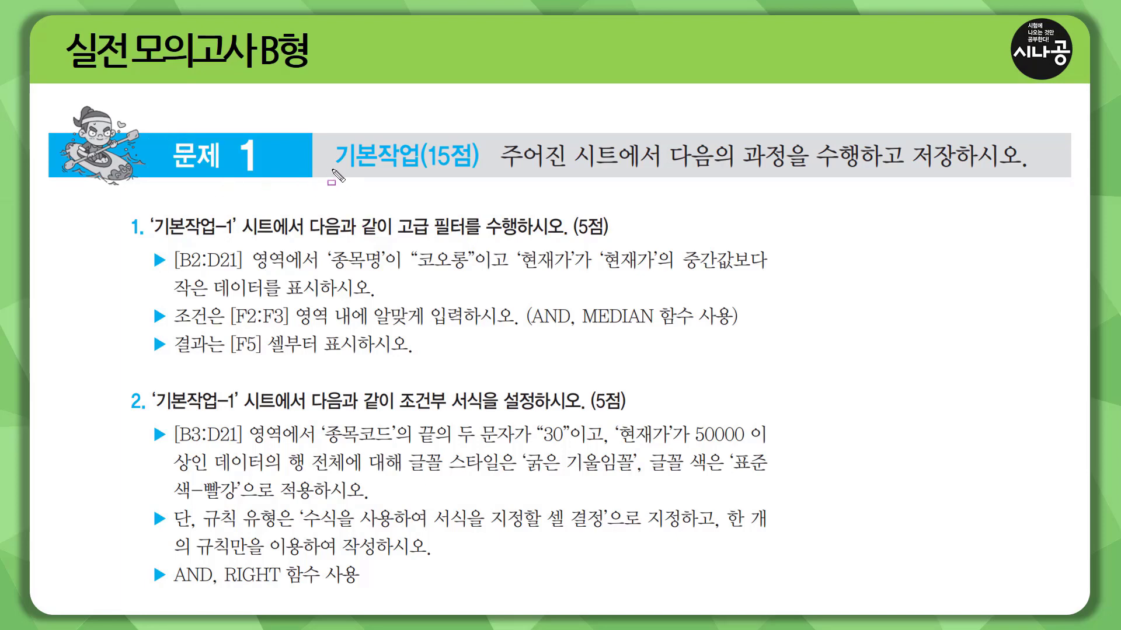
drag(331, 170, 482, 171)
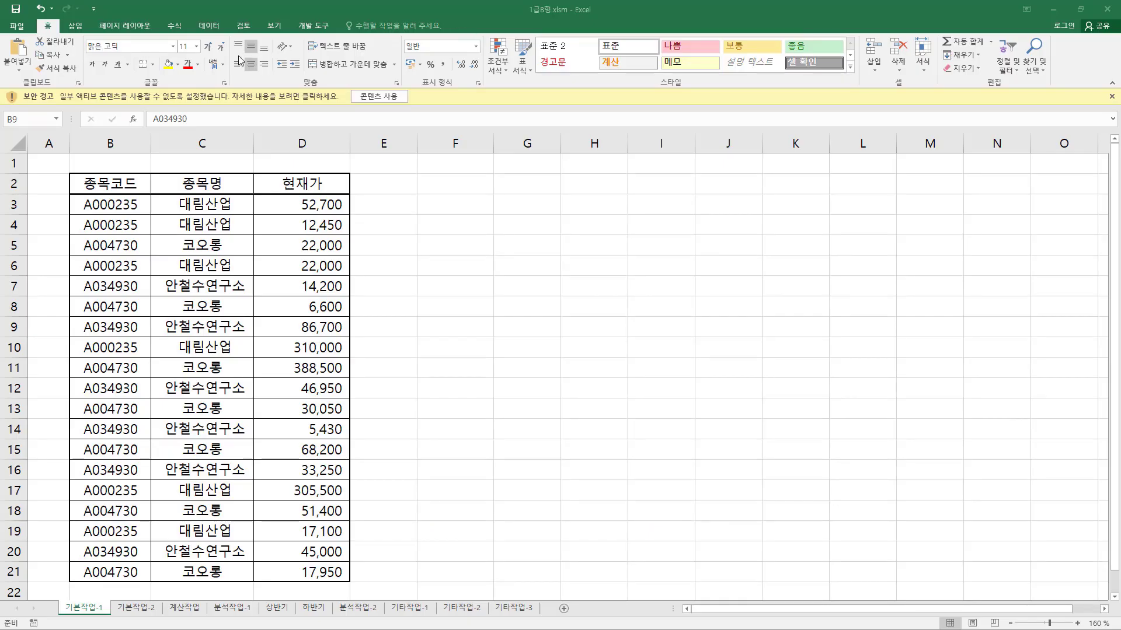
key(ctrl+2)
mouse_move(55, 595)
mouse_down()
mouse_move(95, 617)
mouse_move(543, 621)
mouse_up()
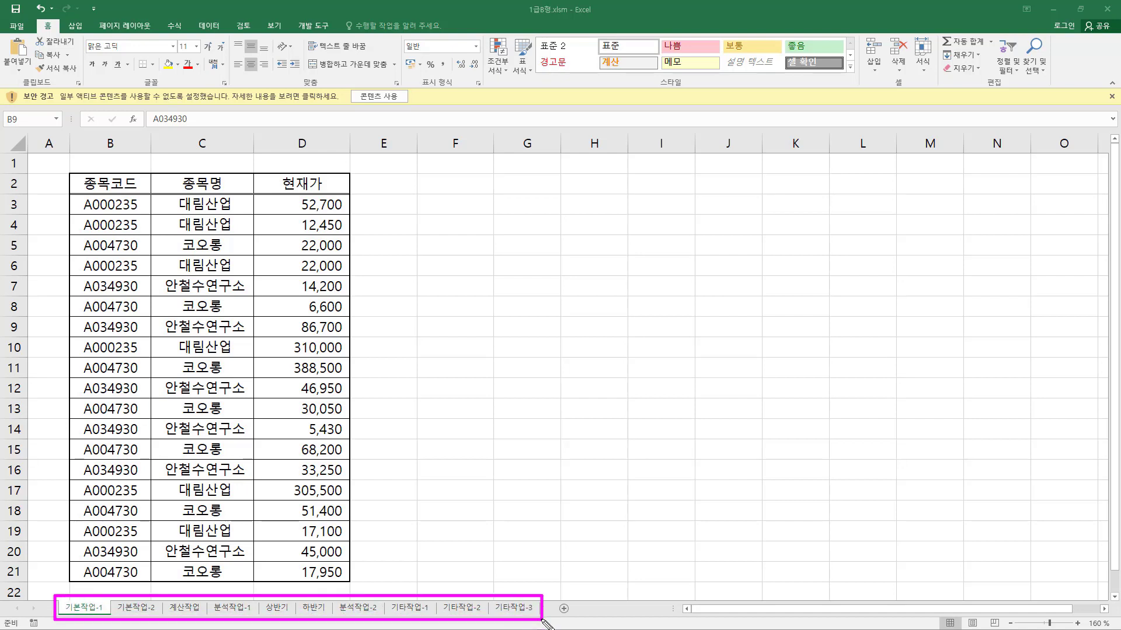
key(Escape)
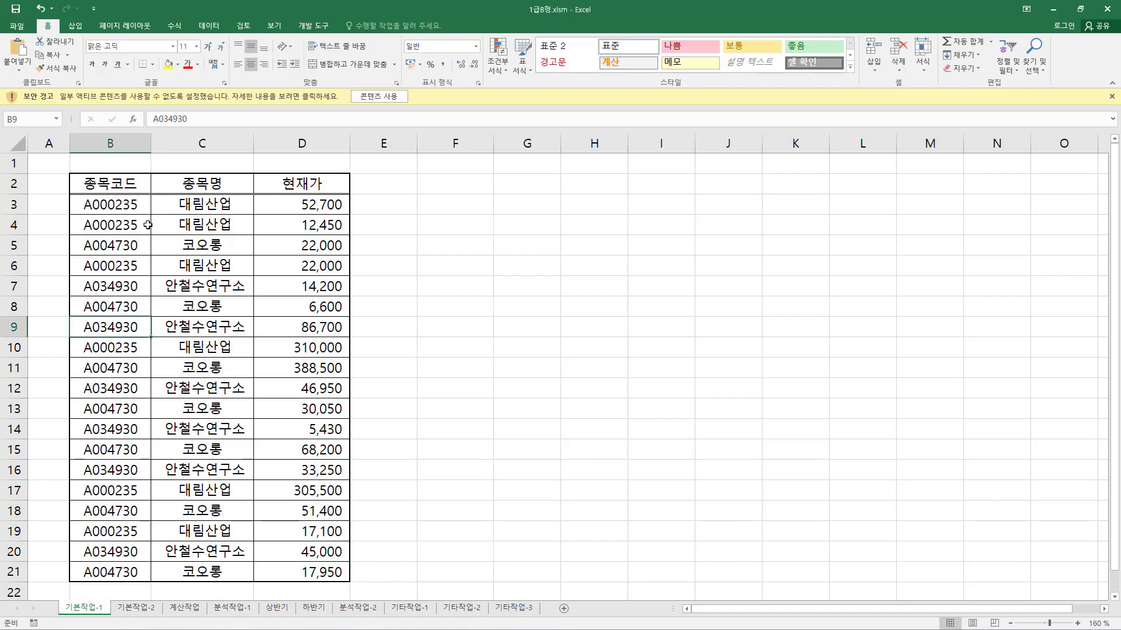
drag(14, 84, 59, 107)
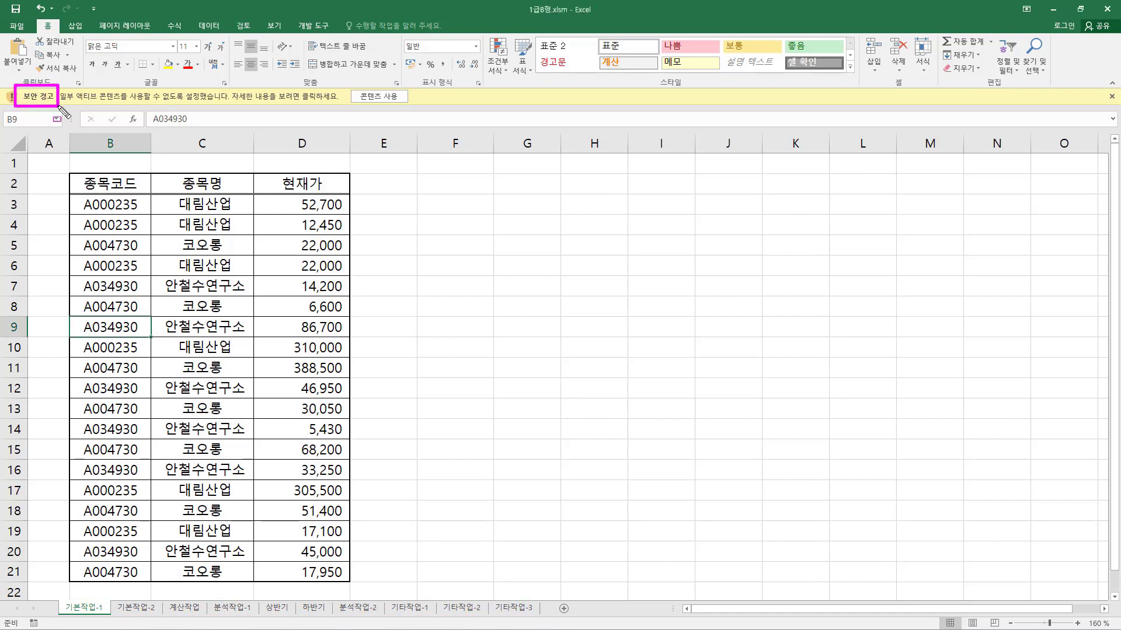
drag(350, 87, 409, 106)
key(Escape)
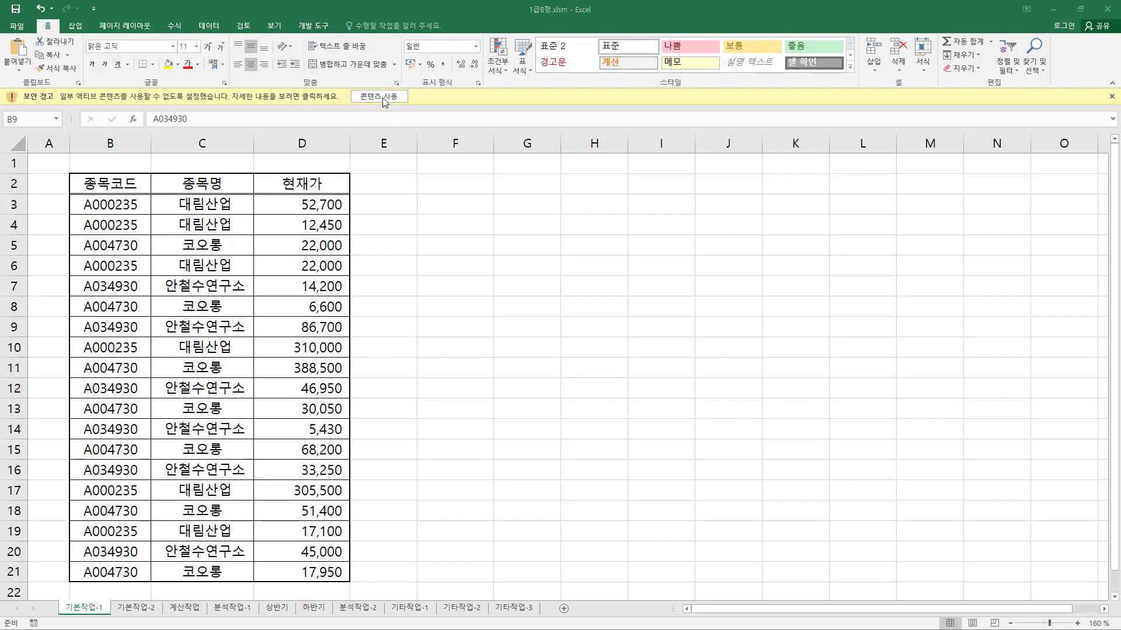
- Enable the workbook's blocked active content and select cell D3 on the 기본작업-1 sheet
click(378, 98)
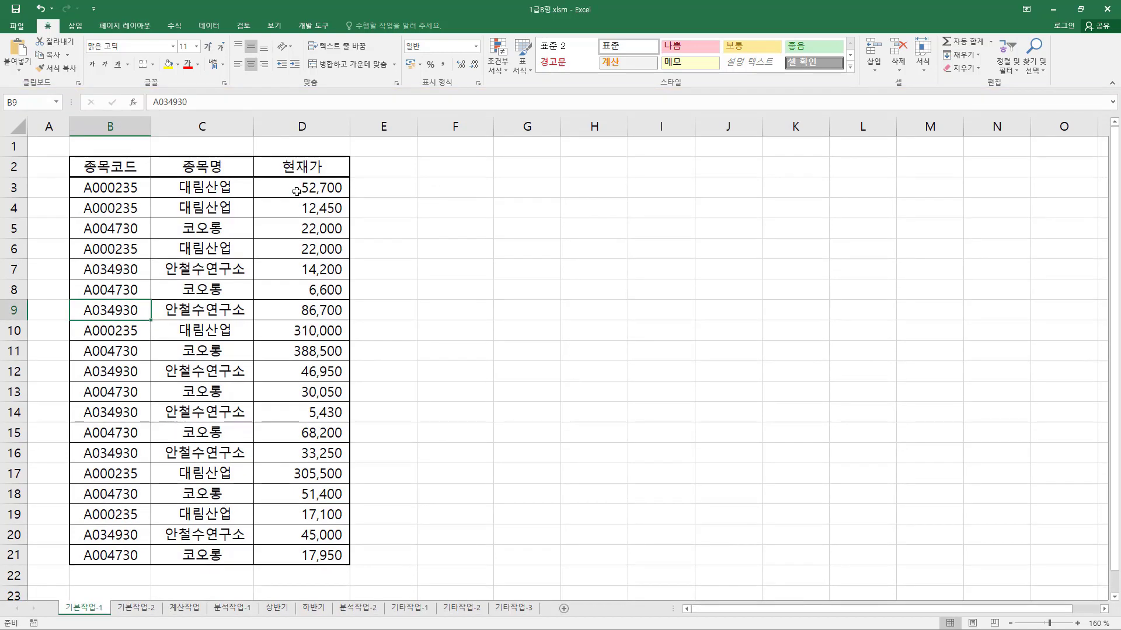
click(297, 191)
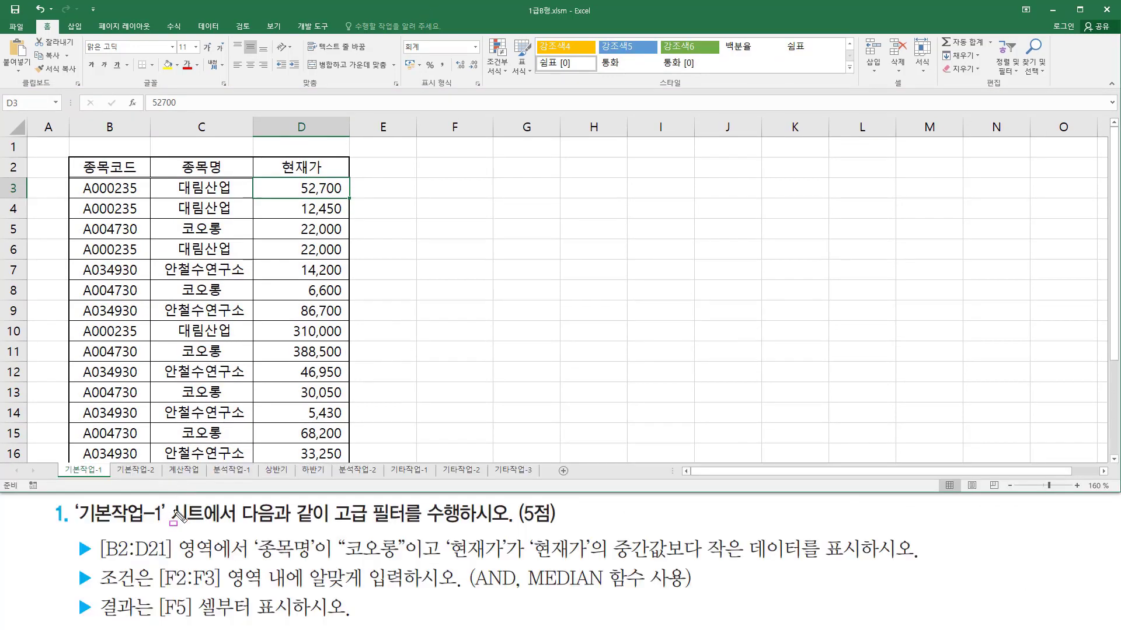
drag(76, 526, 172, 526)
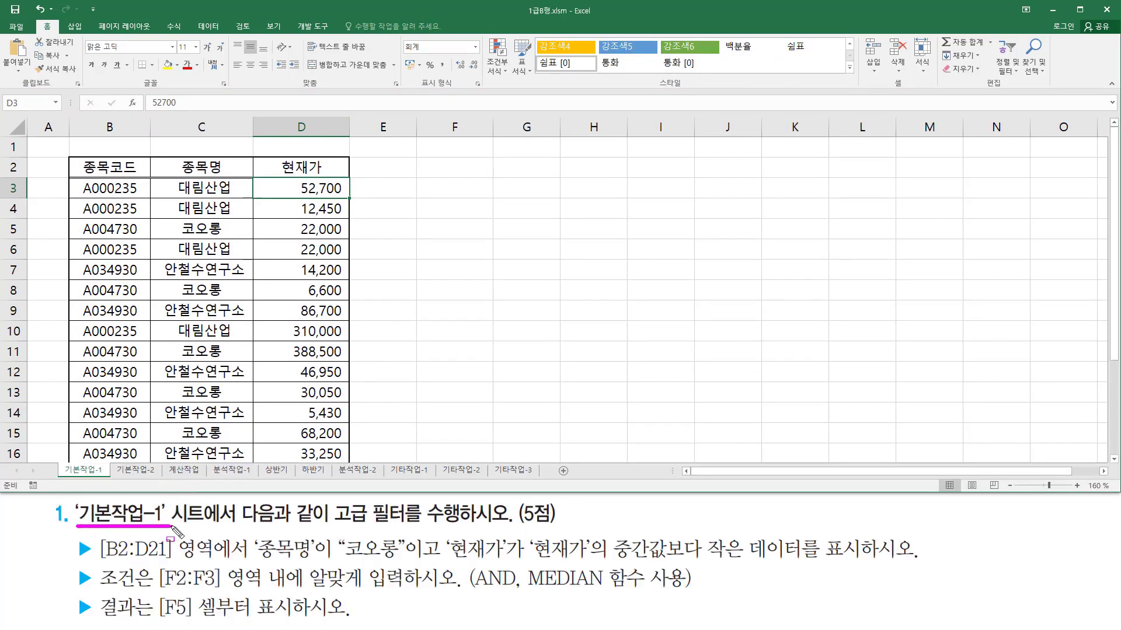
mouse_move(331, 526)
mouse_down()
mouse_move(415, 527)
mouse_move(405, 530)
mouse_up()
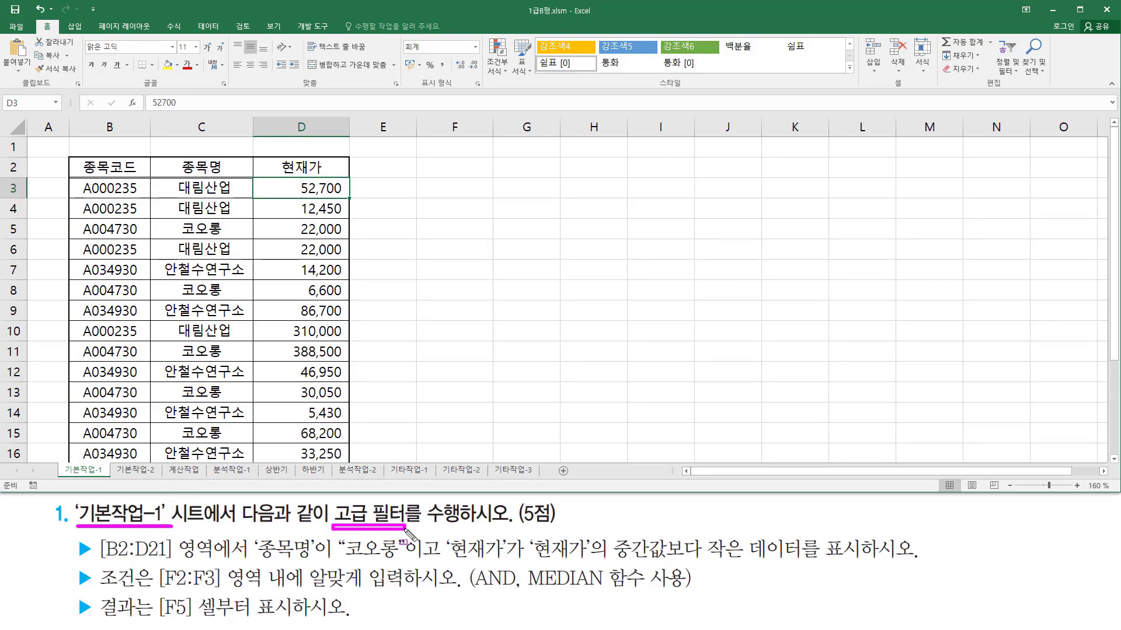
key(Escape)
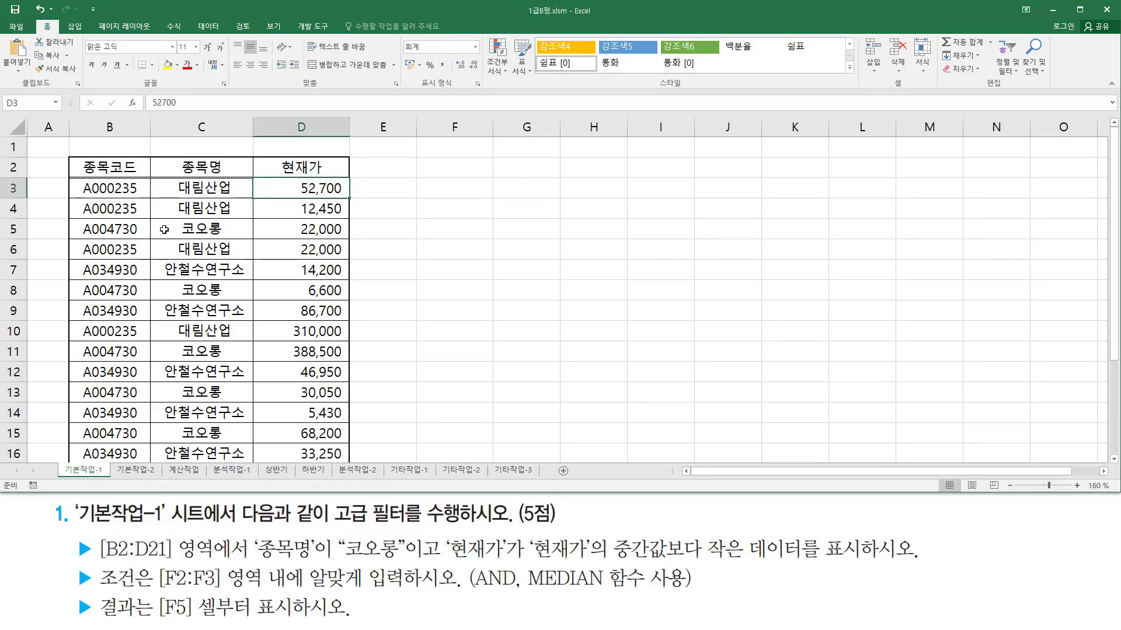
scroll(256, 240, down, 3)
scroll(255, 240, up, 3)
key(ctrl+2)
drag(99, 563, 221, 564)
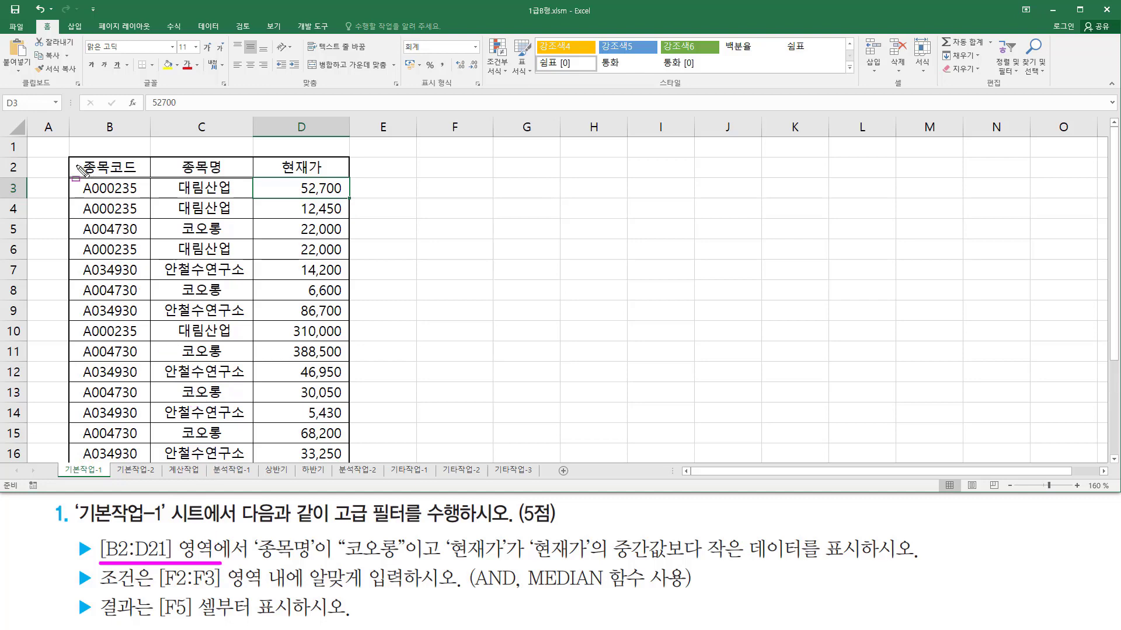
mouse_move(80, 158)
mouse_down()
mouse_move(286, 208)
mouse_move(346, 386)
mouse_move(349, 465)
mouse_up()
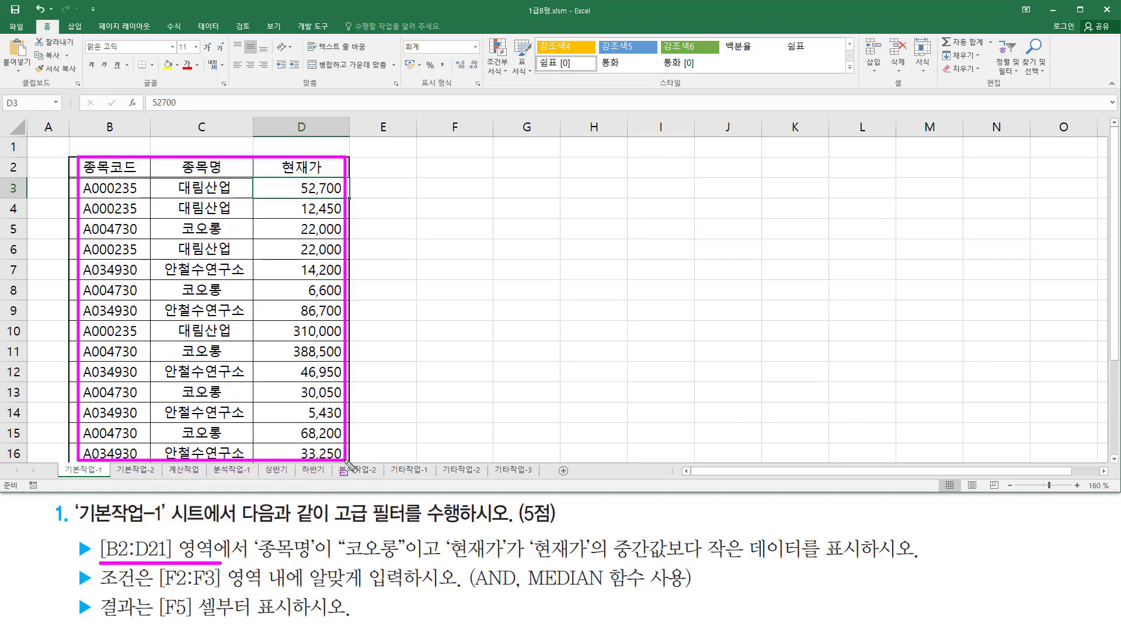
key(Escape)
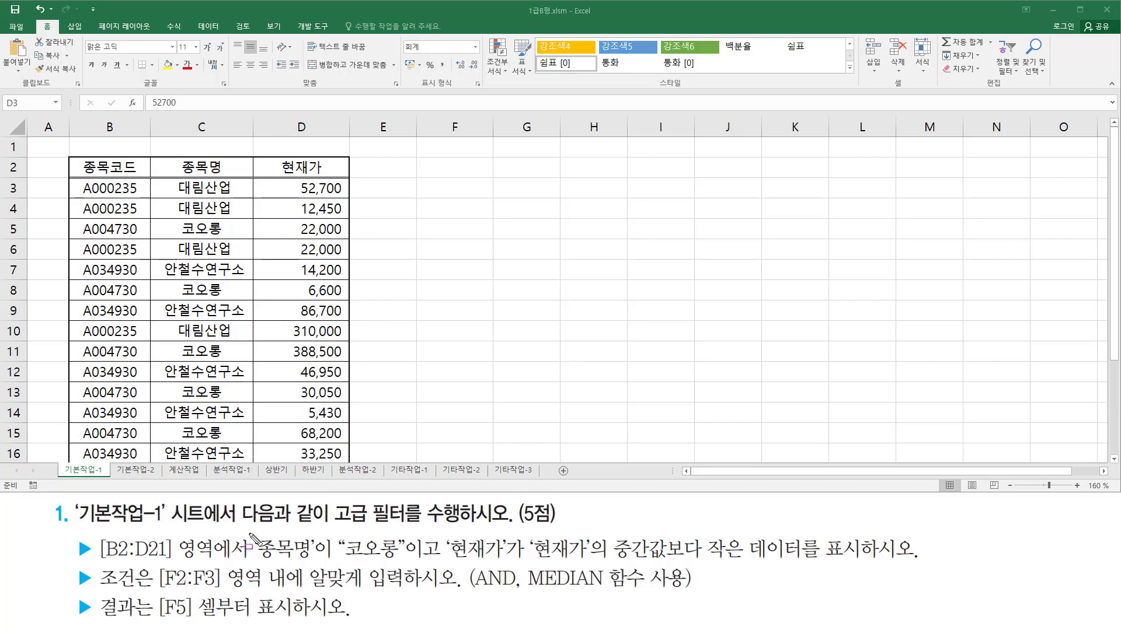
drag(250, 533, 321, 562)
mouse_move(173, 159)
mouse_down()
mouse_move(181, 175)
mouse_move(225, 175)
mouse_move(231, 159)
mouse_up()
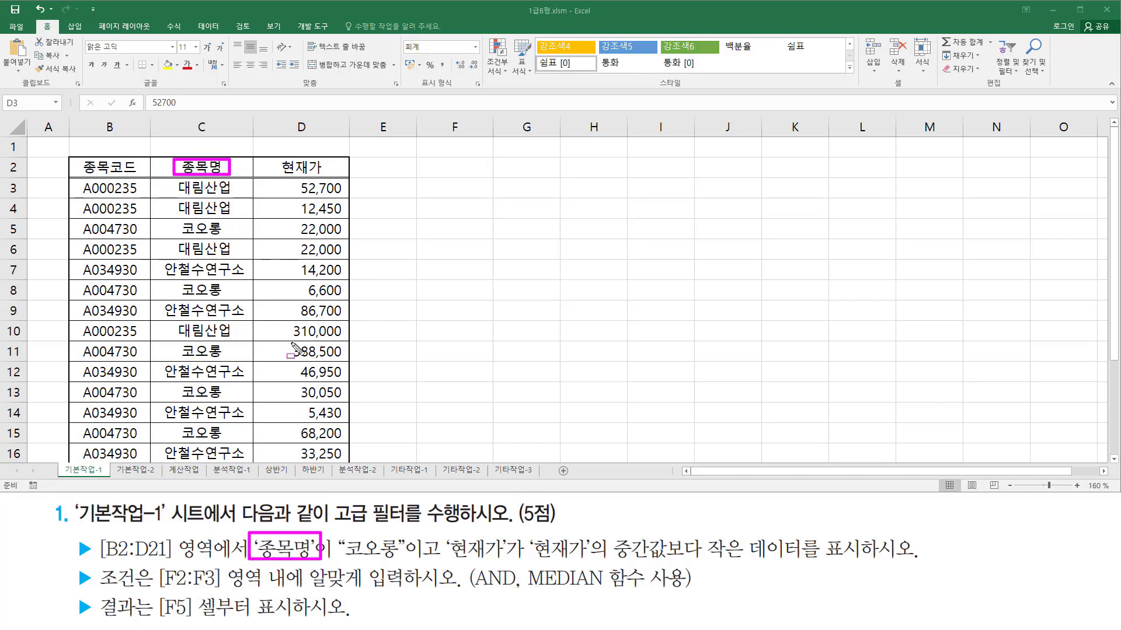
drag(343, 559, 400, 561)
drag(446, 534, 507, 564)
mouse_move(273, 155)
mouse_down()
mouse_move(273, 175)
mouse_move(275, 154)
mouse_up()
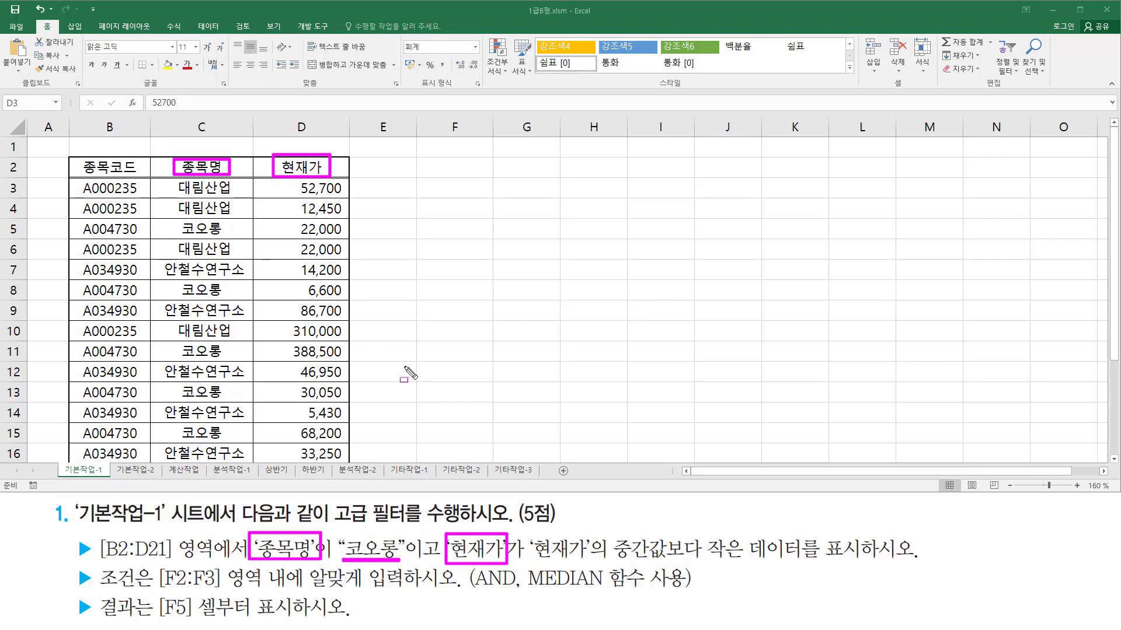
mouse_move(531, 561)
mouse_down()
mouse_move(730, 565)
mouse_move(748, 543)
mouse_move(747, 565)
mouse_up()
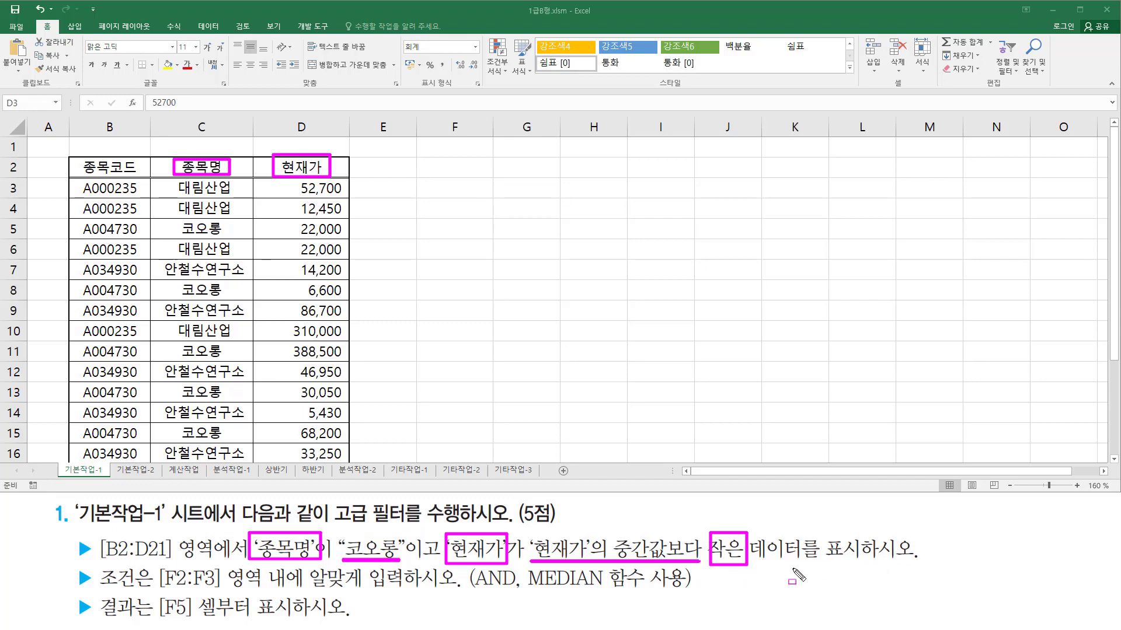
mouse_move(615, 559)
mouse_down()
mouse_move(615, 534)
mouse_move(642, 559)
mouse_move(668, 560)
mouse_up()
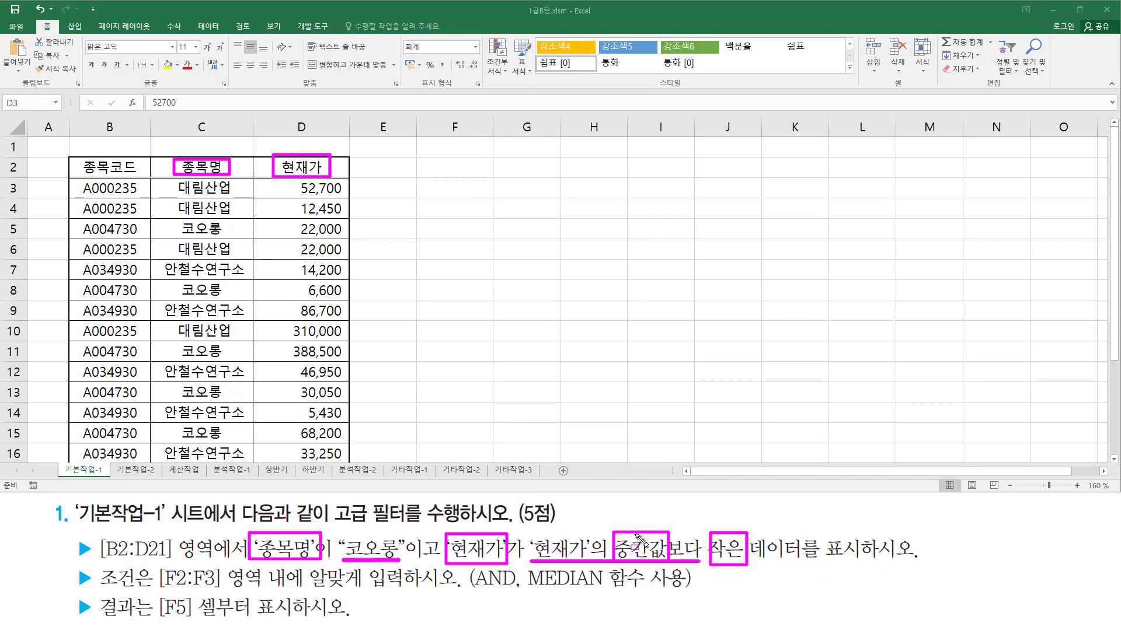
drag(525, 591, 651, 592)
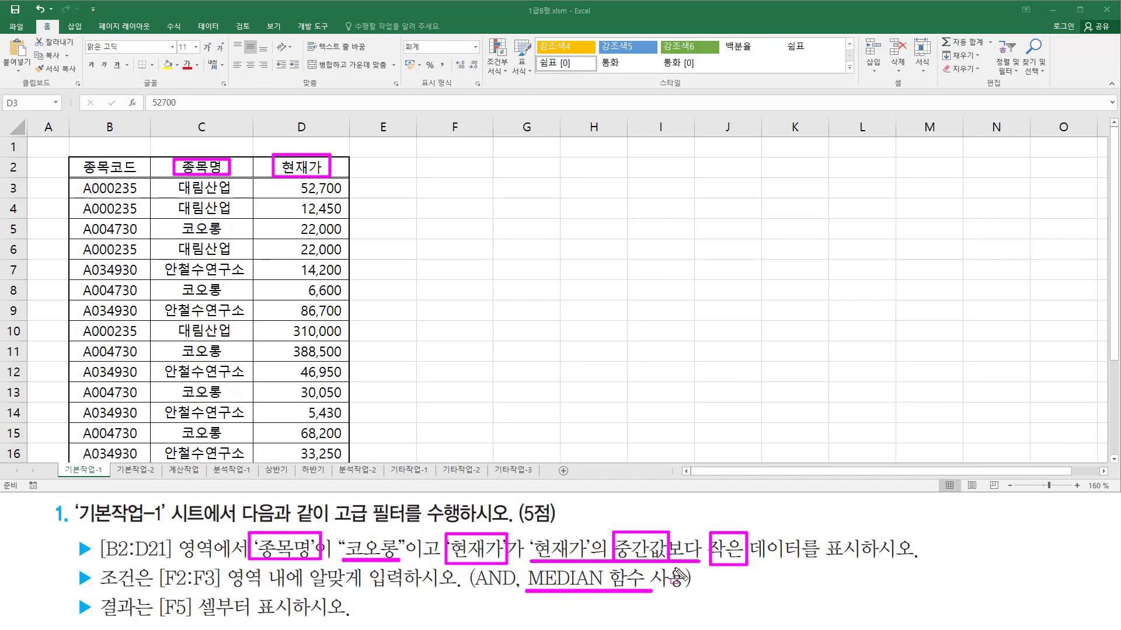
key(Escape)
drag(255, 530, 317, 563)
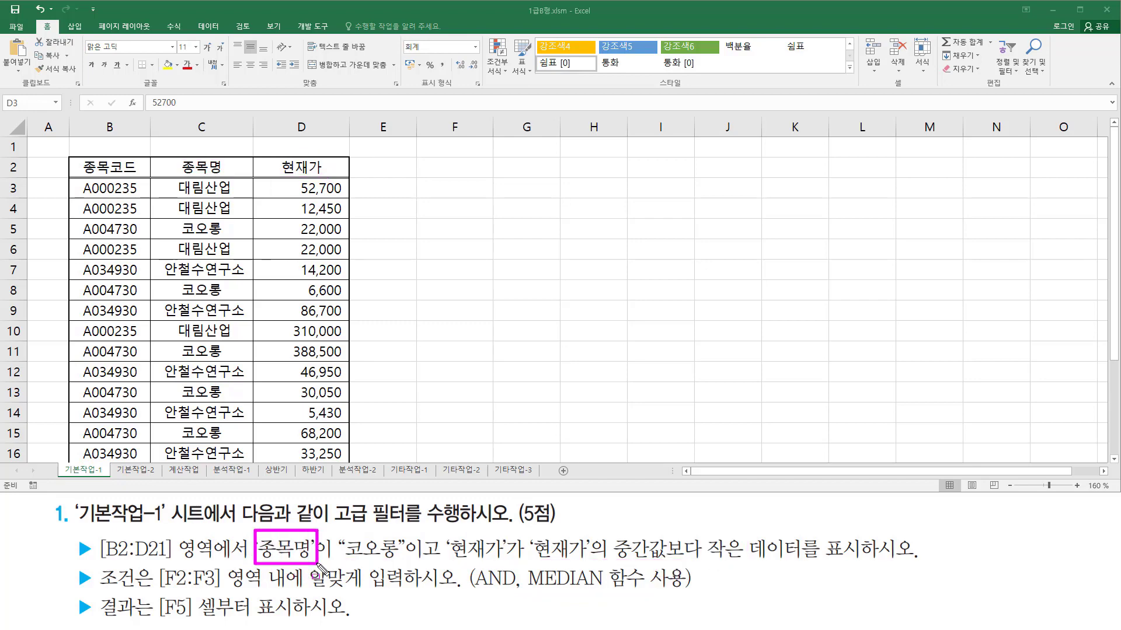
drag(448, 531, 510, 564)
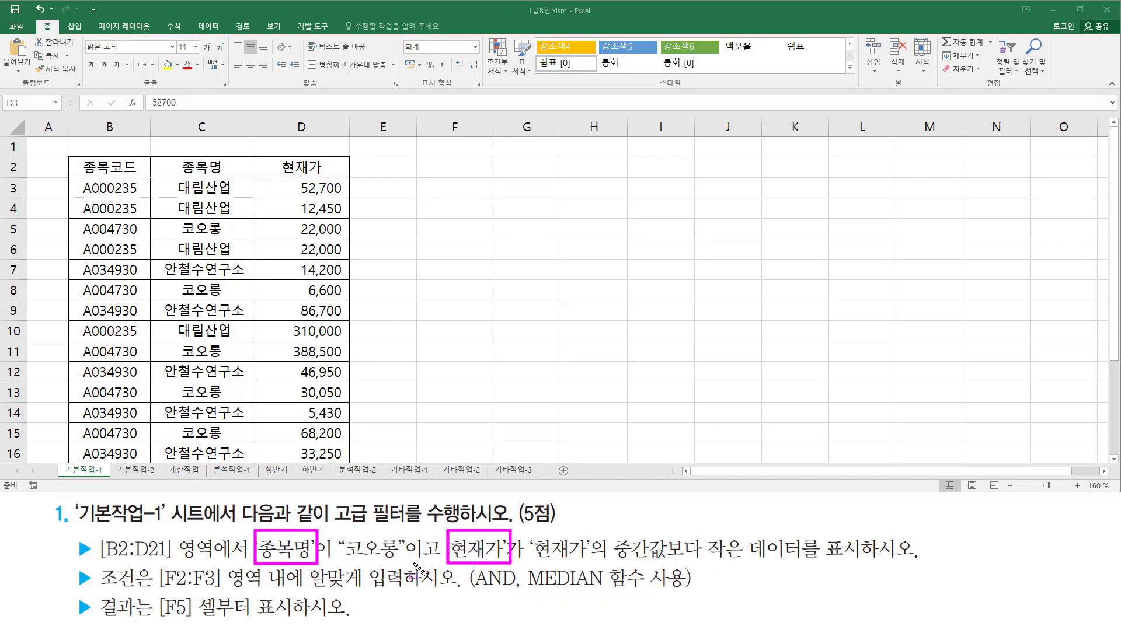
drag(404, 563, 438, 564)
drag(470, 593, 518, 595)
mouse_move(155, 562)
mouse_down()
mouse_move(229, 594)
mouse_move(404, 591)
mouse_up()
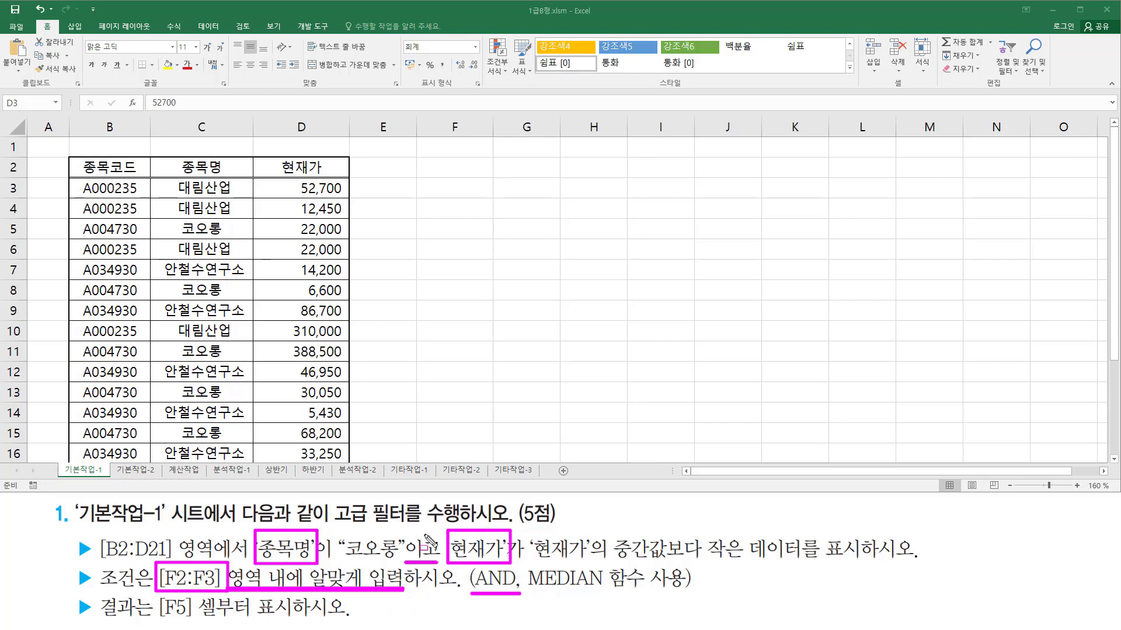
drag(416, 157, 492, 197)
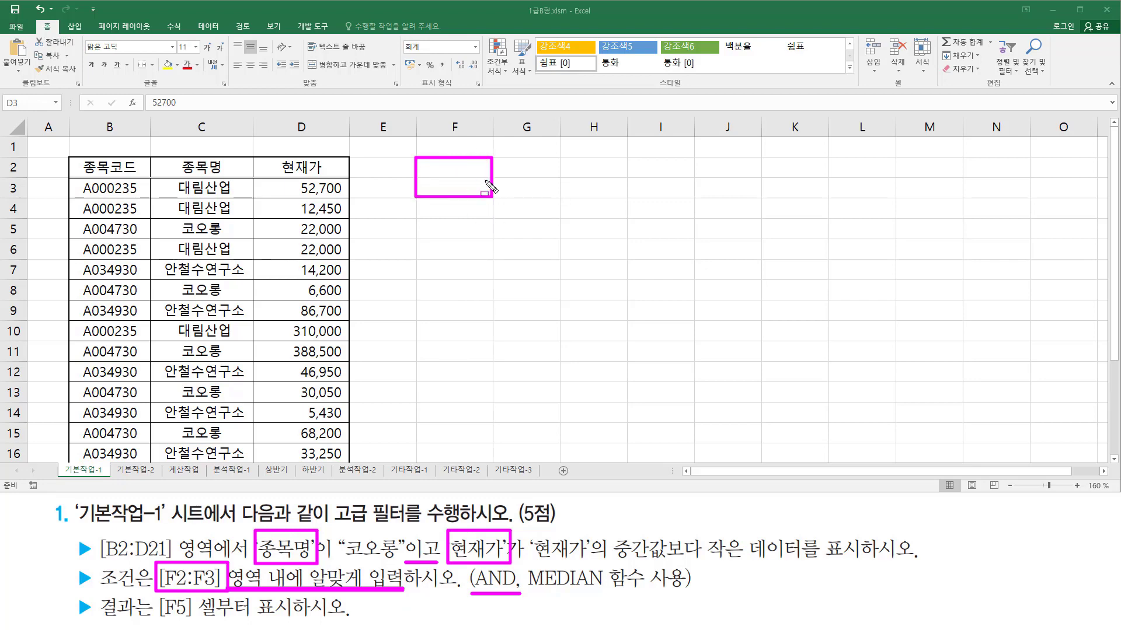
click(156, 620)
drag(155, 620, 187, 620)
drag(431, 259, 489, 240)
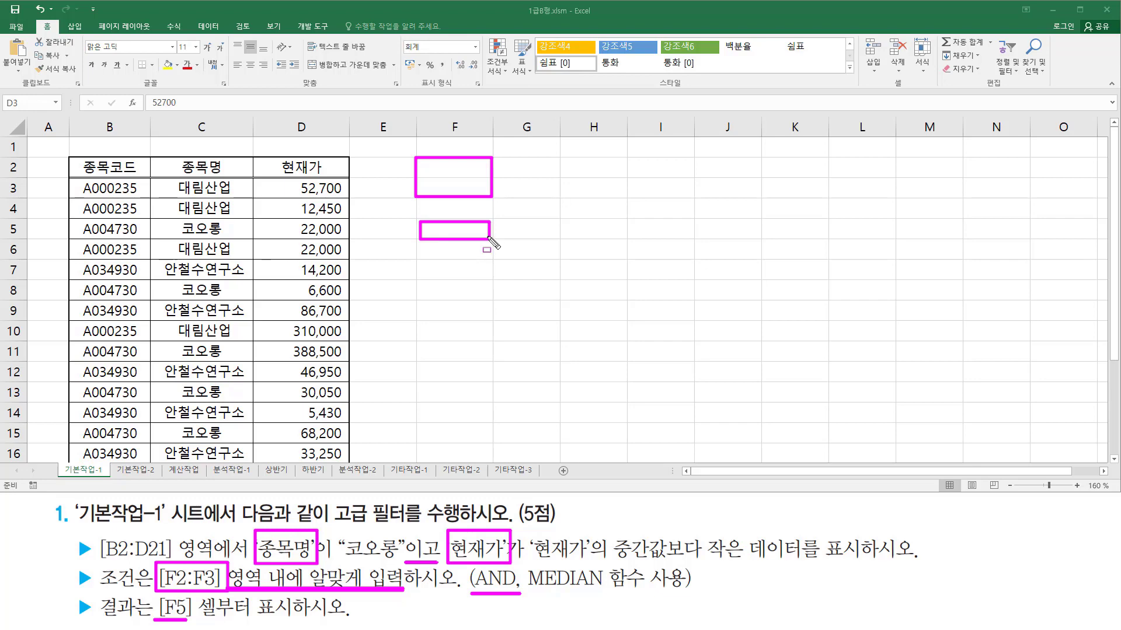
key(Escape)
- Enter the criteria heading 조건 in cell F2
click(446, 170)
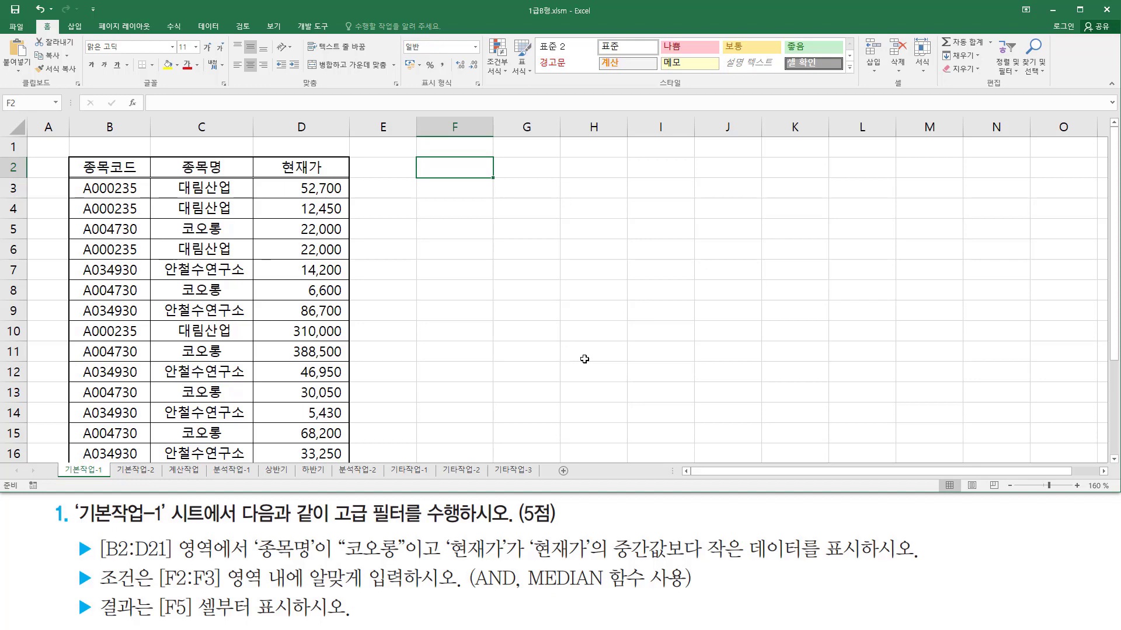
text(wh)
key(BackSpace)
key(BackSpace)
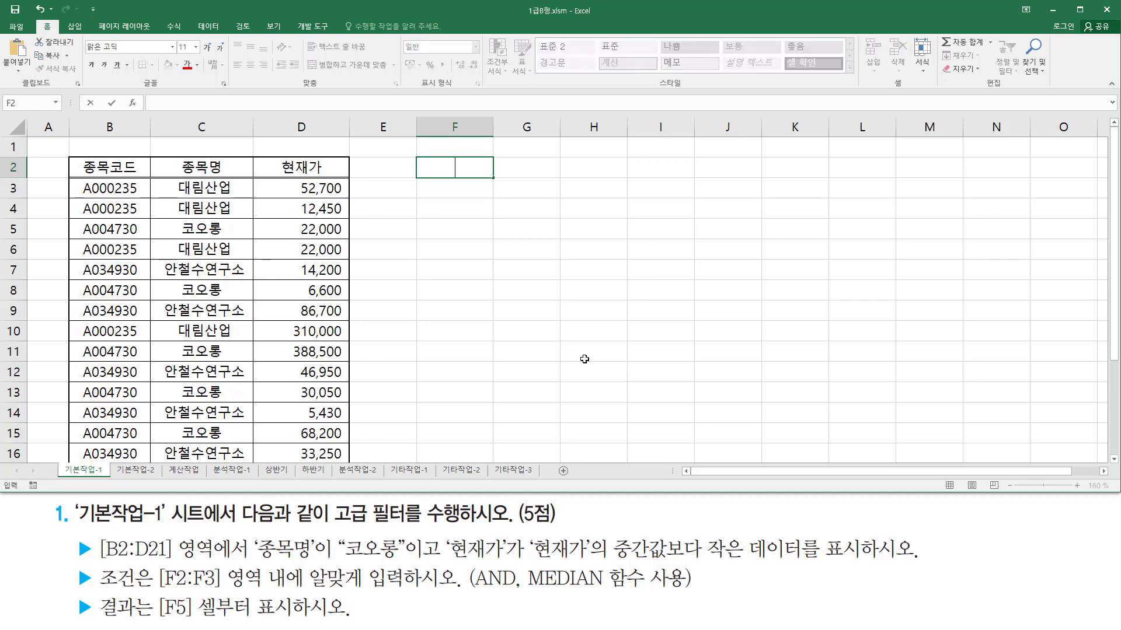
text(조건)
key(Return)
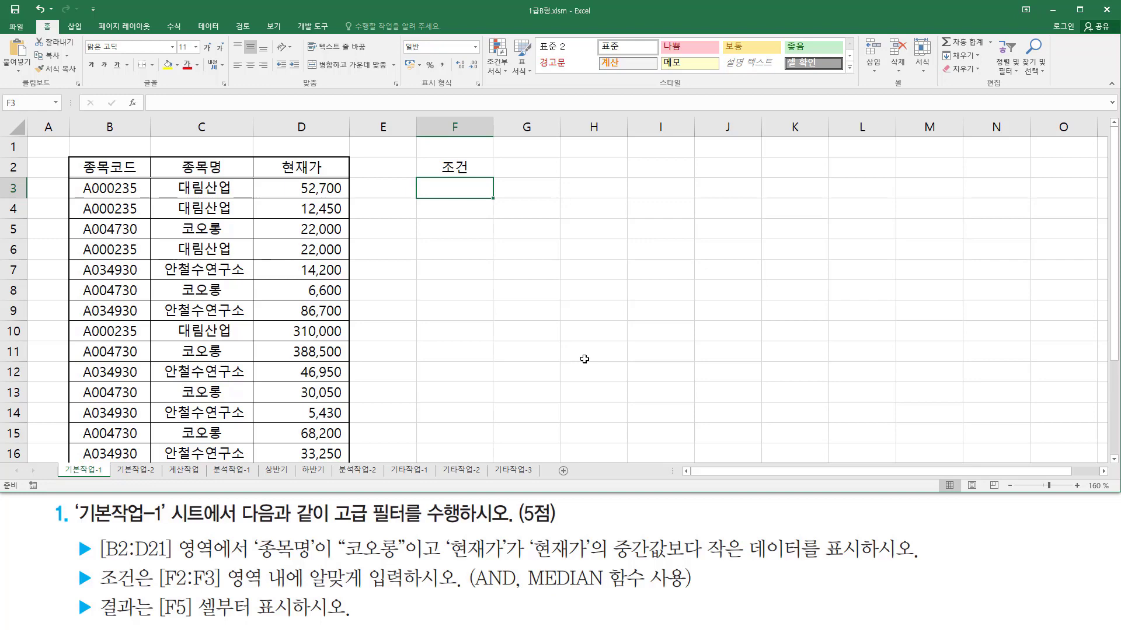
- Enter the formula =MEDIAN(D3:D21) in cell F3 to calculate the median of the 현재가 column
text(=)
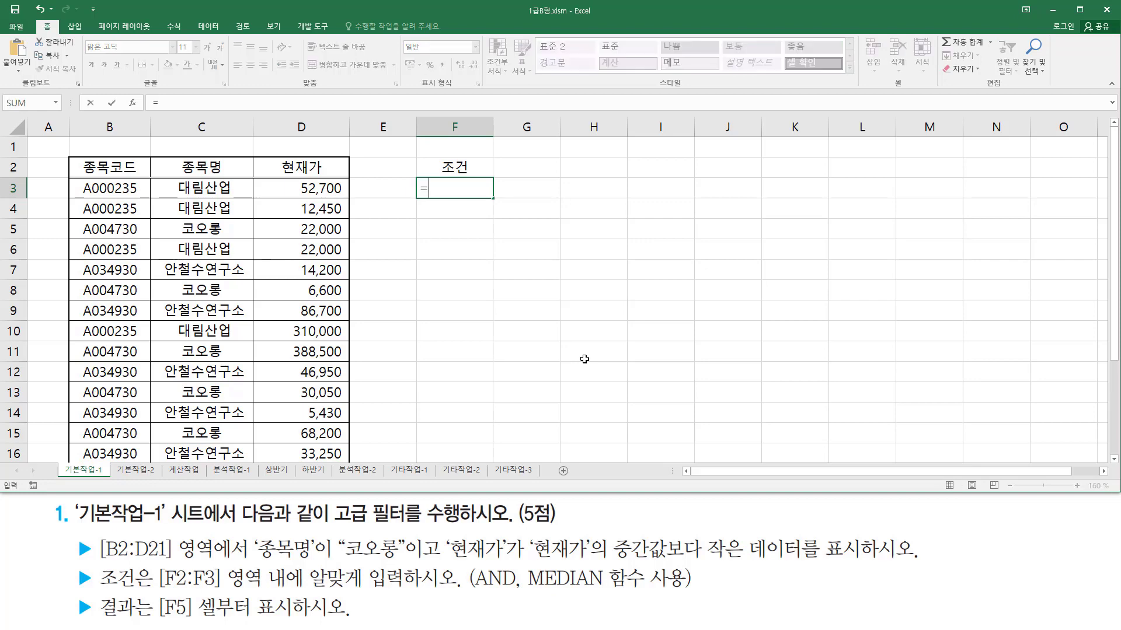
text(me)
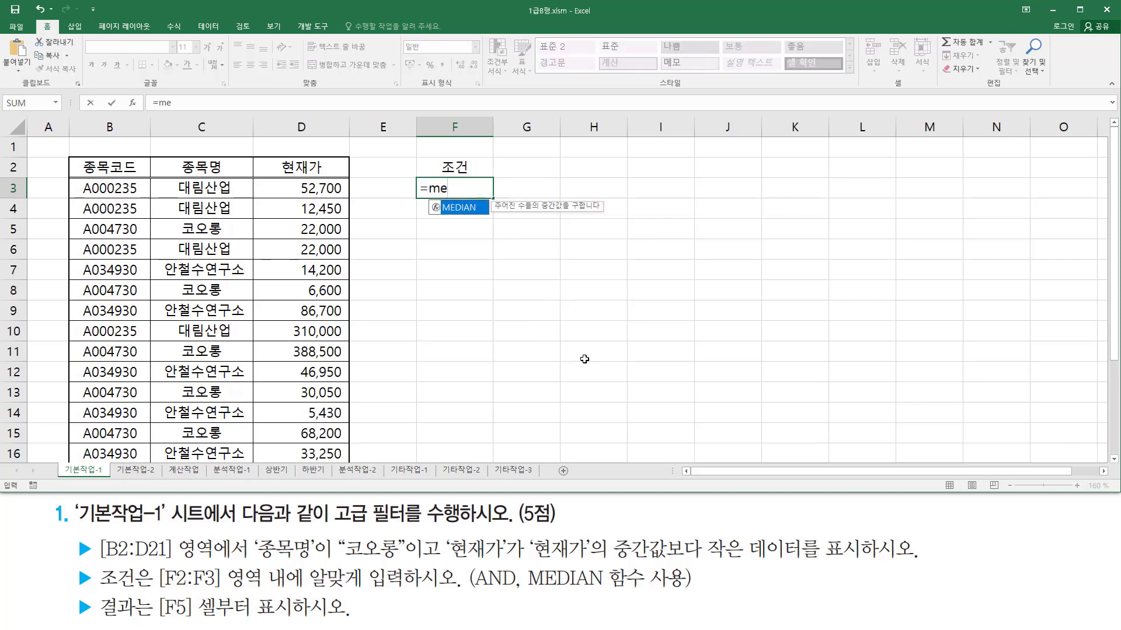
key(Tab)
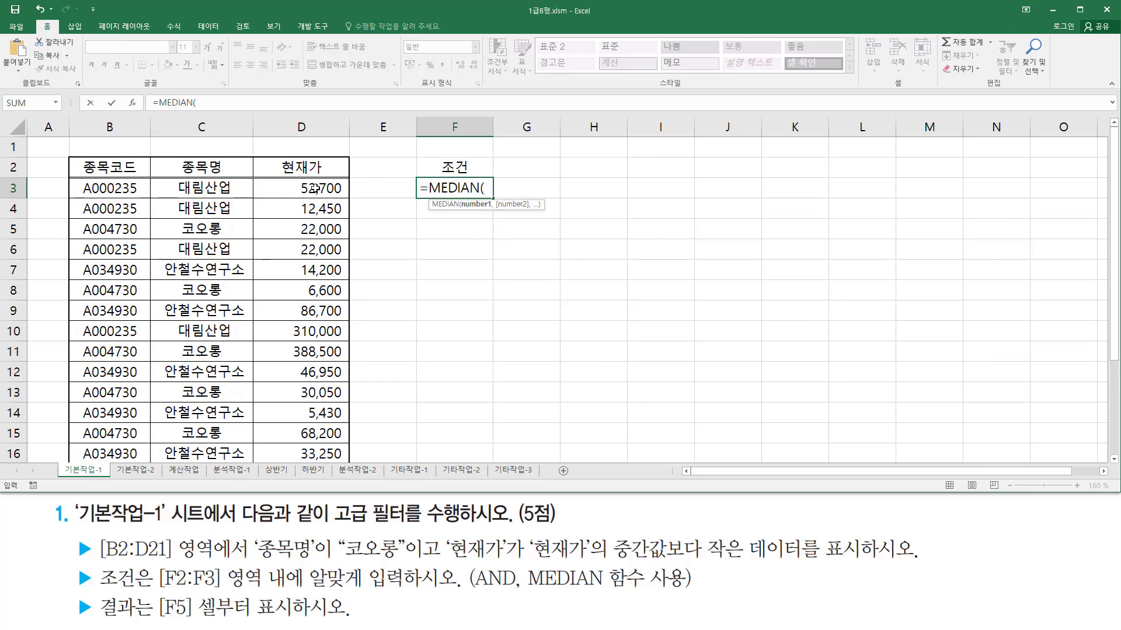
drag(314, 188, 313, 413)
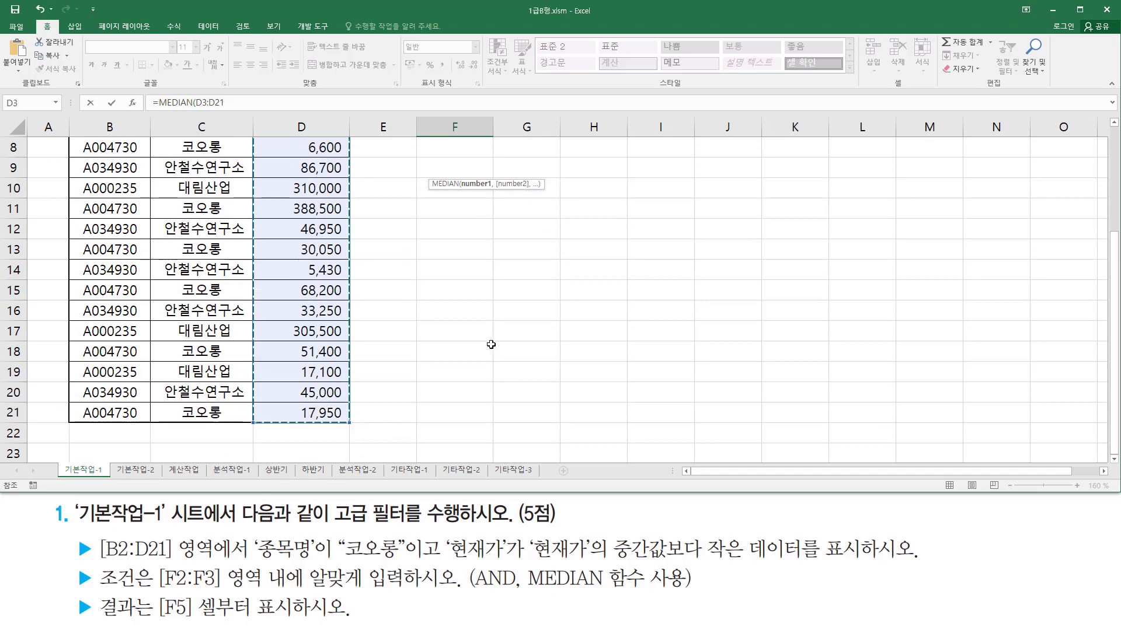
scroll(491, 345, up, 3)
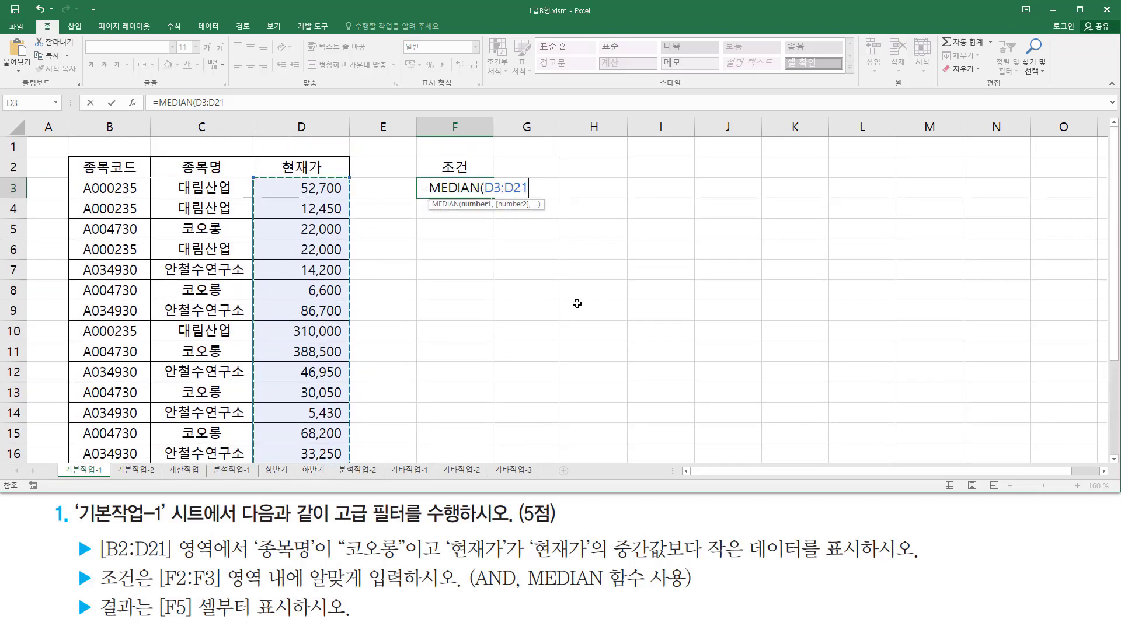
text())
key(Return)
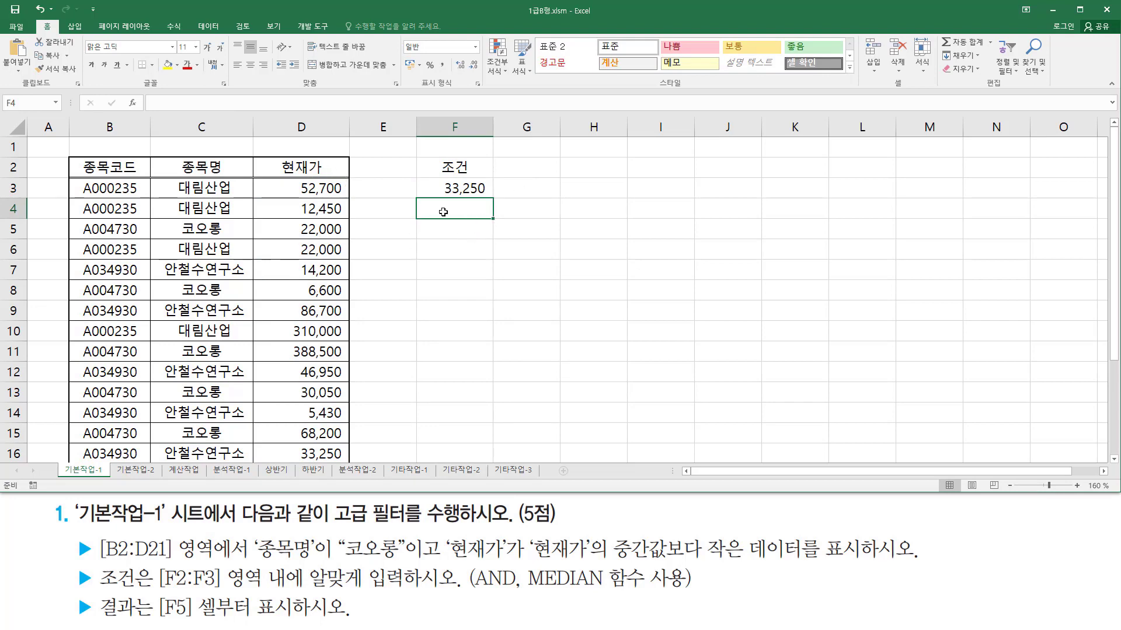
- Make the MEDIAN range in cell F3's formula absolute as $D$3:$D$21
click(466, 186)
double_click(459, 188)
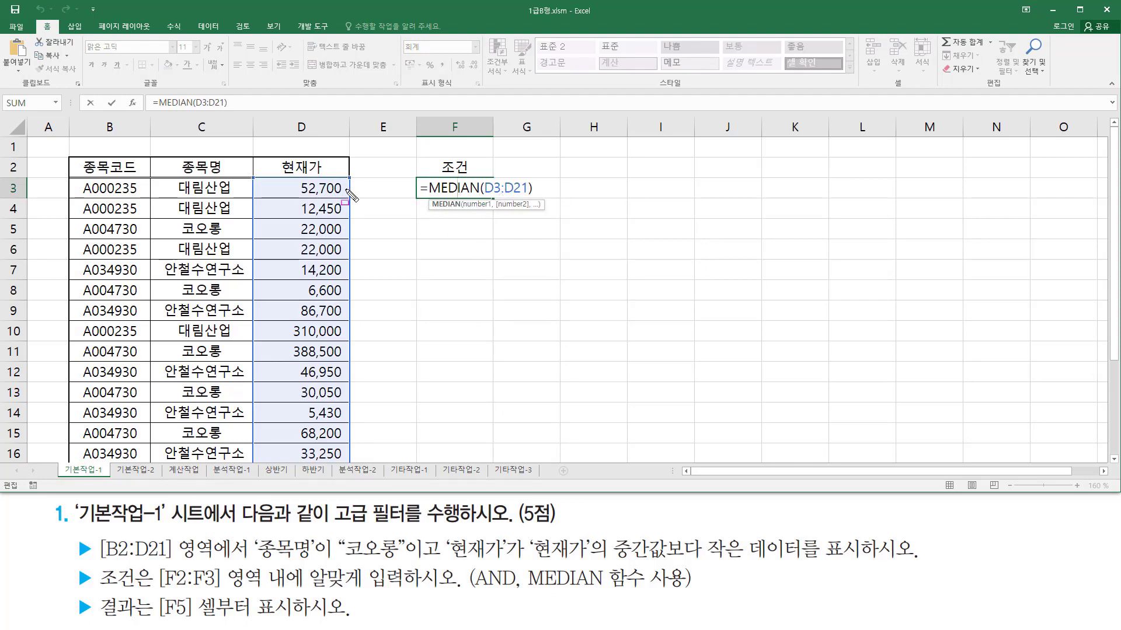
drag(345, 189, 367, 247)
drag(485, 196, 529, 196)
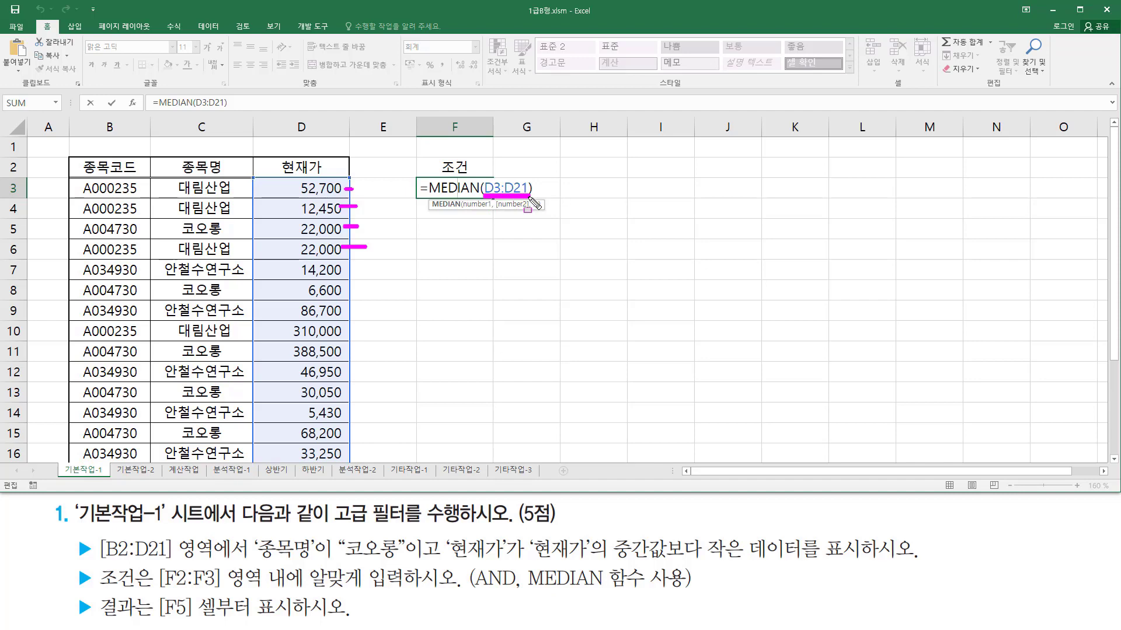
key(Escape)
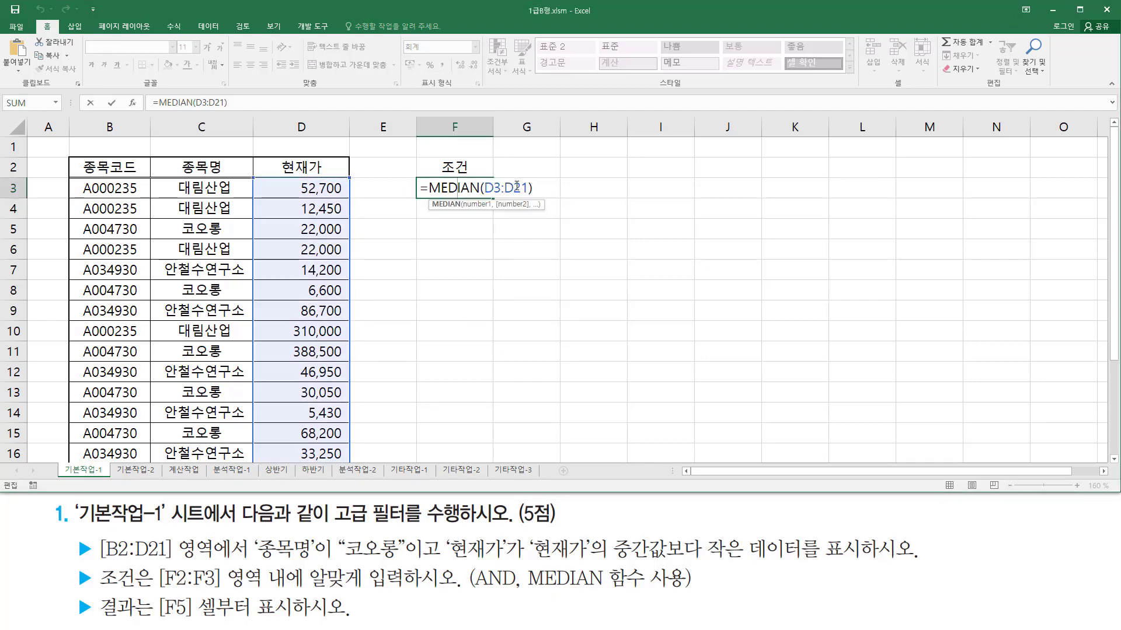
drag(514, 187, 495, 188)
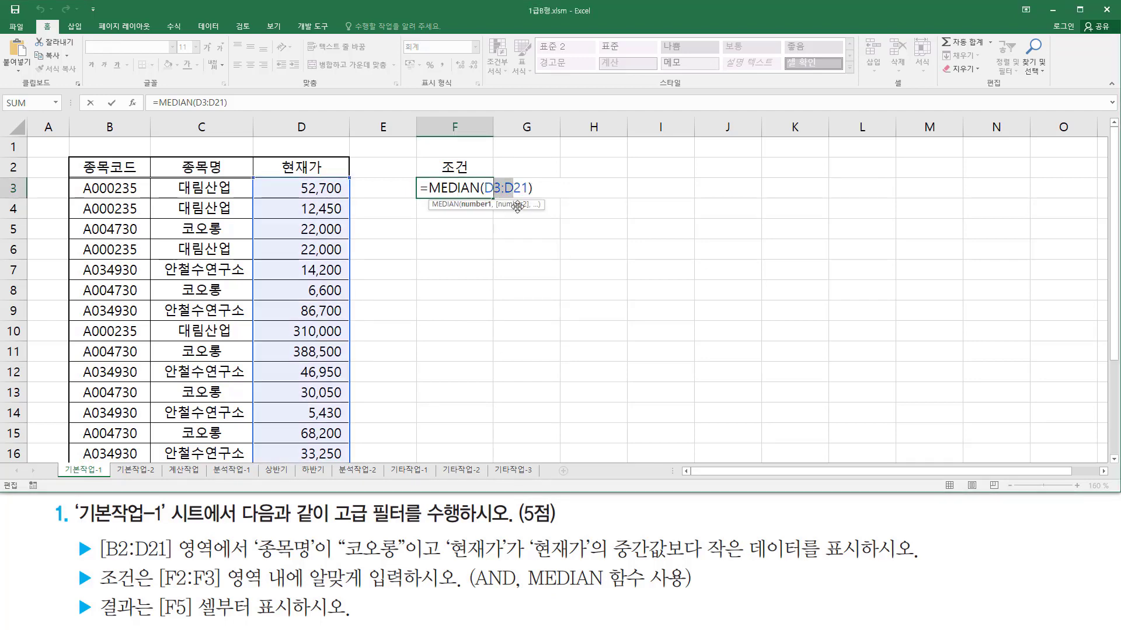
key(F4)
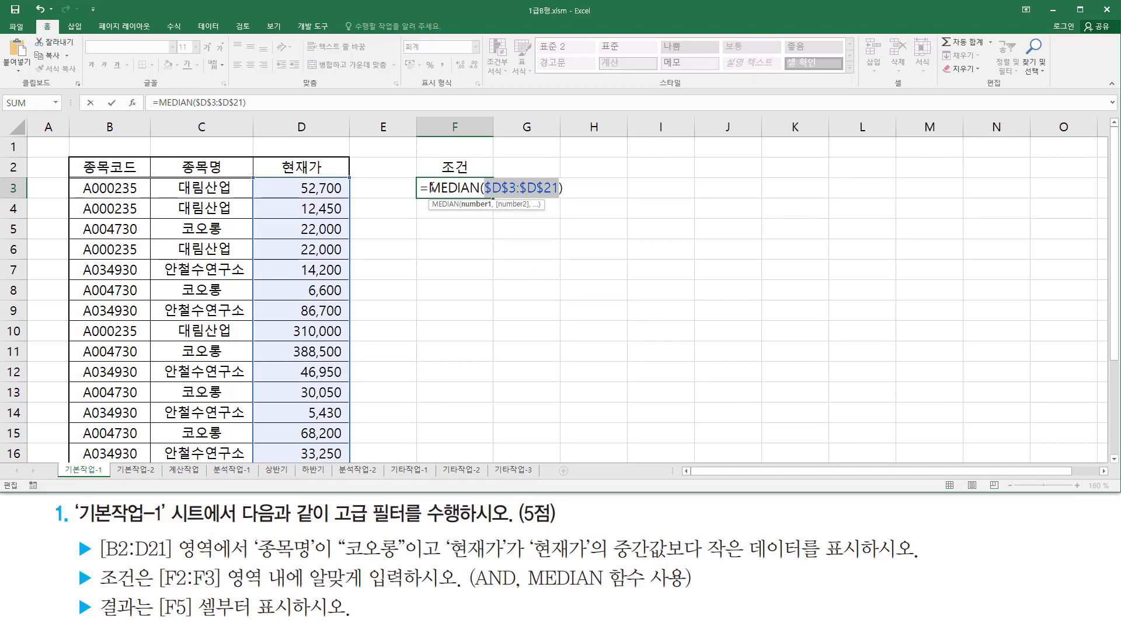
- Cut the MEDIAN expression out of F3's formula and begin an AND function with the condition C3="코오롱"
drag(430, 187, 657, 181)
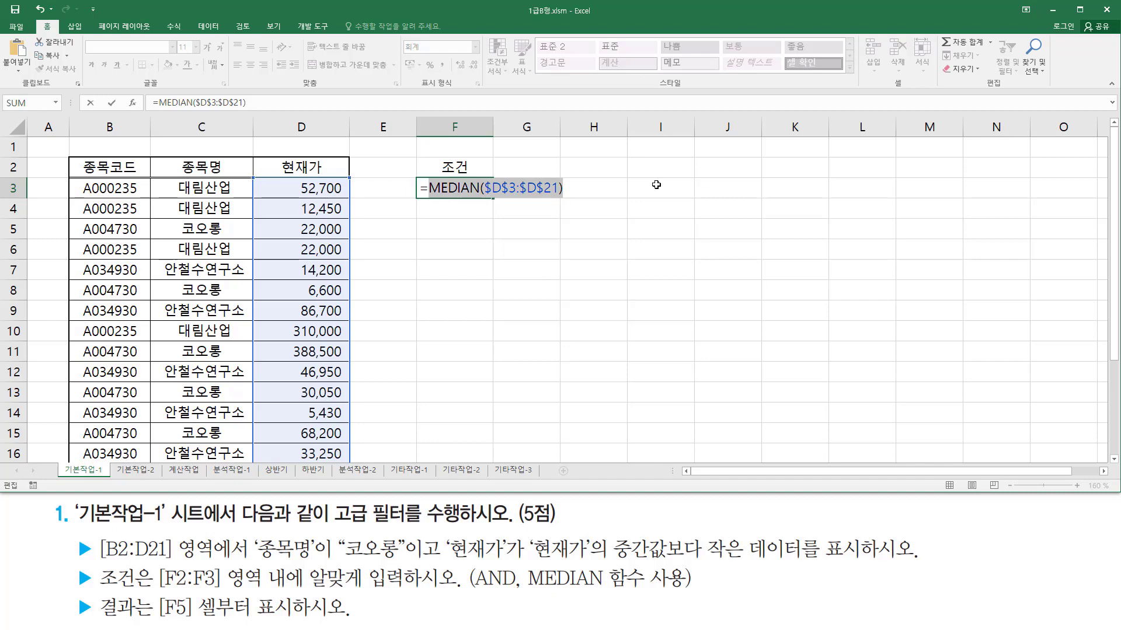
key(ctrl+x)
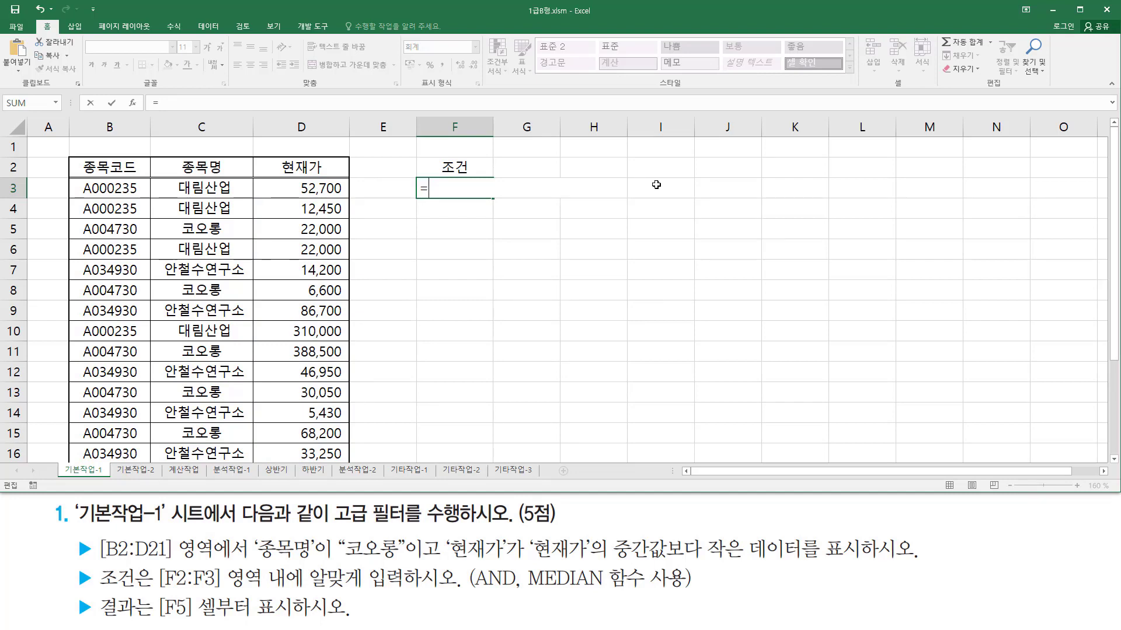
text(and()
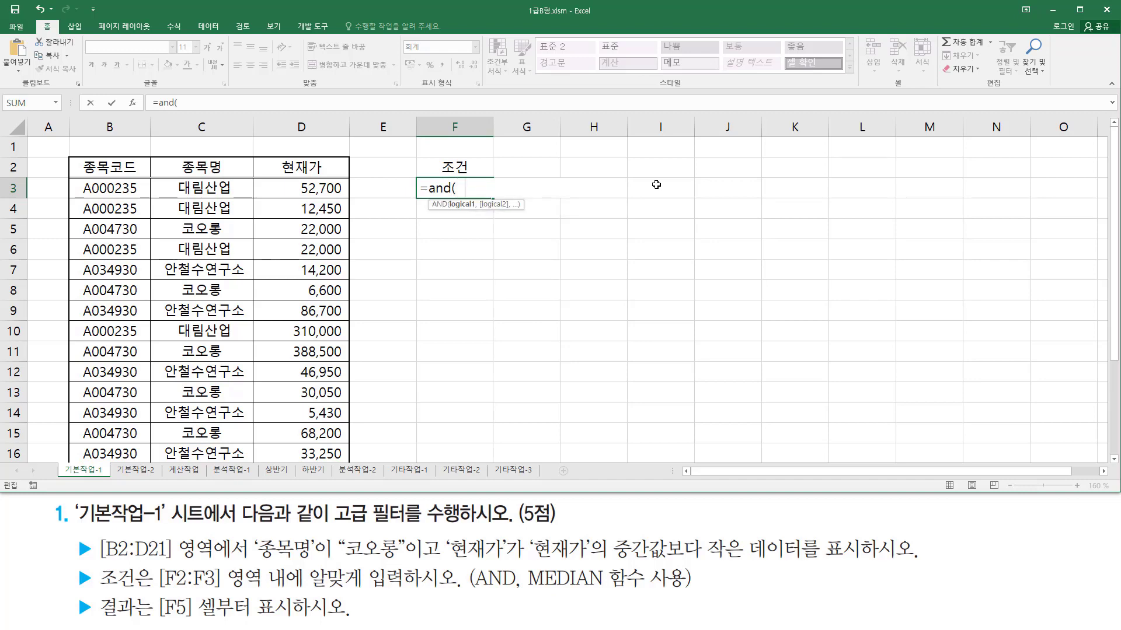
click(224, 191)
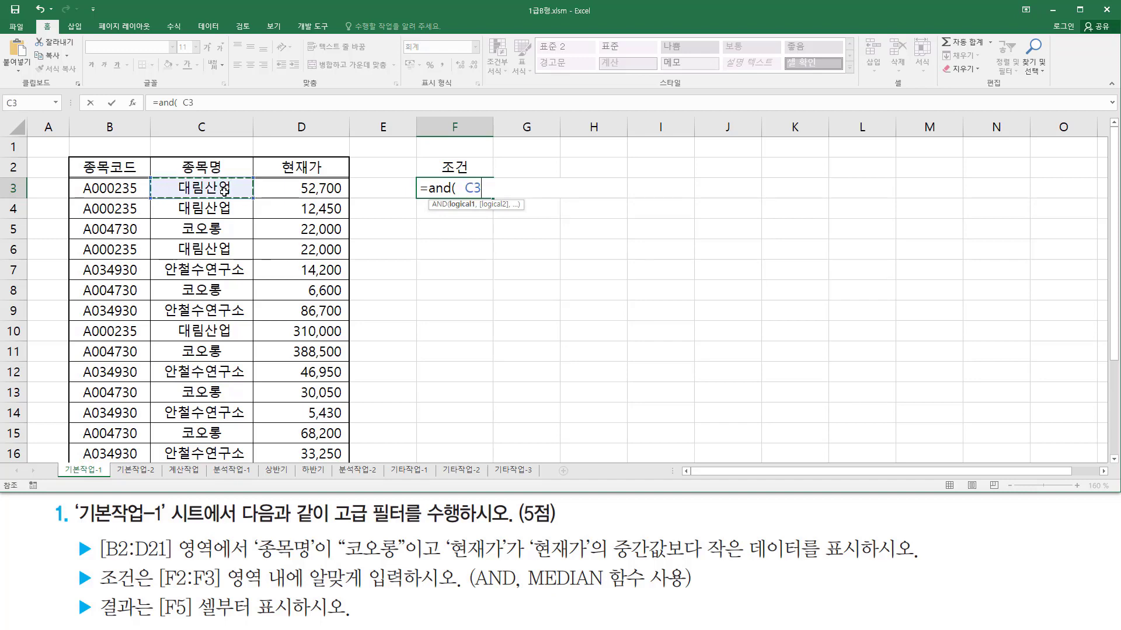
text(="z)
key(BackSpace)
key(Hangul)
text(코)
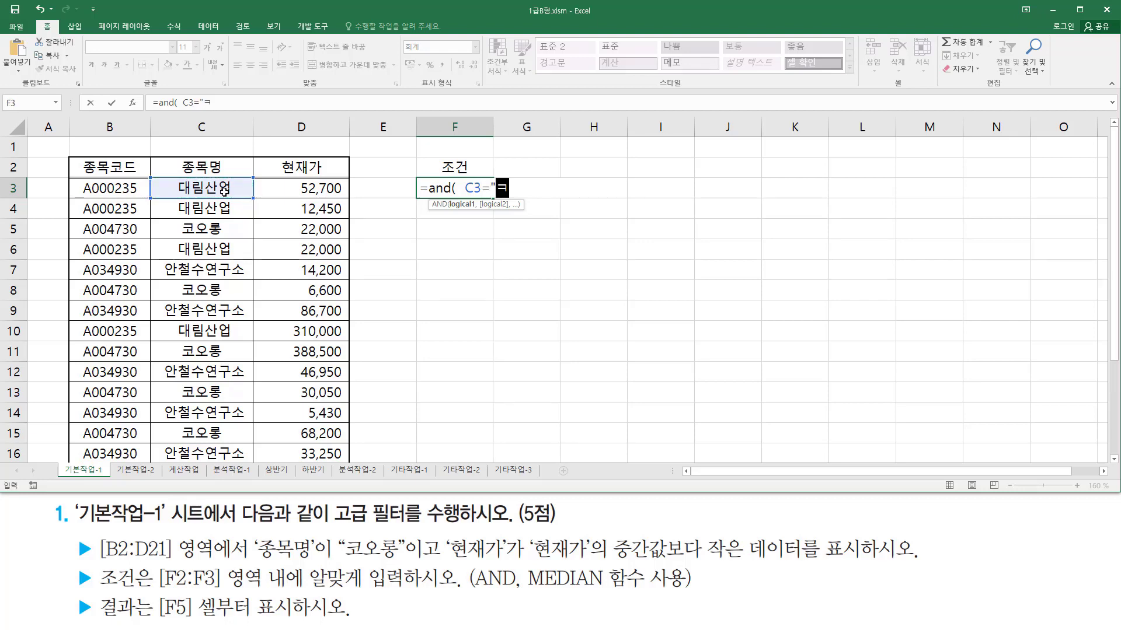
text(오롱" ,)
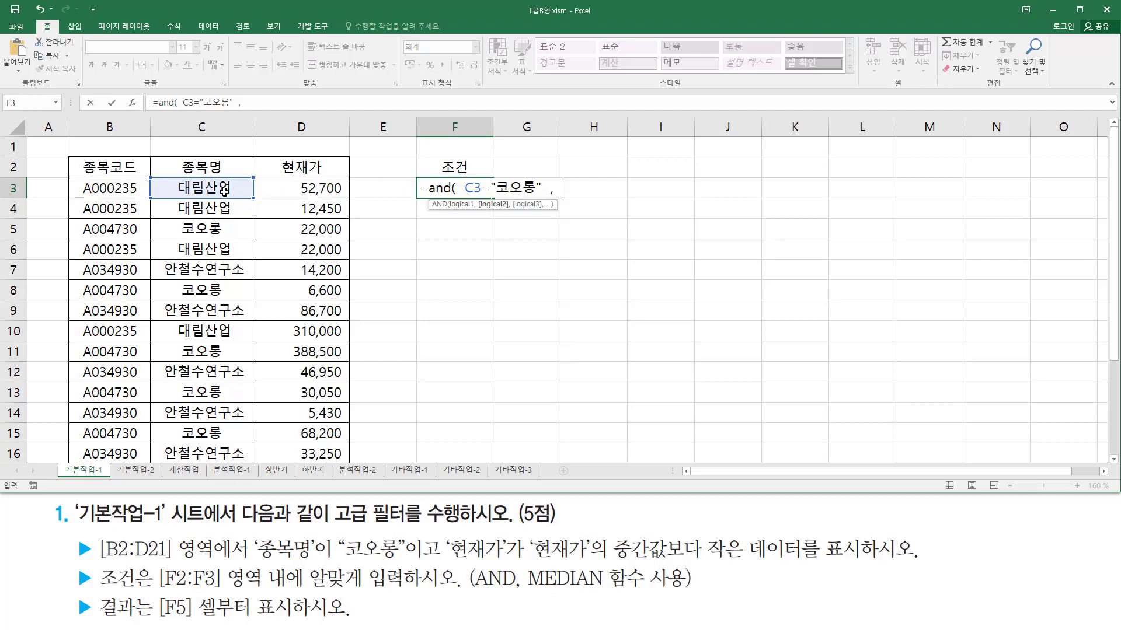
- Complete F3's AND formula with the second condition D3<MEDIAN($D$3:$D$21), reusing the cut MEDIAN expression, and enter it
click(325, 186)
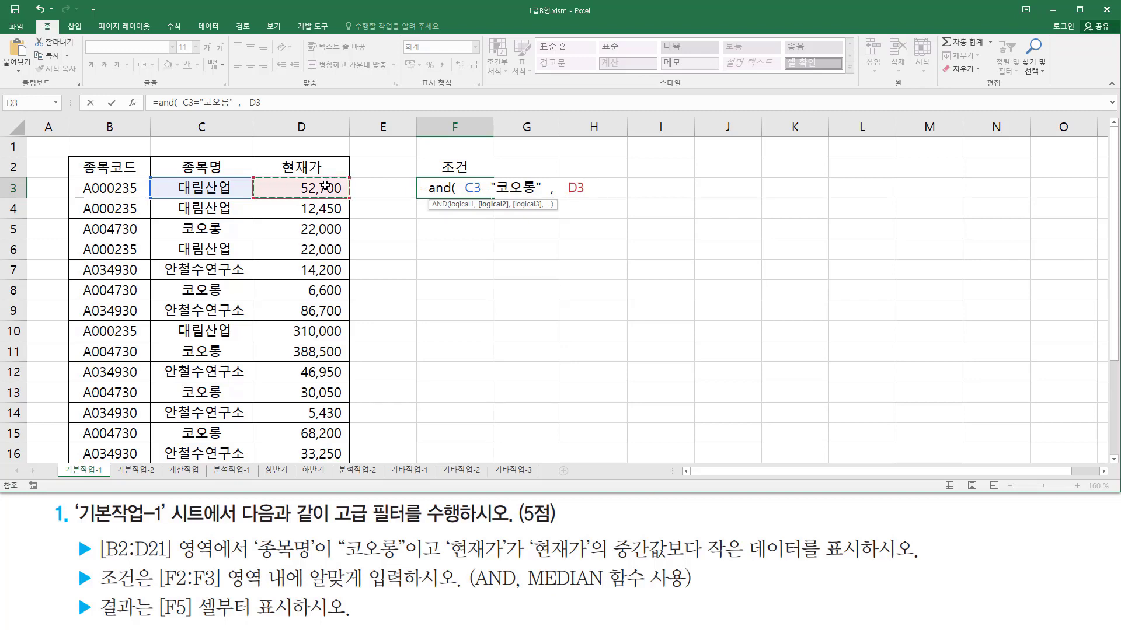
text(<)
key(ctrl+v)
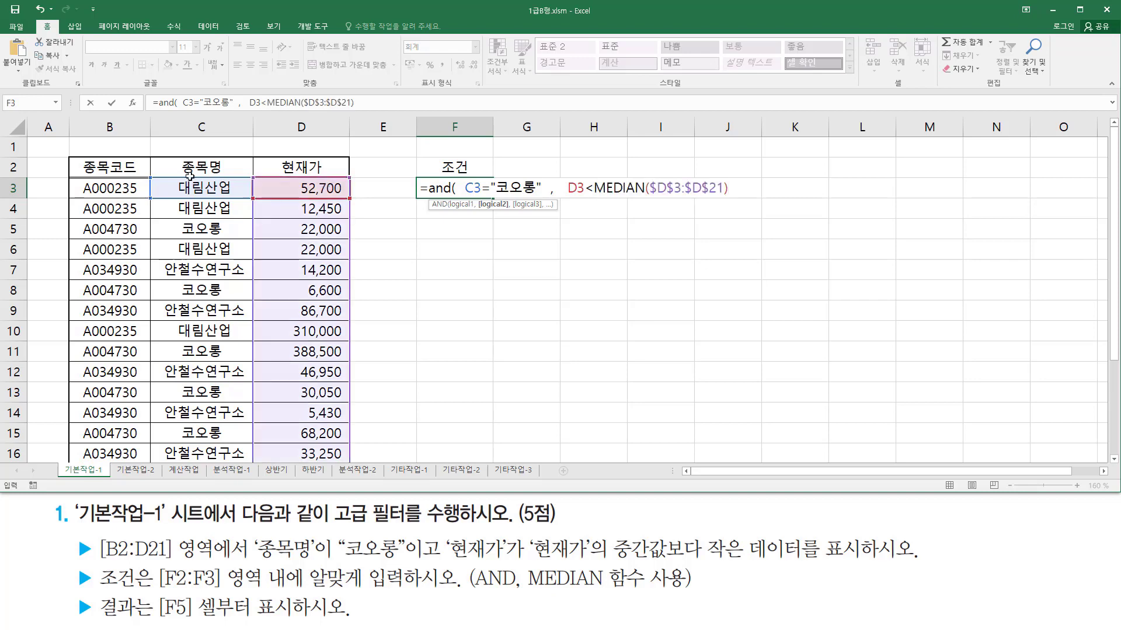
drag(585, 196, 725, 196)
key(Escape)
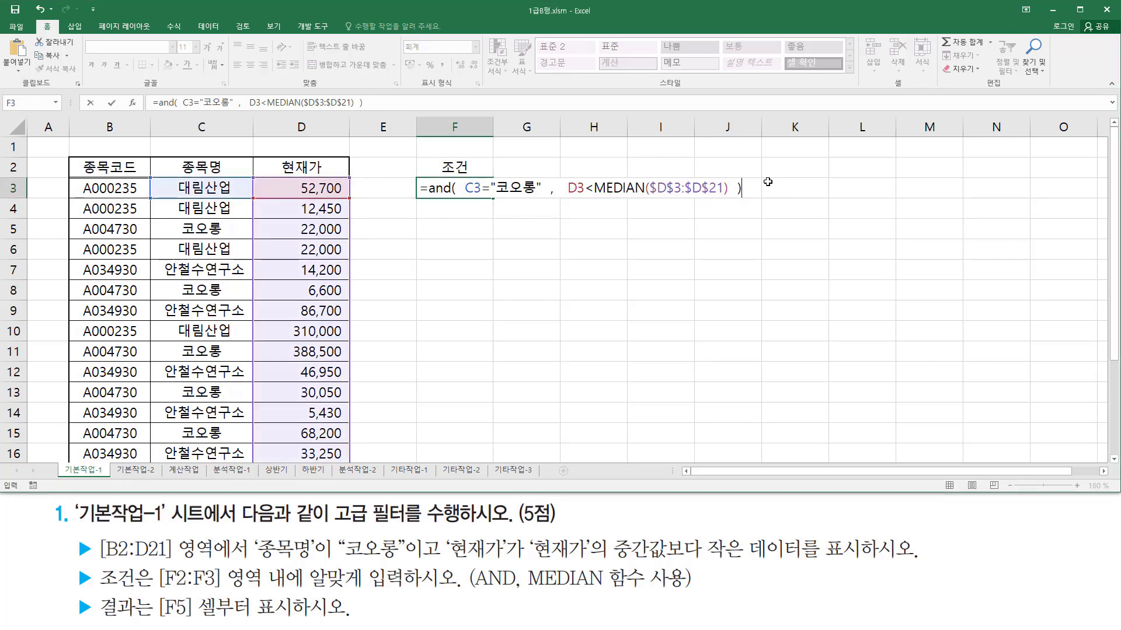
key(F2)
drag(466, 197, 537, 197)
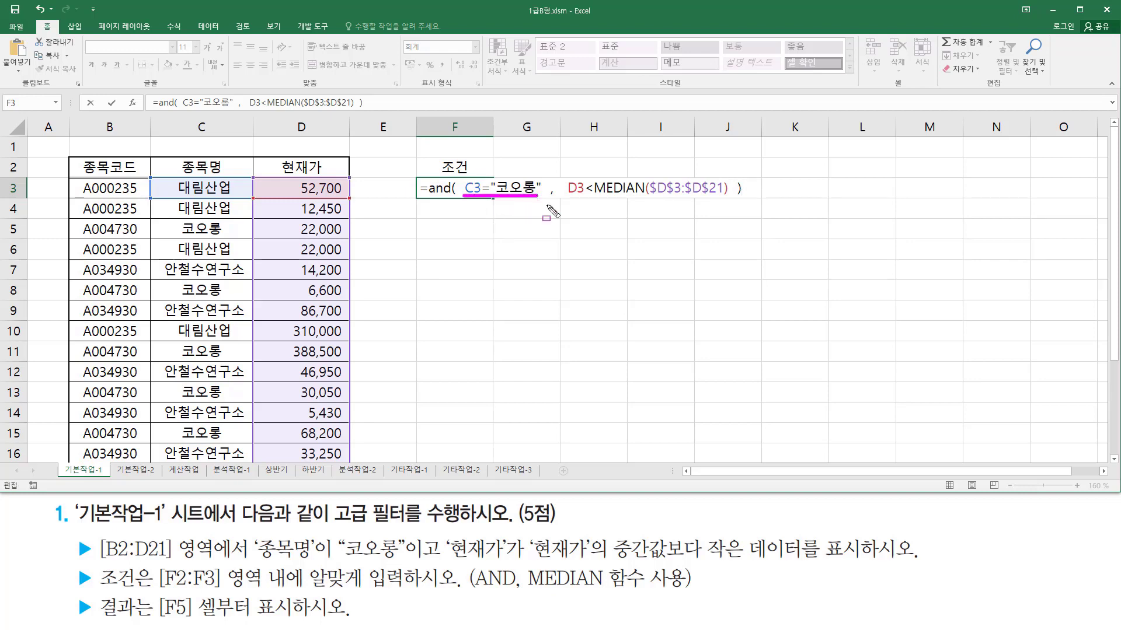
drag(568, 197, 731, 197)
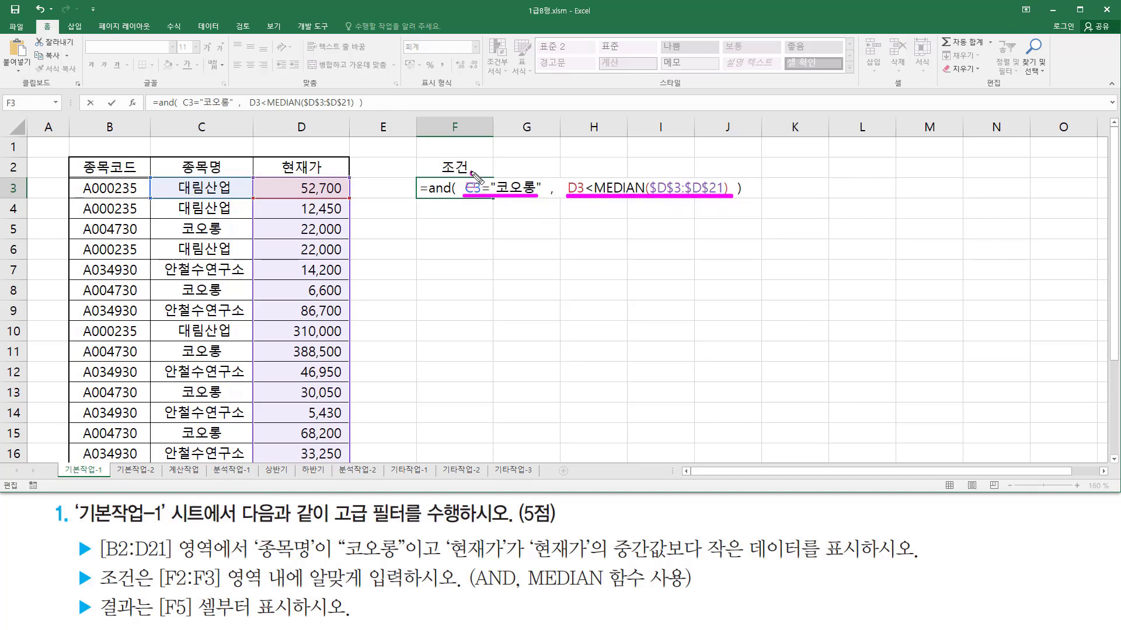
drag(471, 178, 472, 180)
drag(571, 182, 576, 179)
key(Escape)
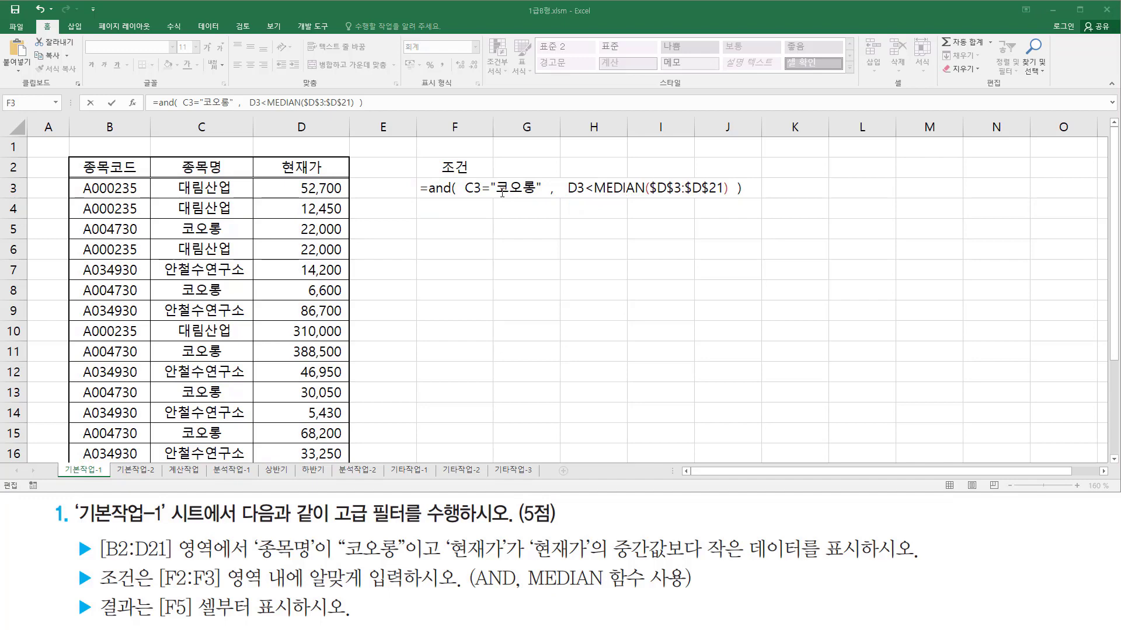
click(454, 187)
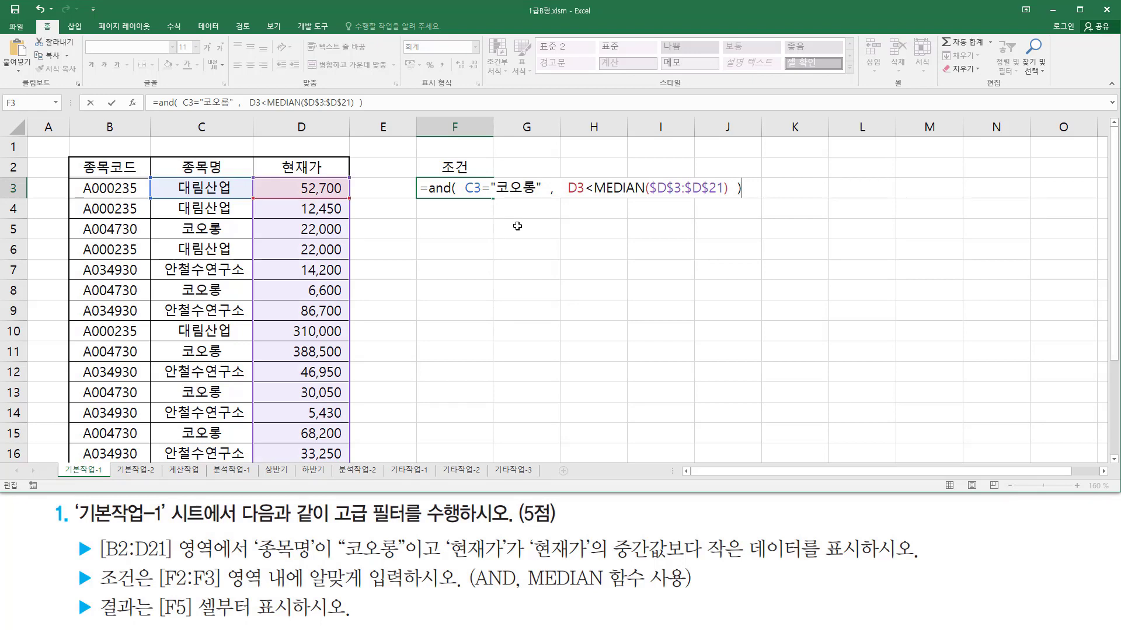
key(Return)
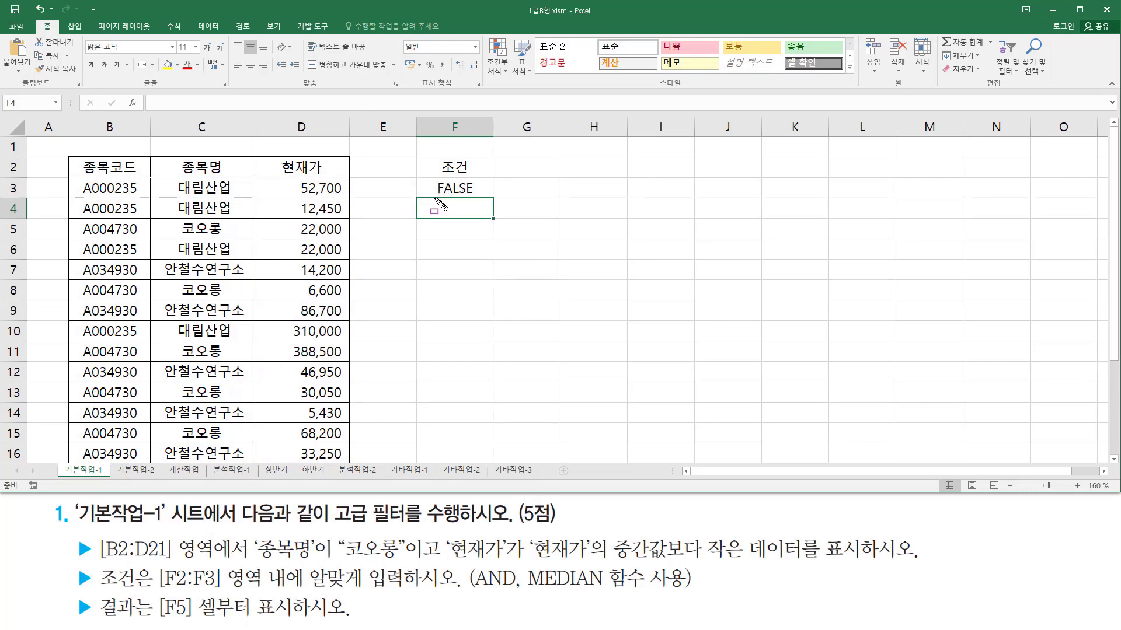
drag(435, 200, 480, 196)
click(471, 186)
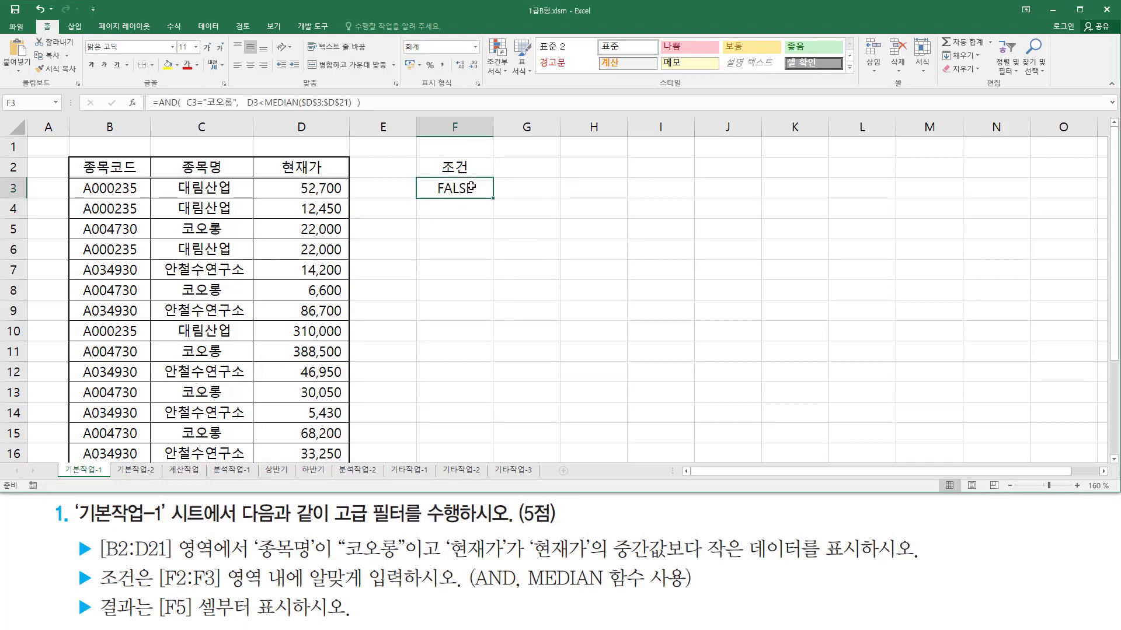
click(484, 216)
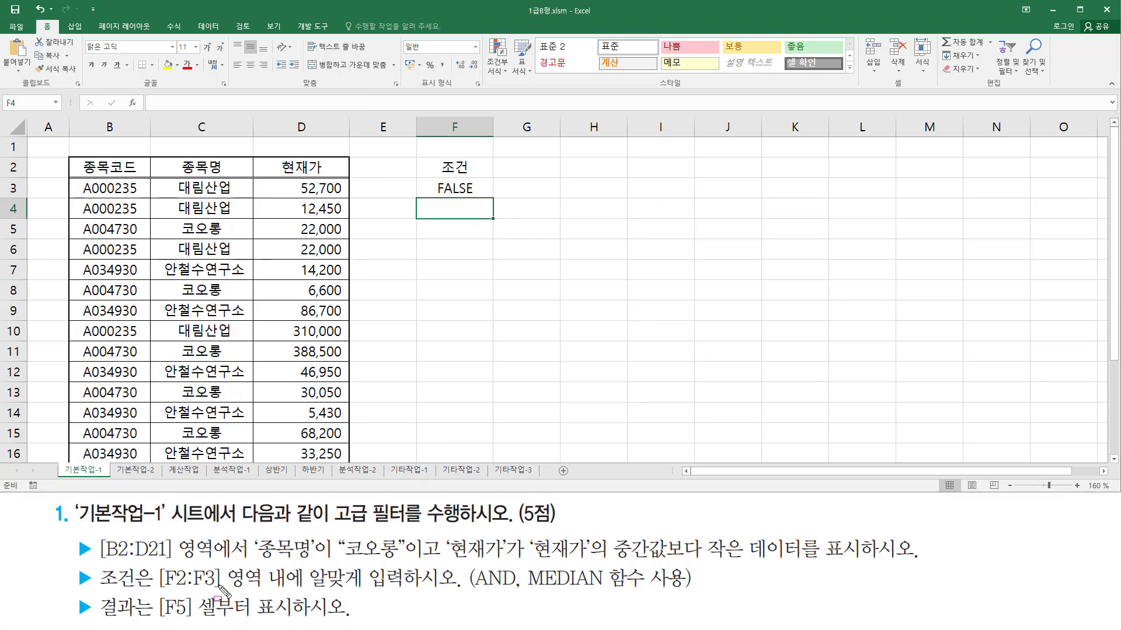
drag(157, 621, 193, 620)
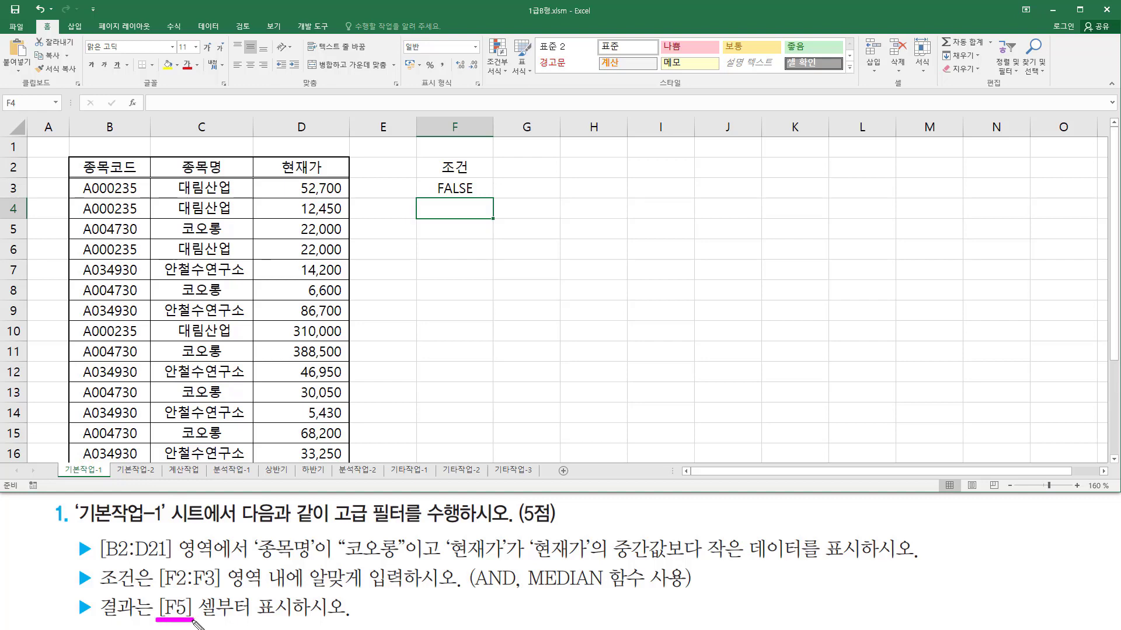
drag(421, 222, 492, 240)
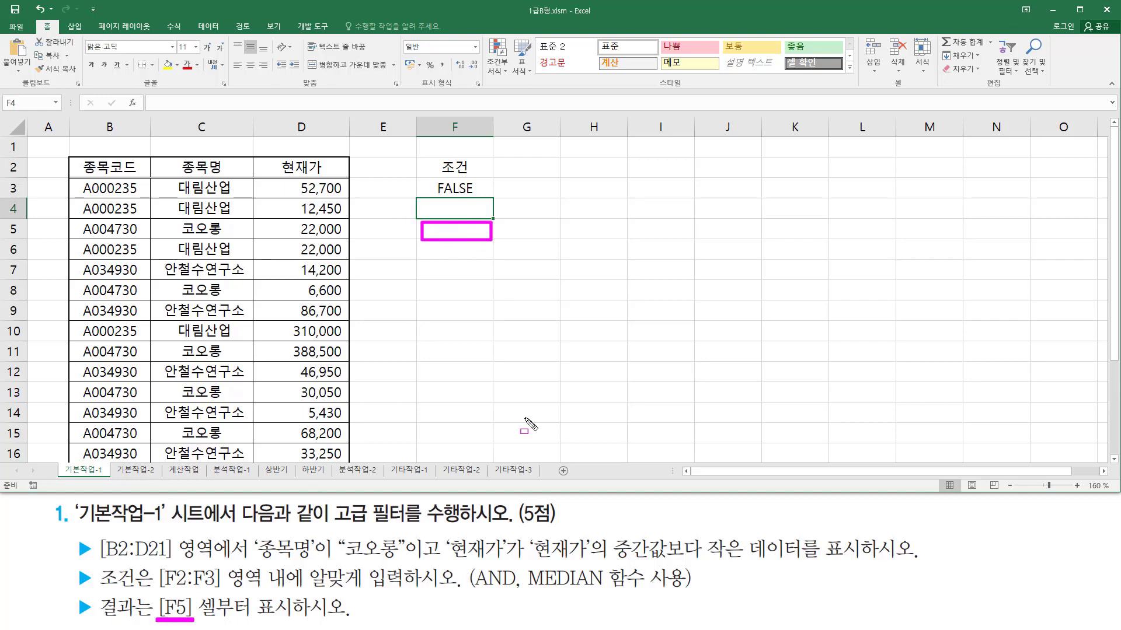
mouse_move(79, 153)
mouse_down()
mouse_move(76, 166)
mouse_move(343, 190)
mouse_up()
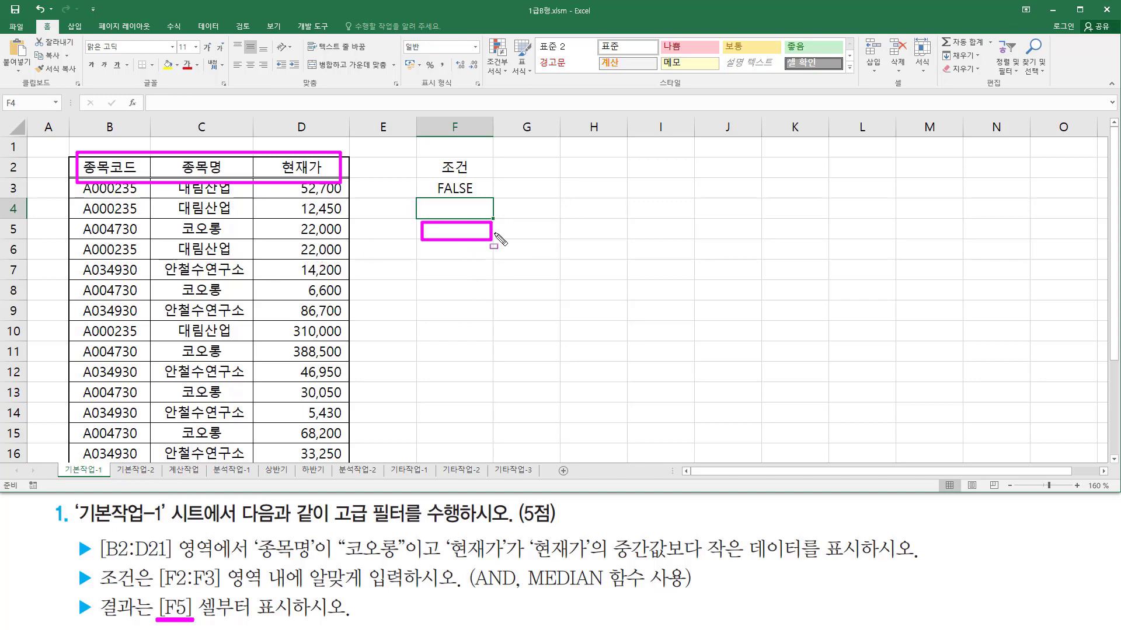
key(Escape)
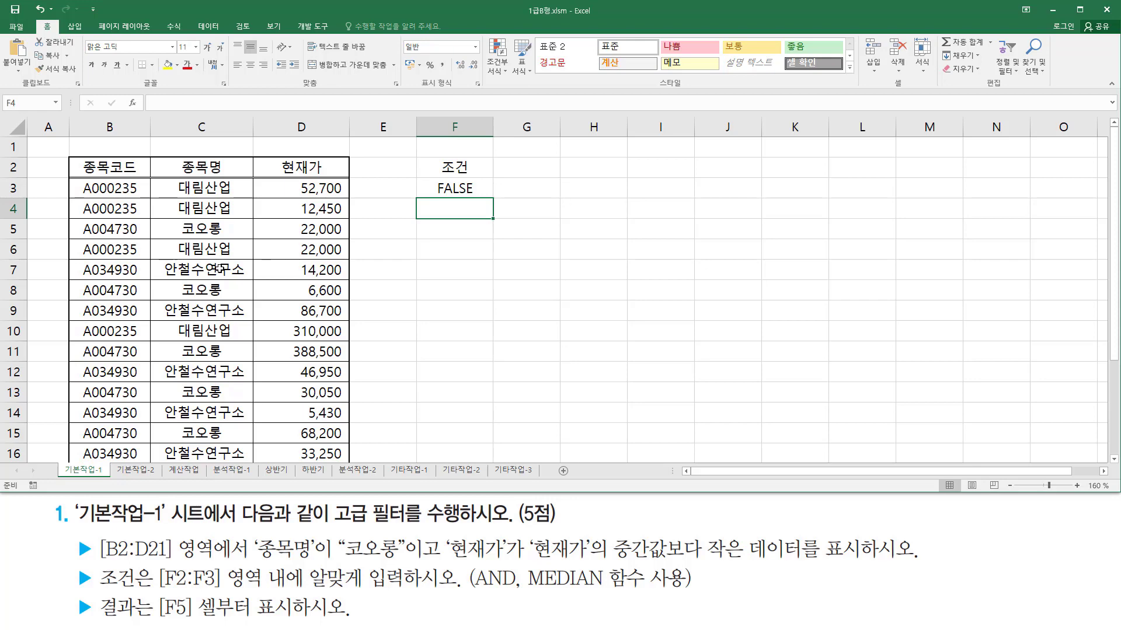
- Select cell C12 inside the data table and open the Advanced Filter settings
click(212, 225)
click(179, 303)
click(120, 310)
click(232, 253)
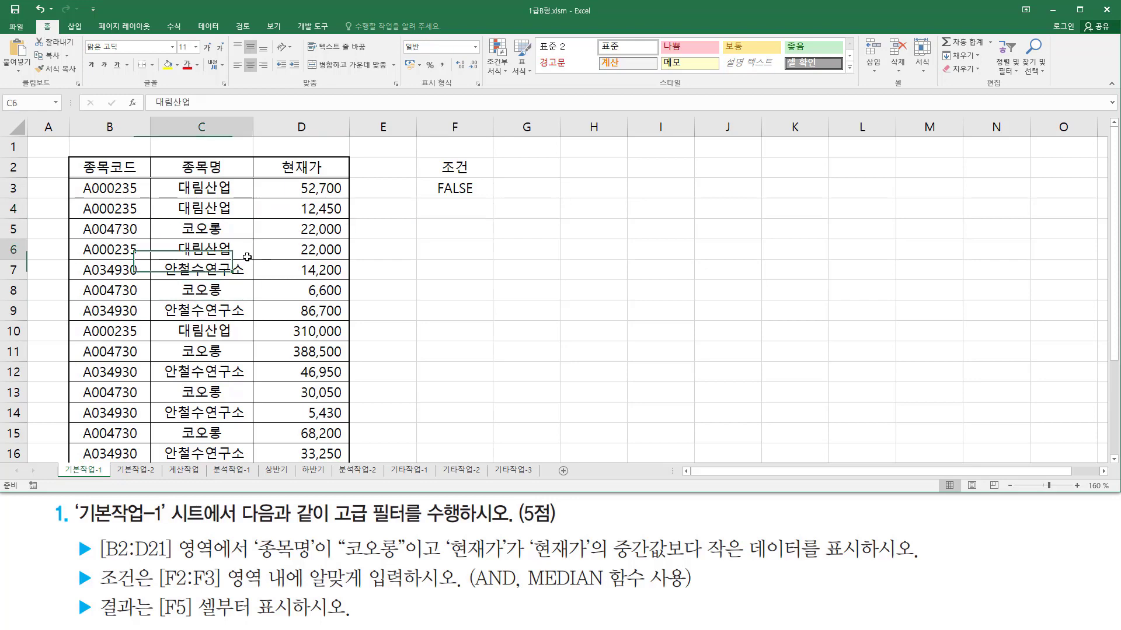
click(280, 291)
click(291, 373)
click(209, 368)
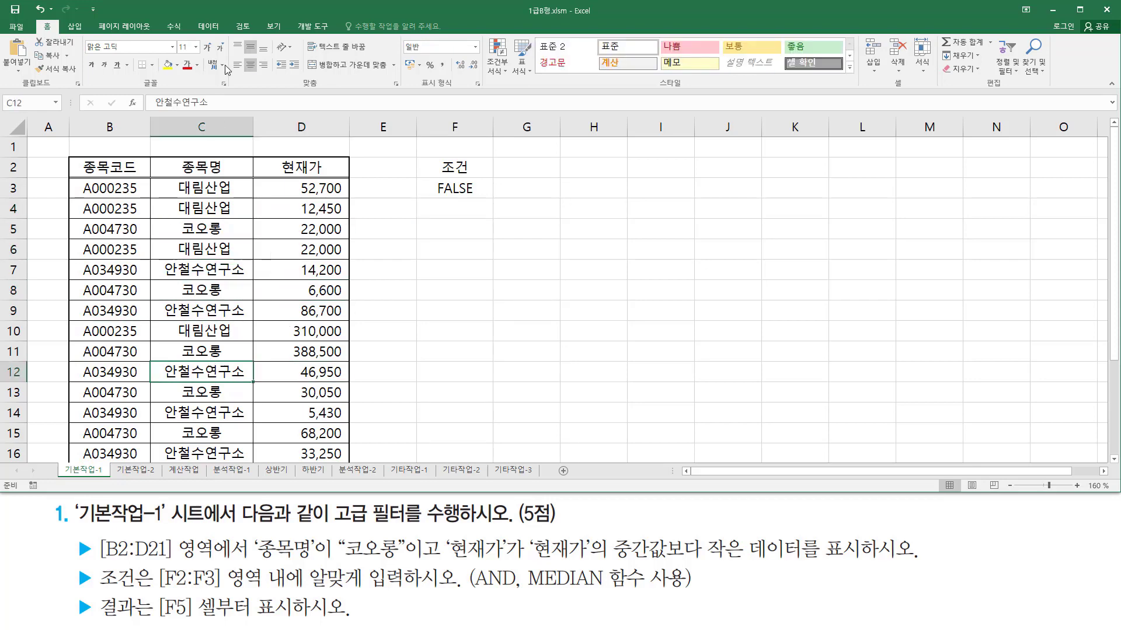
click(206, 26)
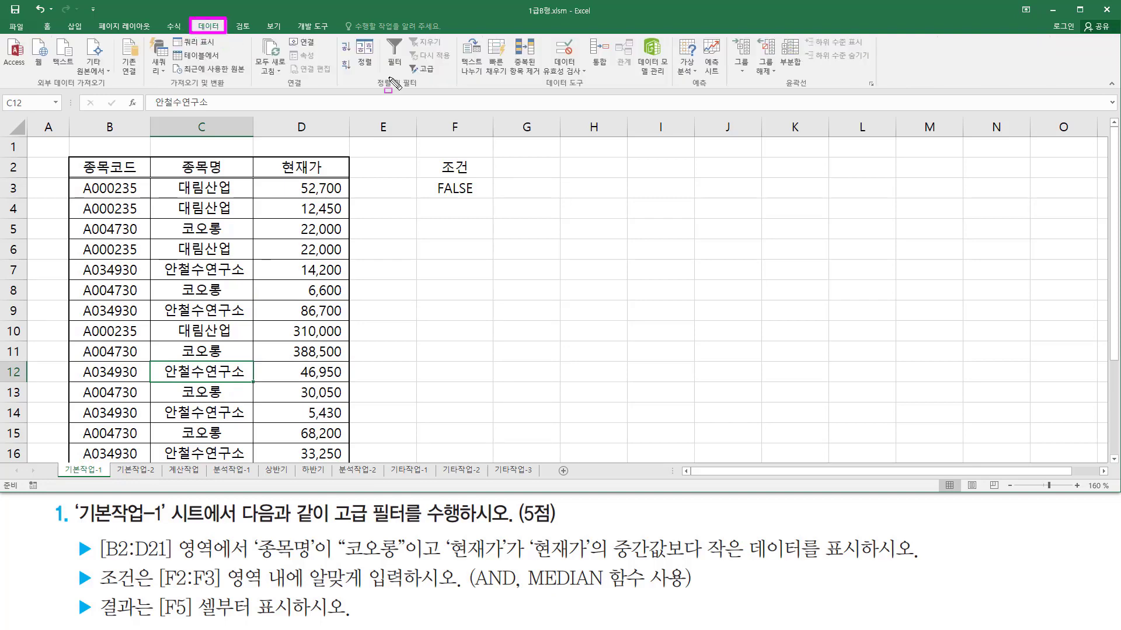
mouse_move(372, 90)
mouse_down()
mouse_move(423, 90)
mouse_move(430, 74)
mouse_up()
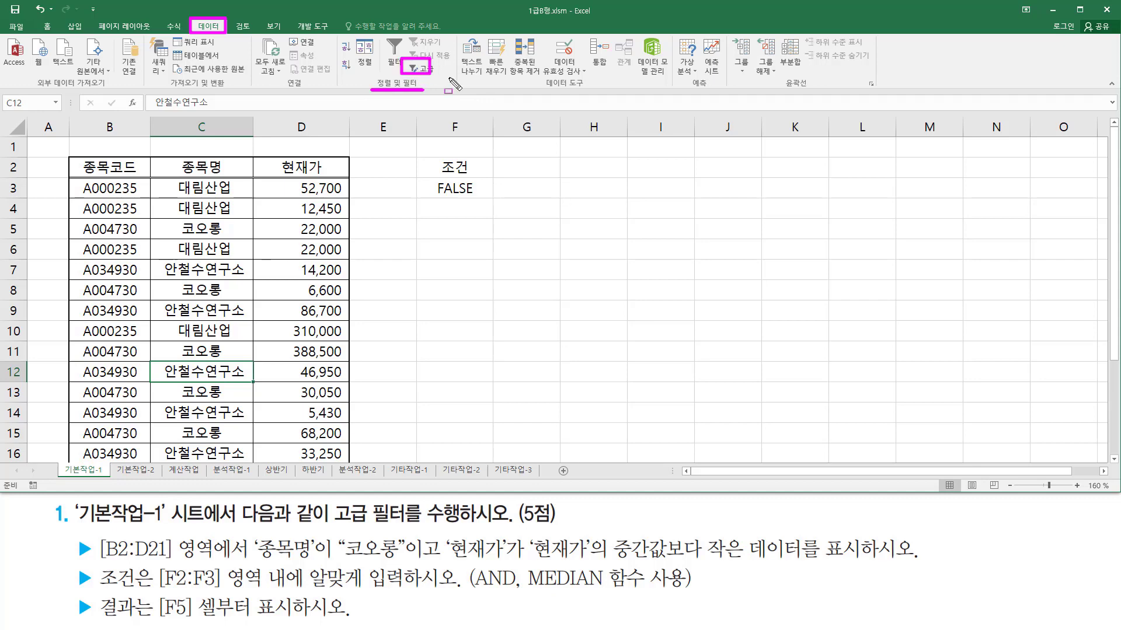
key(Escape)
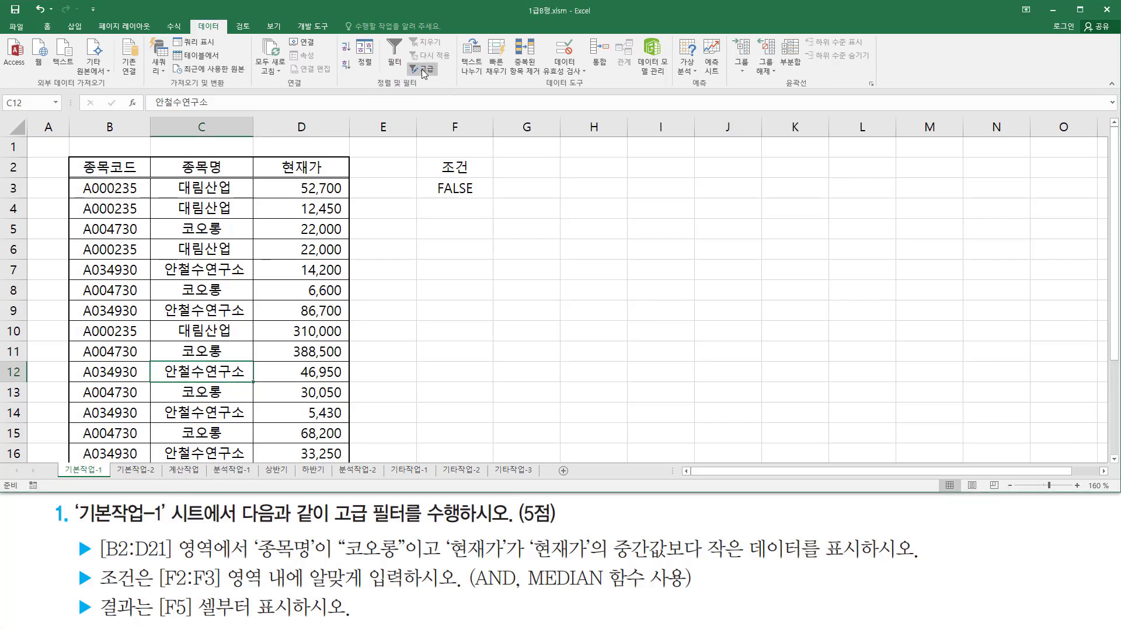
click(425, 71)
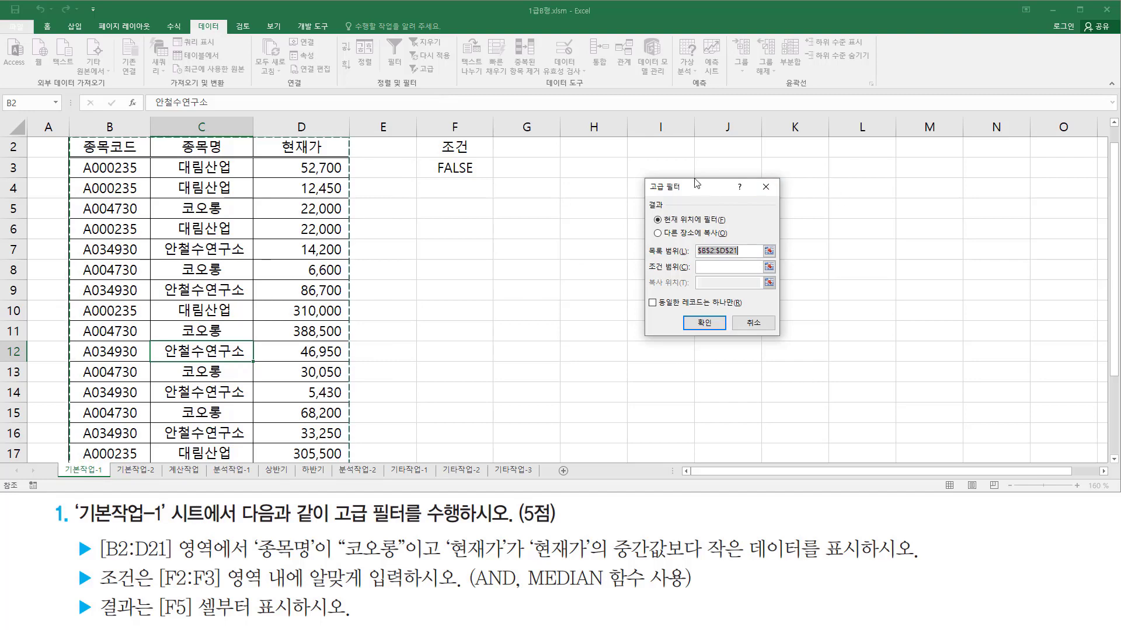
- Set the advanced filter to copy its results to another location and check the list range $B$2:$D$21
mouse_move(644, 196)
mouse_down()
mouse_move(684, 241)
mouse_move(742, 241)
mouse_up()
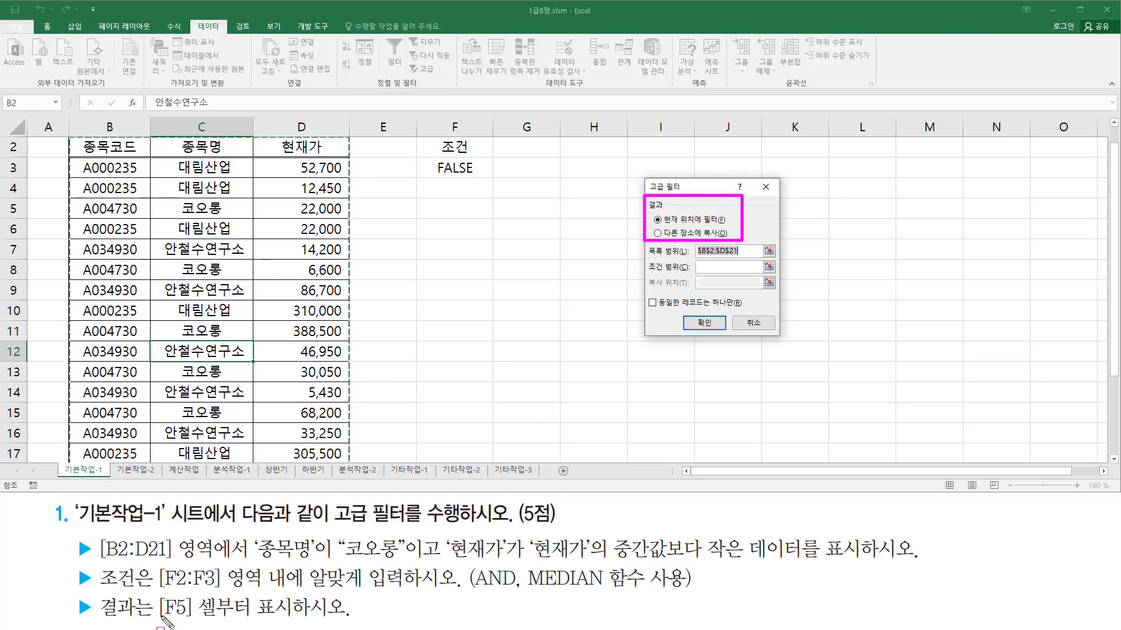
drag(158, 621, 195, 622)
key(Escape)
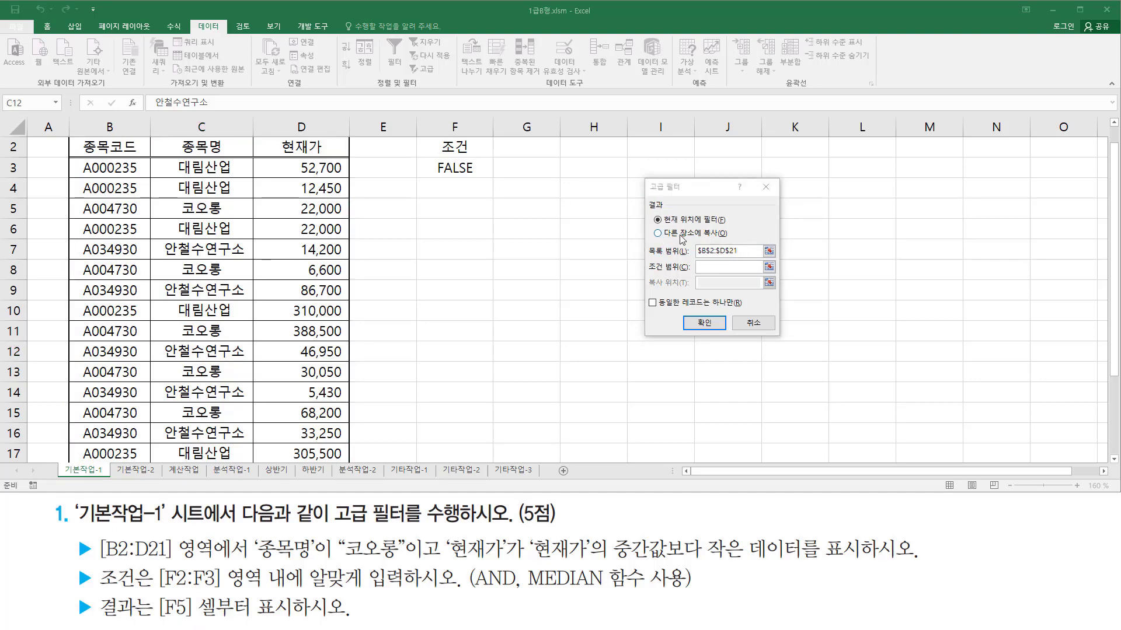
click(681, 235)
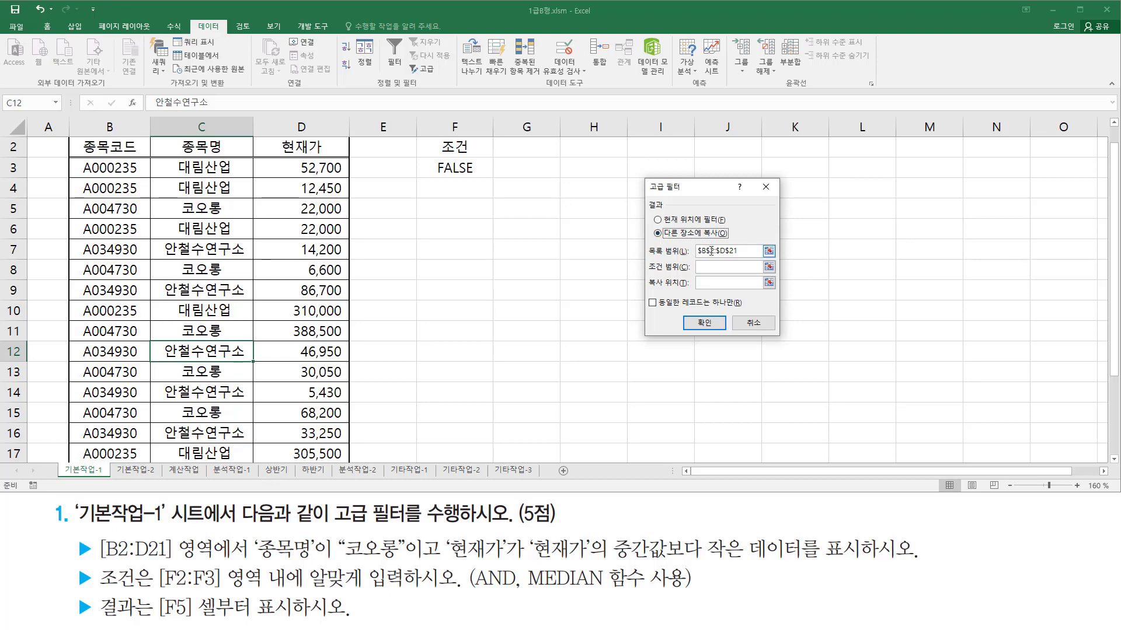
click(712, 251)
scroll(234, 242, down, 6)
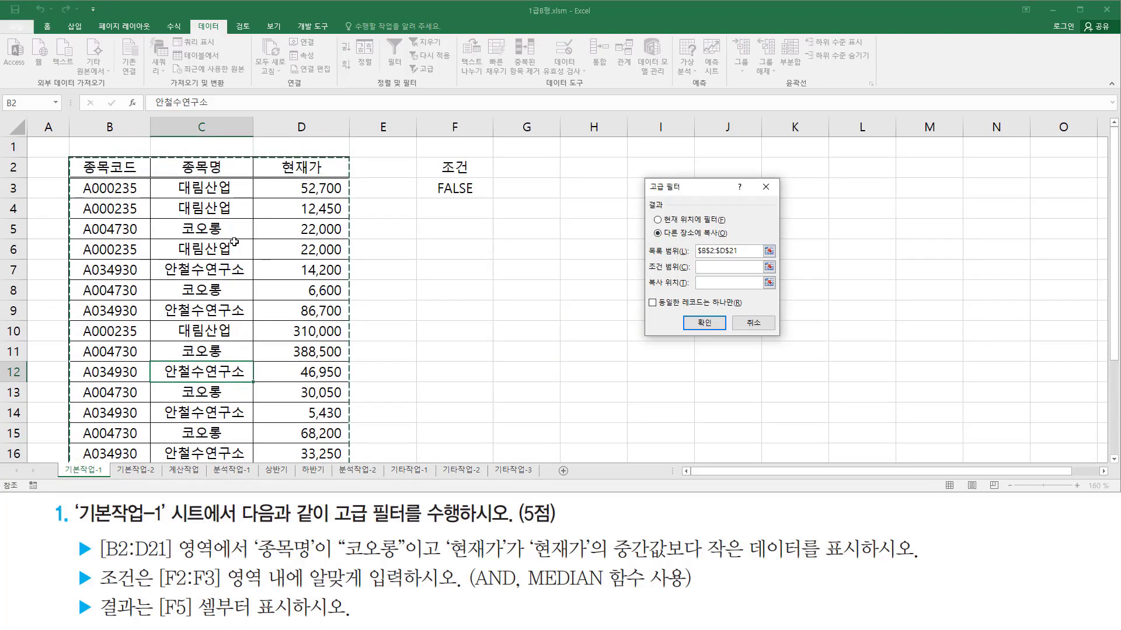
- Set the advanced filter's criteria range to F2:F3 on 기본작업-1
scroll(234, 241, down, 1)
scroll(234, 242, up, 7)
click(704, 267)
drag(461, 170, 470, 195)
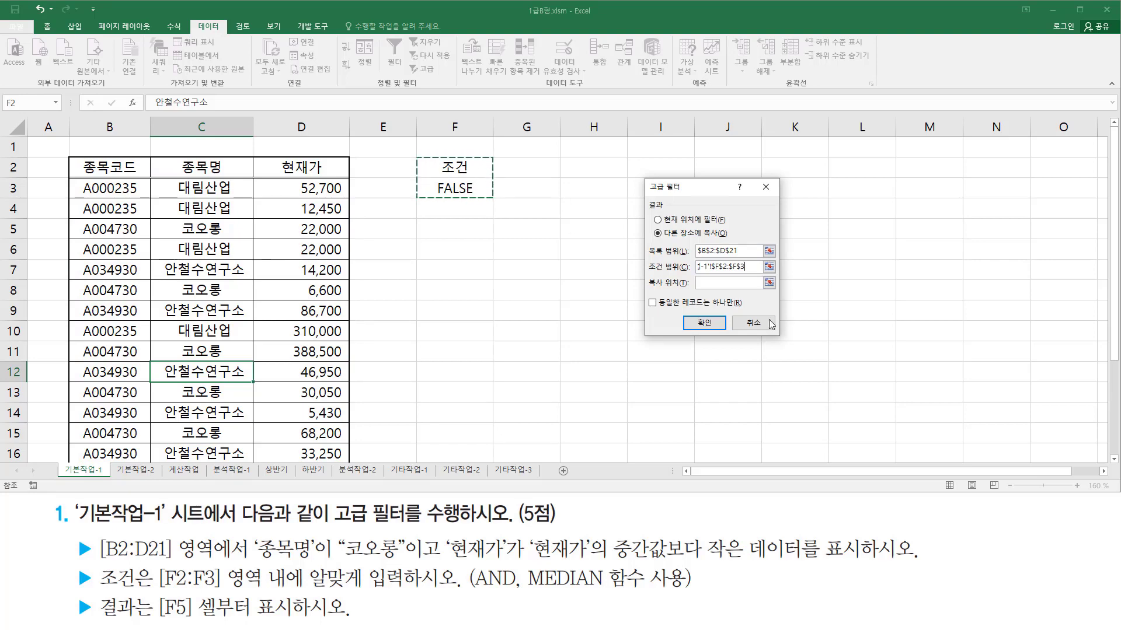
- Set the filter's copy destination to F5 and run the advanced filter
click(708, 280)
click(704, 284)
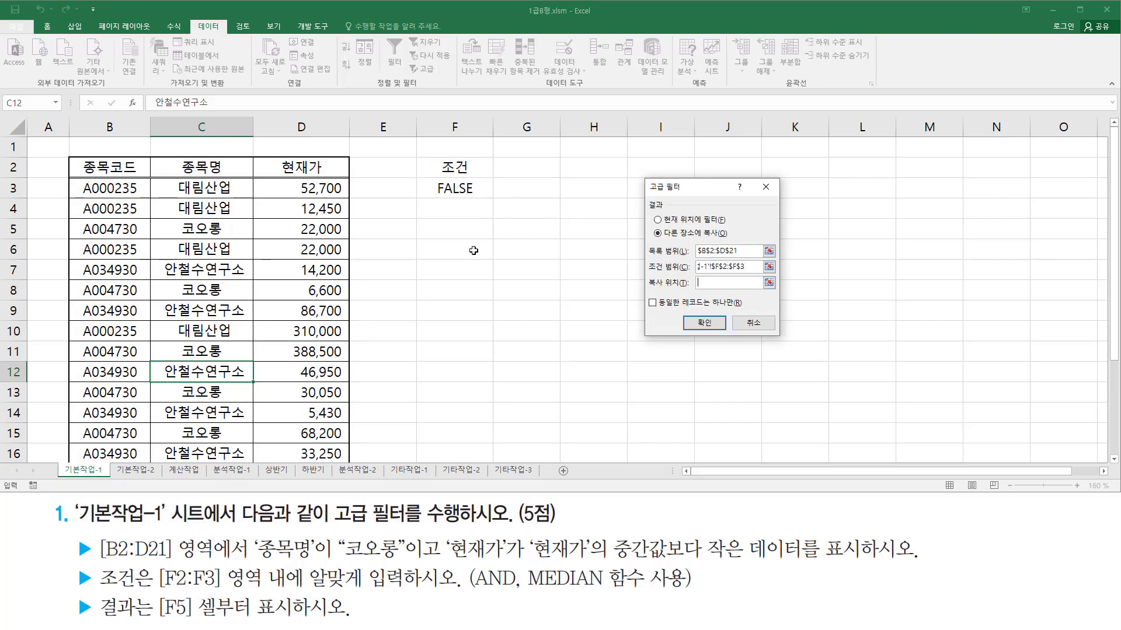
click(463, 230)
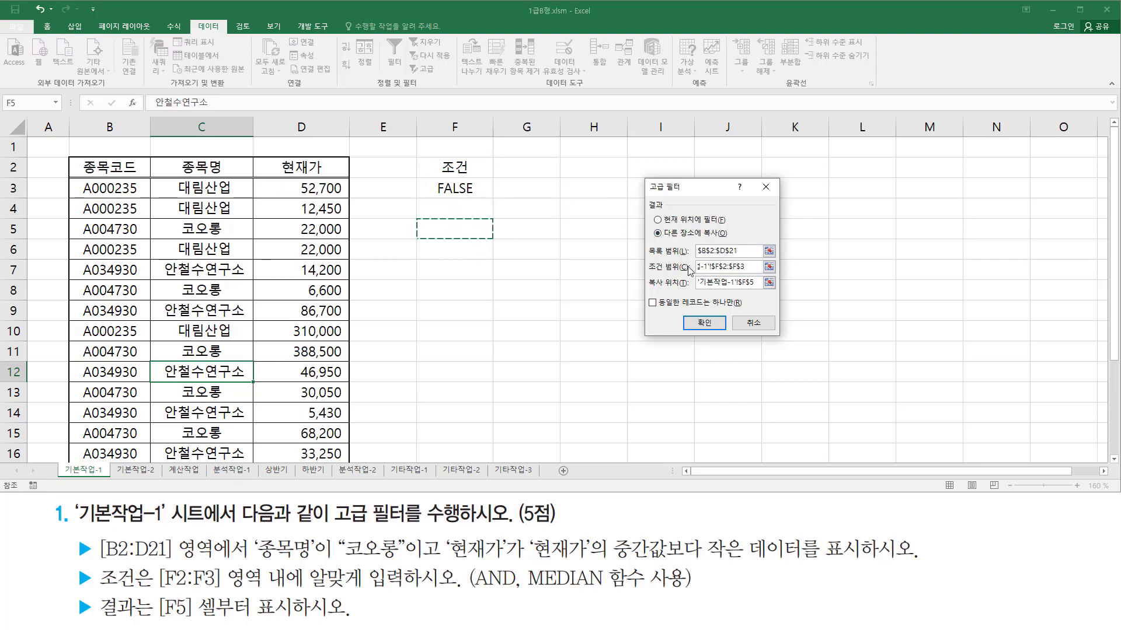
click(716, 326)
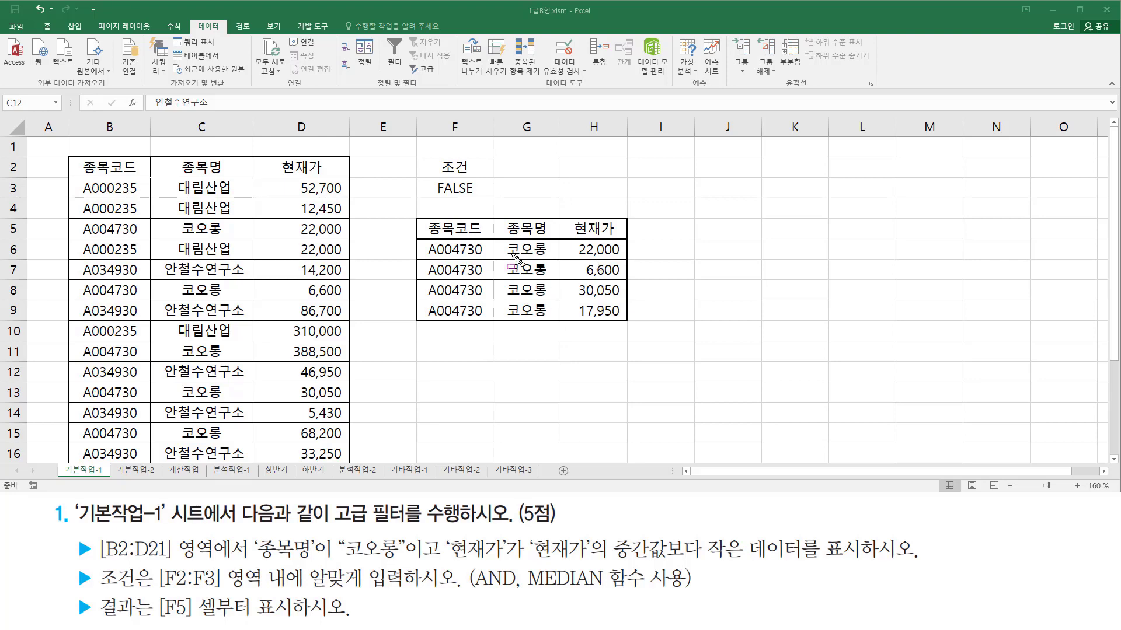
- Paste the copied criteria formula =AND( C3="코오롱", D3<MEDIAN($D$3:$D$21) ) as a text note in H3
click(551, 336)
click(589, 190)
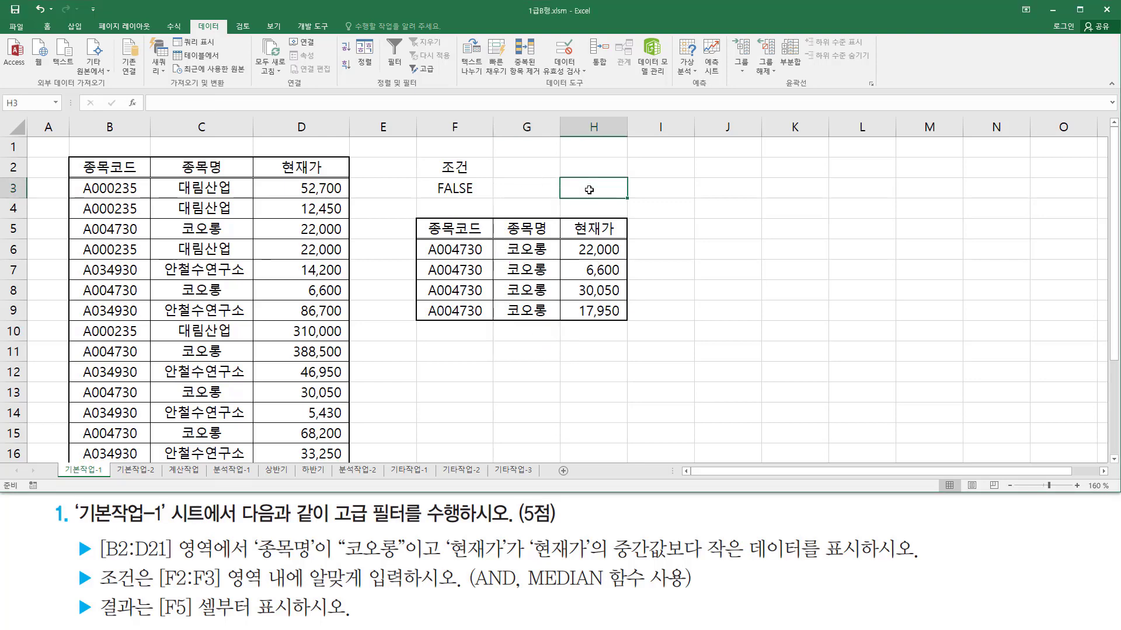
double_click(589, 190)
key(ctrl+v)
key(Return)
click(643, 306)
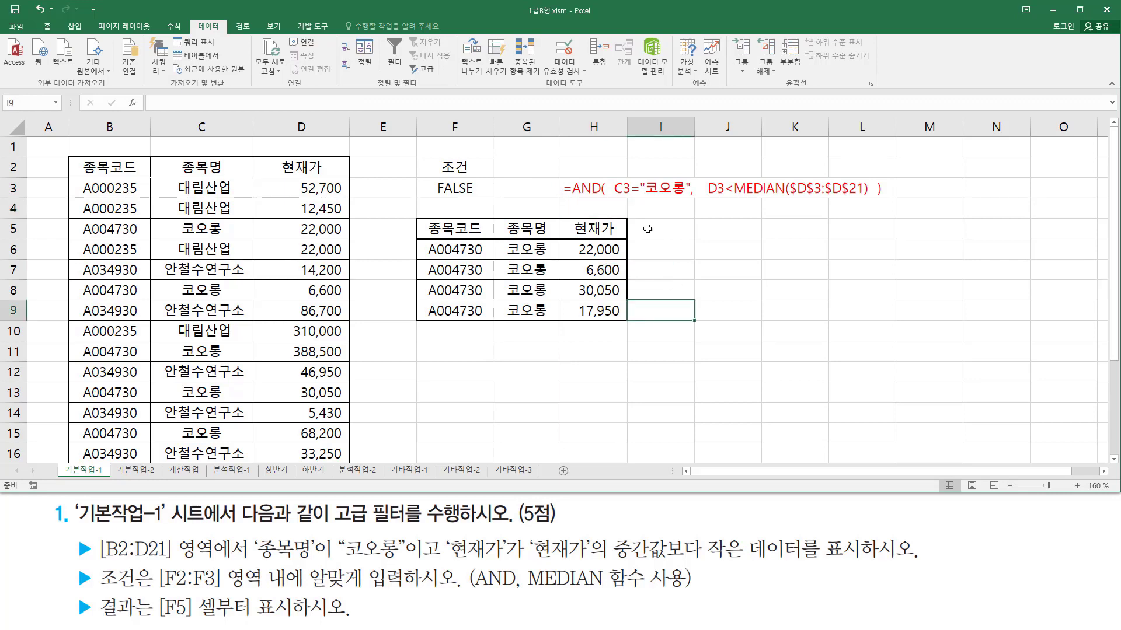
drag(613, 202, 871, 204)
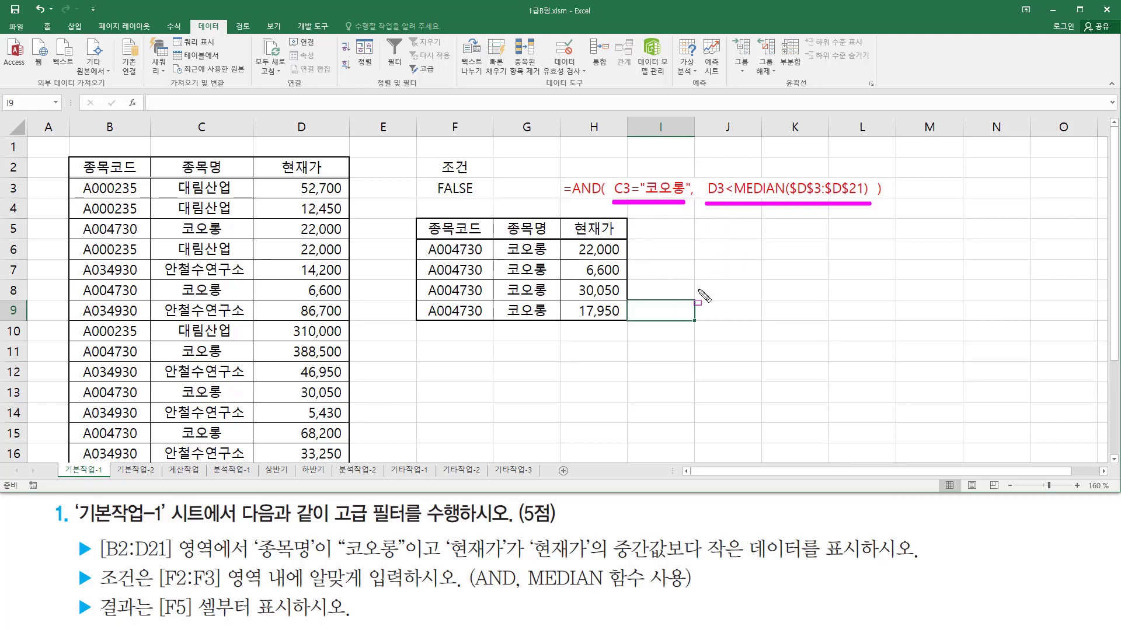
key(Escape)
click(470, 377)
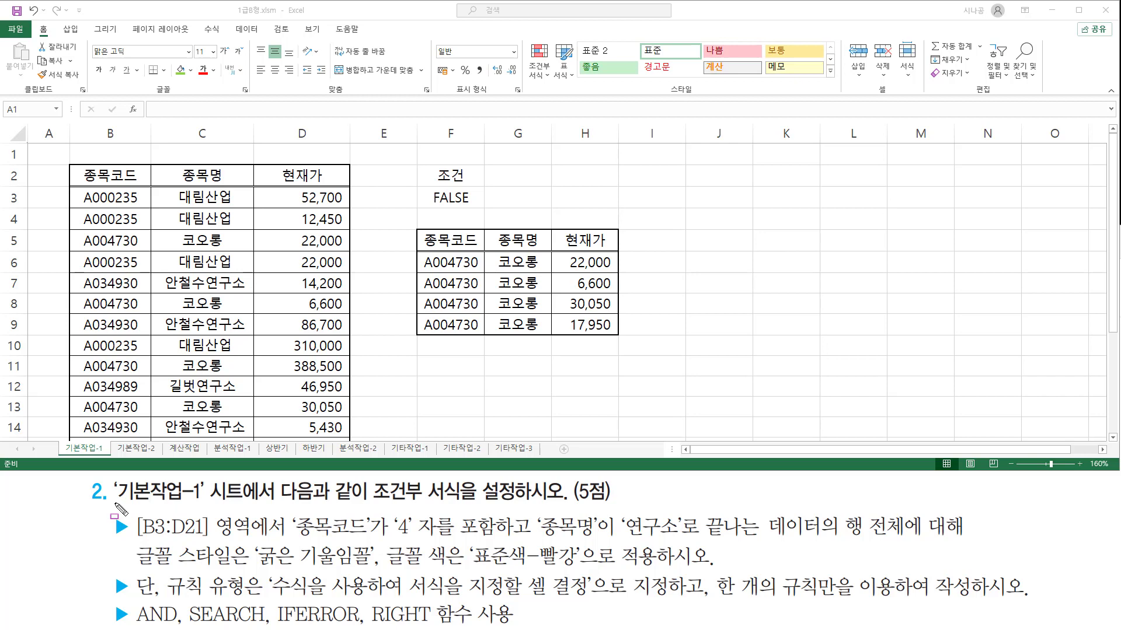
- Read the conditional formatting requirements for B3:D21, matching each condition with the 종목코드 and 종목명 columns and the functions to use
drag(115, 503, 205, 503)
drag(368, 502, 461, 503)
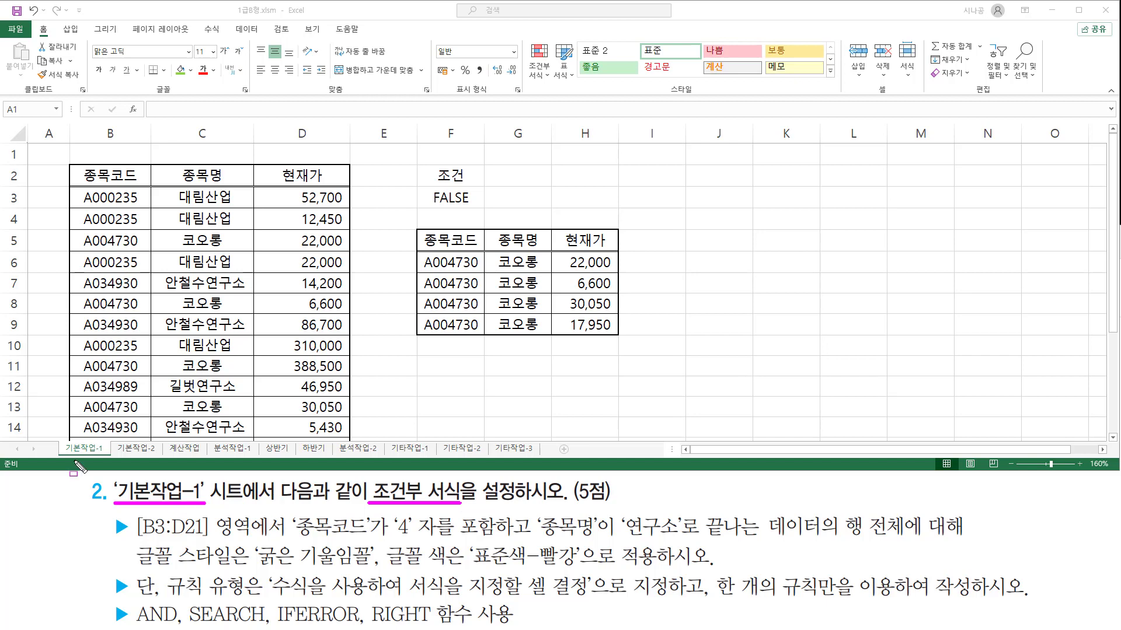
key(Escape)
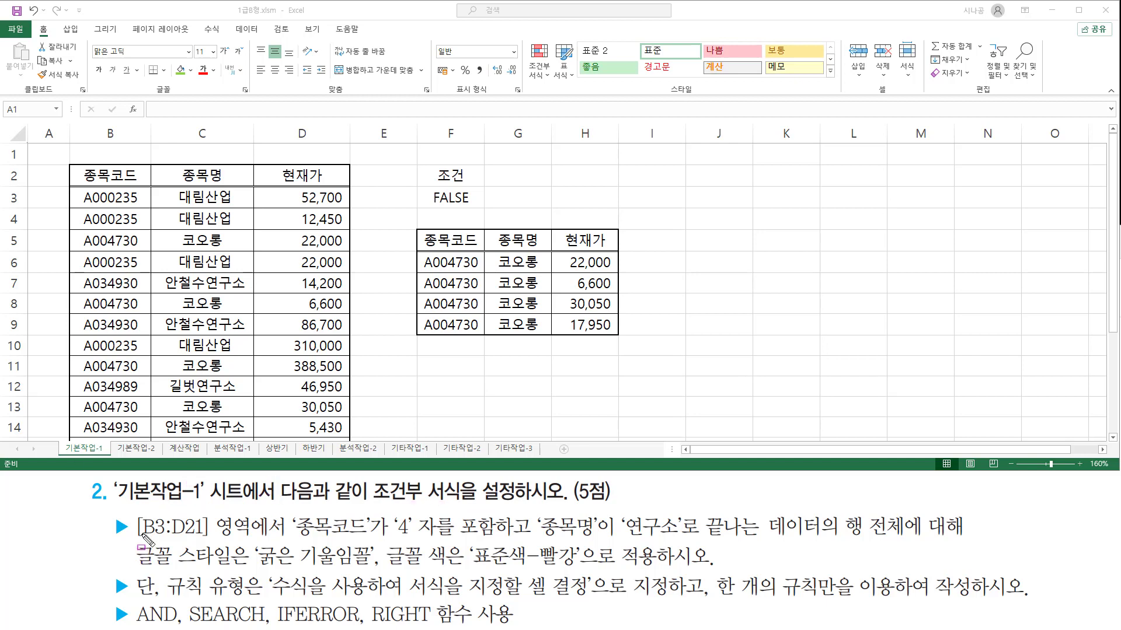
drag(135, 539, 286, 539)
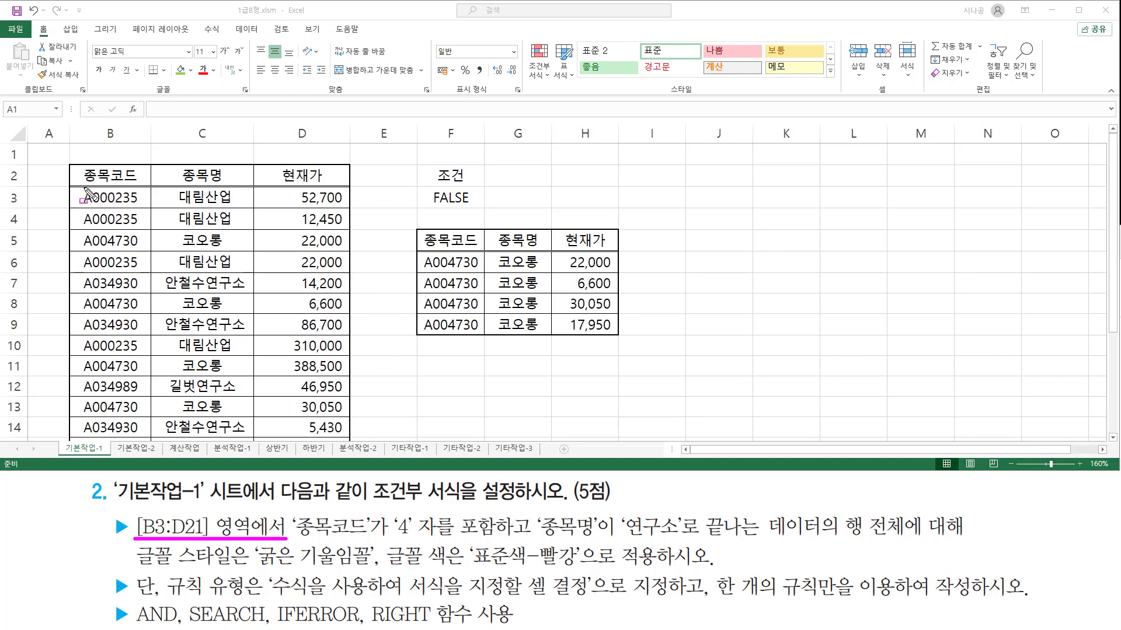
mouse_move(78, 187)
mouse_down()
mouse_move(76, 201)
mouse_move(139, 204)
mouse_up()
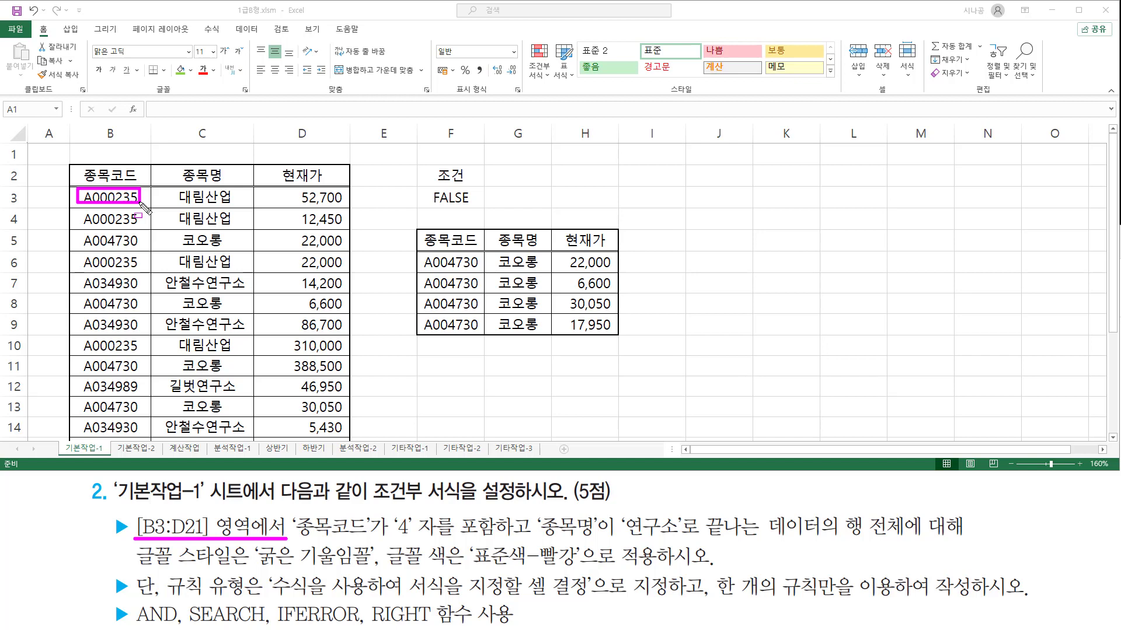
mouse_move(141, 204)
mouse_down()
mouse_move(344, 324)
mouse_move(351, 443)
mouse_up()
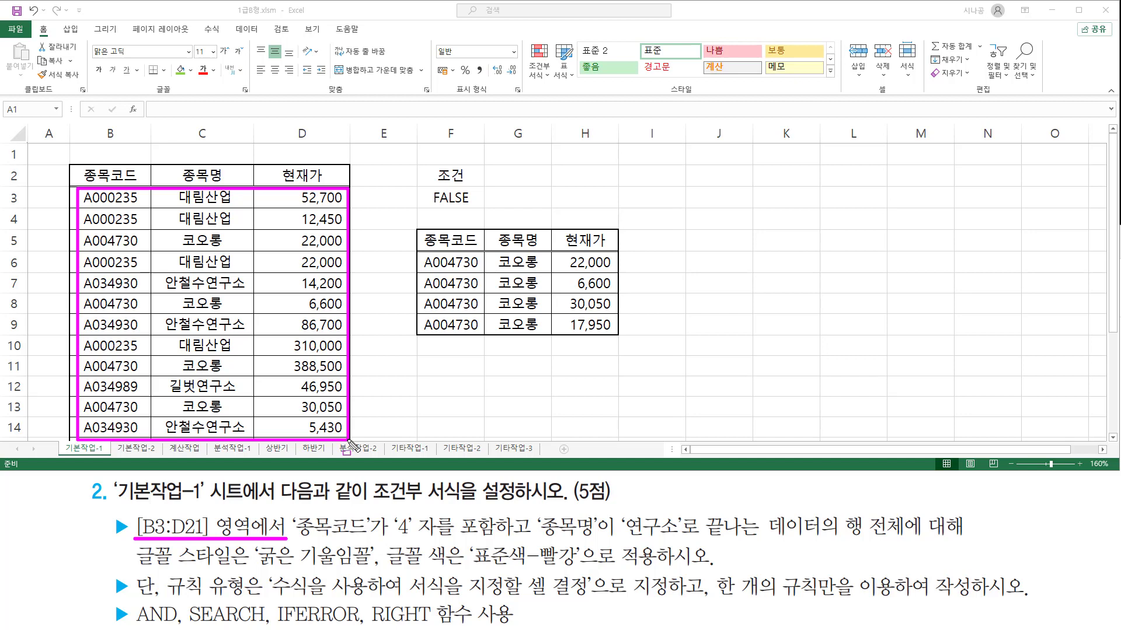
key(Escape)
drag(290, 513, 371, 540)
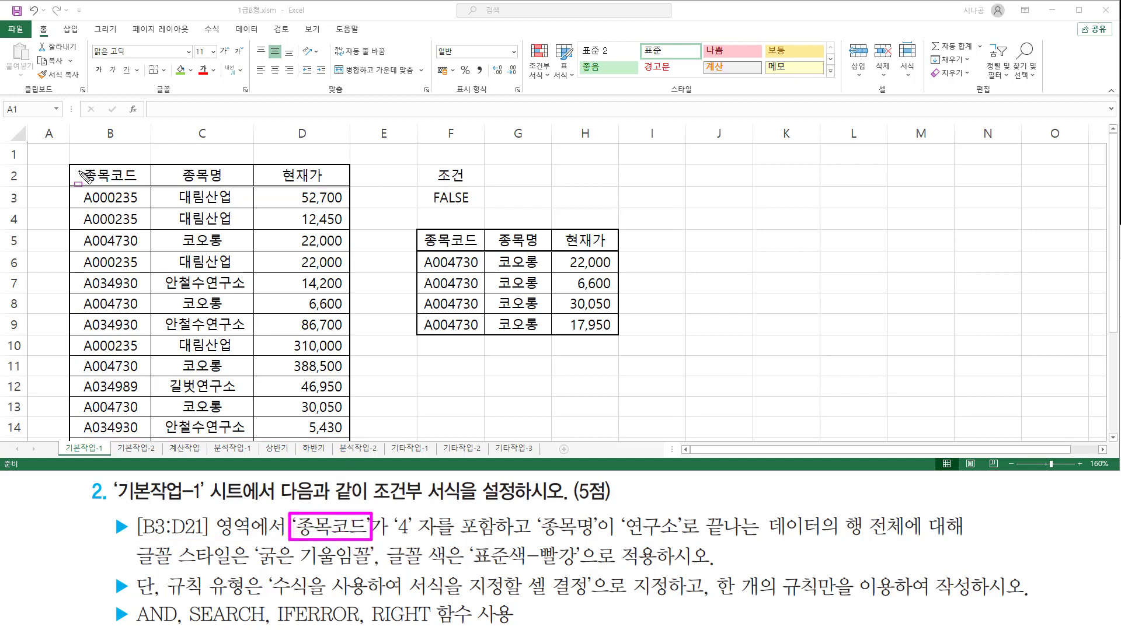
drag(78, 188, 149, 439)
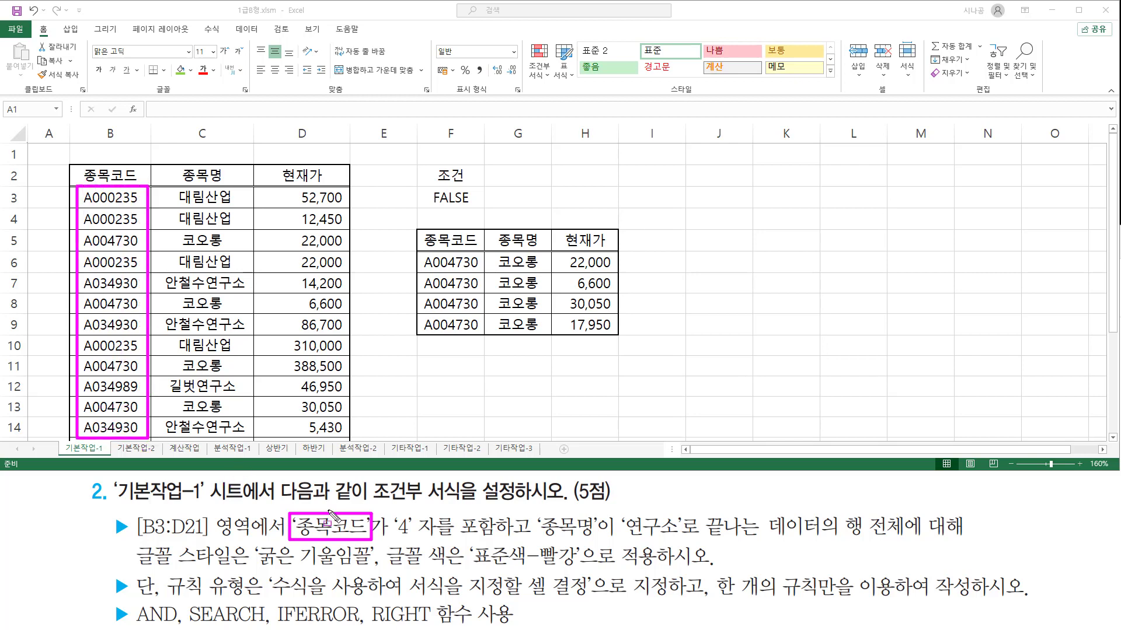
drag(393, 534, 496, 535)
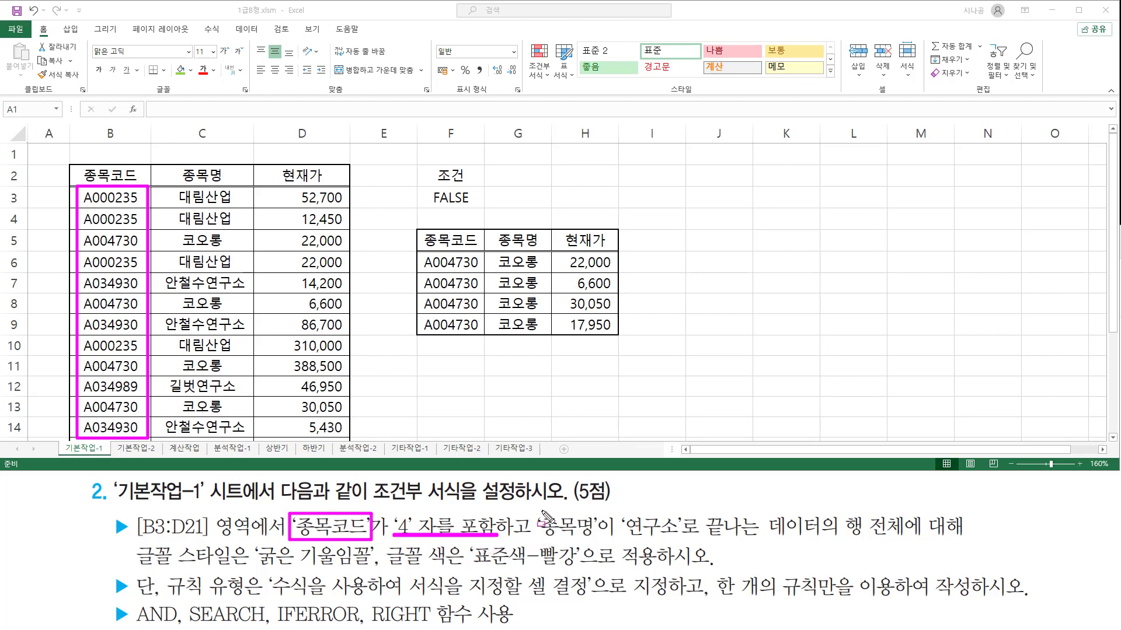
drag(536, 513, 597, 541)
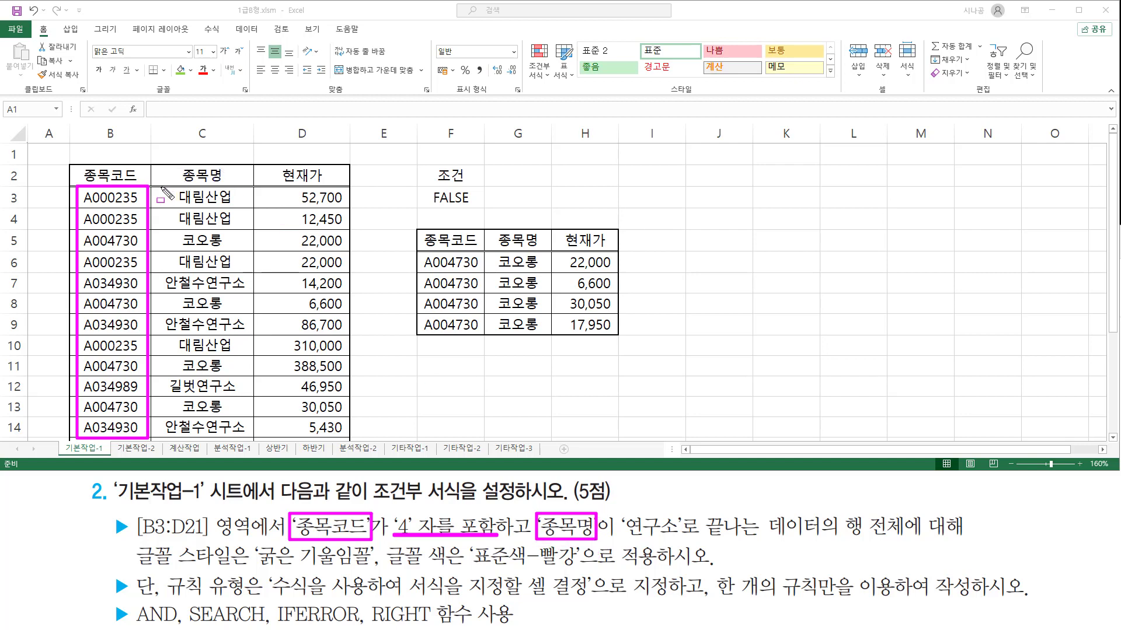
mouse_move(161, 191)
mouse_down()
mouse_move(209, 436)
mouse_move(253, 193)
mouse_move(257, 443)
mouse_up()
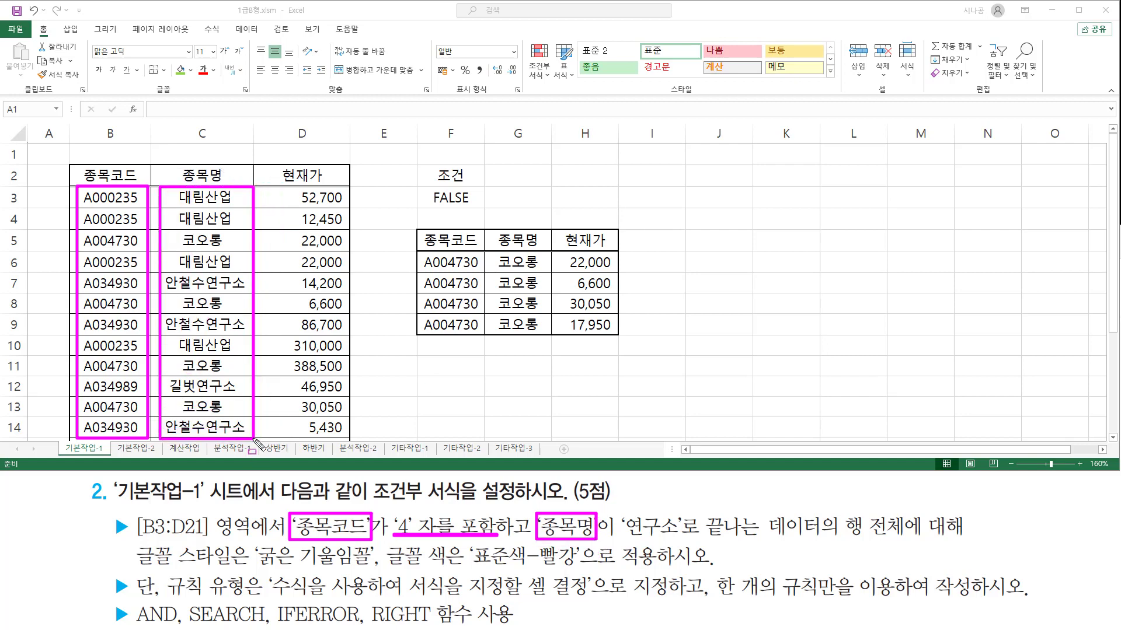
drag(623, 537, 760, 538)
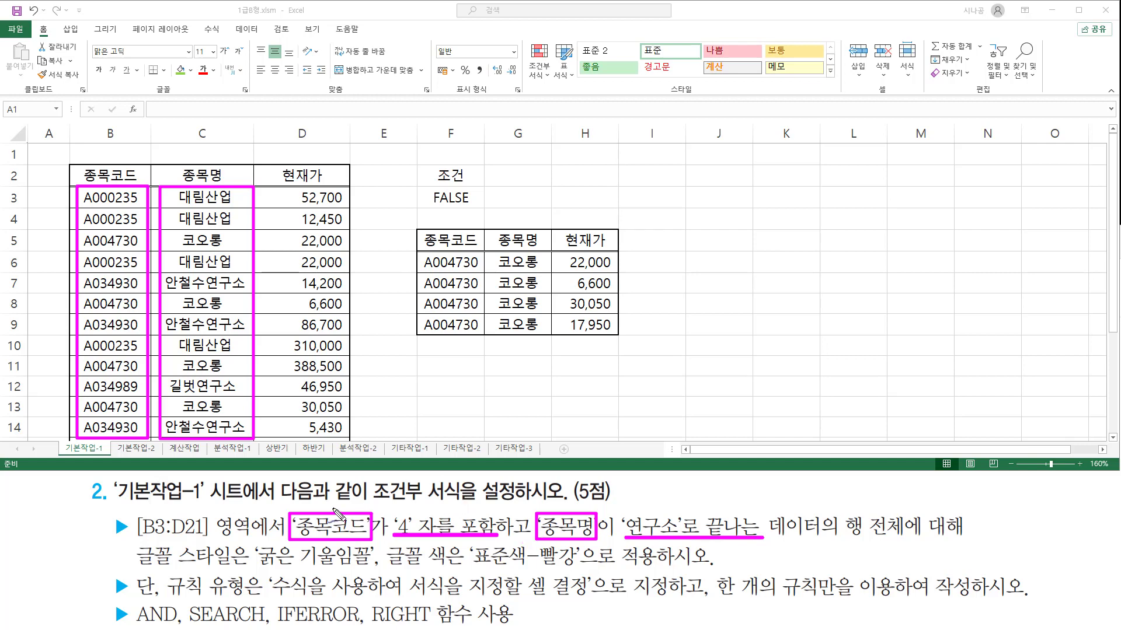
drag(341, 515, 354, 494)
mouse_move(573, 514)
mouse_down()
mouse_move(581, 500)
mouse_move(503, 512)
mouse_move(501, 536)
mouse_move(533, 538)
mouse_move(517, 515)
mouse_up()
drag(158, 609, 182, 587)
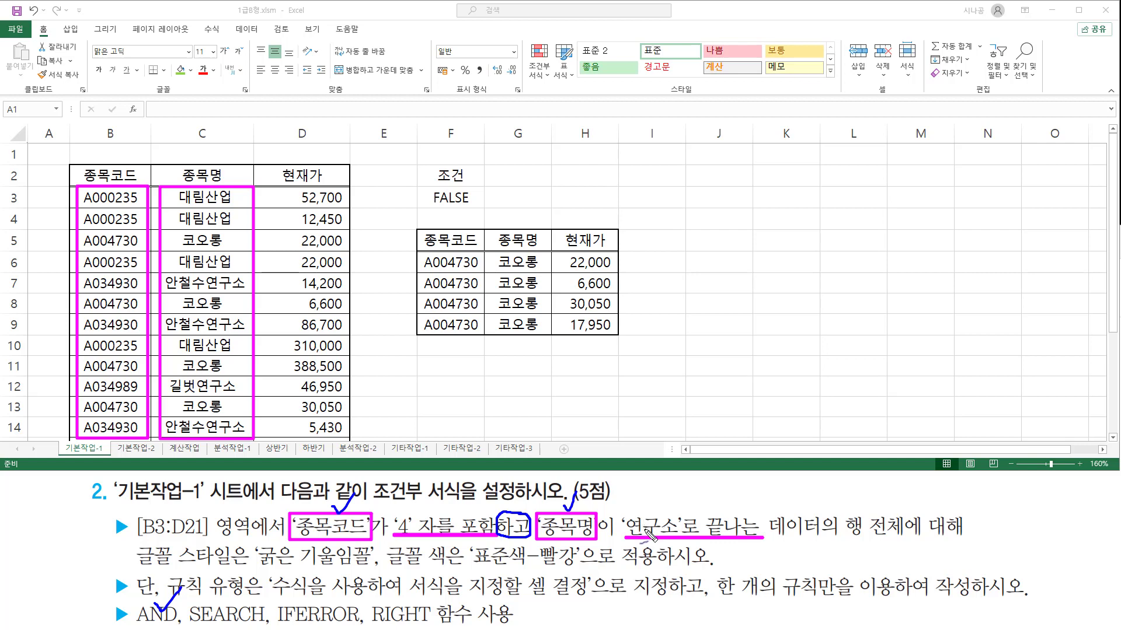
mouse_move(394, 606)
mouse_down()
mouse_move(403, 620)
mouse_move(428, 599)
mouse_up()
drag(398, 509, 411, 505)
drag(217, 604, 234, 603)
drag(374, 549, 382, 545)
key(Escape)
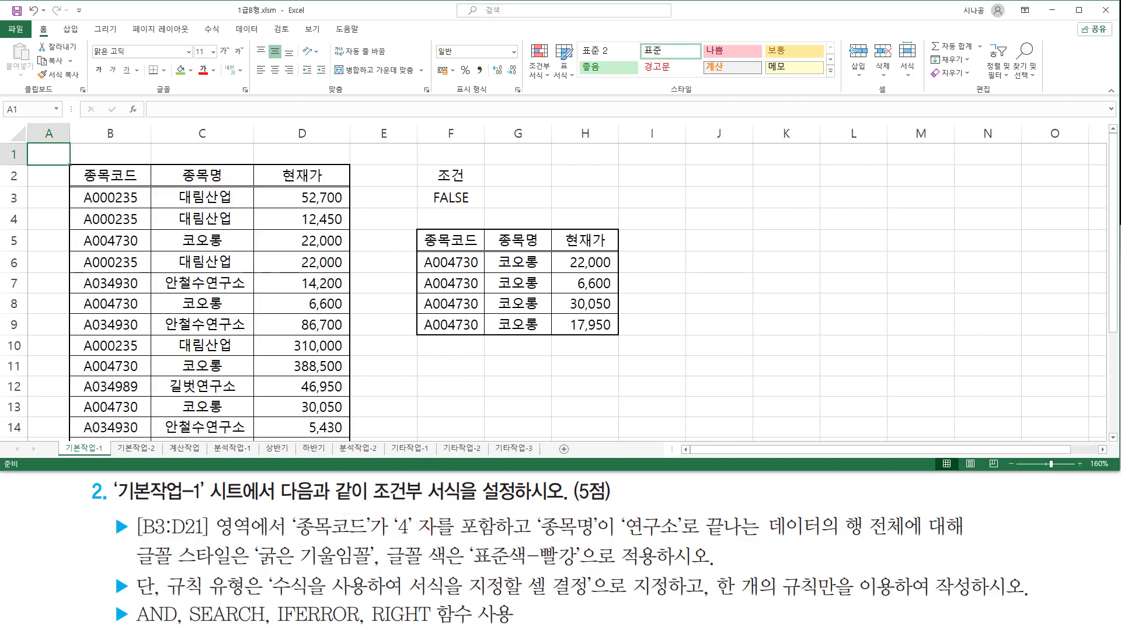
- Enter the syntax note "search( 찾을텍스트, 문자열, 시작위치 )" in F11 and left-align it
click(439, 367)
text(ㄴㄷ)
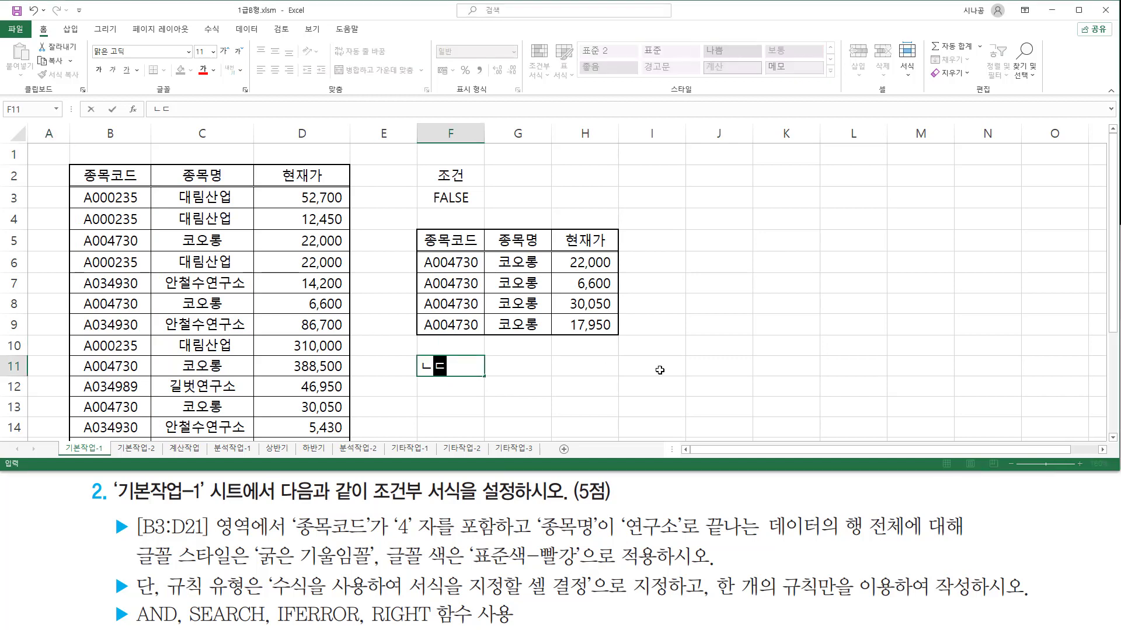
key(BackSpace)
key(BackSpace)
key(Hangul)
text(search()
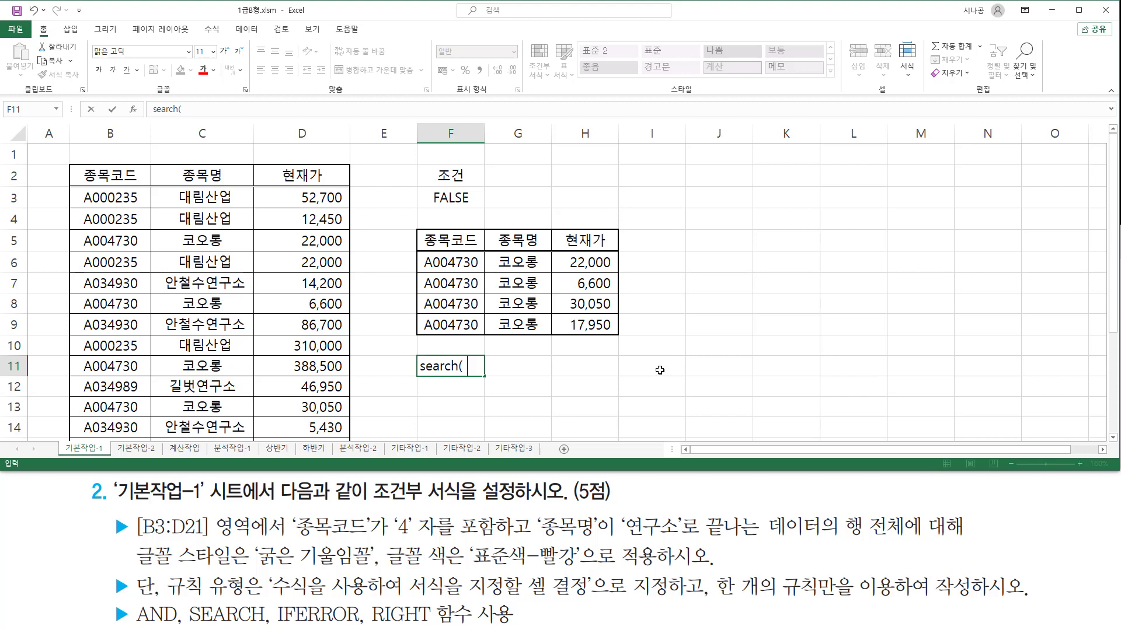
key(Hangul)
text(찾ㅇ)
text(텍스트,)
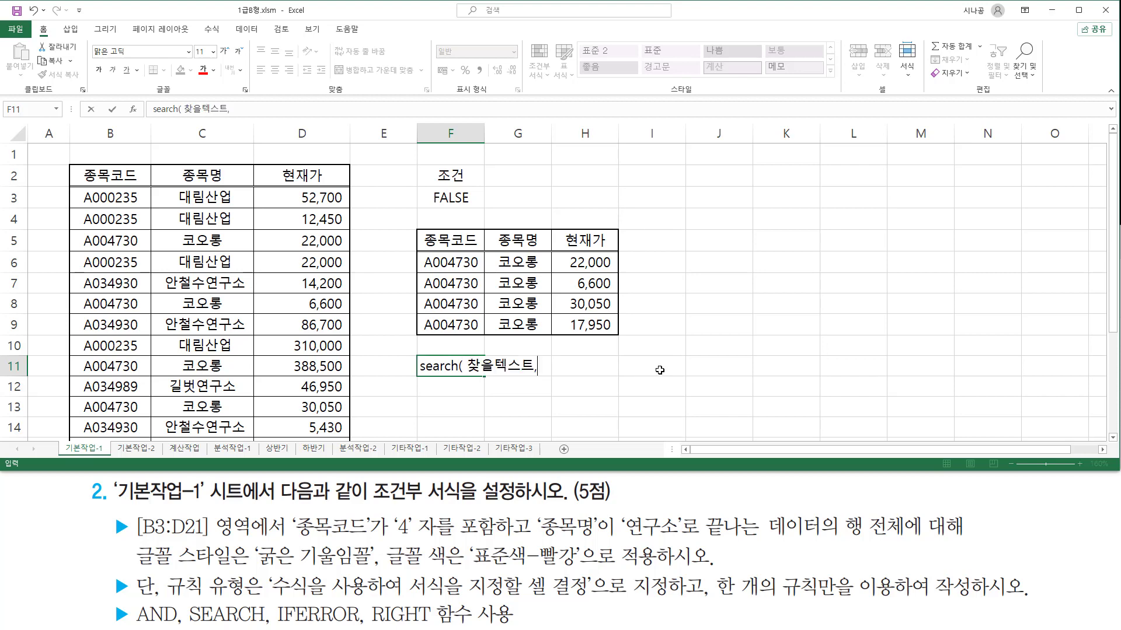
text( 문자열,)
text( 시작윛)
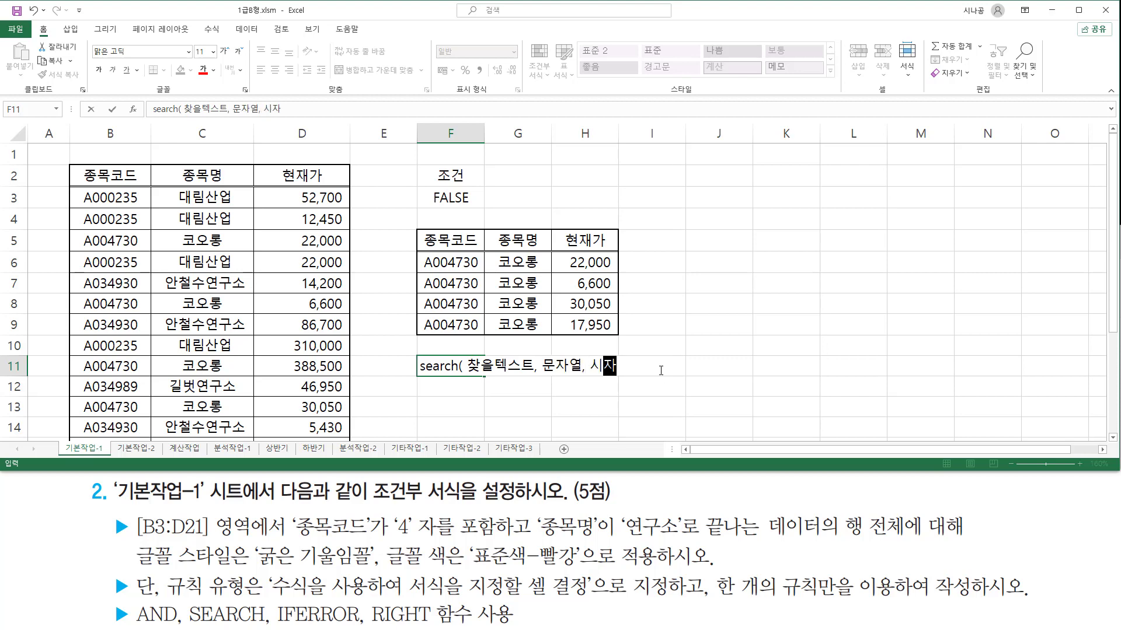
text(치 ))
key(Return)
click(437, 368)
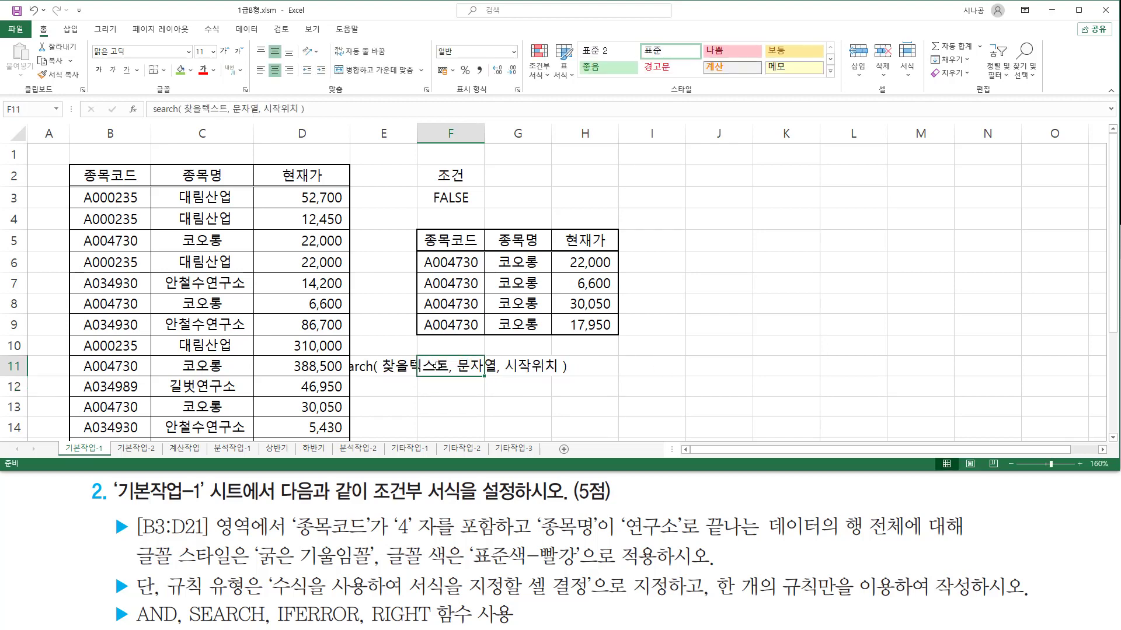
click(503, 405)
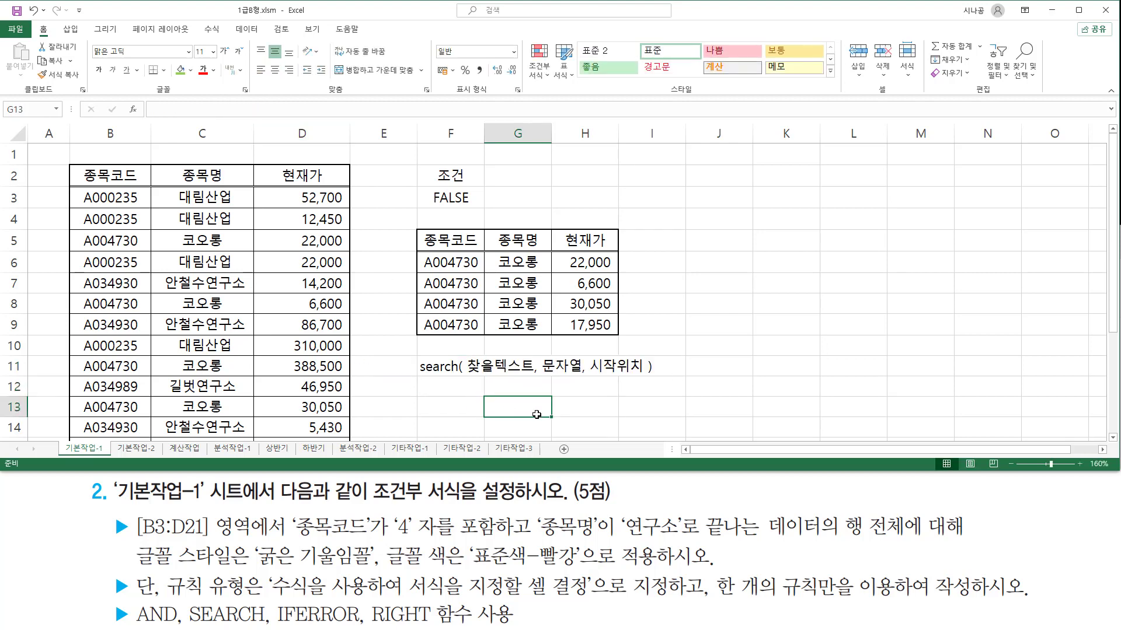
drag(542, 352, 581, 377)
drag(468, 376, 532, 376)
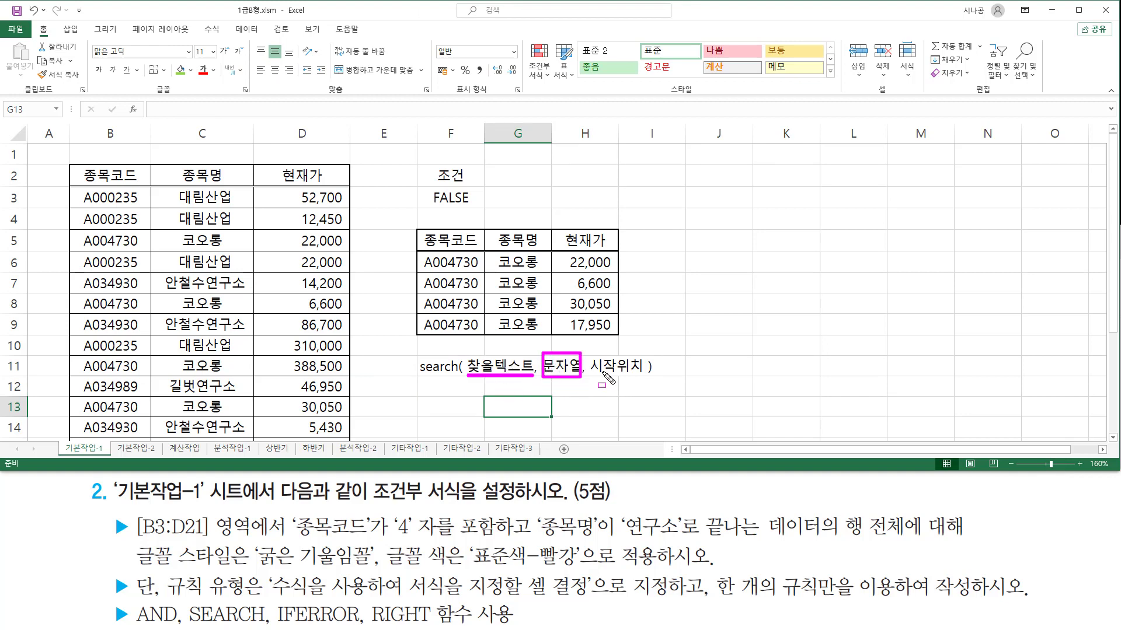
drag(591, 377, 645, 378)
key(Escape)
- Enter the test formula =SEARCH( 2 , B3 ) in J11 to locate the digit 2 in the first 종목코드
click(714, 371)
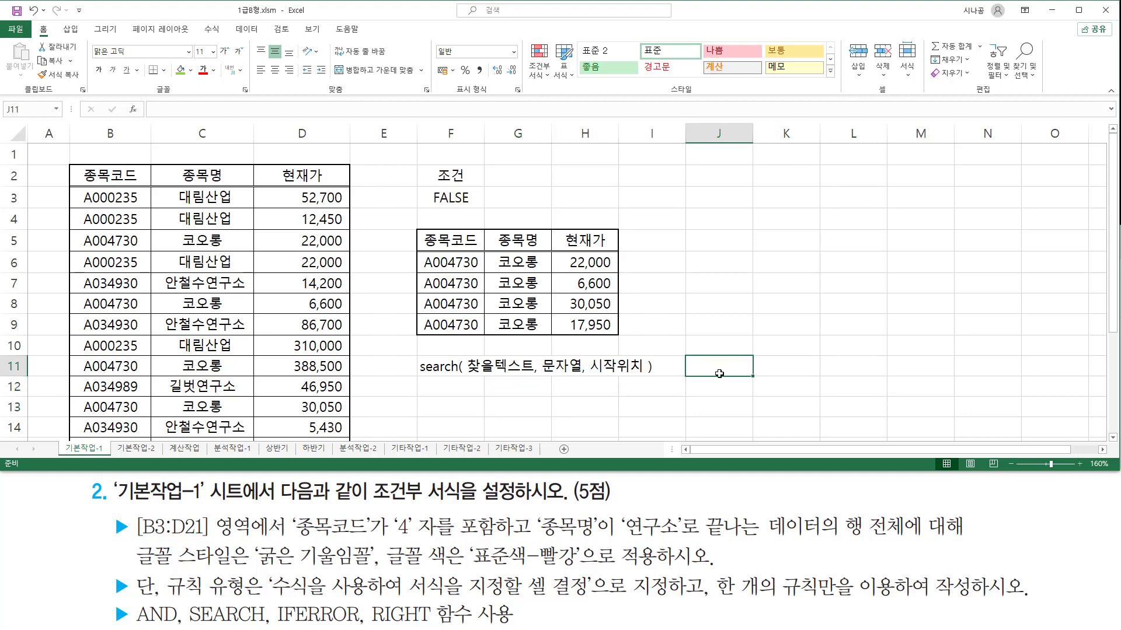
text(=sea)
key(Tab)
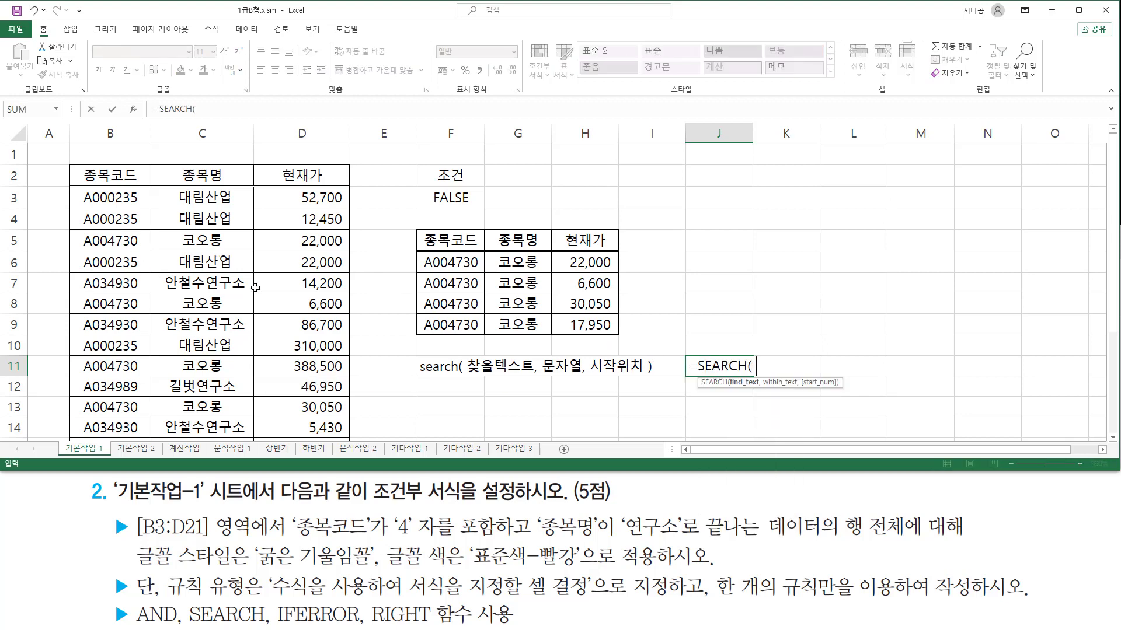
text(2 ,)
click(126, 197)
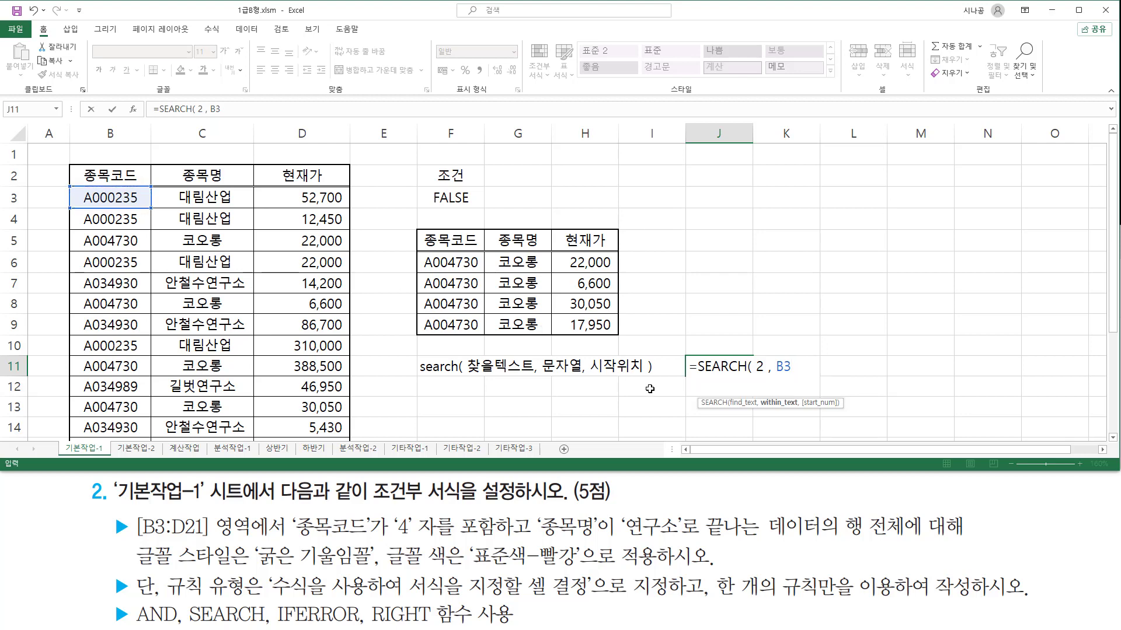
text())
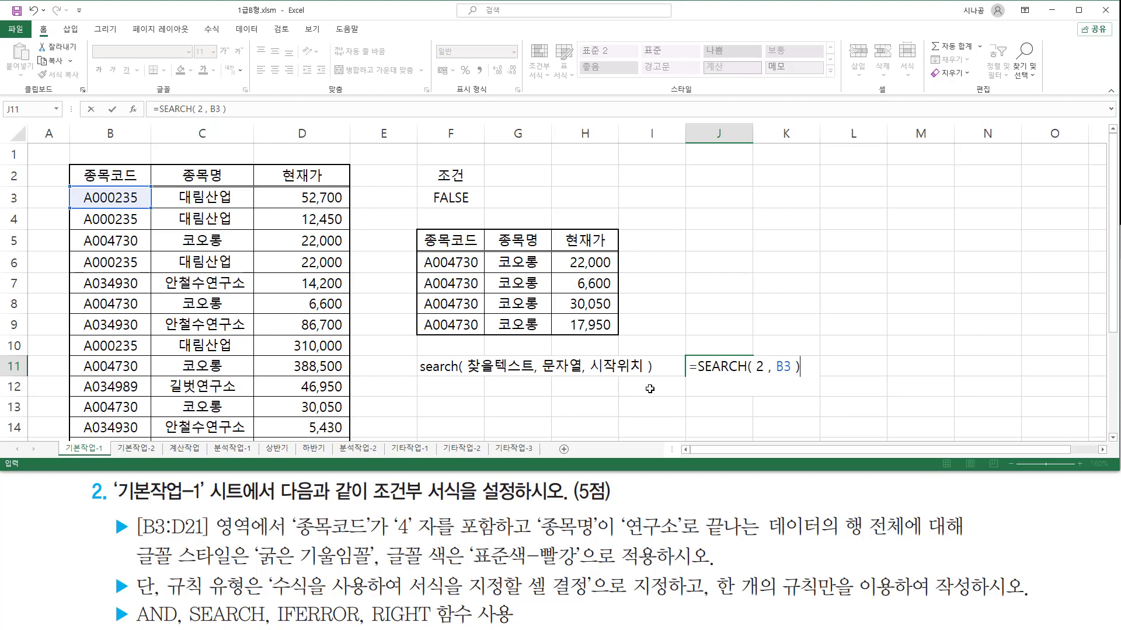
mouse_move(776, 375)
mouse_down()
mouse_move(793, 375)
mouse_move(765, 386)
mouse_up()
key(Escape)
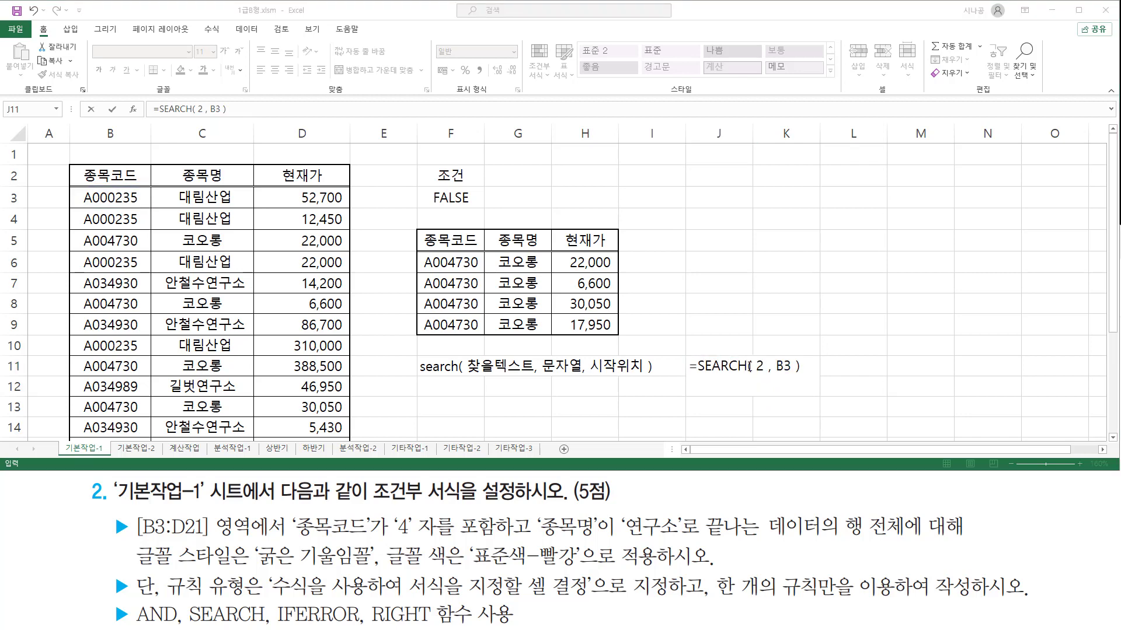
key(Return)
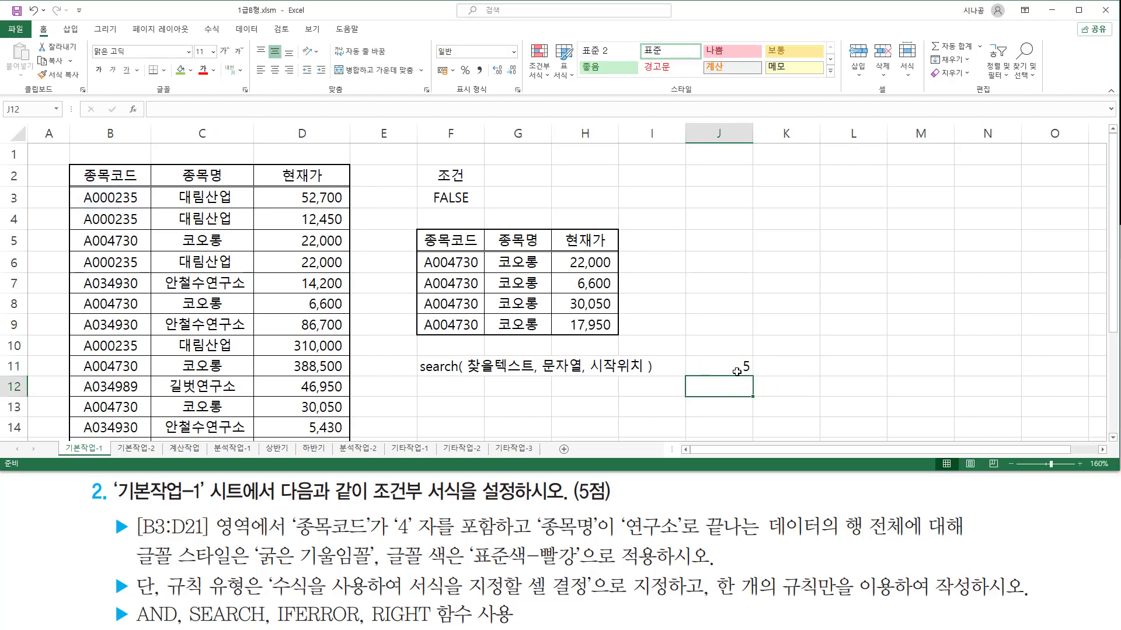
drag(739, 355, 753, 380)
mouse_move(83, 206)
mouse_down()
mouse_move(143, 206)
mouse_move(119, 187)
mouse_up()
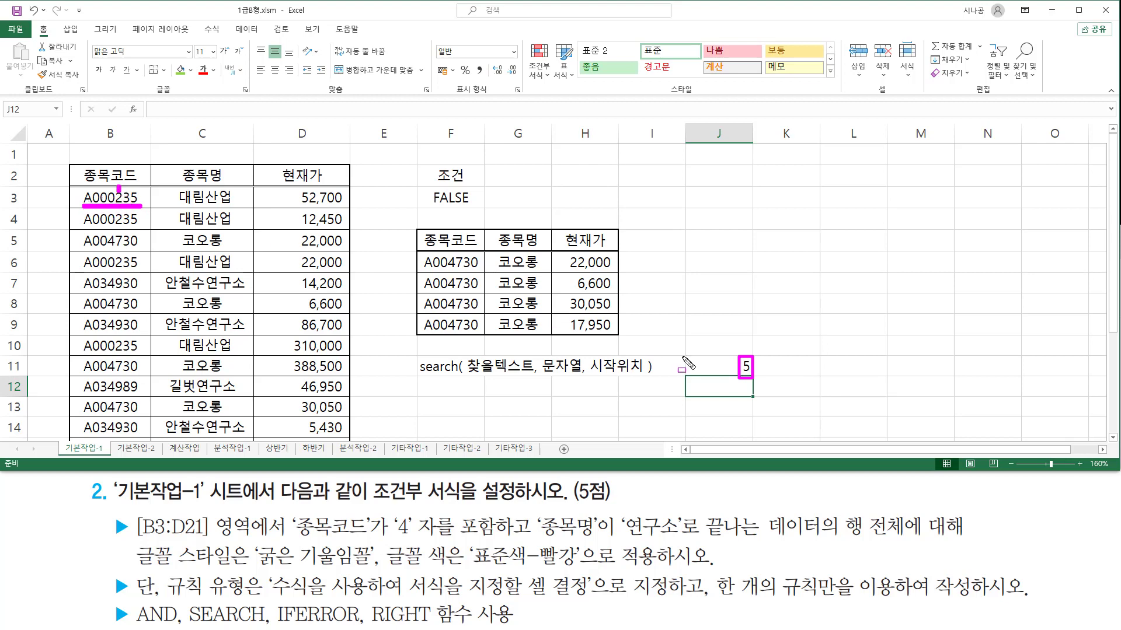
- Enter the note "1,2,3,4,5,...." in G12, beneath the SEARCH syntax note
drag(419, 376, 652, 376)
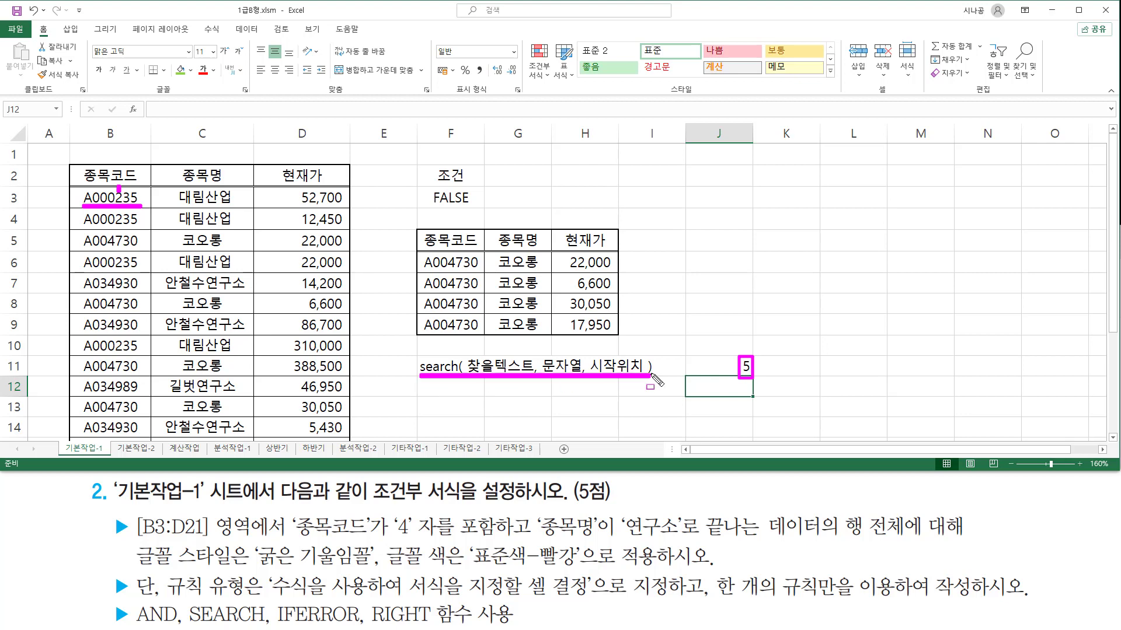
drag(470, 354, 581, 379)
key(Escape)
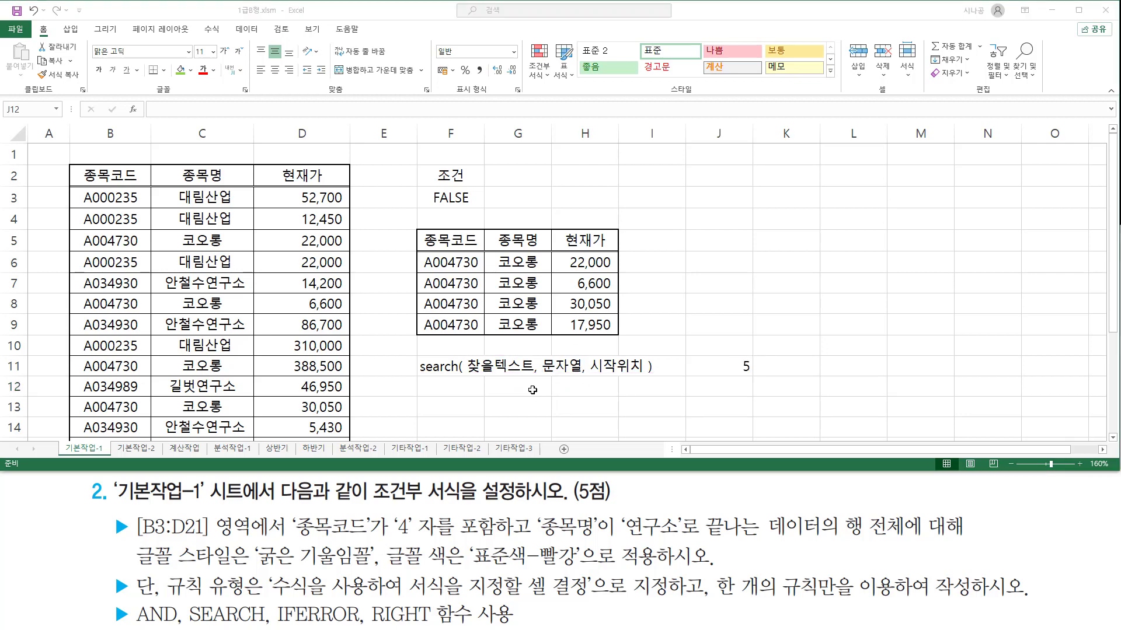
click(545, 385)
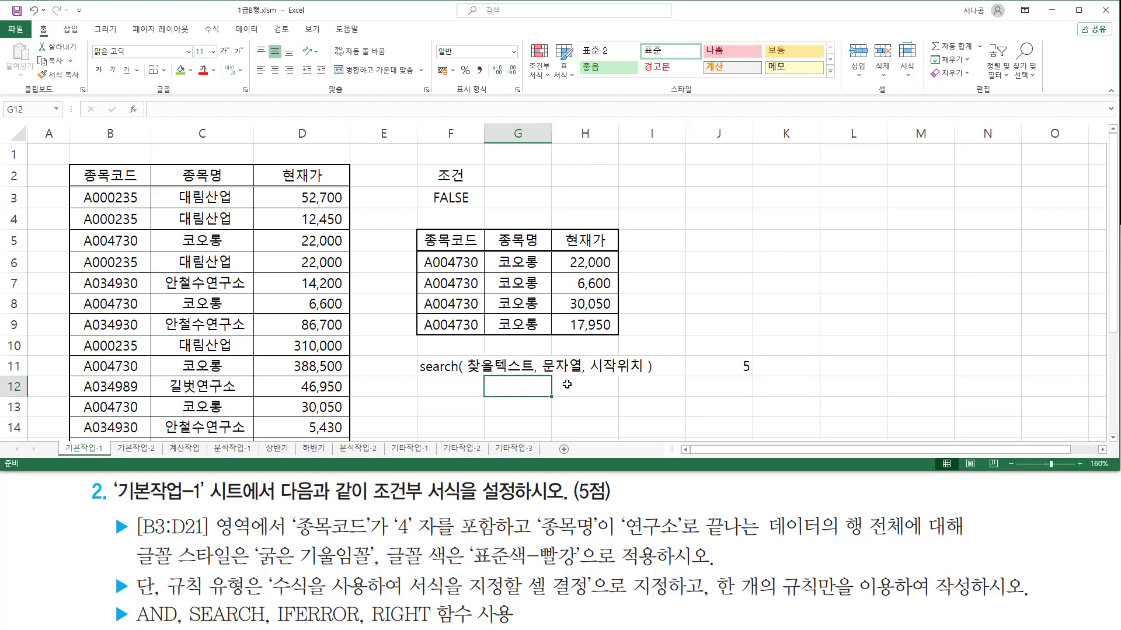
text(1,2,3,4,5,....)
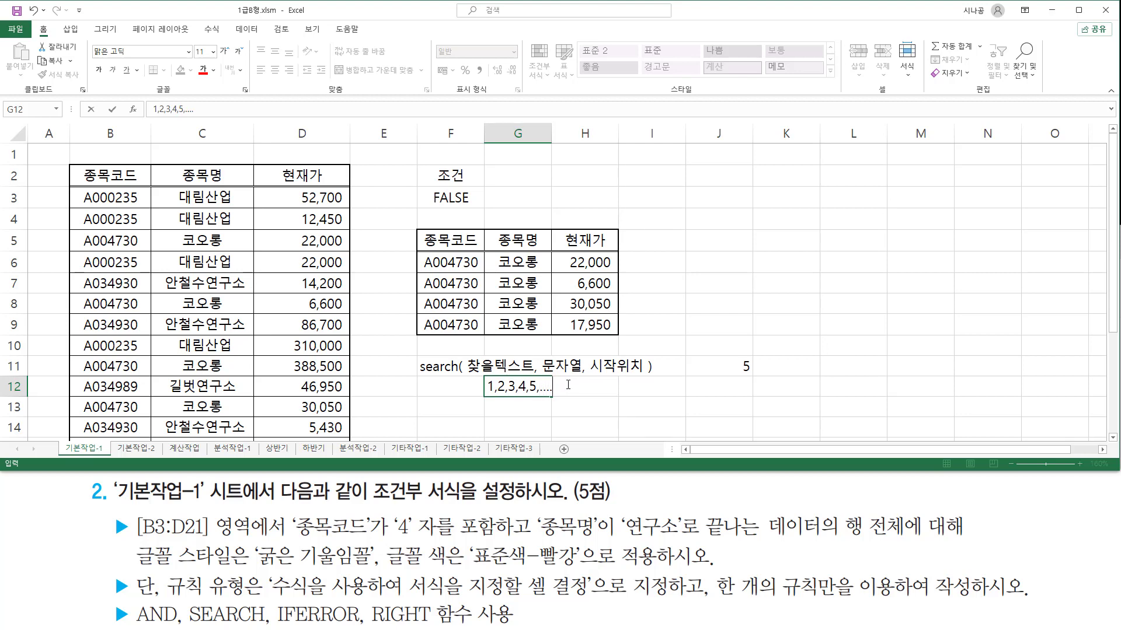
key(Return)
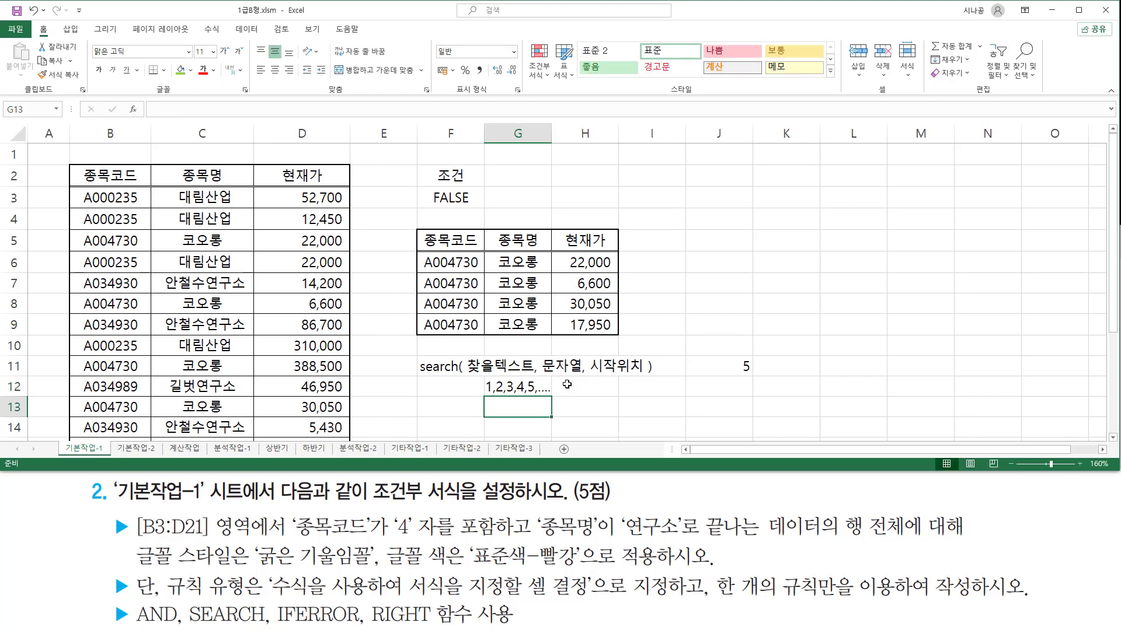
- Change the test formula in J11 to search for 9 instead within B3
click(731, 366)
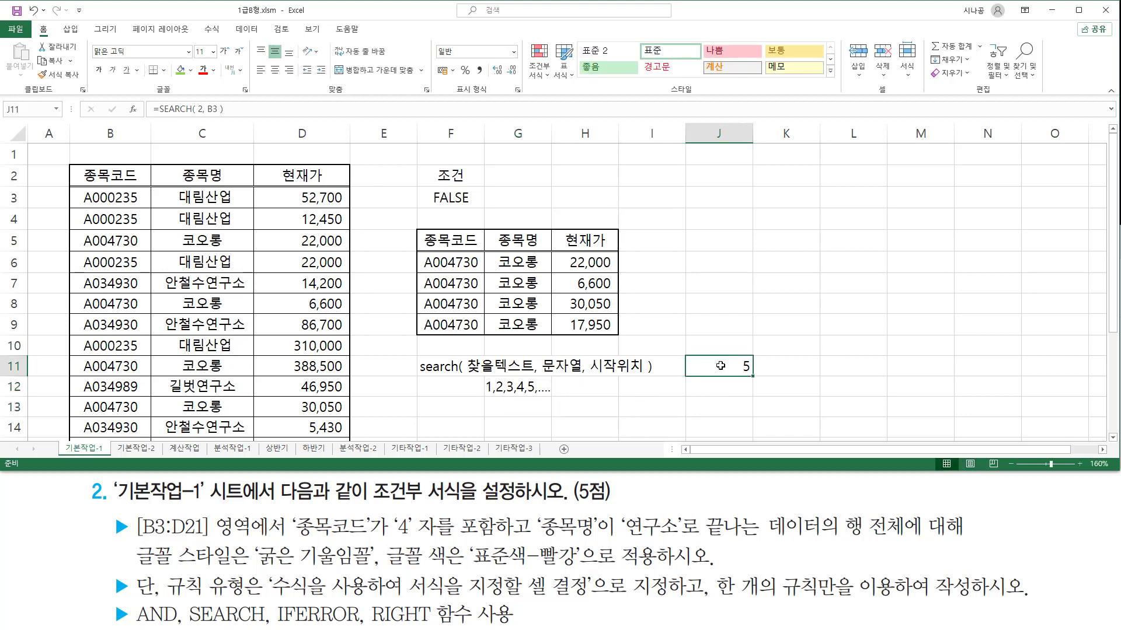
double_click(720, 366)
double_click(758, 366)
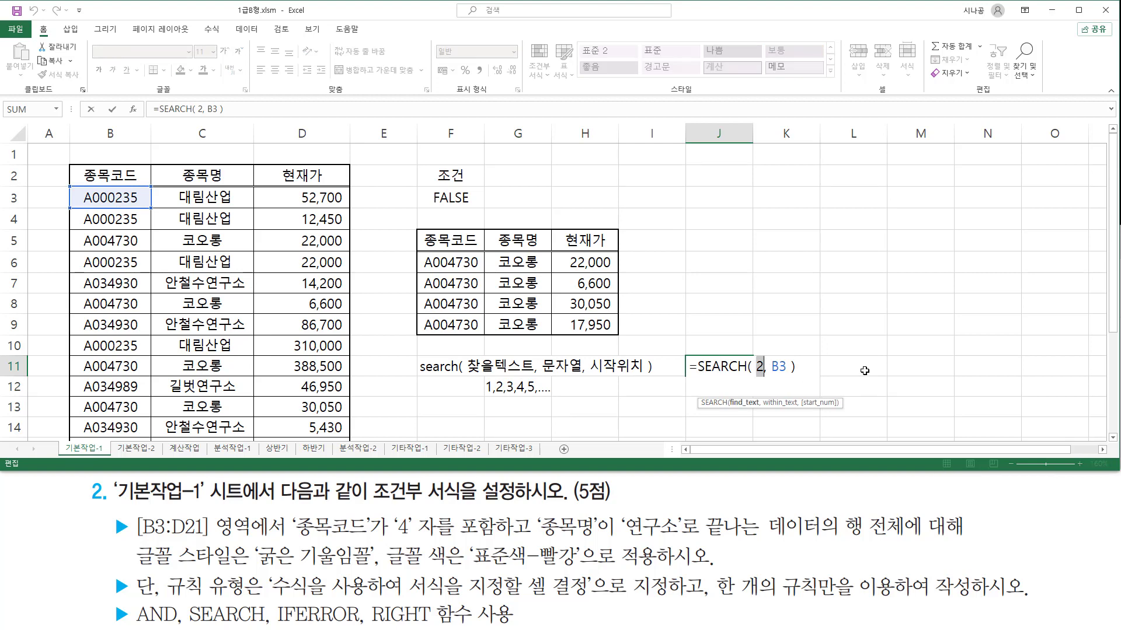
text(9)
key(Return)
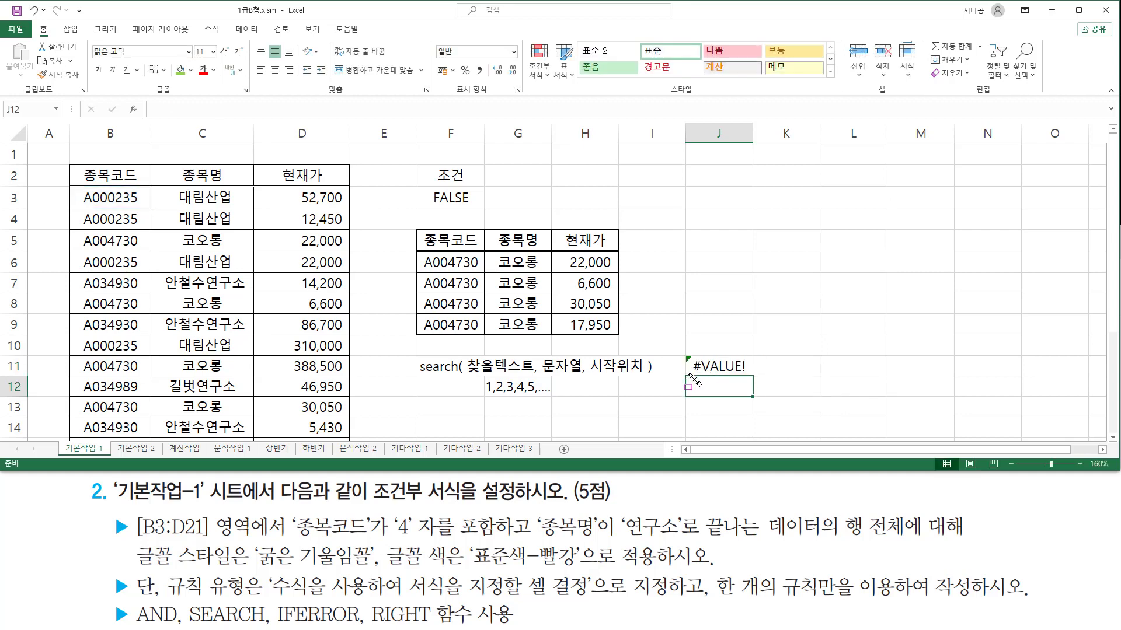
drag(687, 374, 748, 374)
drag(77, 185, 145, 207)
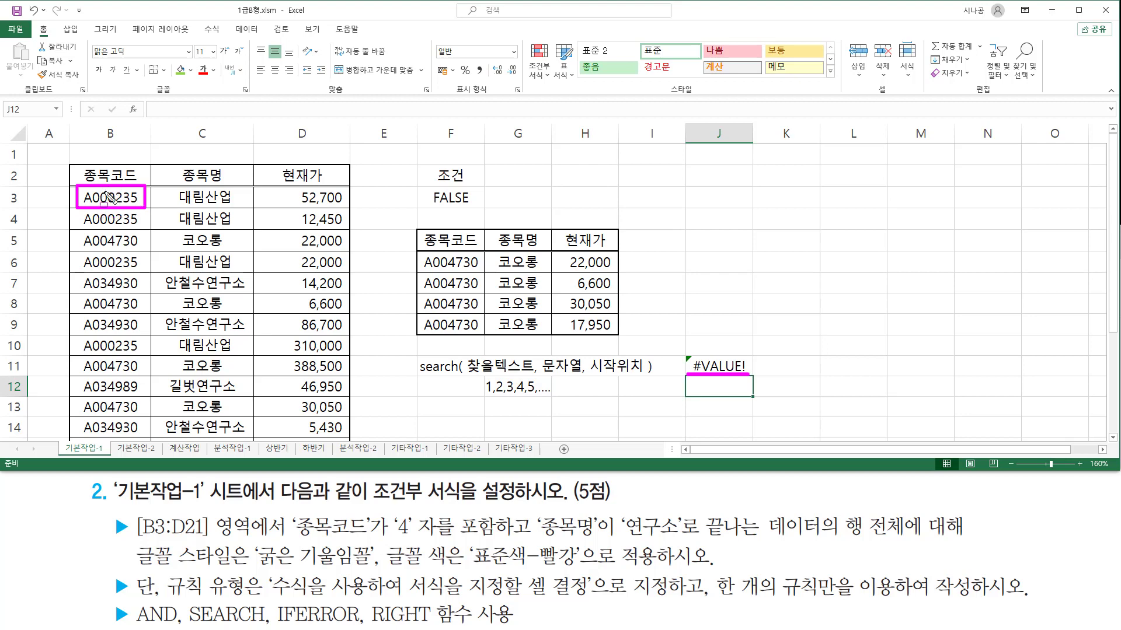
key(Escape)
- Move the "1,2,3,4,5,...." note from G12 to J12 and relate both SEARCH outcomes to the requirement that 종목코드 contains 4
click(519, 393)
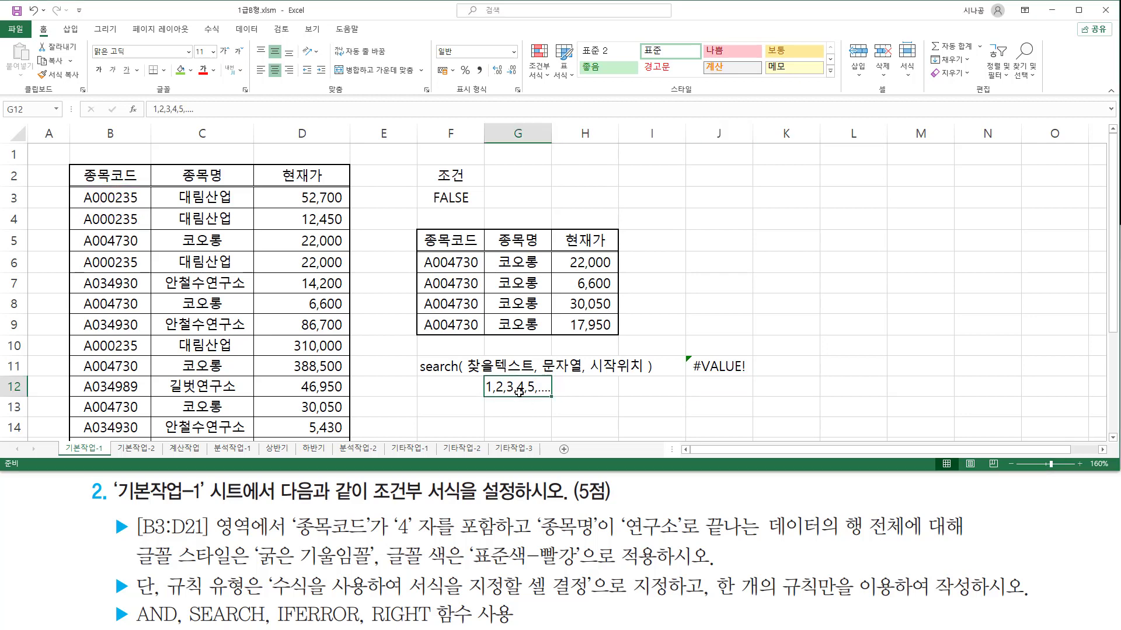
mouse_move(520, 398)
mouse_down()
mouse_move(758, 399)
mouse_move(758, 378)
mouse_up()
click(678, 410)
key(ctrl+2)
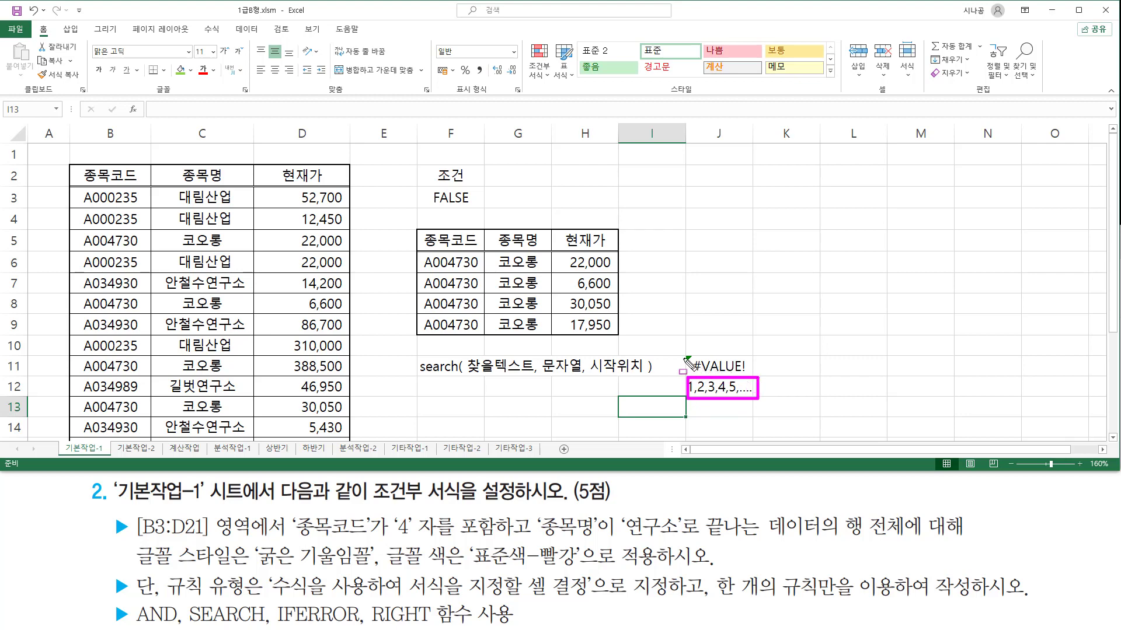
drag(687, 355, 759, 374)
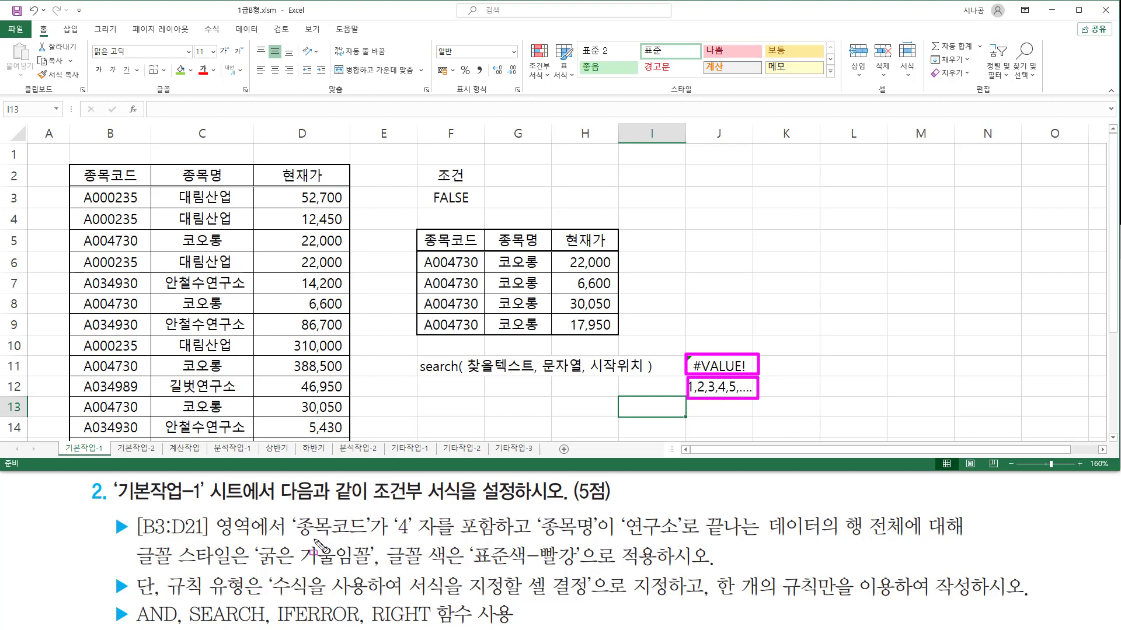
drag(296, 538, 508, 537)
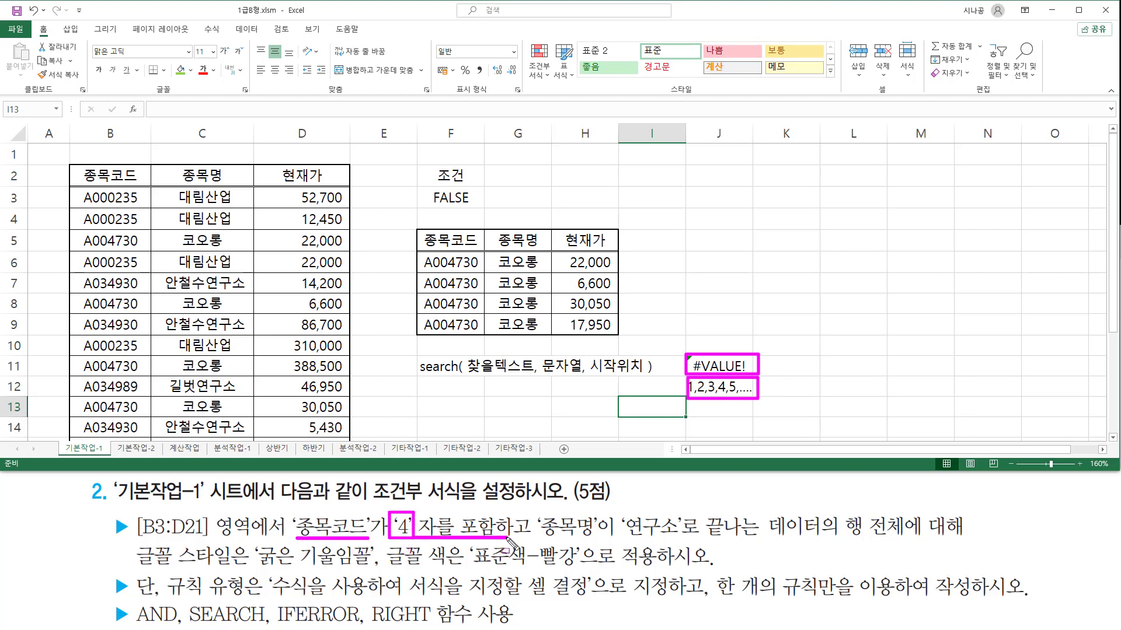
drag(185, 623, 260, 623)
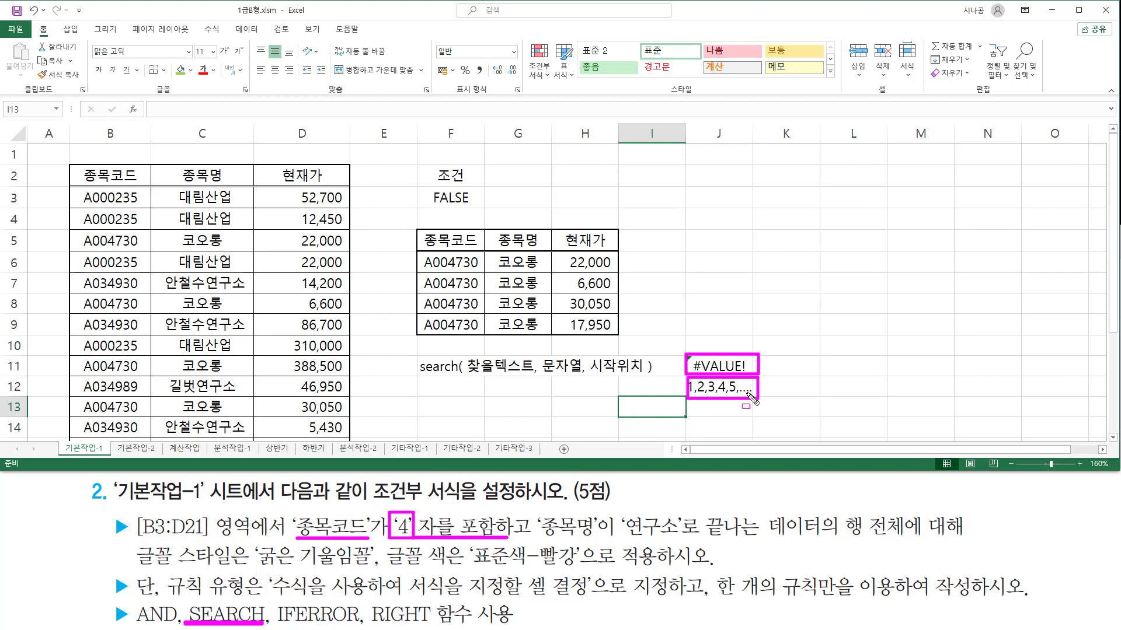
key(Escape)
- Enter TRUE in K12 beside the number note and FALSE in K11 beside the SEARCH test formula
click(798, 389)
text(tr)
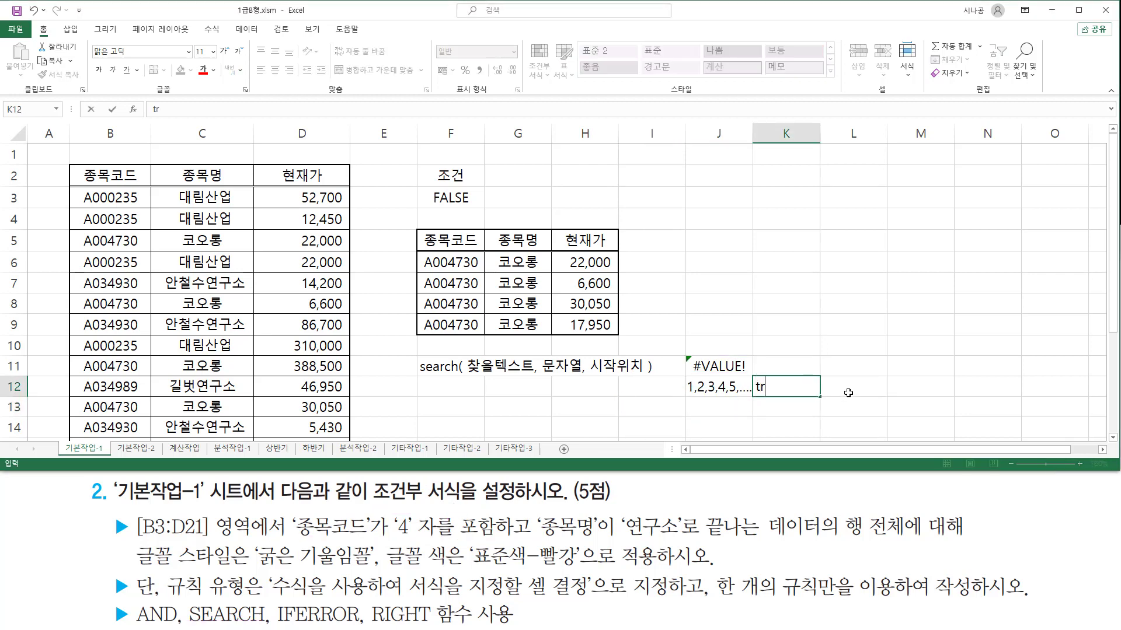
key(Return)
key(Up)
key(Up)
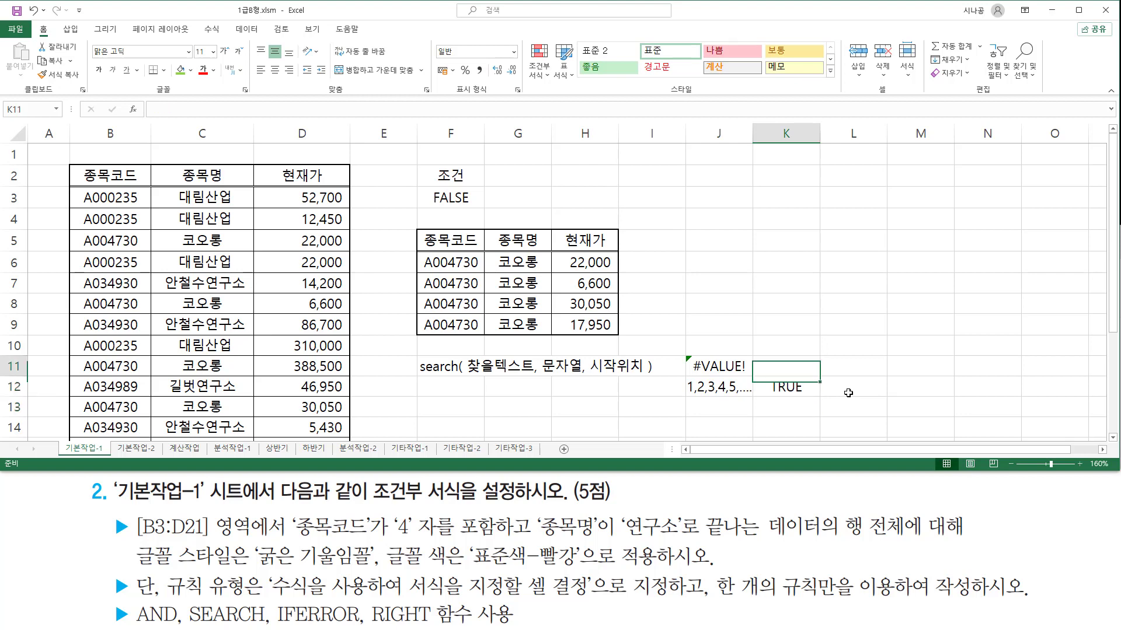
text(false)
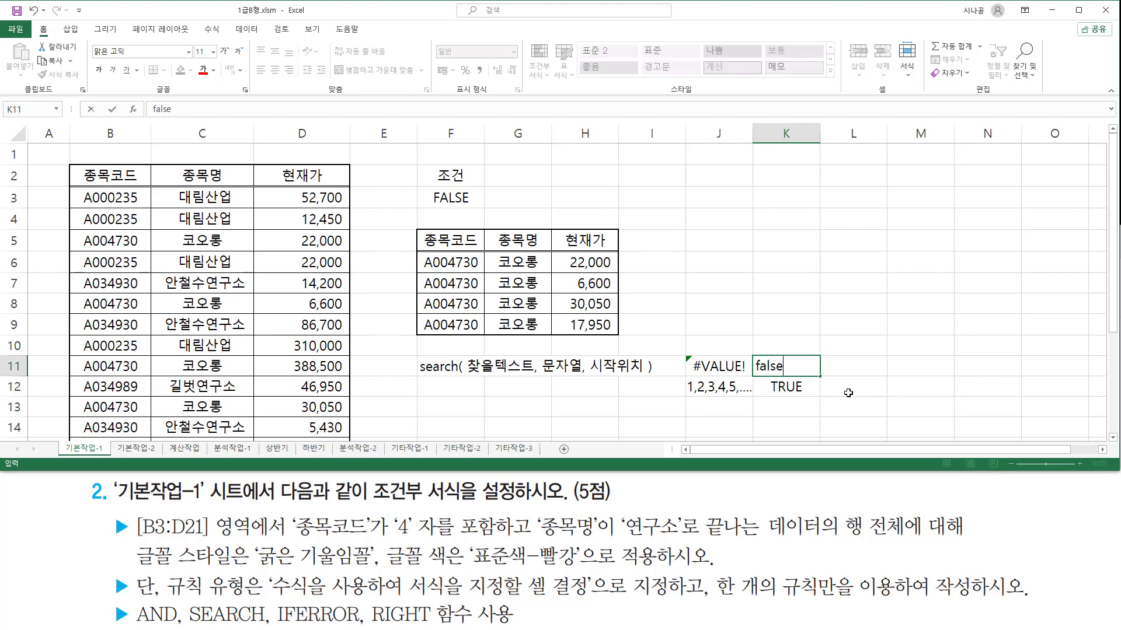
key(Return)
key(Up)
key(Down)
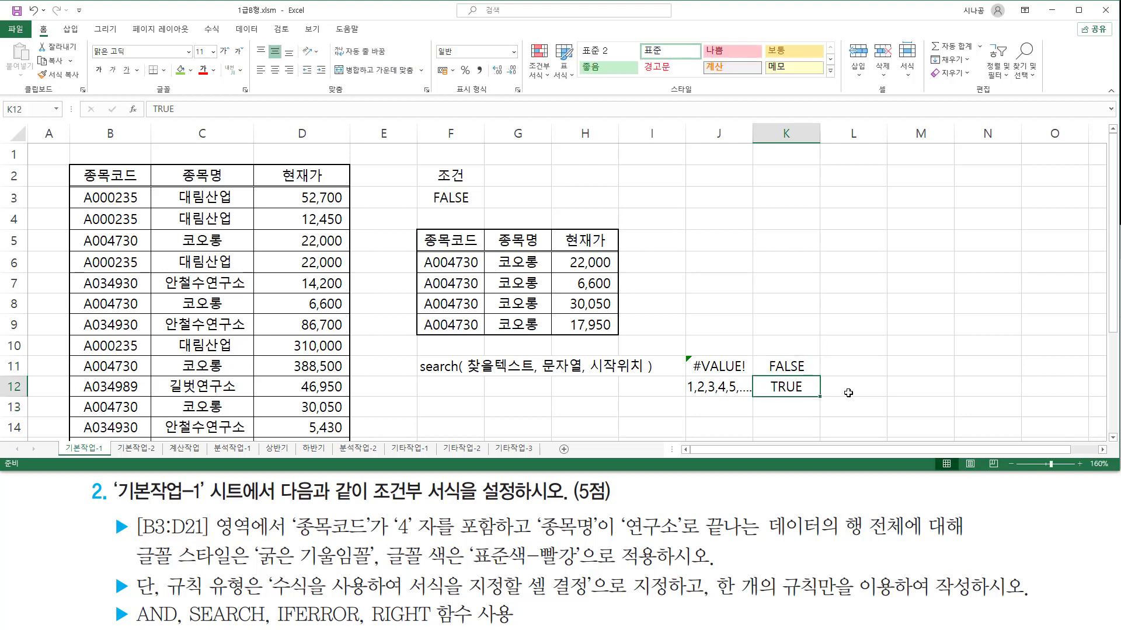
- Review how SEARCH outcomes map to FALSE and TRUE, where IFERROR applies, and the whole-row font formatting requirements
key(Left)
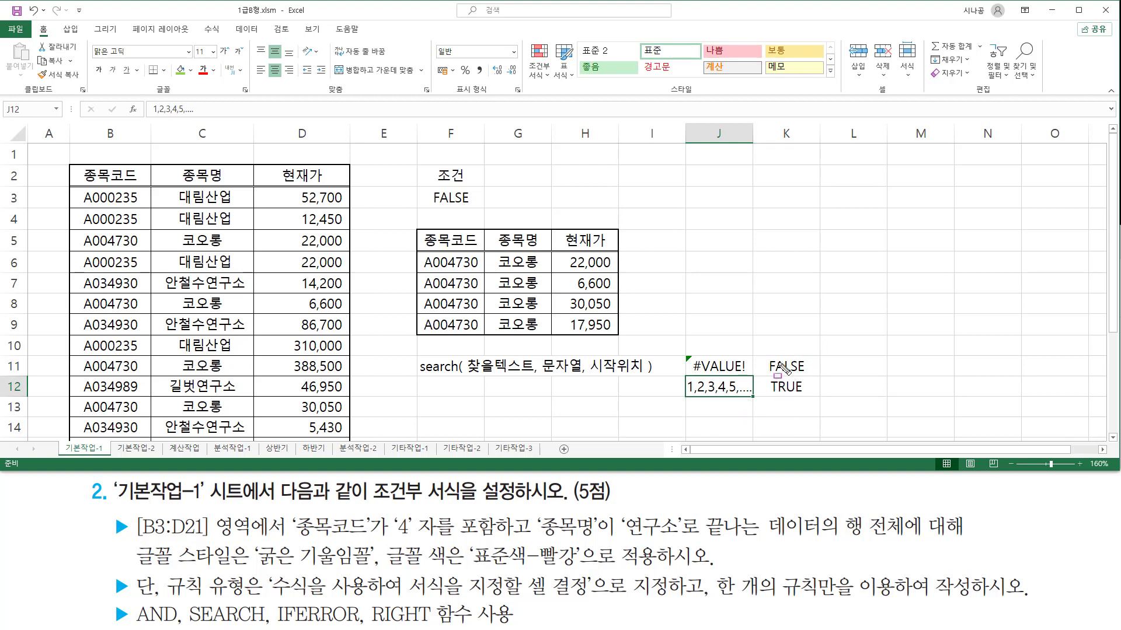
drag(769, 375, 808, 375)
drag(686, 396, 753, 396)
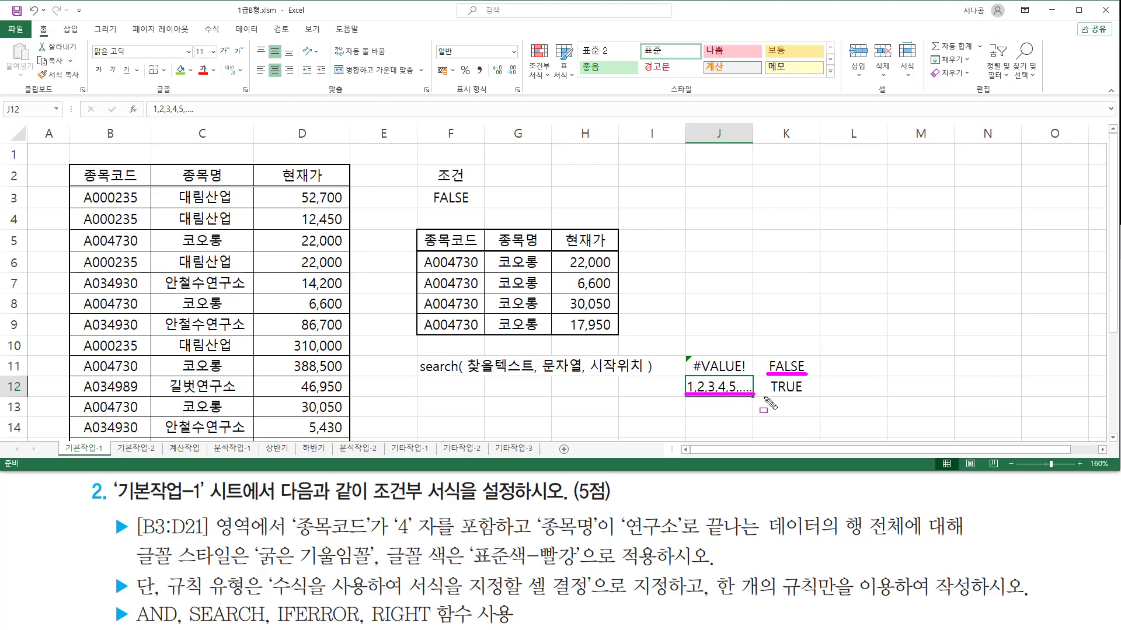
drag(769, 395, 806, 397)
mouse_move(686, 354)
mouse_down()
mouse_move(692, 379)
mouse_move(750, 374)
mouse_up()
drag(418, 375, 652, 376)
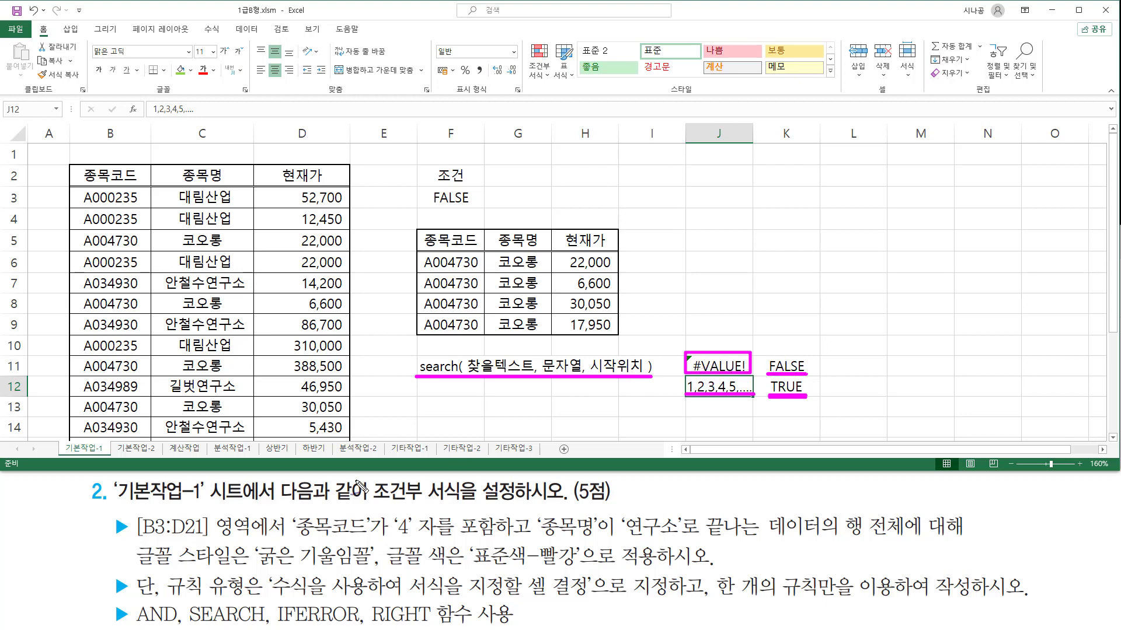
mouse_move(719, 343)
mouse_down()
mouse_move(726, 353)
mouse_move(751, 333)
mouse_move(783, 367)
mouse_move(789, 356)
mouse_up()
mouse_move(310, 604)
mouse_down()
mouse_move(318, 614)
mouse_move(334, 596)
mouse_up()
drag(419, 357, 451, 350)
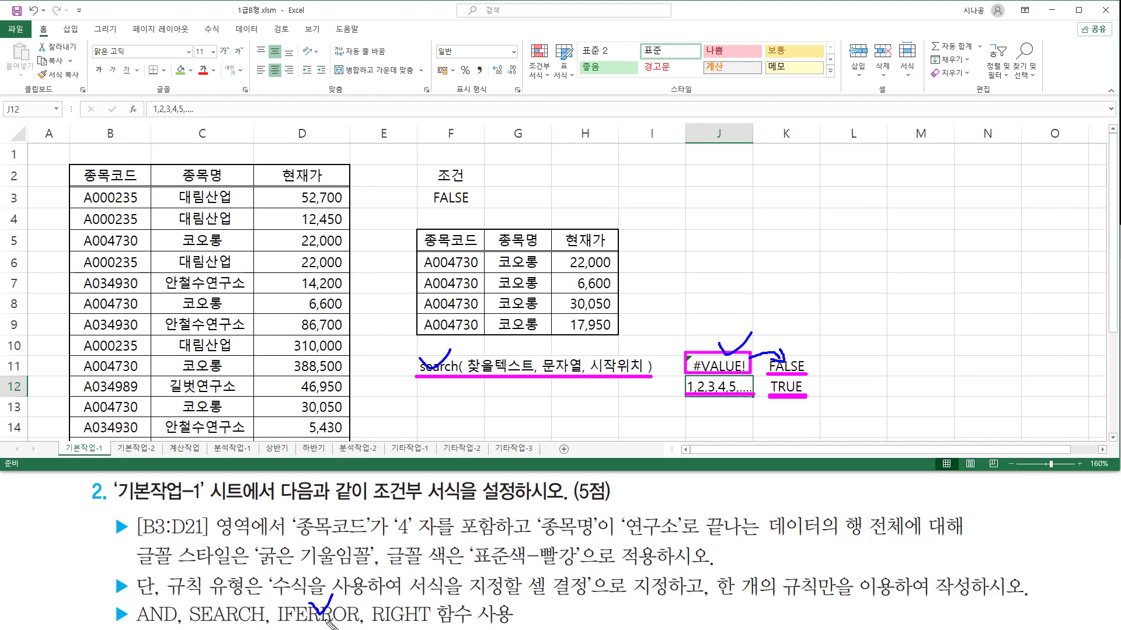
drag(497, 392, 507, 388)
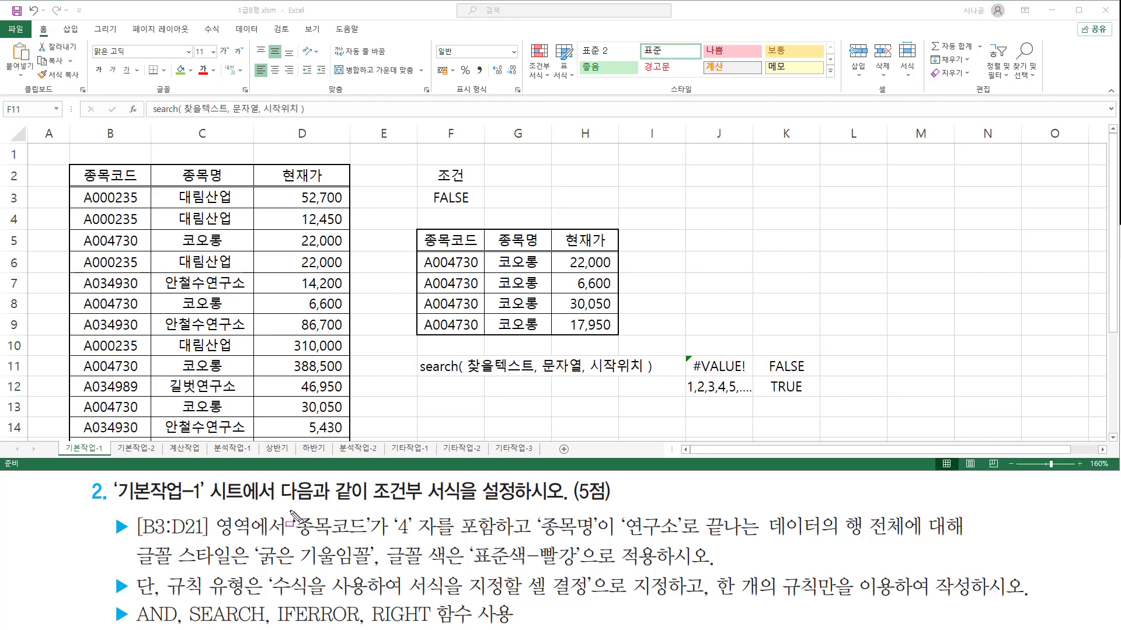
mouse_move(290, 511)
mouse_down()
mouse_move(295, 534)
mouse_move(906, 547)
mouse_up()
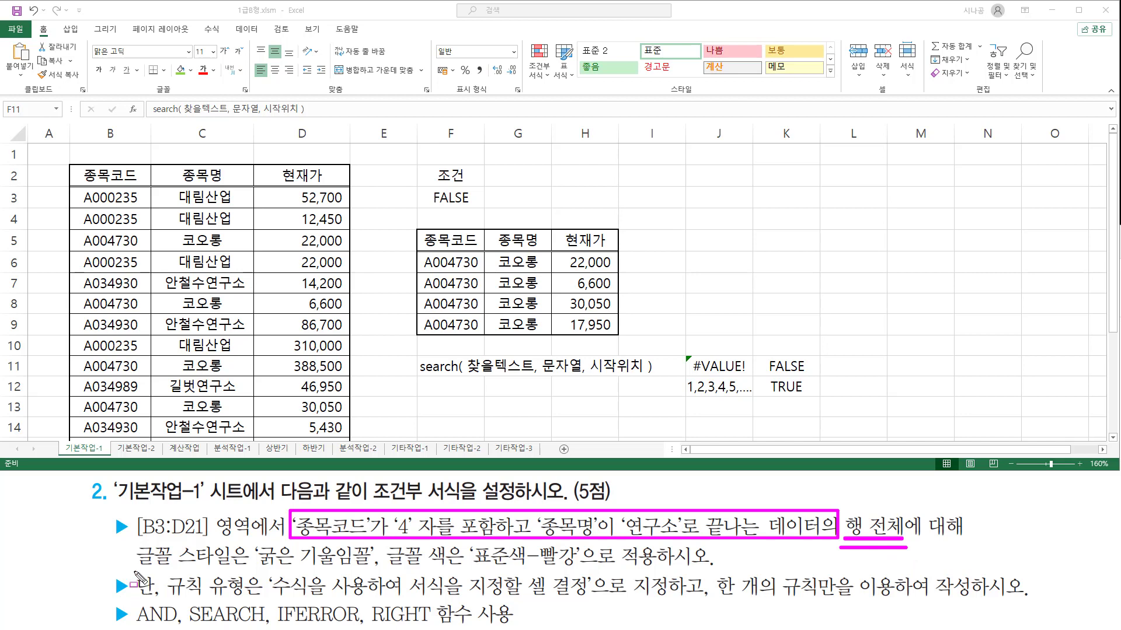
drag(133, 569, 579, 570)
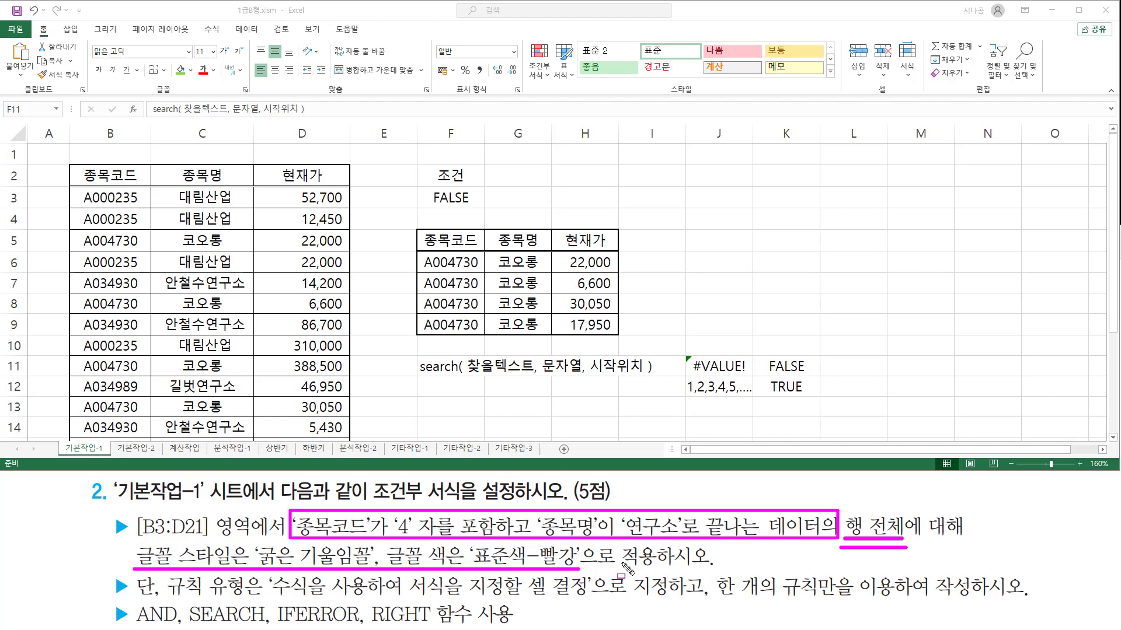
key(Escape)
- Enter the labels 행전체 in J6 and 열전체 in J7
click(722, 263)
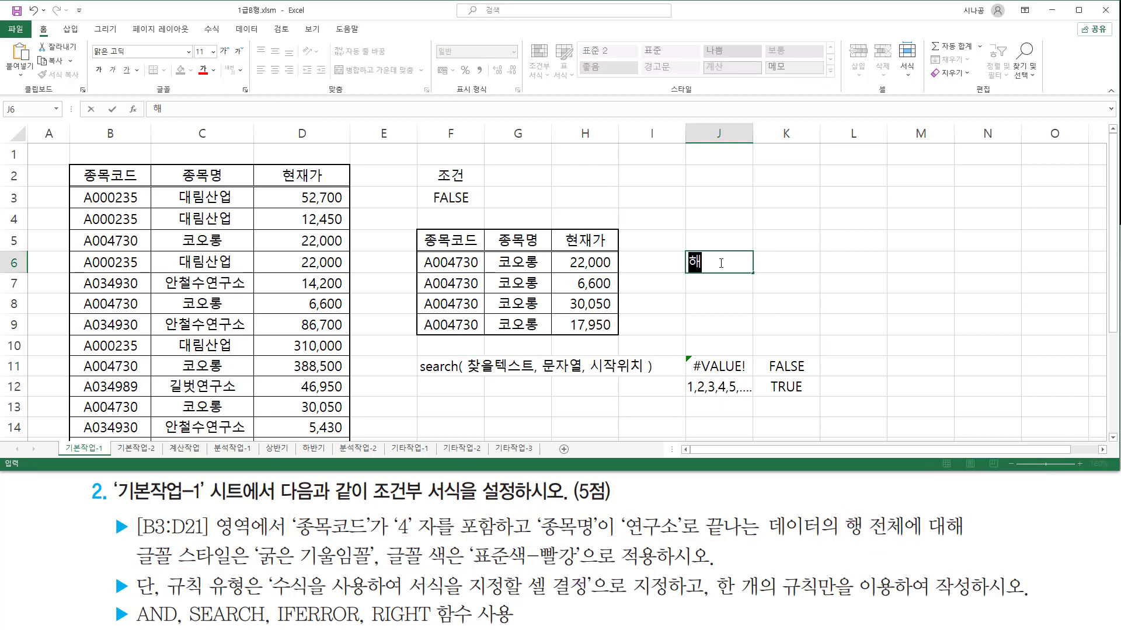
text(행전체)
key(Return)
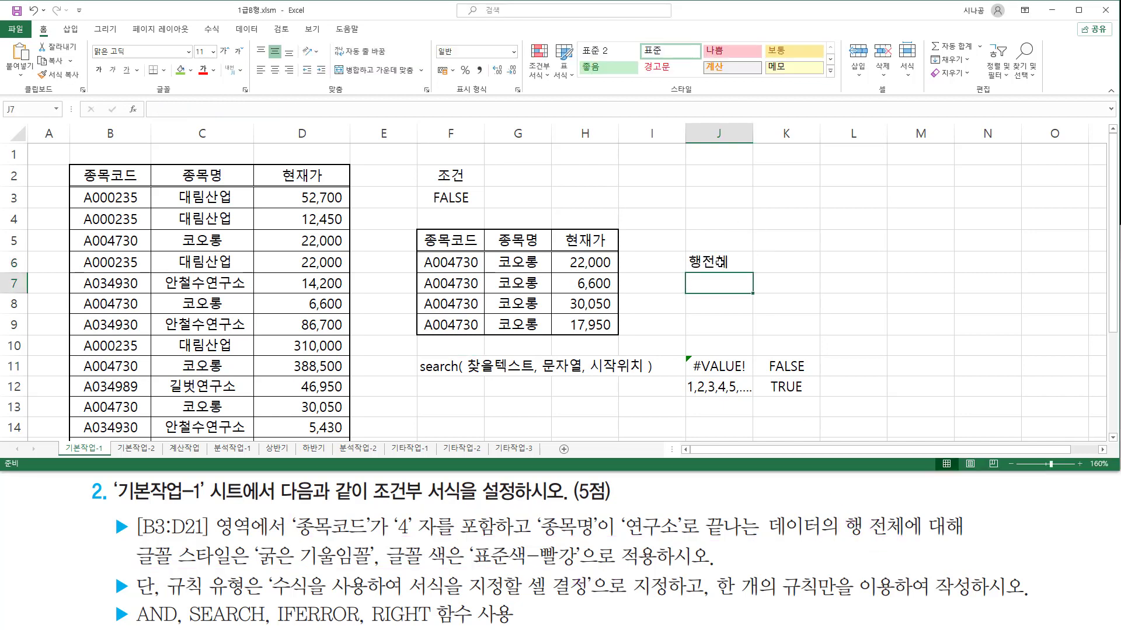
text(여)
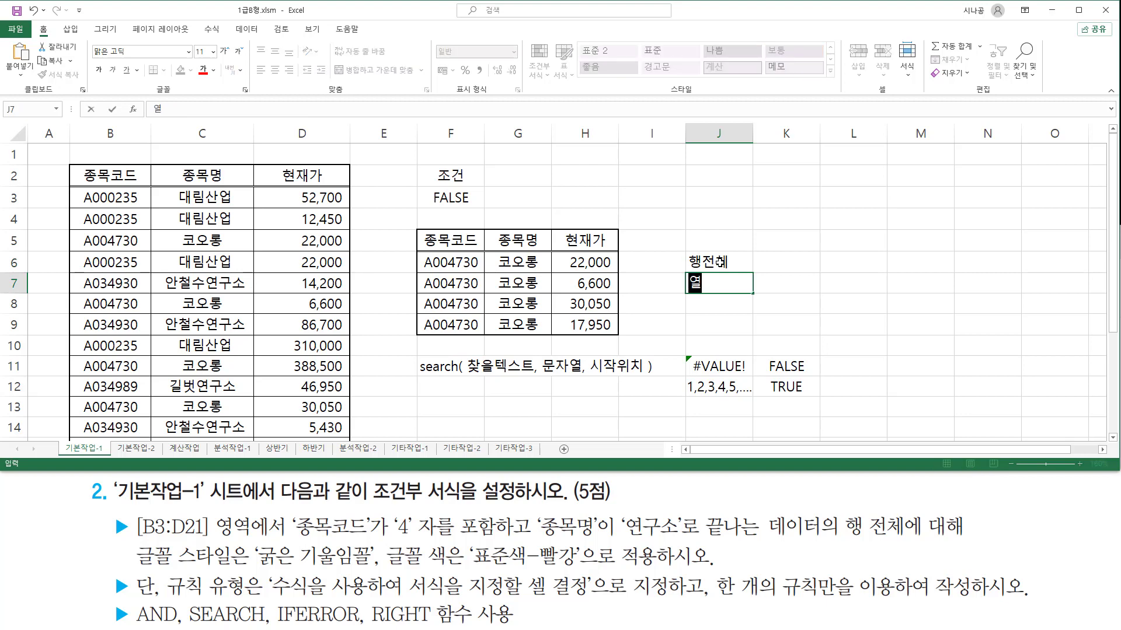
text(전체)
key(Return)
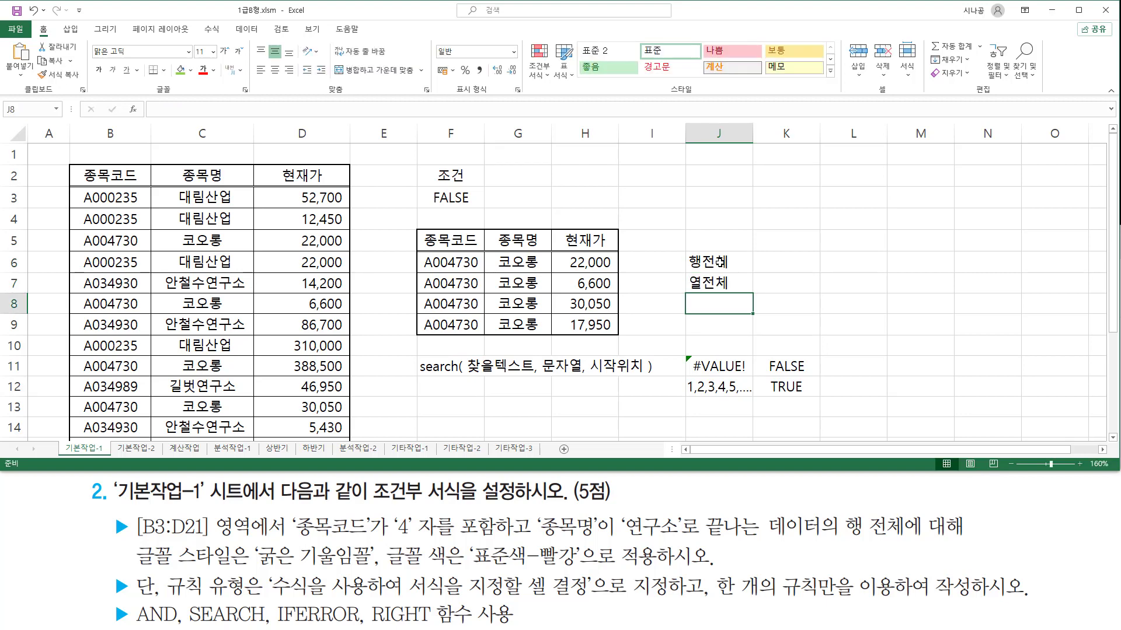
- Enter the sample reference a1 beside both labels, in K6 and K7
click(788, 259)
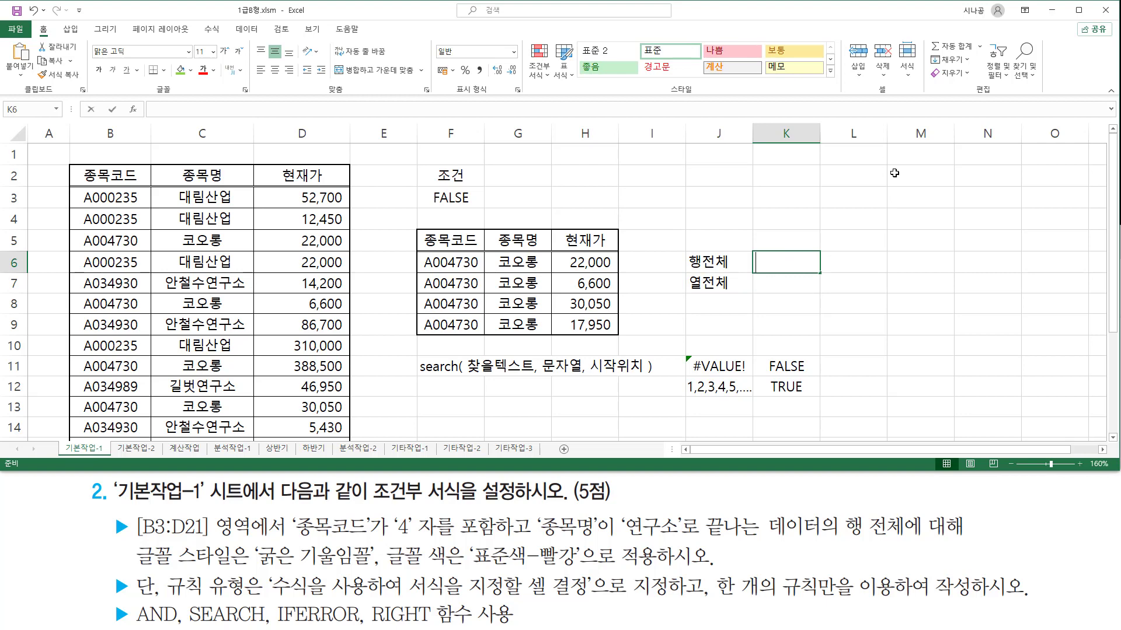
text(a1)
key(Return)
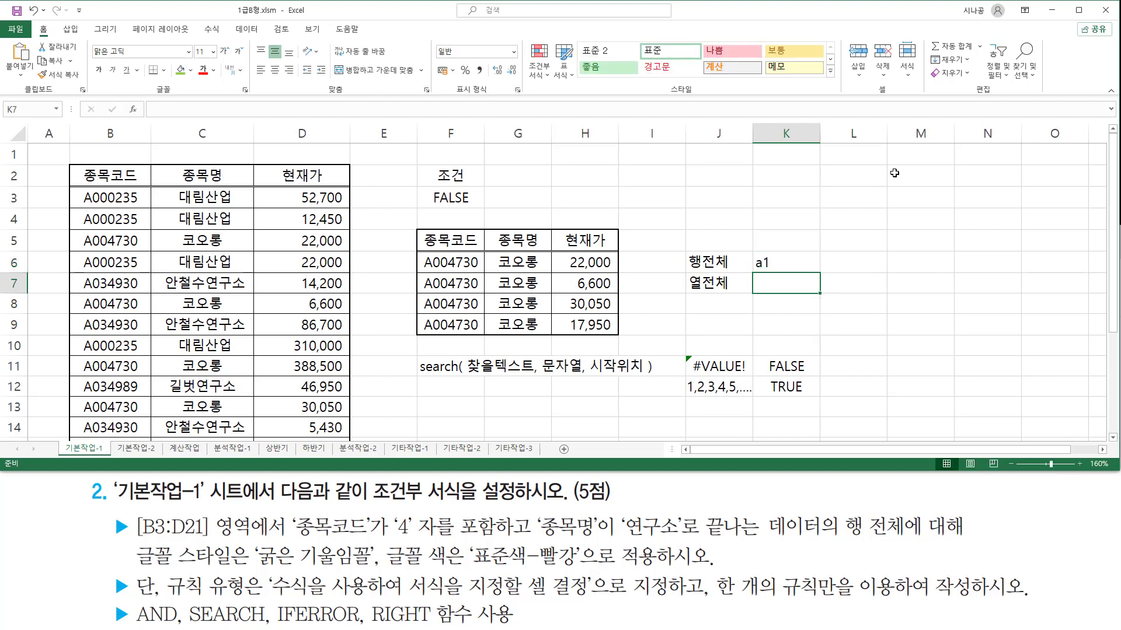
text(a1)
key(Return)
- Change the 행전체 reference in K6 to $a1 and the 열전체 reference in K7 to a$1
key(Up)
key(Up)
key(F2)
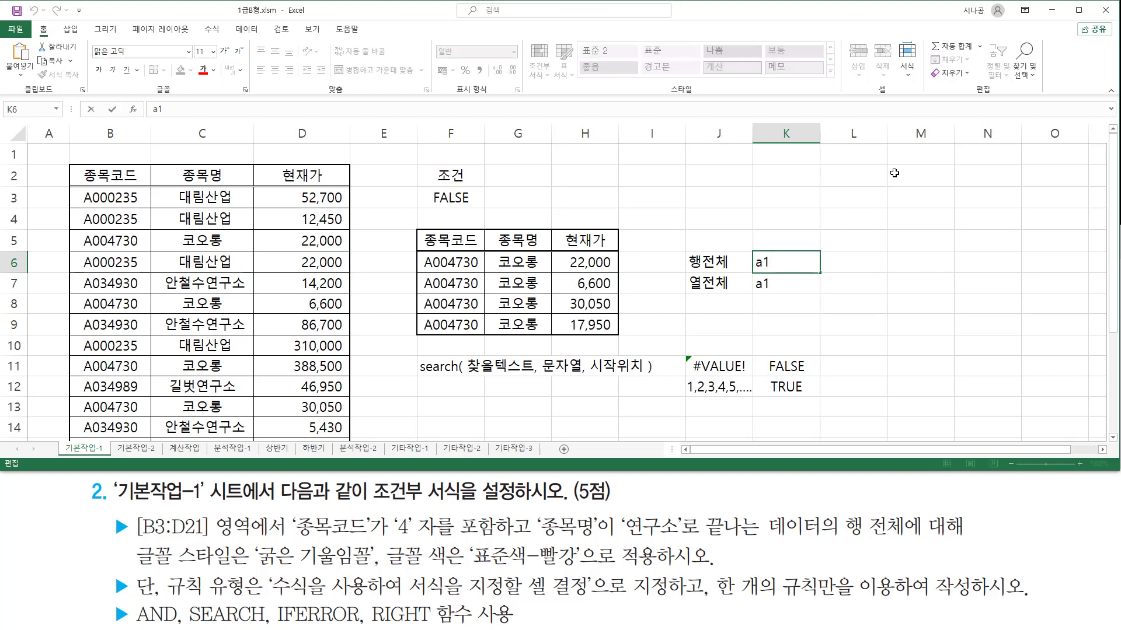
text($)
key(Return)
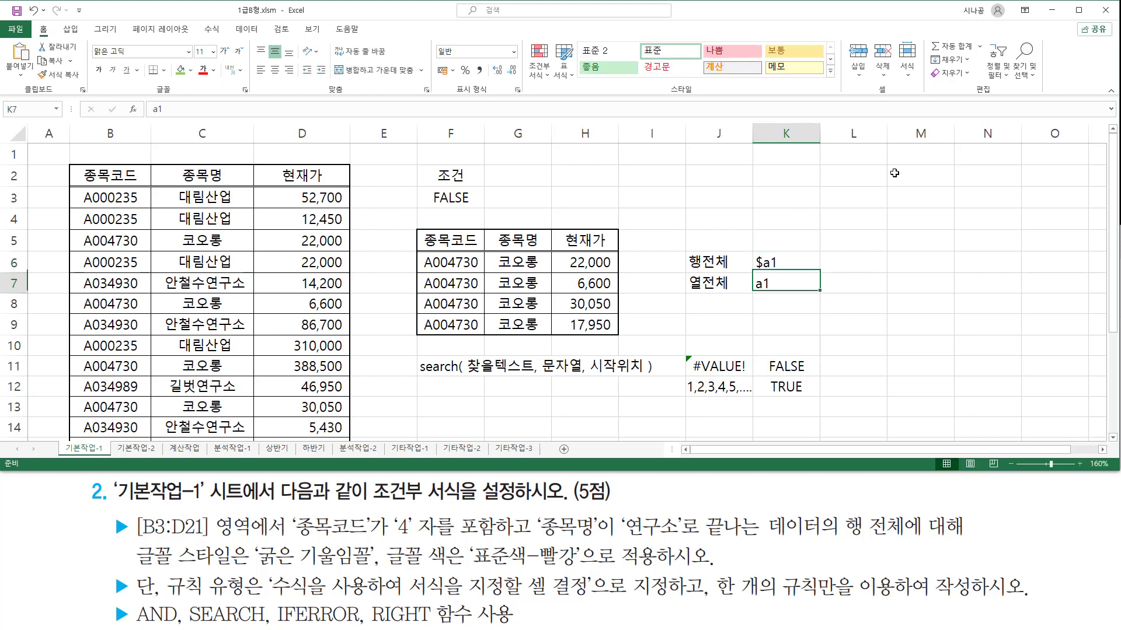
key(F2)
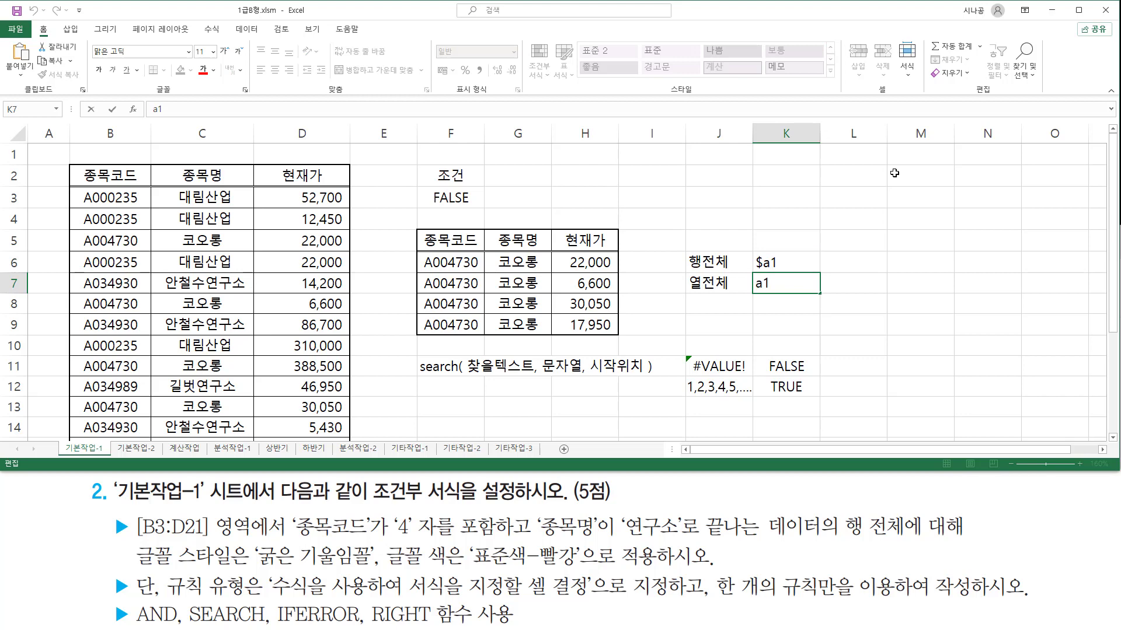
text($)
key(Return)
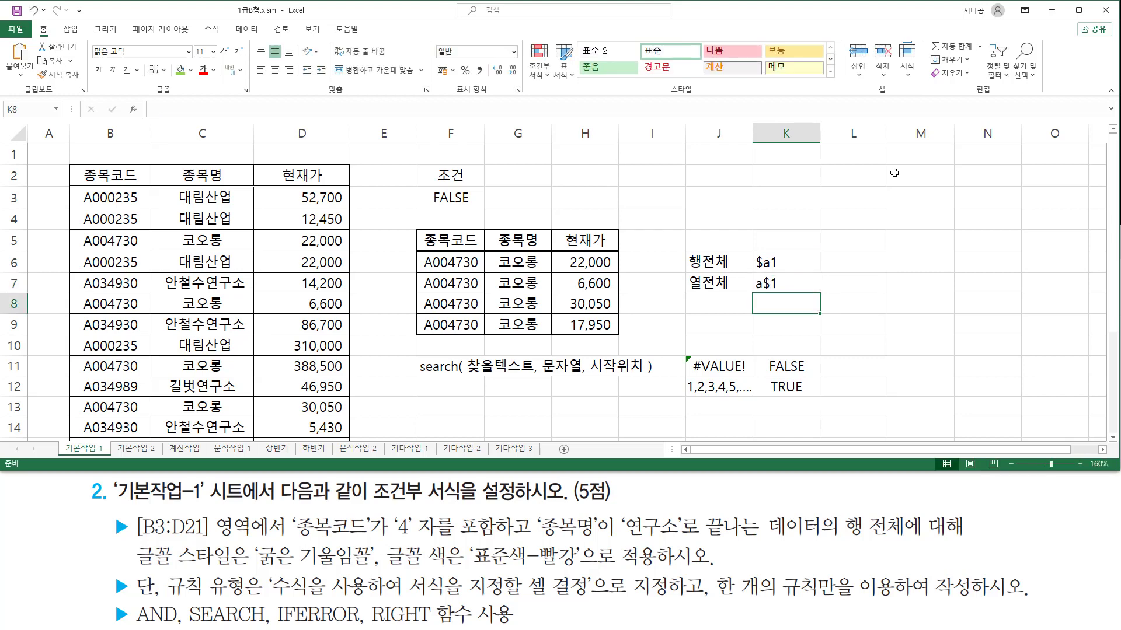
- Select the data range B3:D21 and start a new conditional formatting rule for it
key(Up)
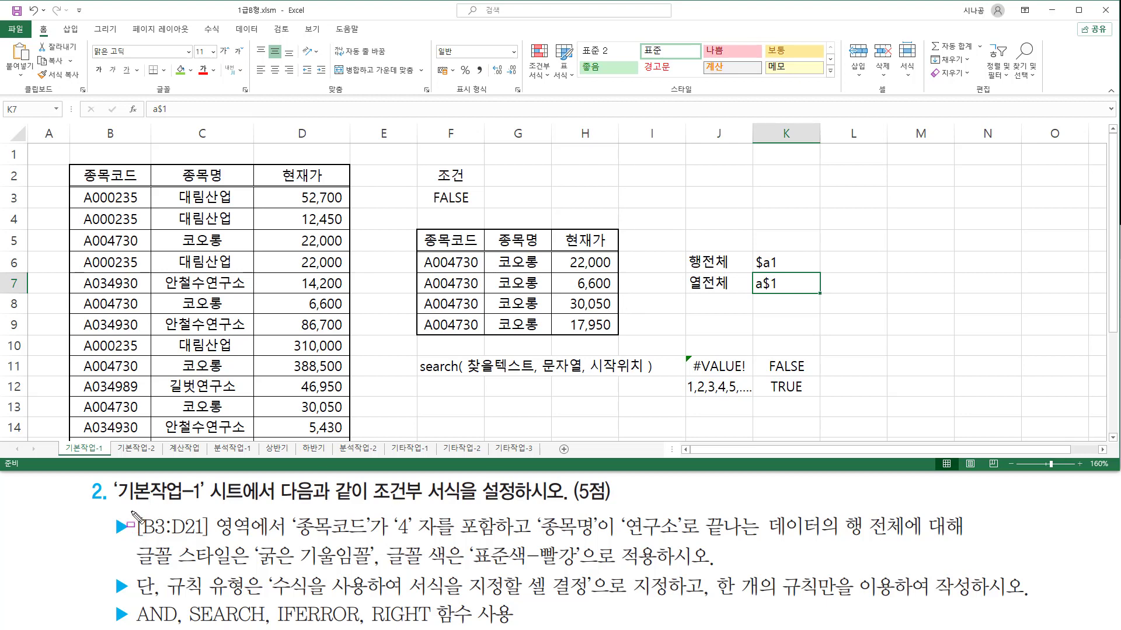
mouse_move(131, 511)
mouse_down()
mouse_move(195, 543)
mouse_move(304, 543)
mouse_move(289, 542)
mouse_up()
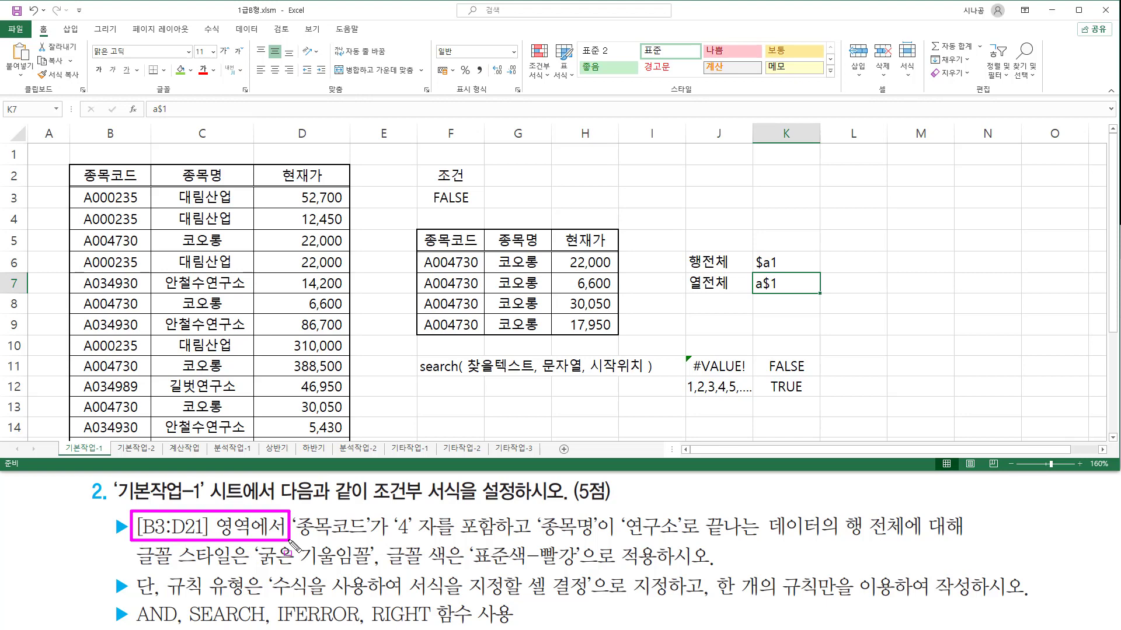
key(Escape)
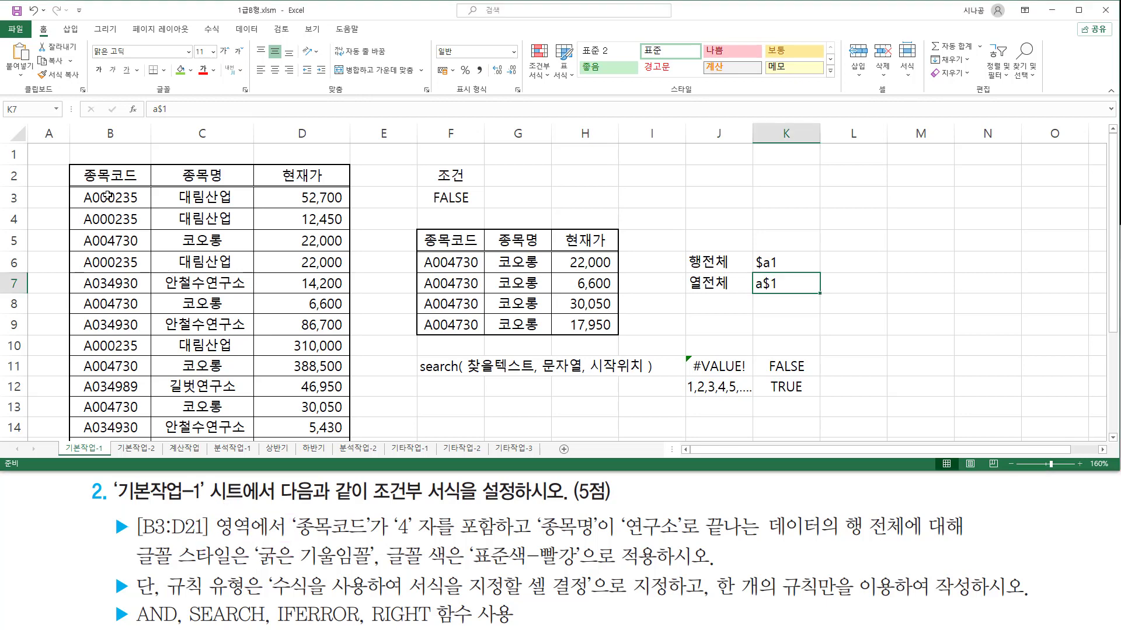
drag(107, 195, 310, 362)
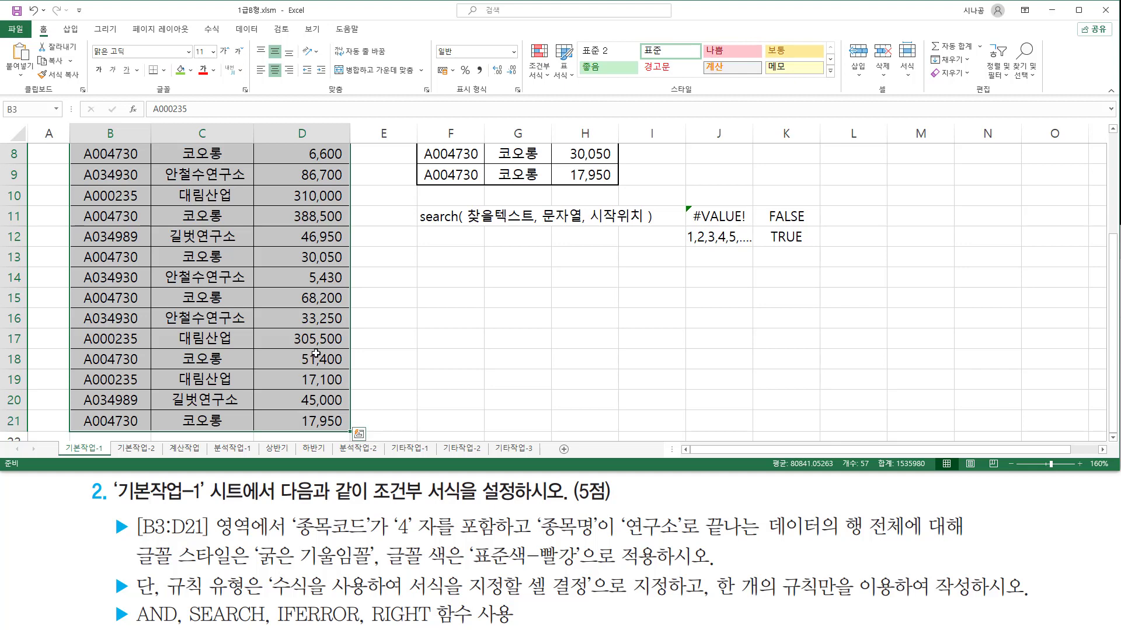
scroll(317, 346, up, 3)
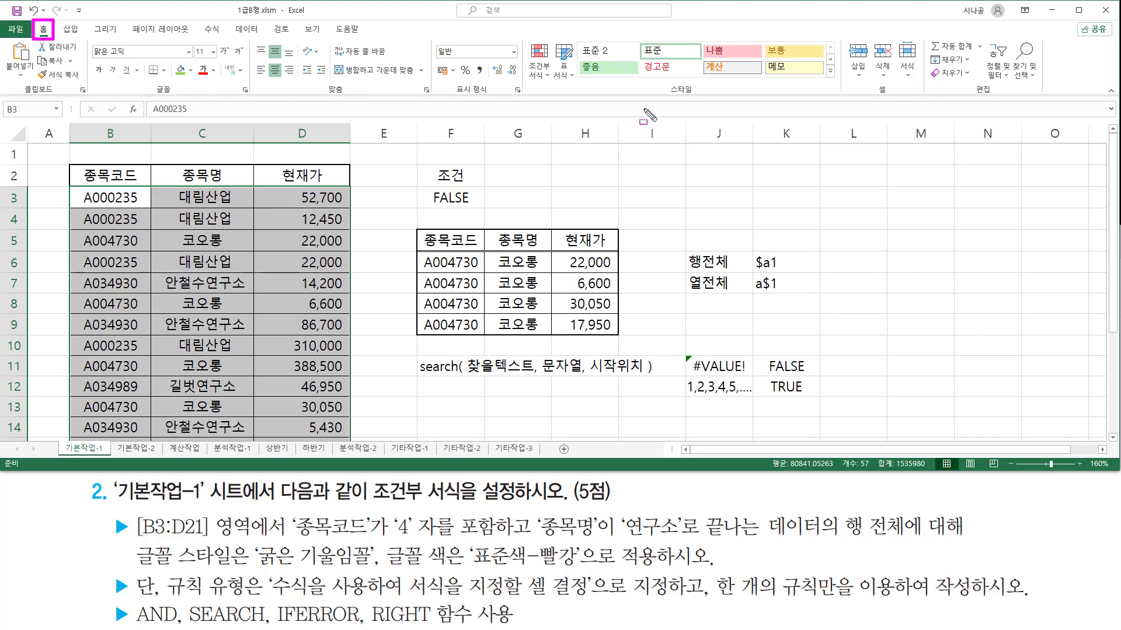
click(542, 76)
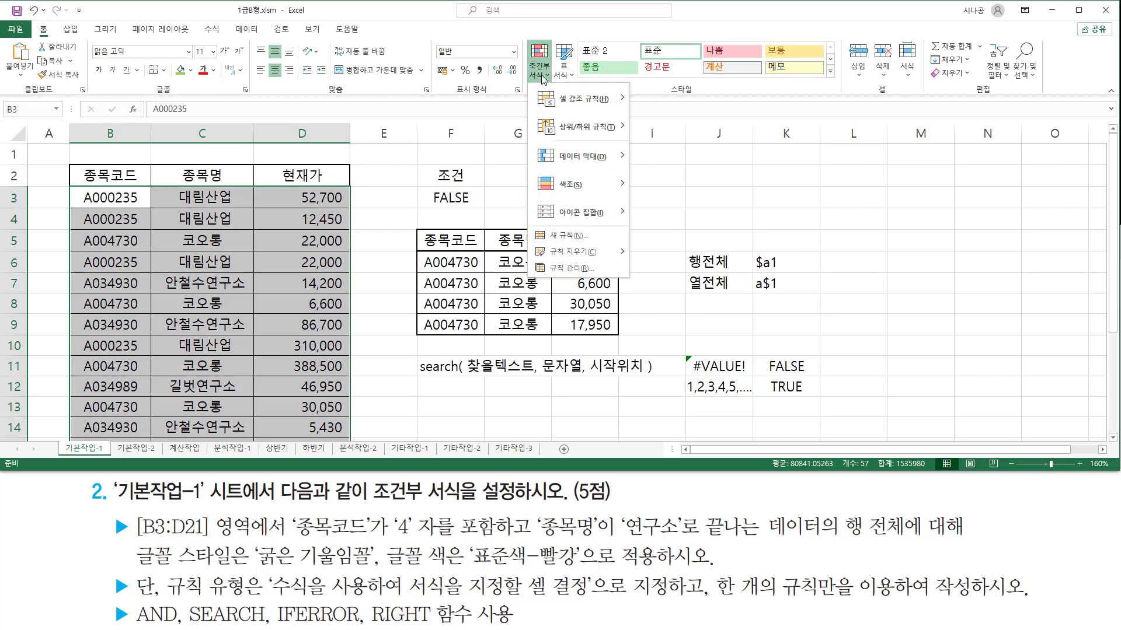
click(547, 238)
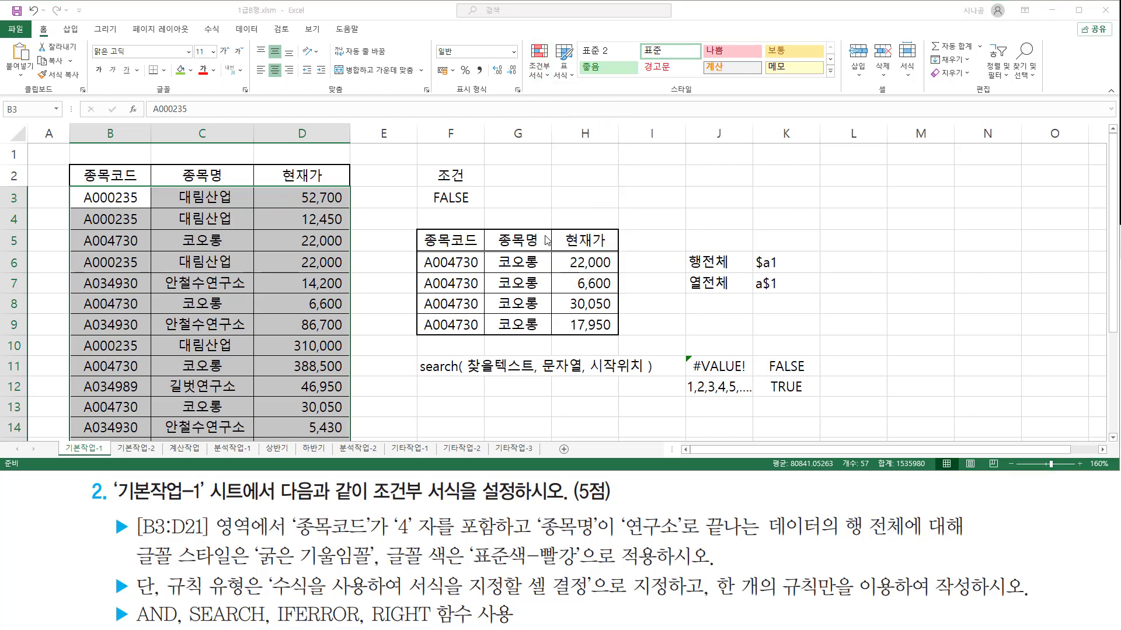
drag(538, 235, 439, 124)
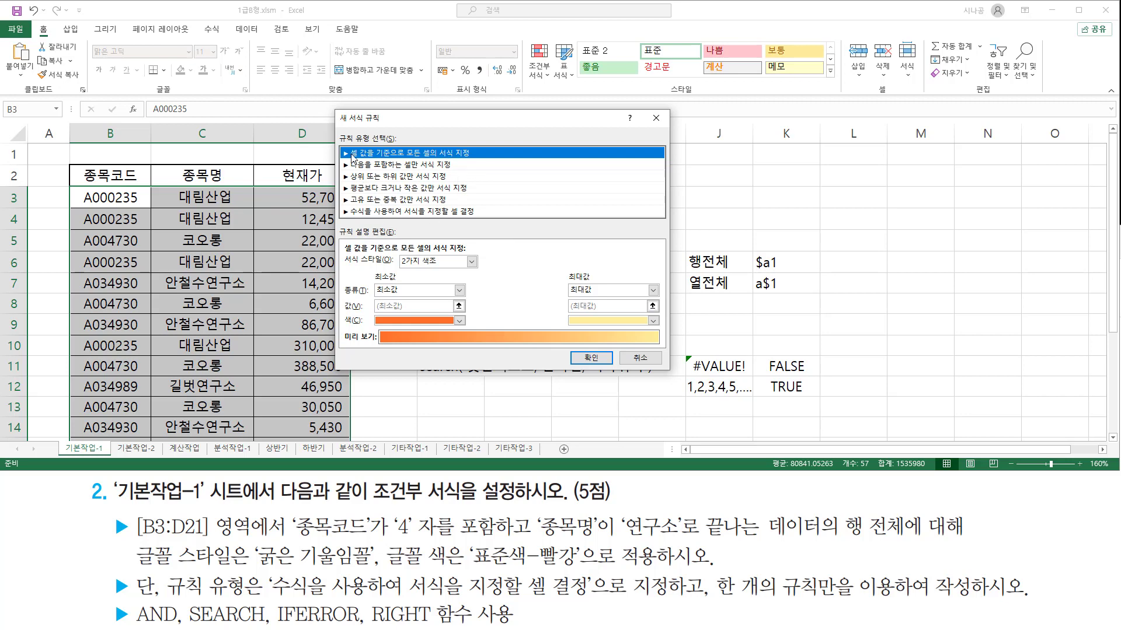
- Set the rule type to 수식을 사용하여 서식을 지정할 셀 결정
drag(332, 129, 402, 145)
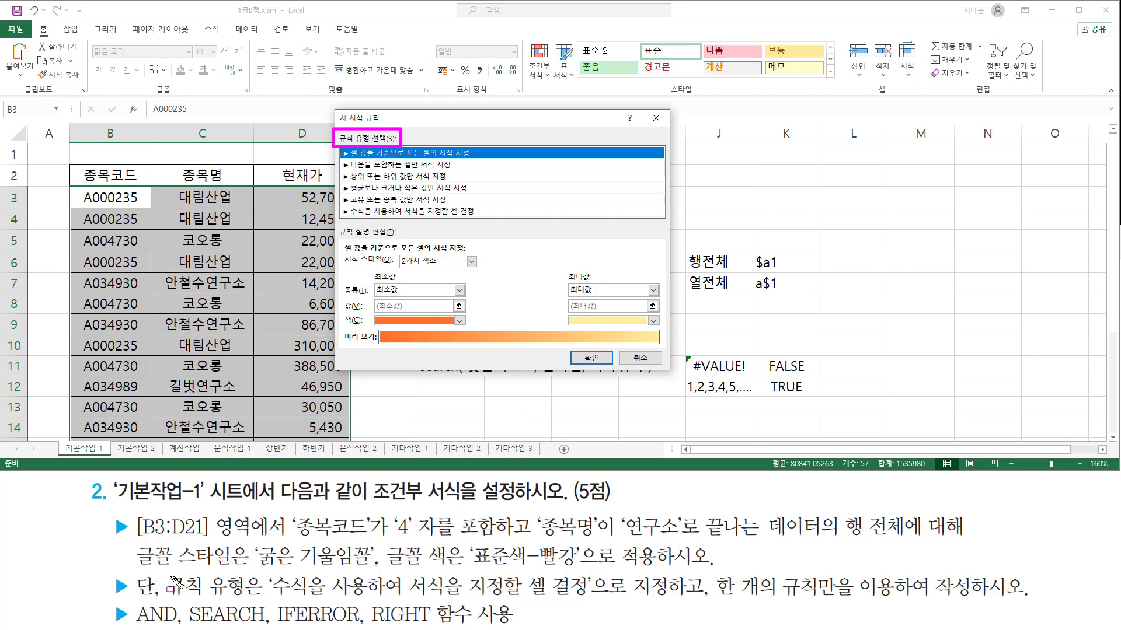
mouse_move(165, 570)
mouse_down()
mouse_move(174, 591)
mouse_move(246, 598)
mouse_move(597, 598)
mouse_up()
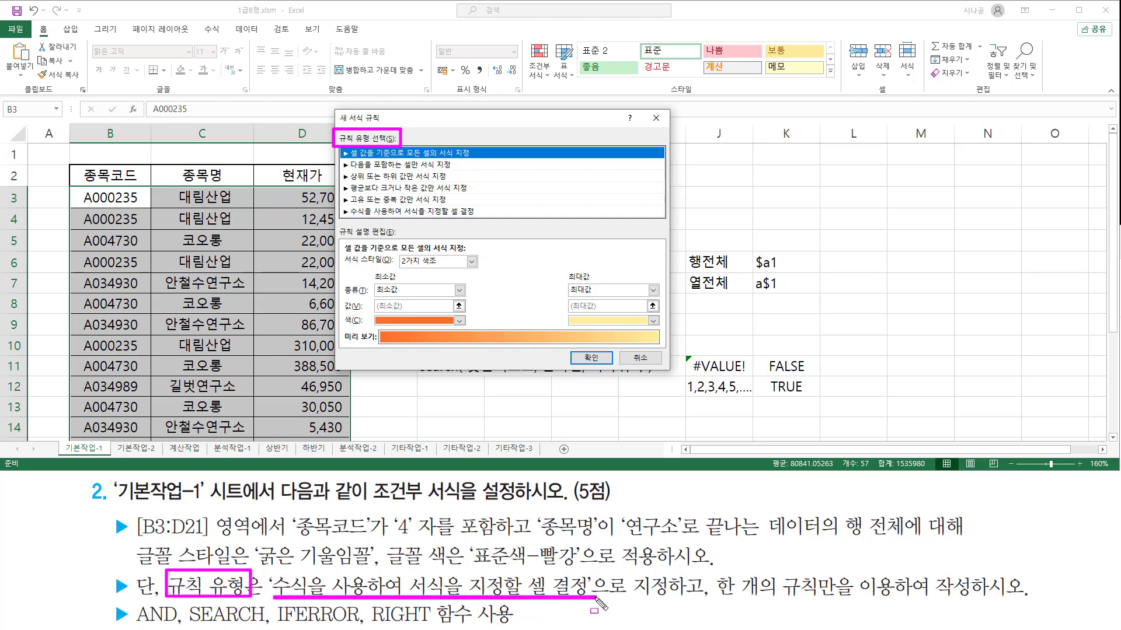
drag(717, 597, 970, 598)
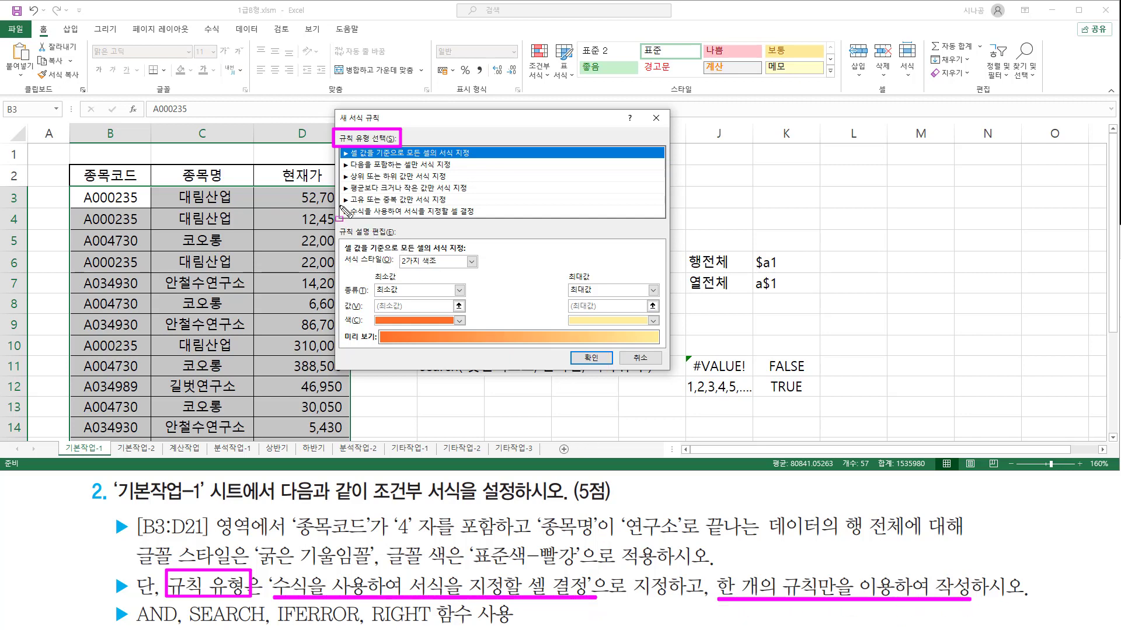
drag(339, 203, 484, 220)
key(Escape)
click(464, 211)
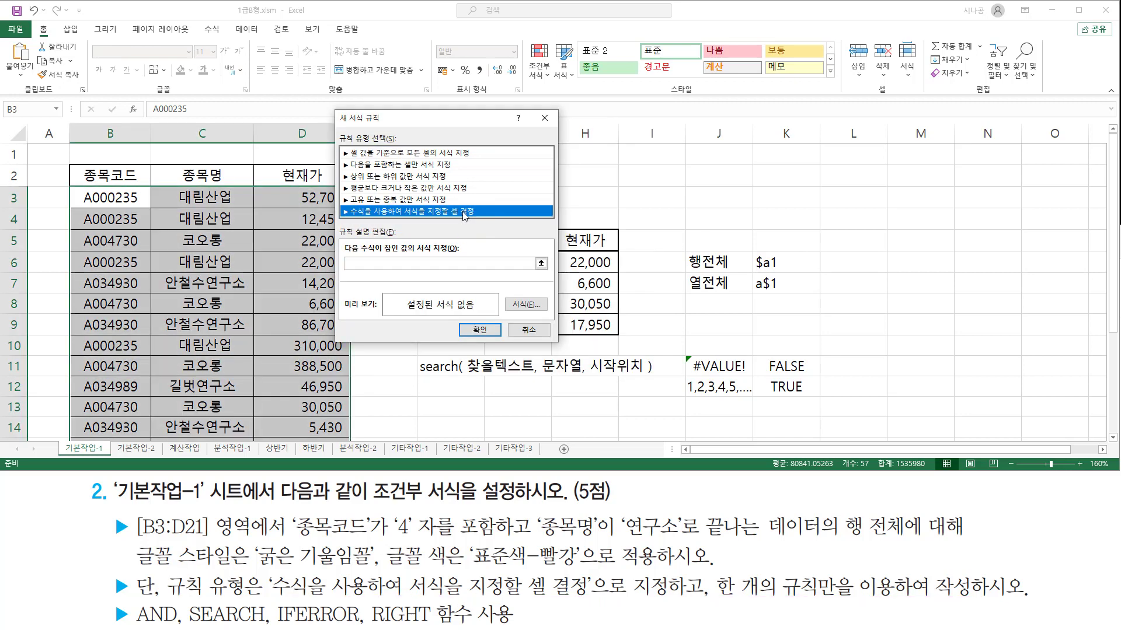
- Begin the rule formula with =and( search( 4, $B$3 ) to look for 4 in the 종목코드 cell
click(411, 264)
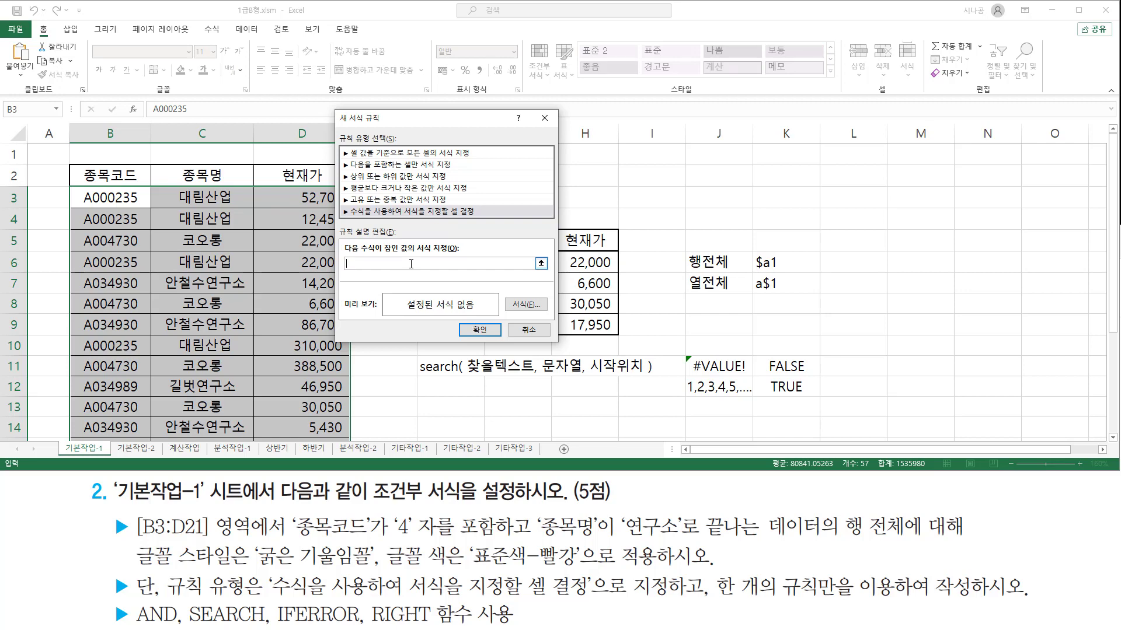
text(=and)
text((  search( 4, $B$3)
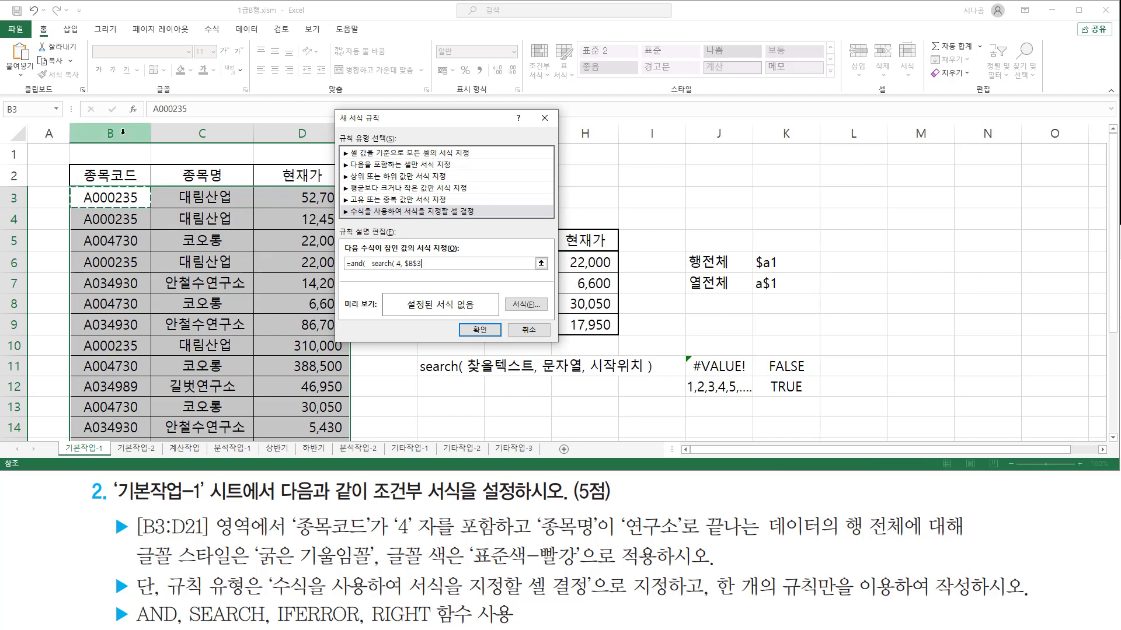
click(107, 196)
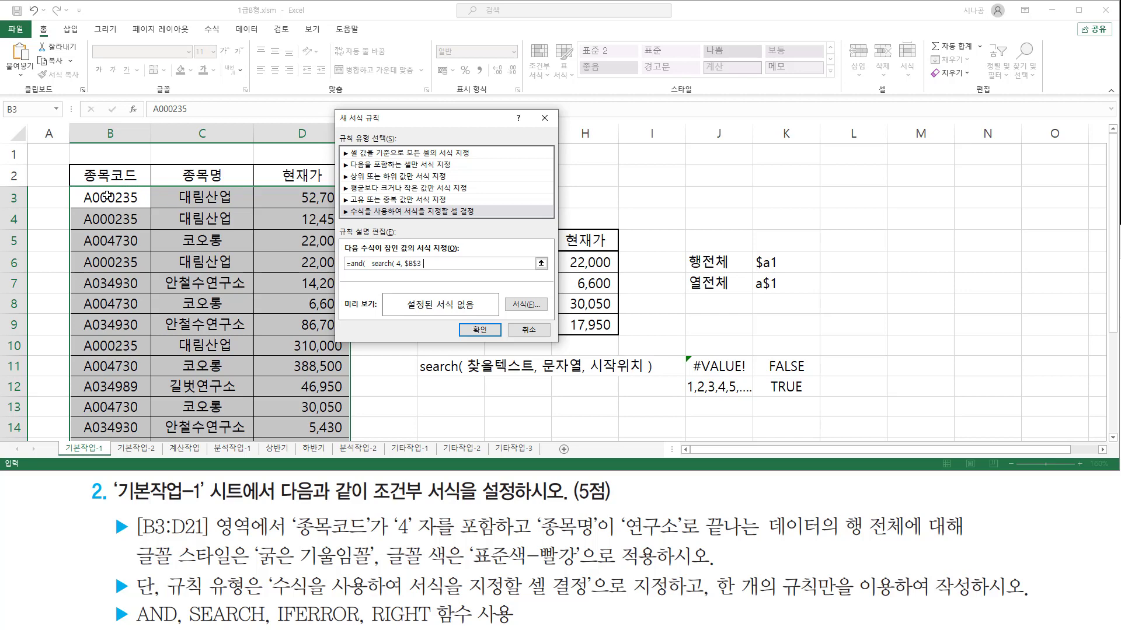
text())
- Wrap the SEARCH expression in iferror with false as the error value, followed by a comma for the second condition
drag(372, 266, 463, 265)
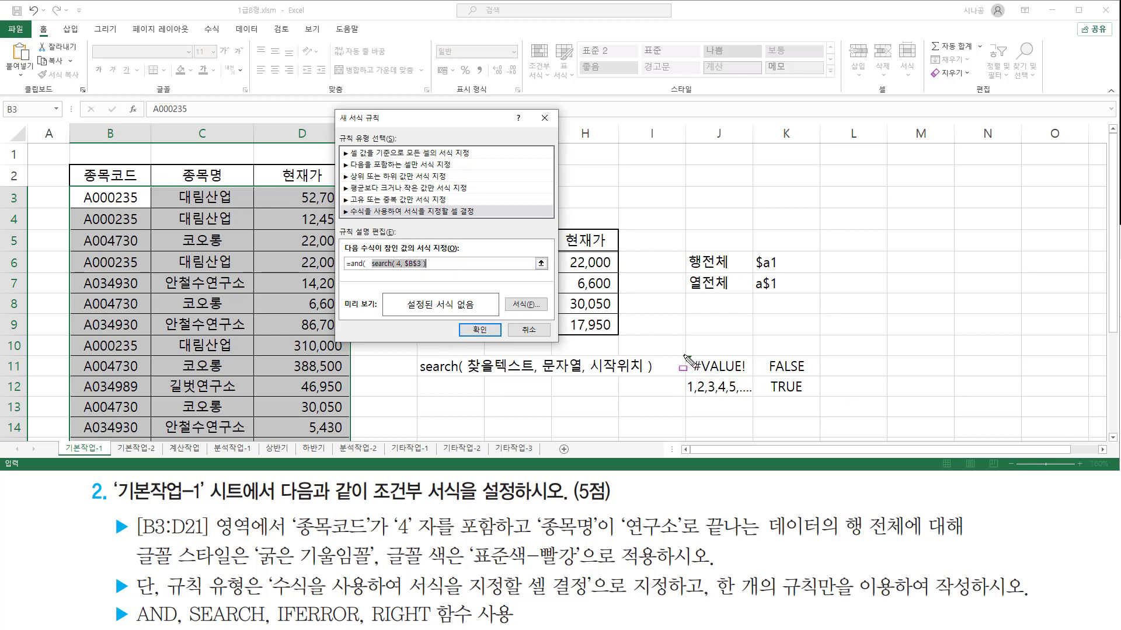
drag(687, 353, 753, 376)
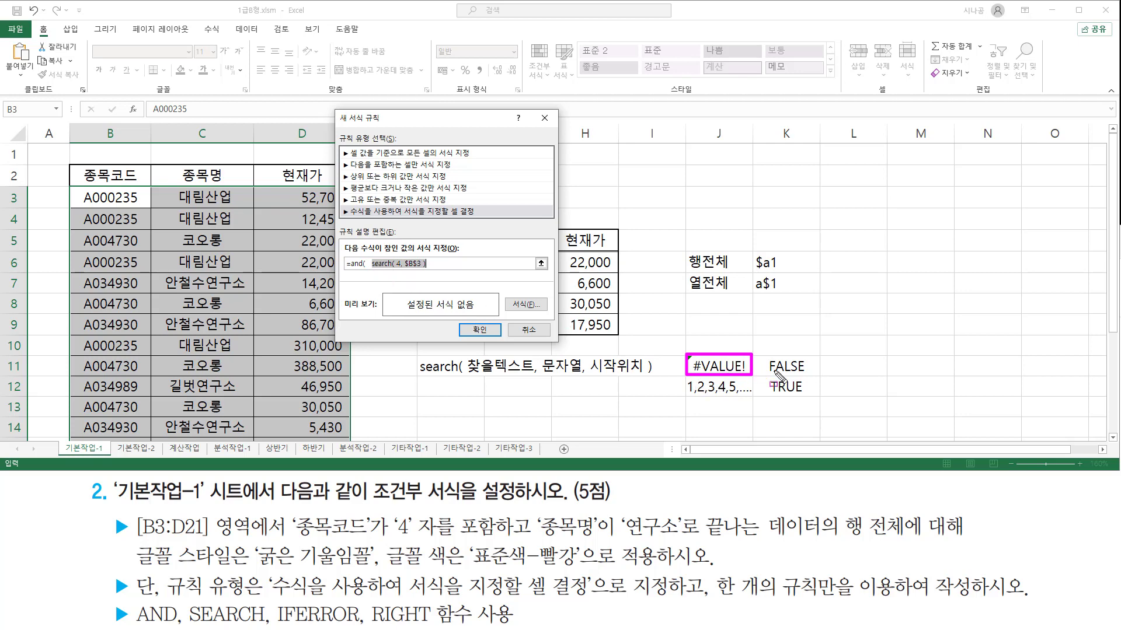
drag(763, 373, 812, 375)
key(Escape)
click(375, 263)
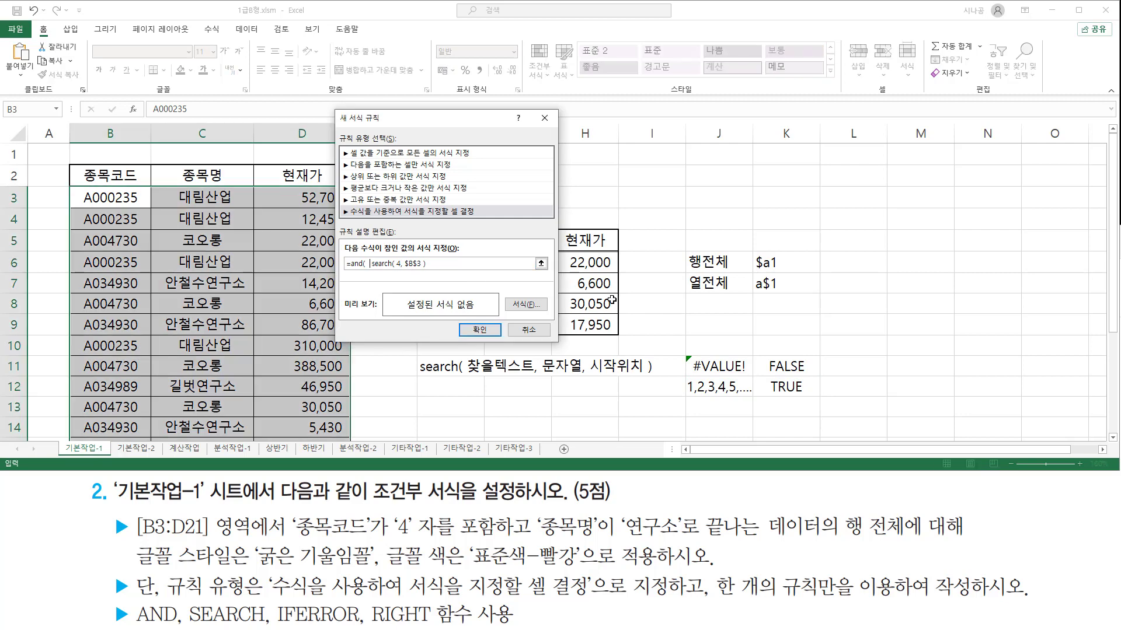
text(iferror()
drag(399, 264, 454, 264)
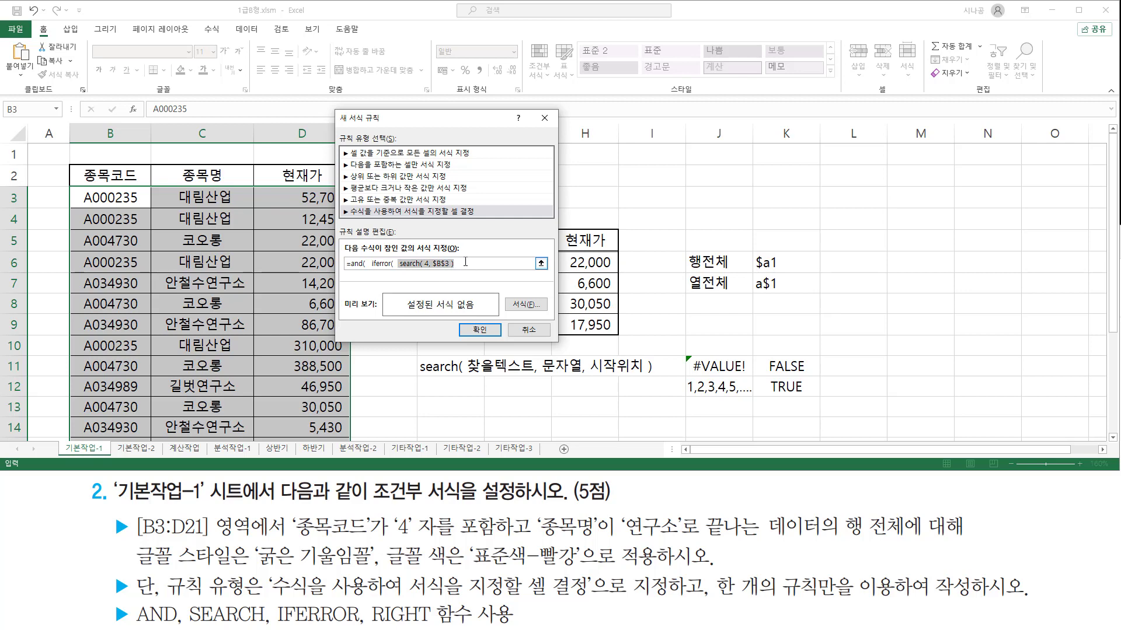
click(464, 263)
text(, false ),)
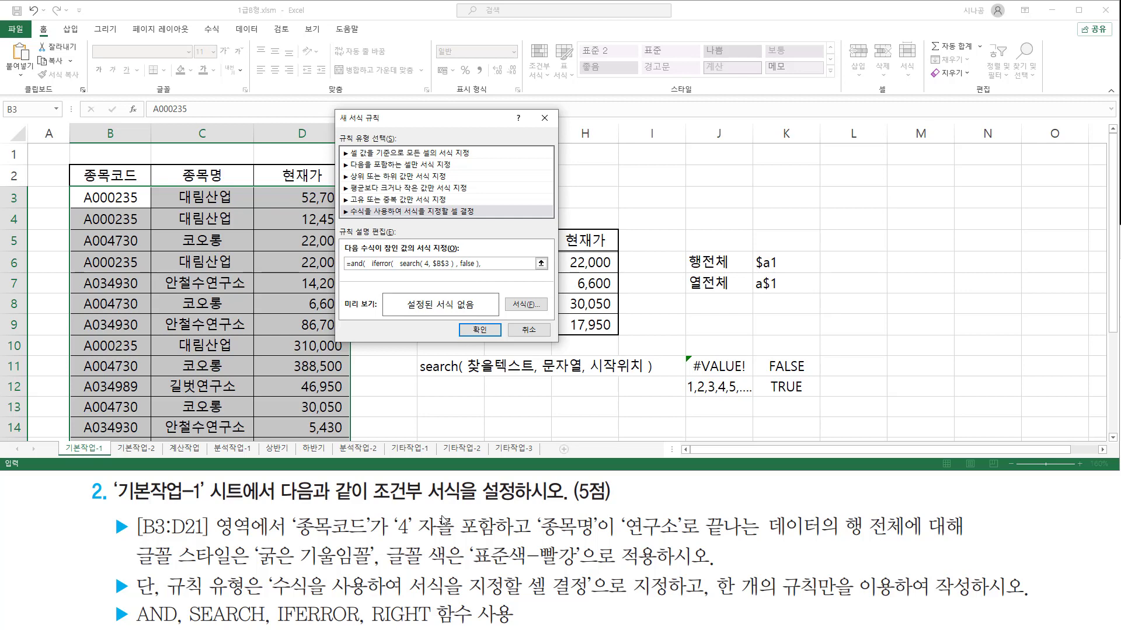
- Add right( $C$3, 3 ) as the start of the second AND condition, taking the last three characters of 종목명
mouse_move(537, 511)
mouse_down()
mouse_move(552, 534)
mouse_move(611, 541)
mouse_up()
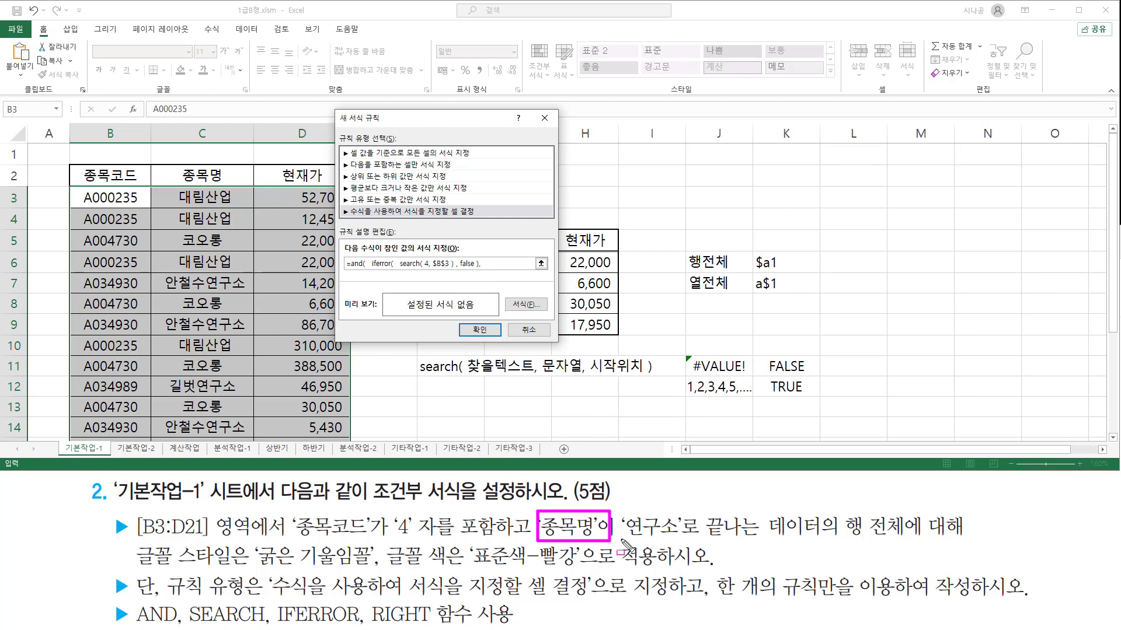
drag(622, 542, 756, 541)
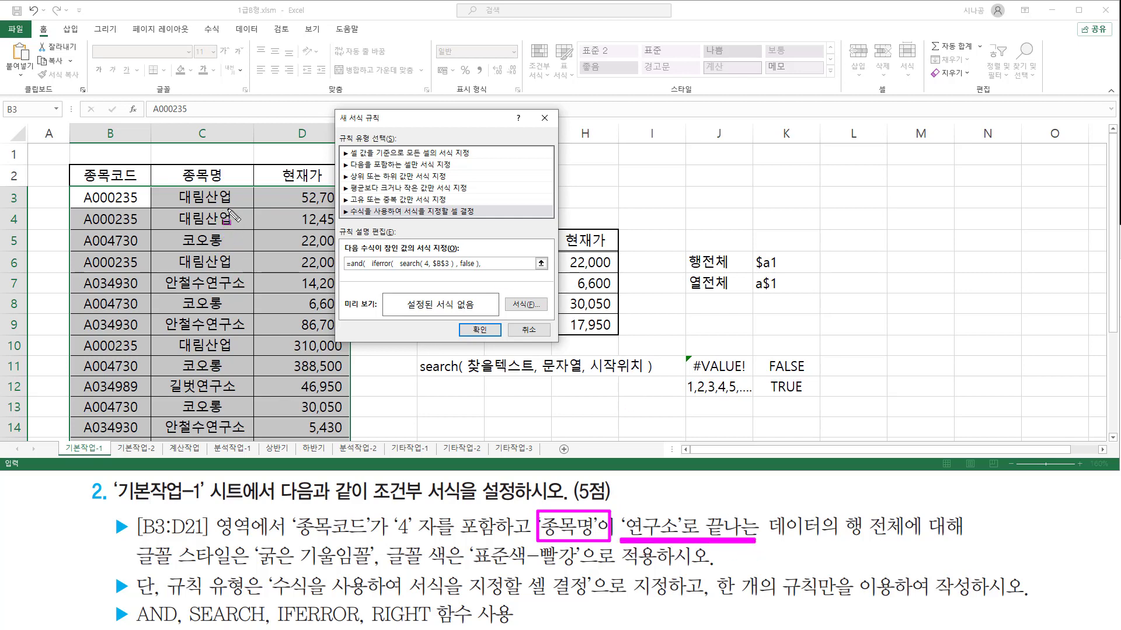
key(Escape)
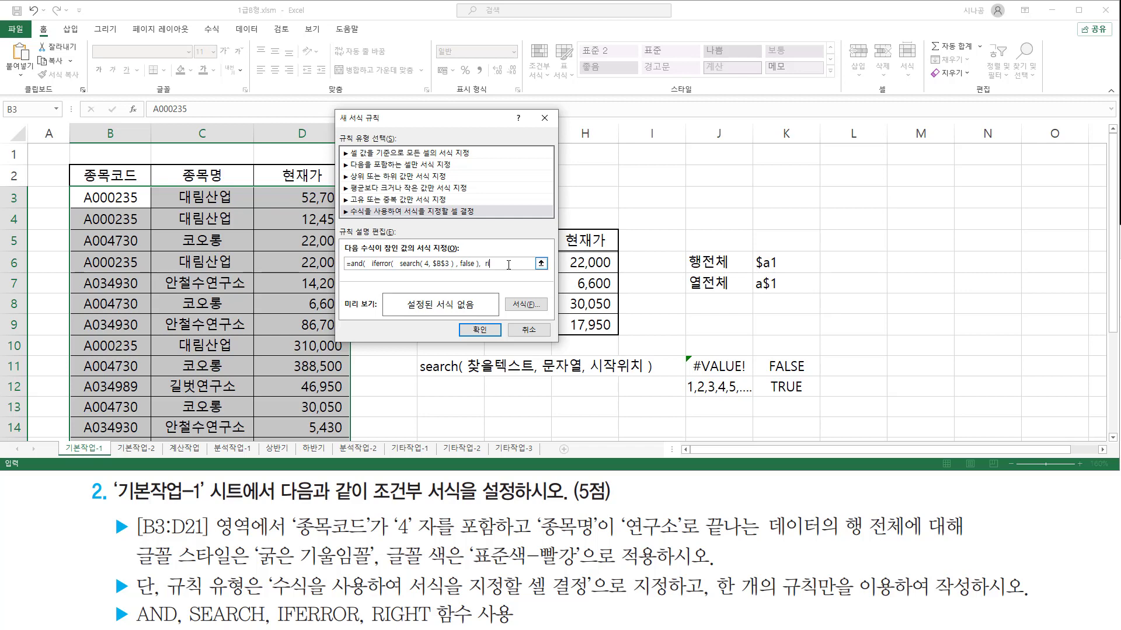
text(ght()
click(224, 197)
key(F2)
text(, 3 ) )
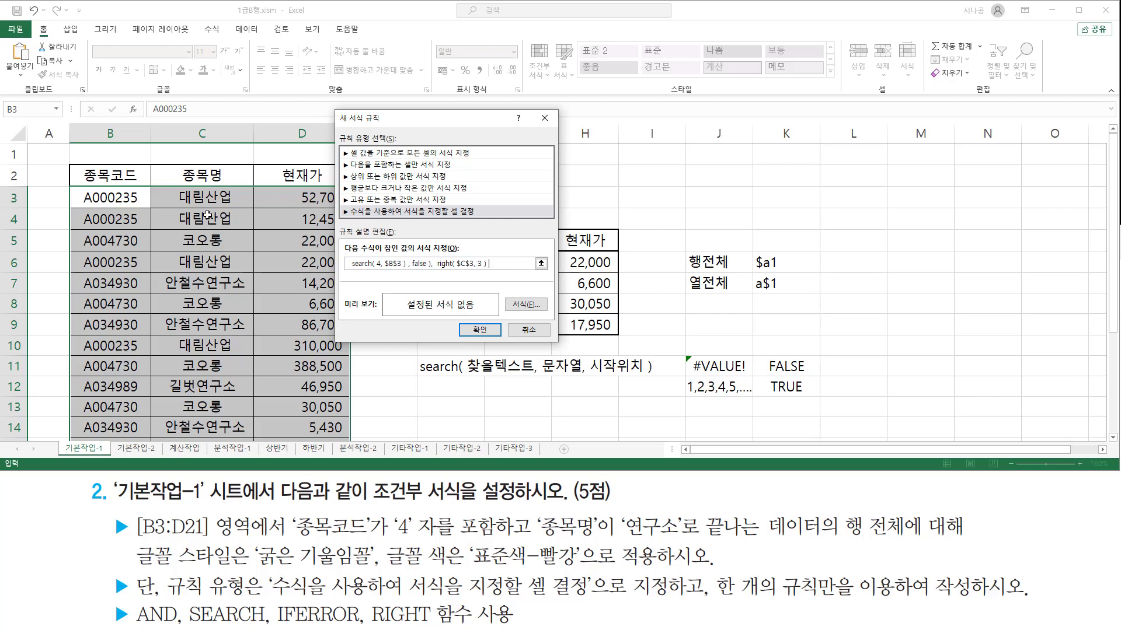
- Complete the second condition by comparing the RIGHT expression with "연구소"
text(="연구수)
key(BackSpace)
text(")
drag(436, 262, 310, 263)
click(447, 263)
text(3)
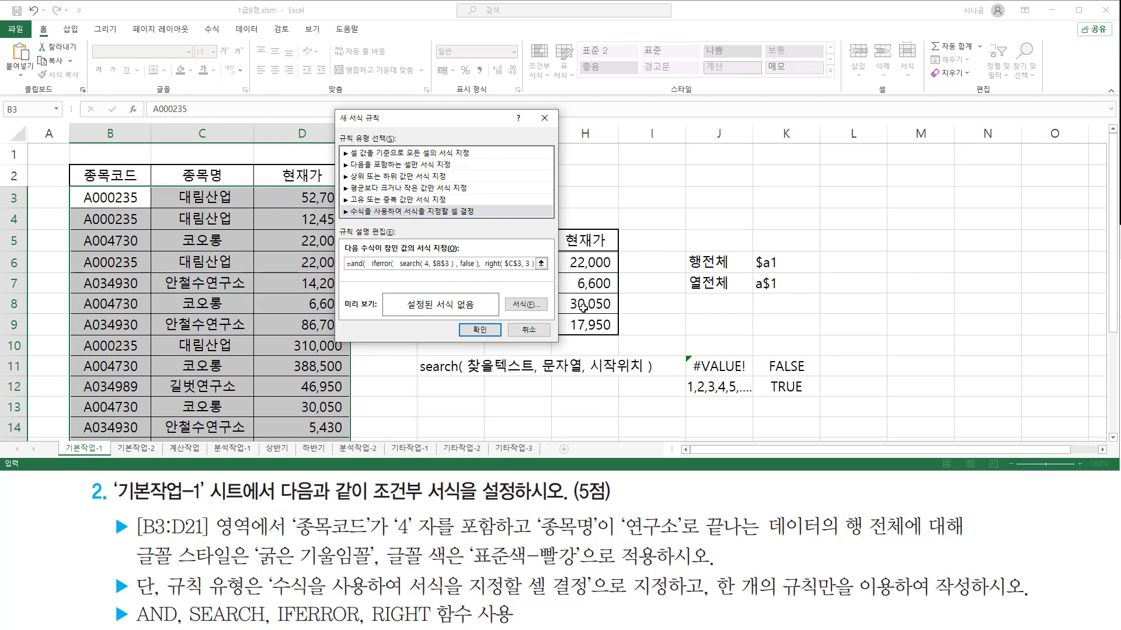
- Change the SEARCH cell reference to the column-absolute form $B3 so the rule applies to whole rows
drag(841, 504, 910, 547)
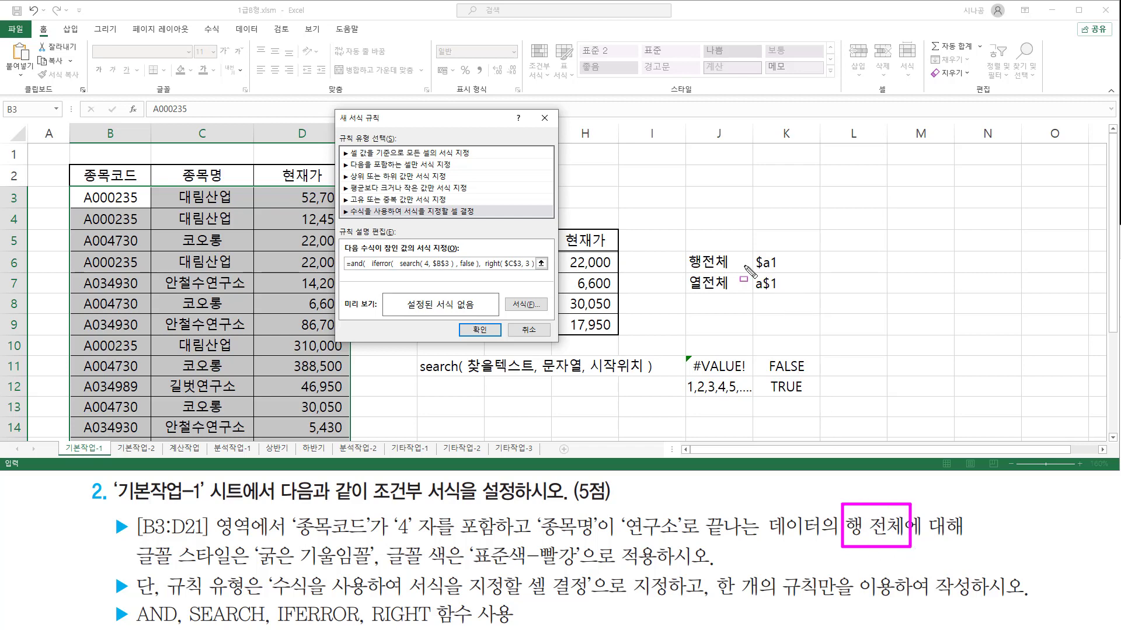
drag(686, 272, 806, 273)
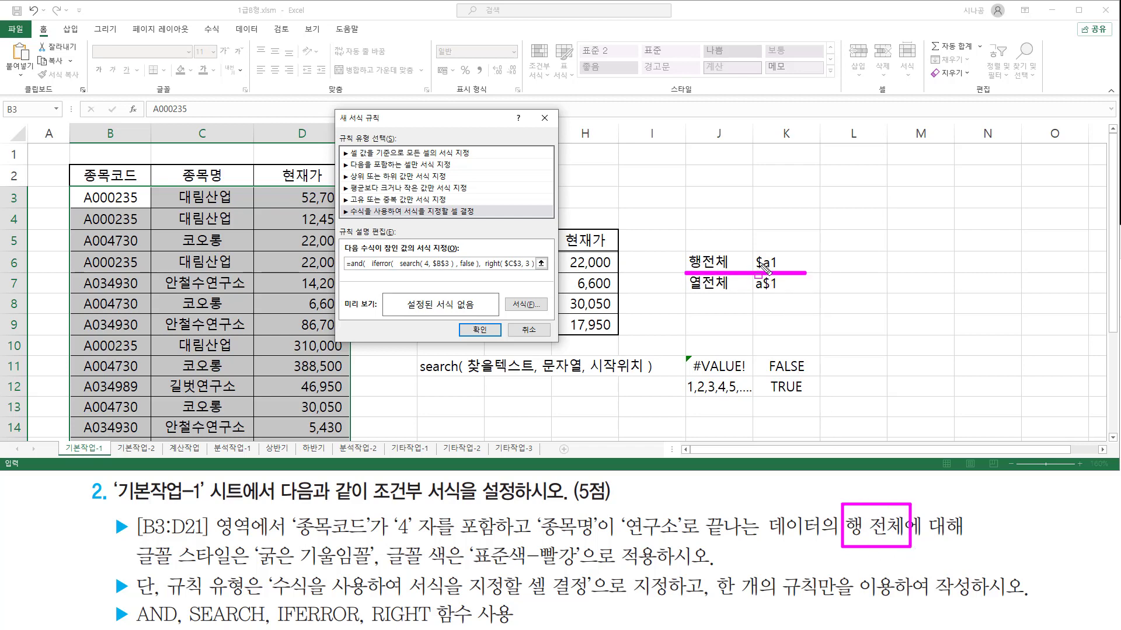
key(Escape)
click(430, 265)
text(,)
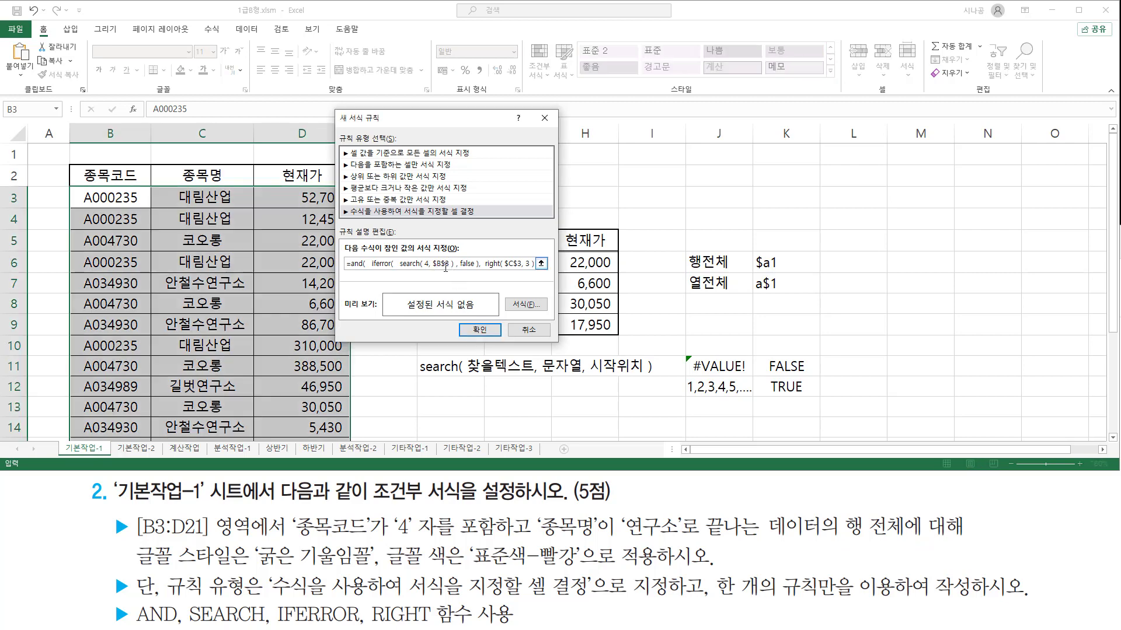
drag(432, 264, 448, 265)
click(449, 265)
key(F4)
key(F4)
key(F4)
key(F4)
key(F4)
key(F4)
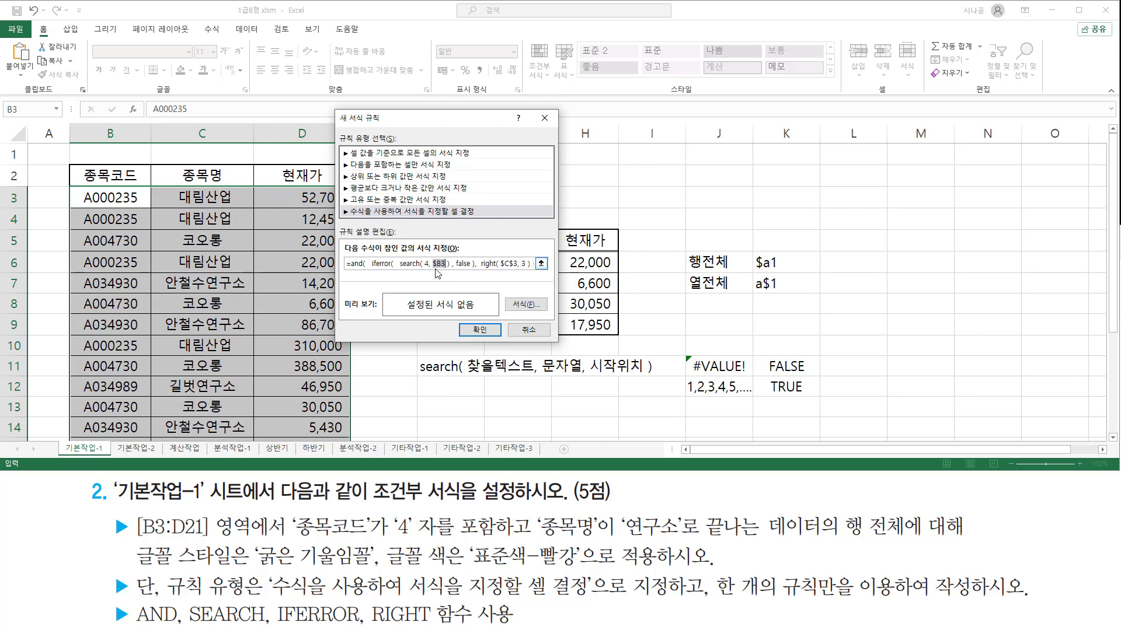
- Change the RIGHT cell reference to $C3 and end the AND formula with a closing parenthesis after "연구소"
click(508, 263)
key(F4)
key(F4)
key(End)
text("연구소" ))
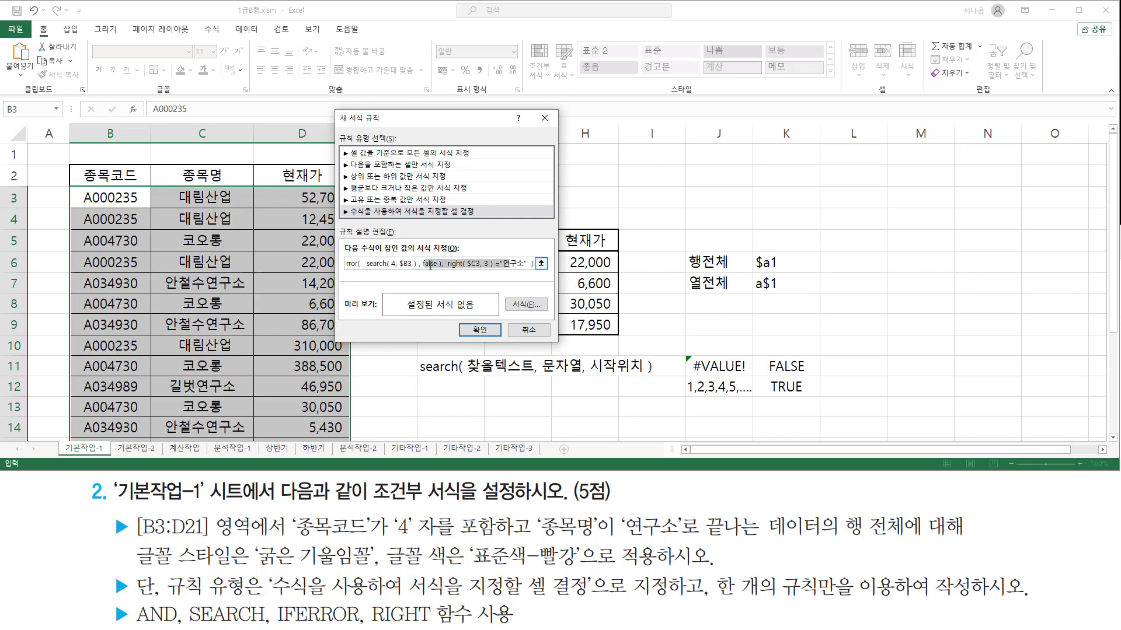
click(486, 264)
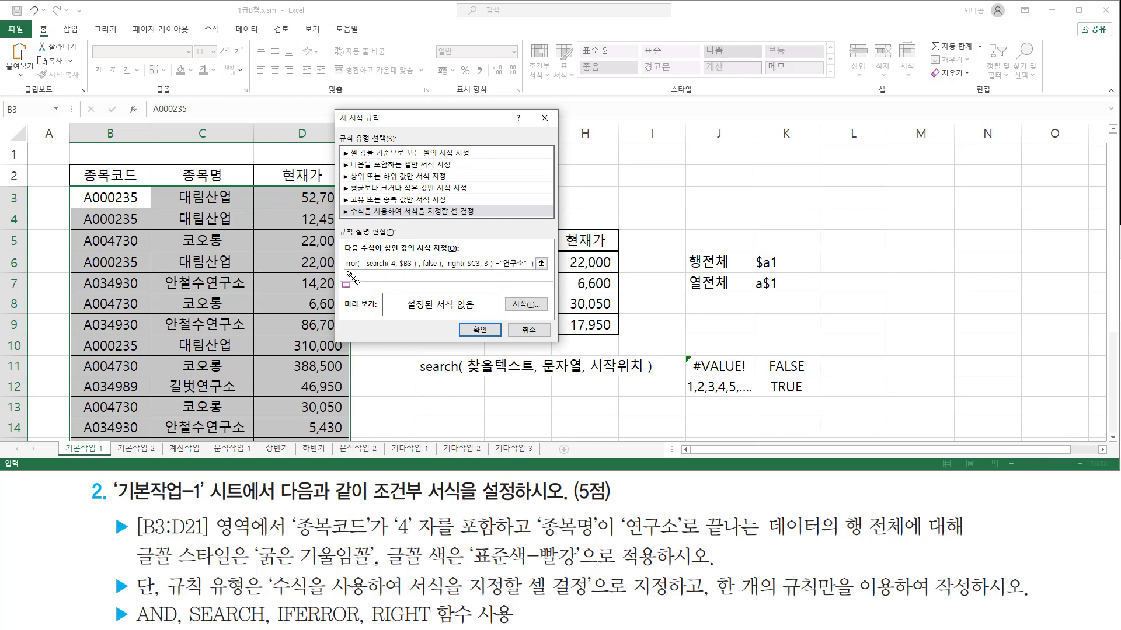
- Set the rule's format to the 굵은 기울임꼴 font style with the standard red font color
mouse_move(346, 272)
mouse_down()
mouse_move(548, 273)
mouse_move(533, 314)
mouse_move(547, 313)
mouse_up()
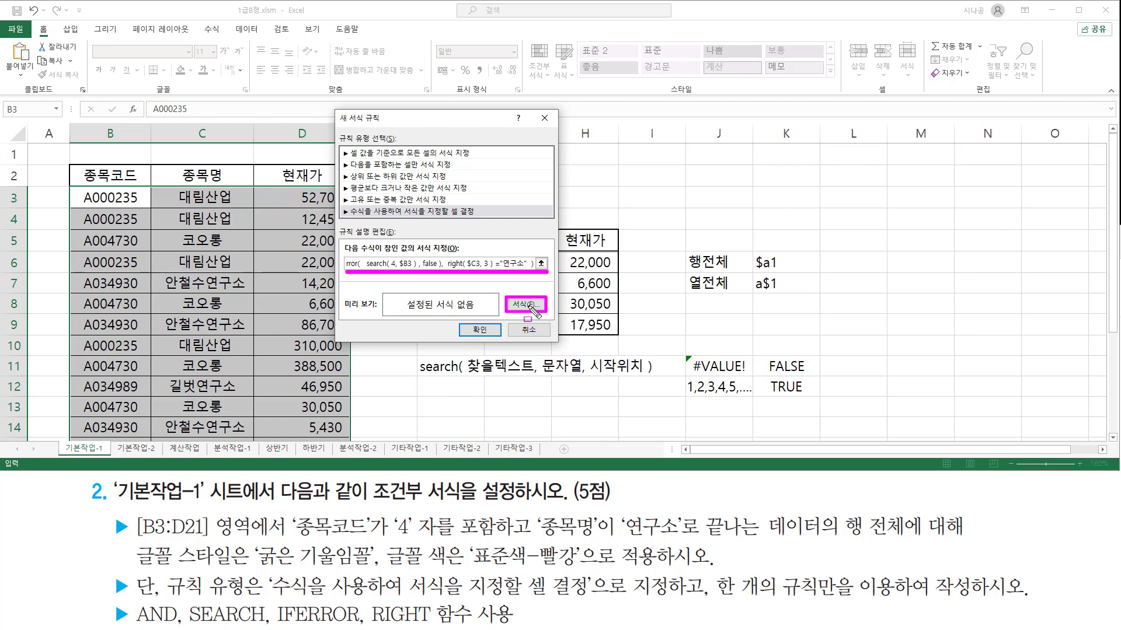
click(528, 305)
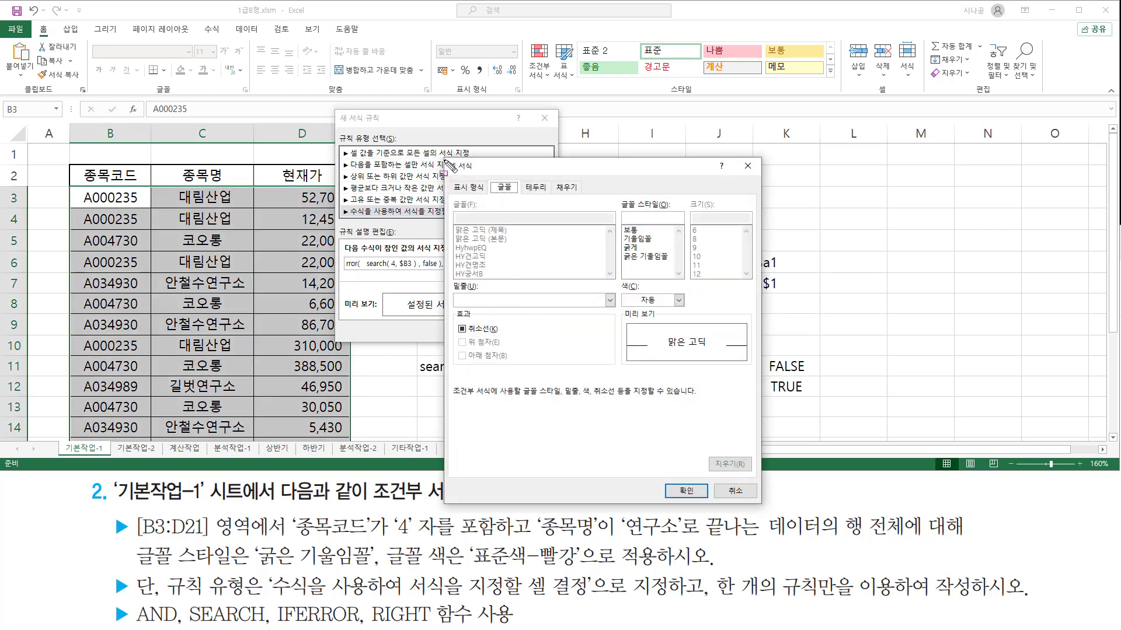
drag(443, 159, 761, 501)
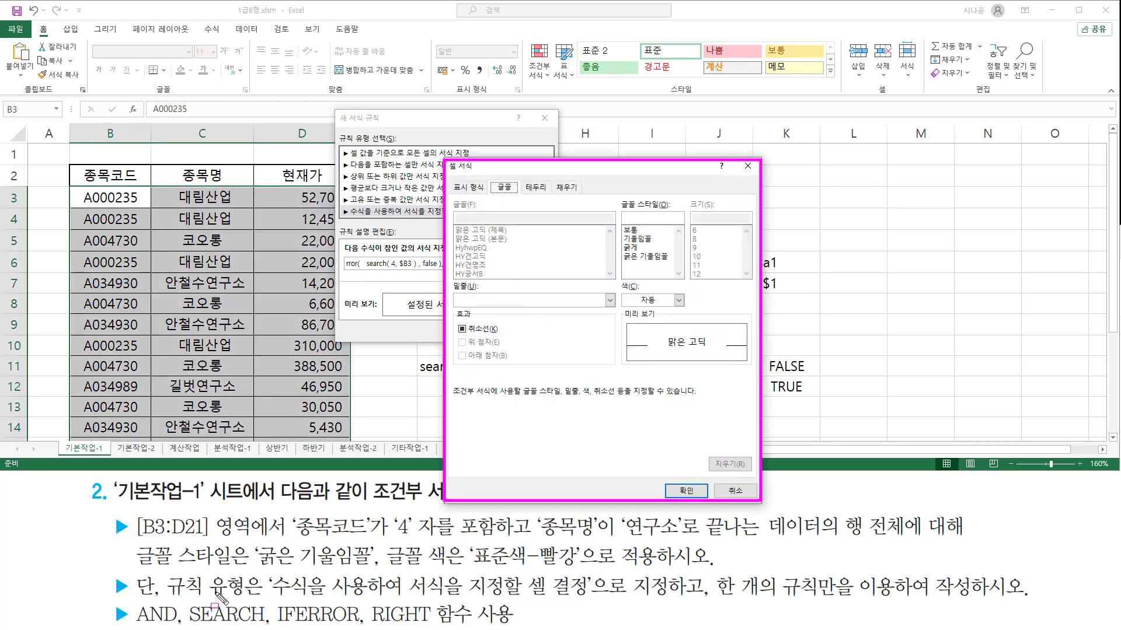
drag(257, 566, 367, 566)
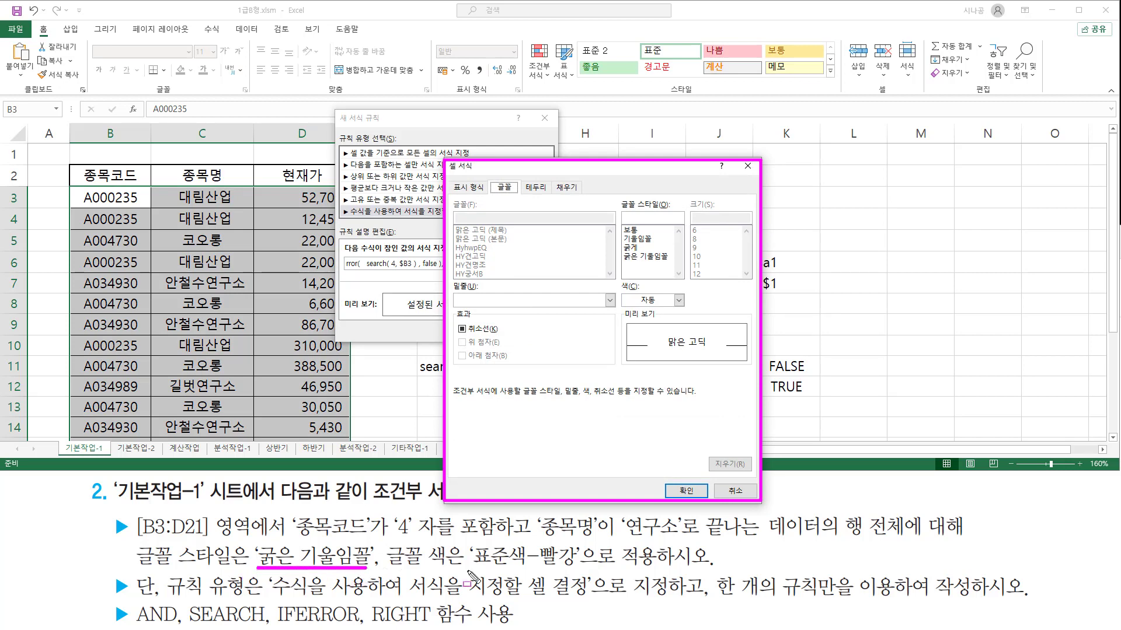
drag(476, 570, 585, 570)
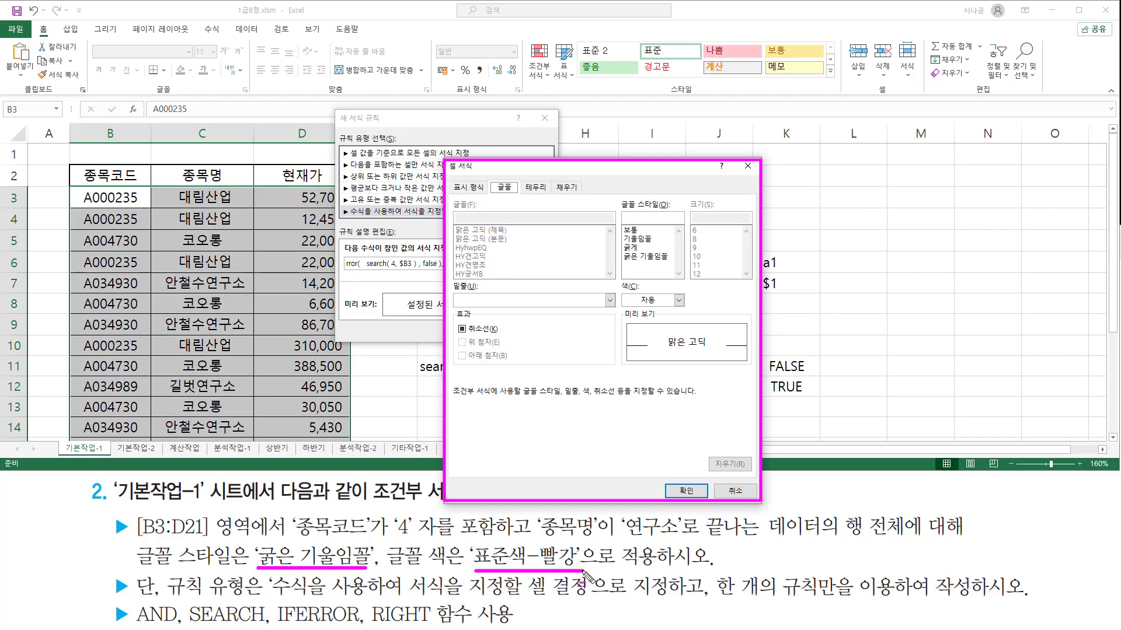
click(662, 258)
click(668, 300)
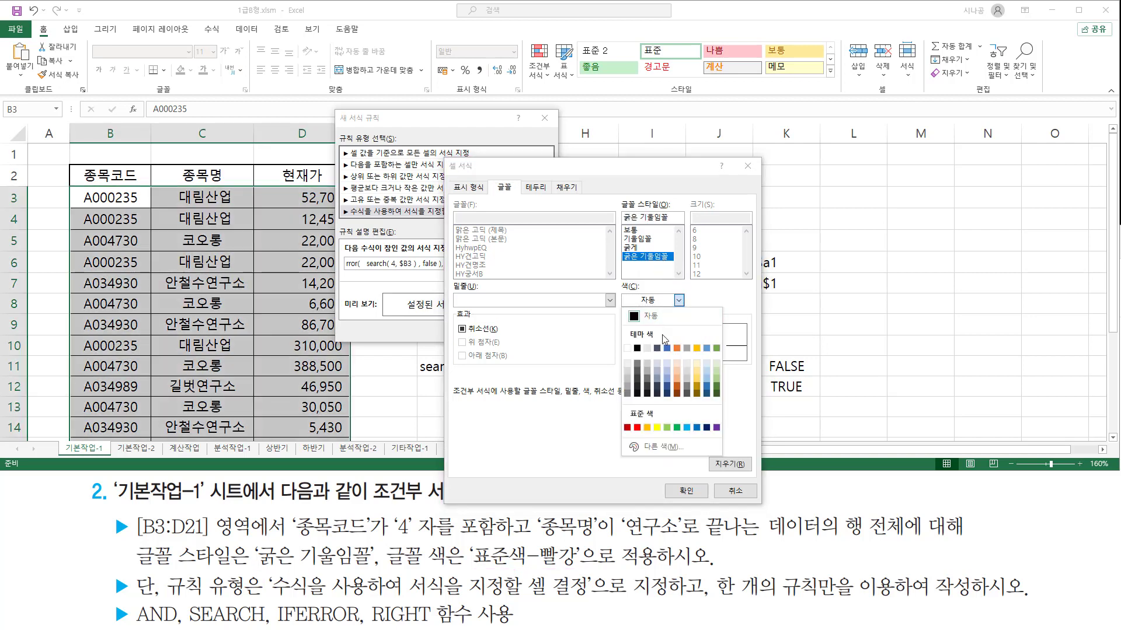
click(637, 428)
drag(615, 245, 682, 267)
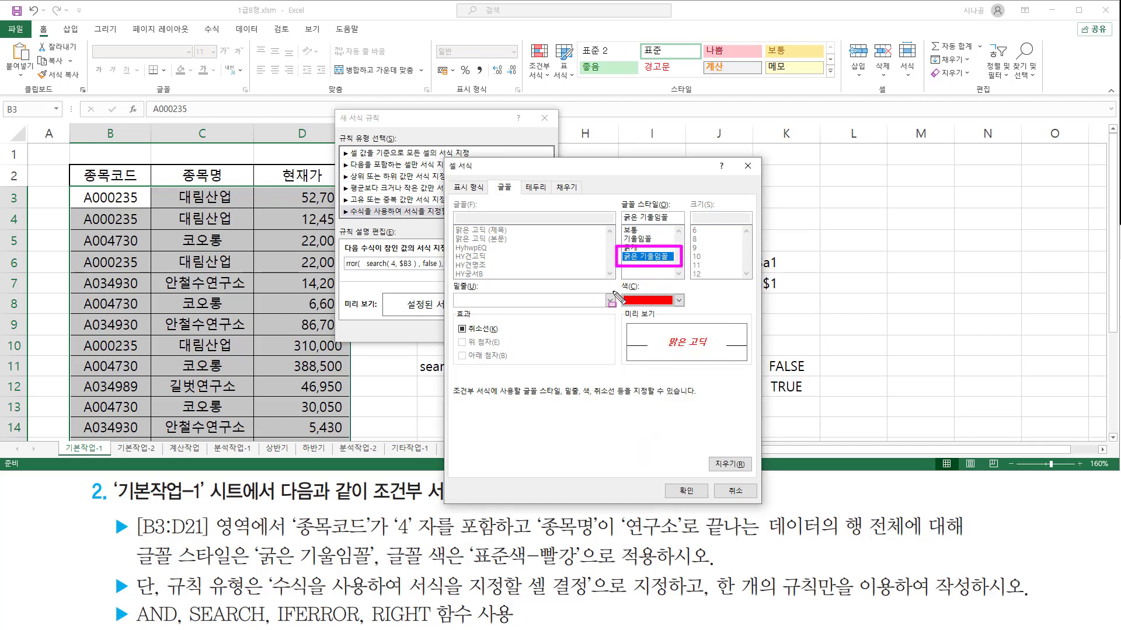
drag(617, 287, 694, 314)
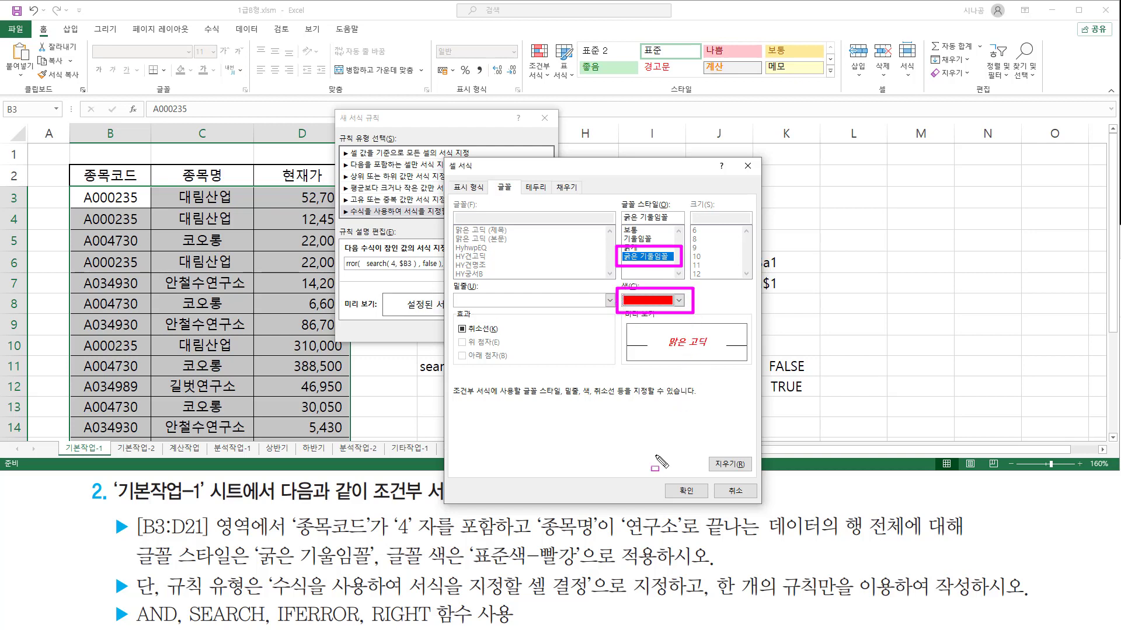
drag(670, 479, 704, 501)
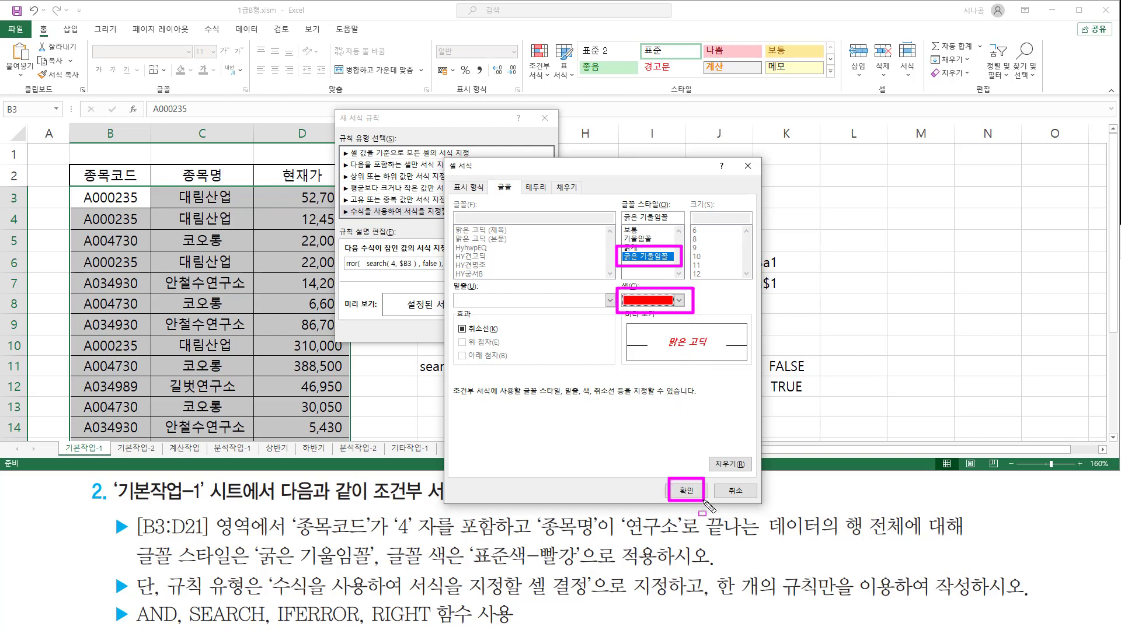
click(692, 495)
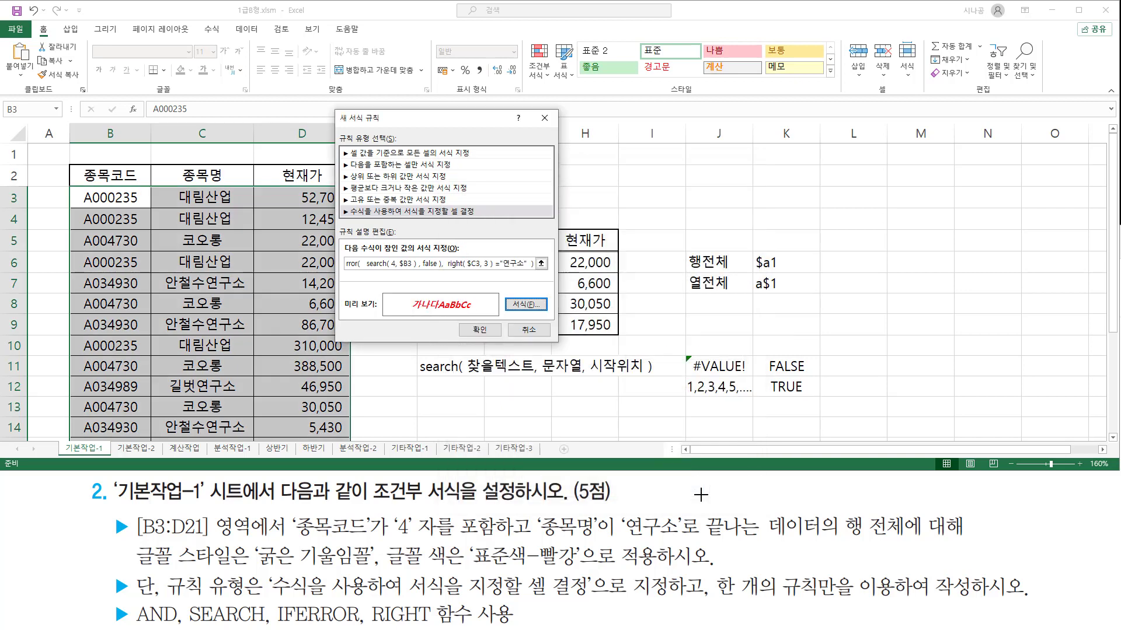
- Review the rule's formula and format preview, and apply the new formatting rule to B3:D21
drag(344, 271, 546, 272)
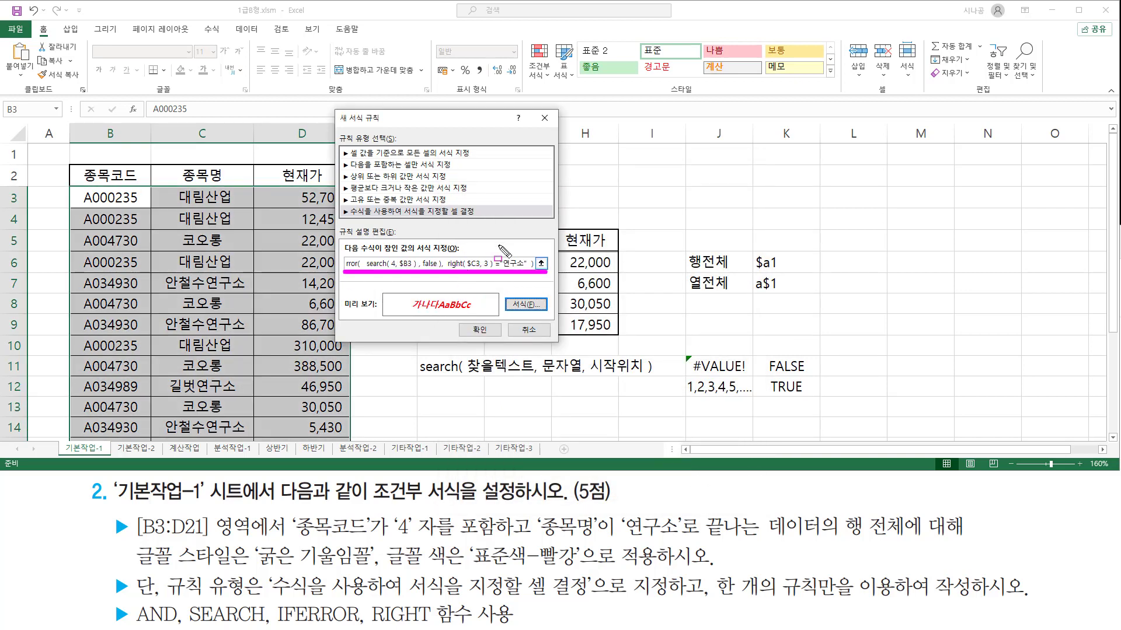
drag(412, 314, 474, 313)
drag(467, 320, 493, 341)
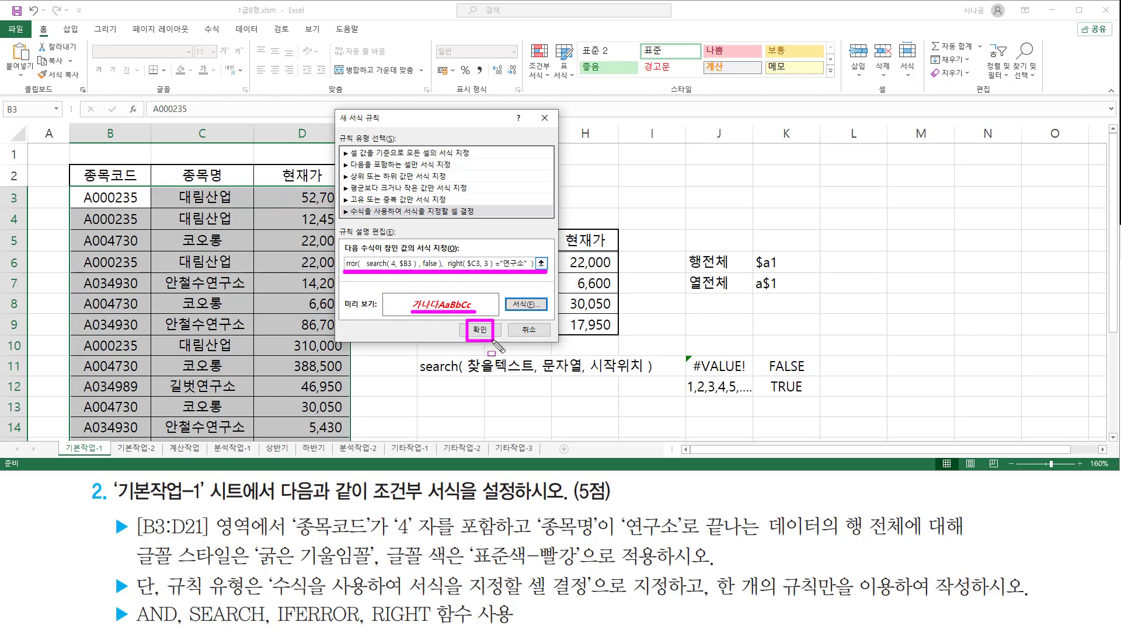
click(480, 329)
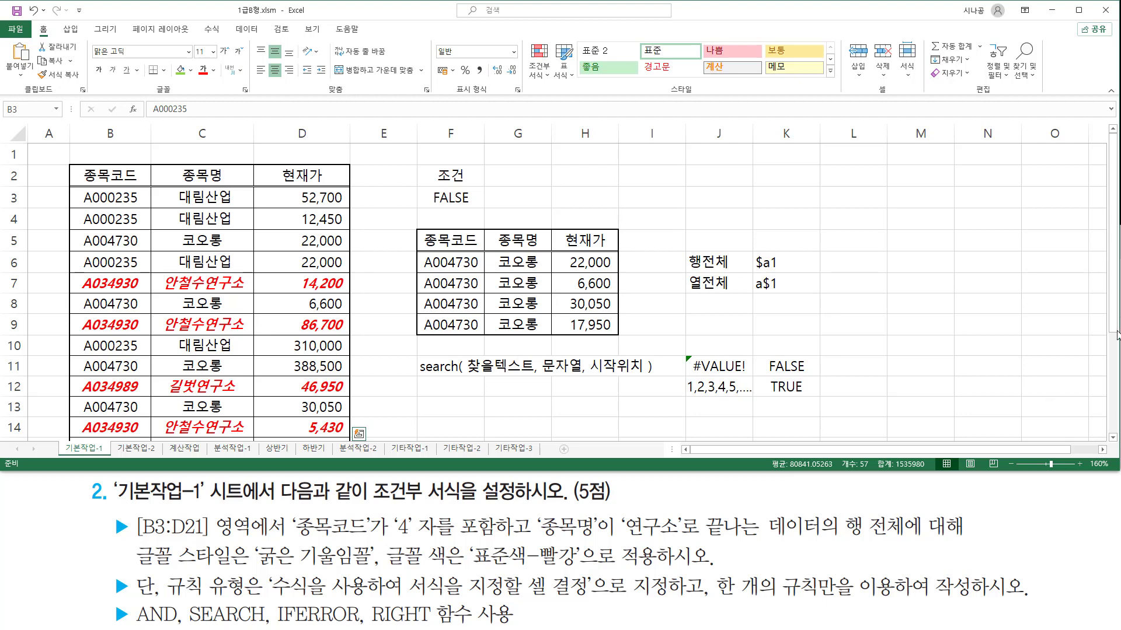
- Check the formatted rows down to row 21 for 종목명 ending in 연구소 and 종목코드 containing 4
mouse_move(1114, 320)
mouse_down()
mouse_move(1117, 454)
mouse_move(1116, 439)
mouse_up()
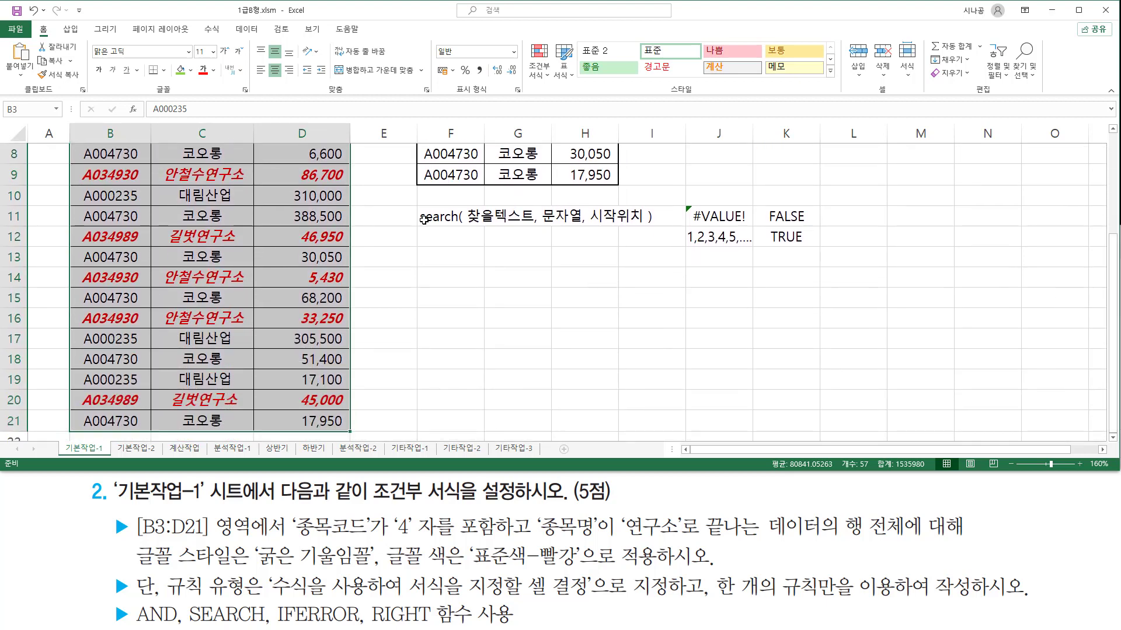
drag(203, 184, 241, 184)
drag(195, 246, 235, 246)
drag(206, 285, 242, 284)
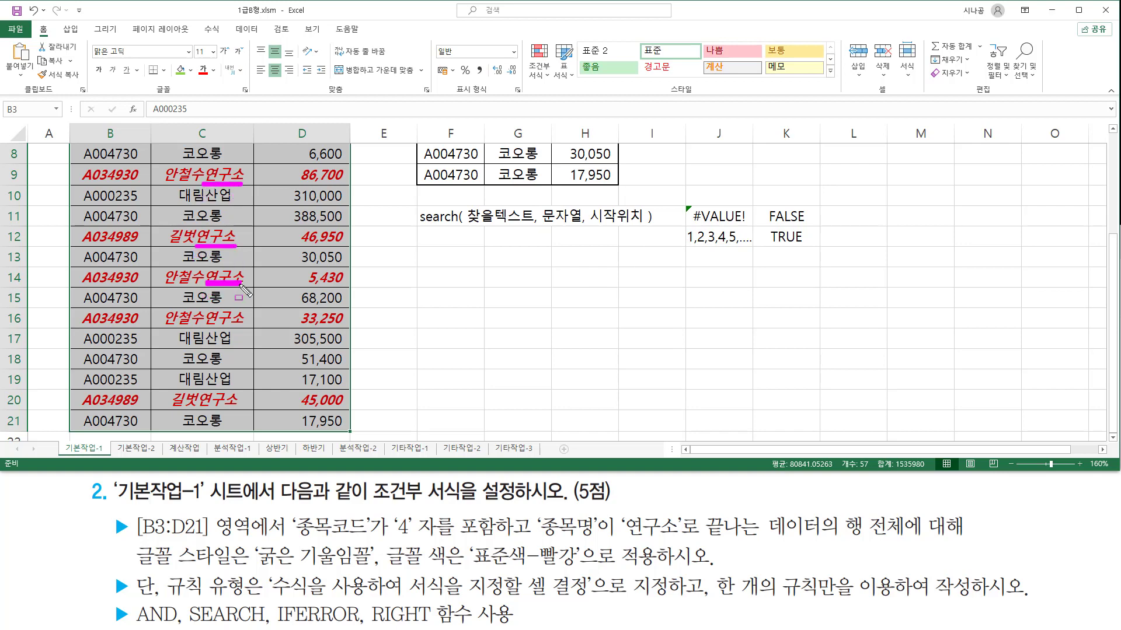
drag(220, 327, 243, 327)
drag(199, 407, 236, 407)
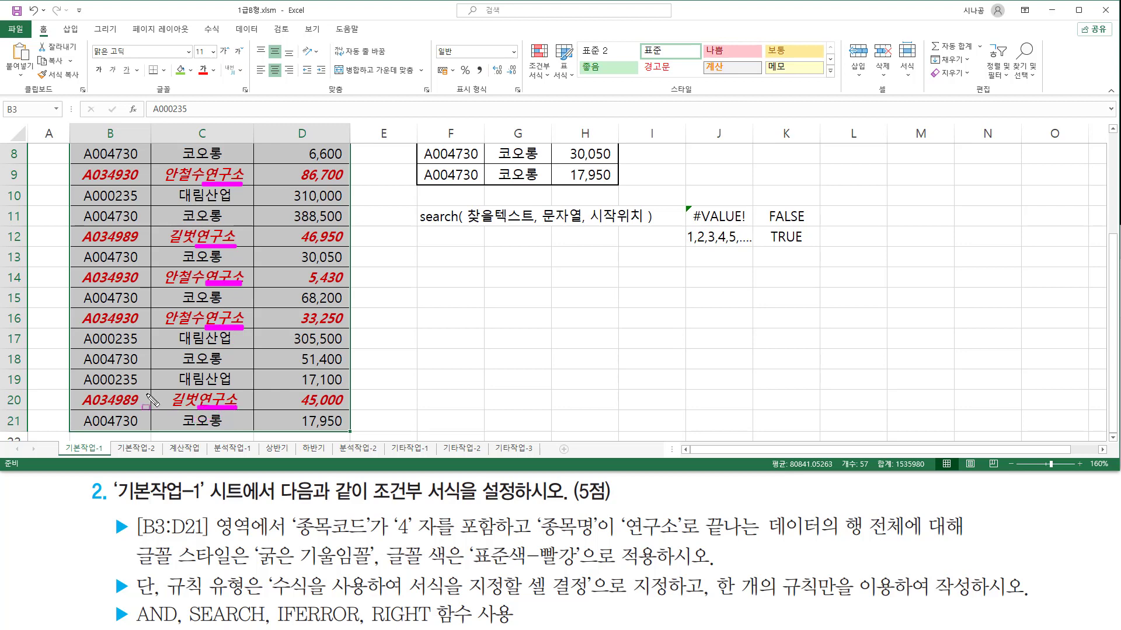
mouse_move(110, 393)
mouse_down()
mouse_move(118, 408)
mouse_move(108, 392)
mouse_up()
mouse_move(107, 309)
mouse_down()
mouse_move(108, 328)
mouse_move(107, 309)
mouse_up()
mouse_move(106, 267)
mouse_down()
mouse_move(108, 289)
mouse_move(121, 281)
mouse_up()
mouse_move(107, 228)
mouse_down()
mouse_move(120, 246)
mouse_move(107, 228)
mouse_up()
mouse_move(107, 165)
mouse_down()
mouse_move(107, 182)
mouse_move(122, 176)
mouse_move(108, 164)
mouse_up()
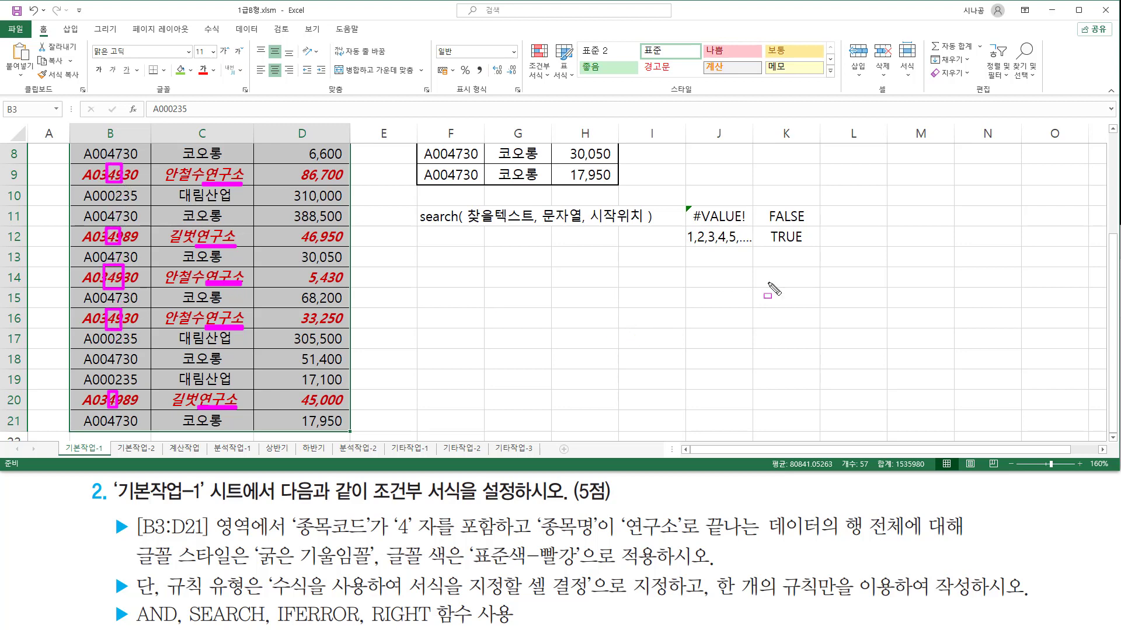
key(Escape)
drag(1112, 274, 1118, 169)
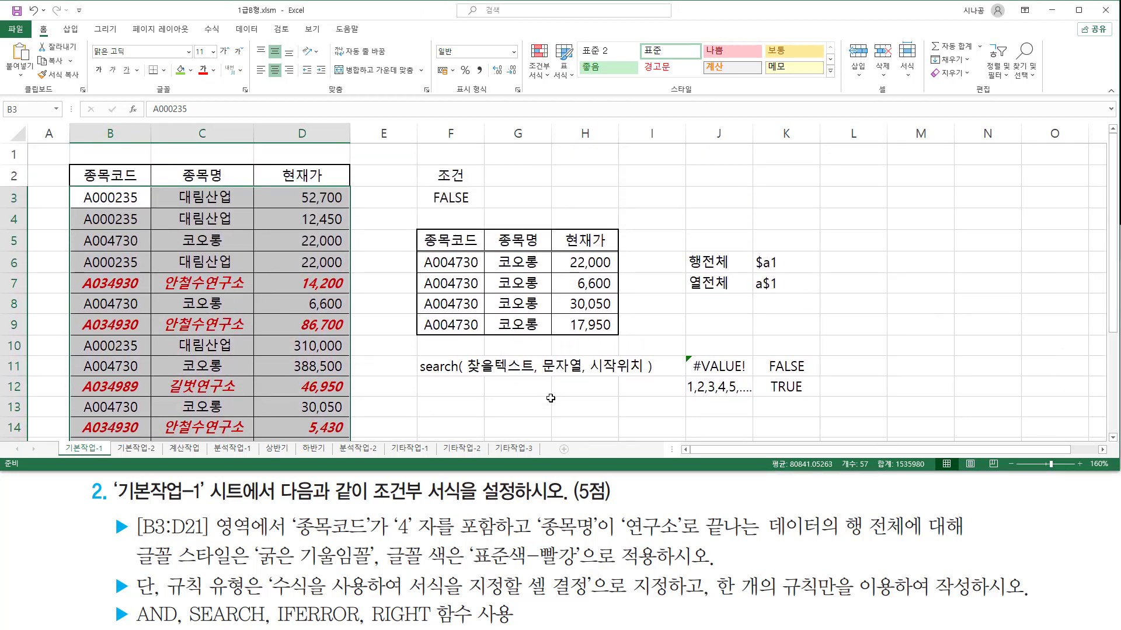
- Enter the rule's formula as text in F13: =and( iferror( search( 4, $B3 ) , false ), right( $C3, 3 ) ="연구소" )
click(478, 407)
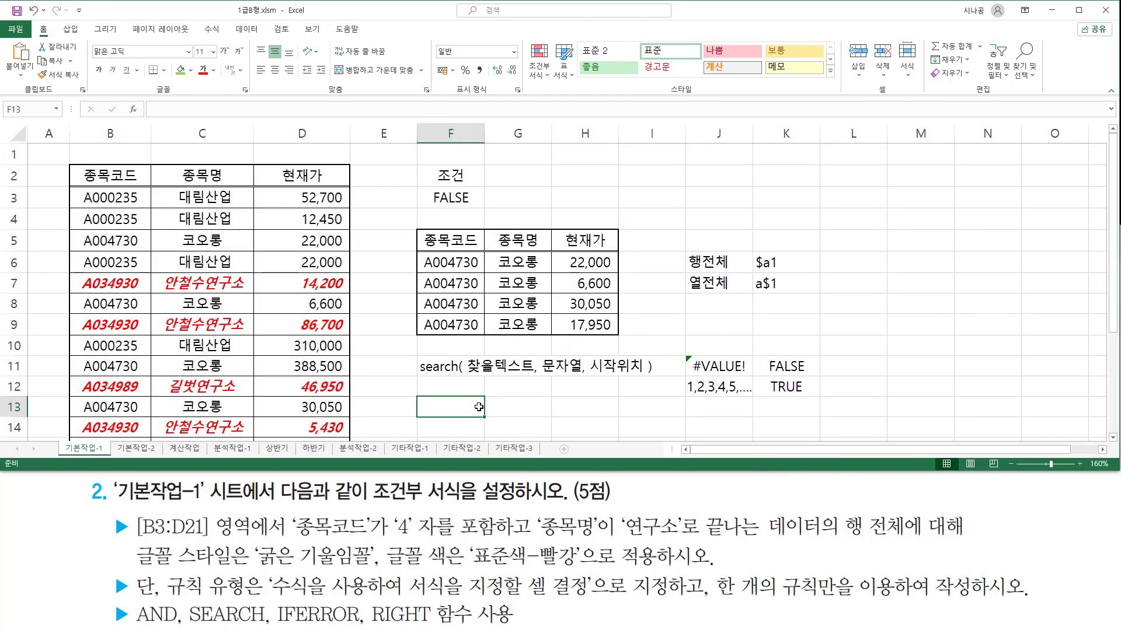
text(')
text(=and(    iferror(    search( 4, $B3 ) , false ),  right( $C3, 3 ) ="연구소"  ))
key(Return)
- Change the font color of the formula text in F13 to red
click(479, 407)
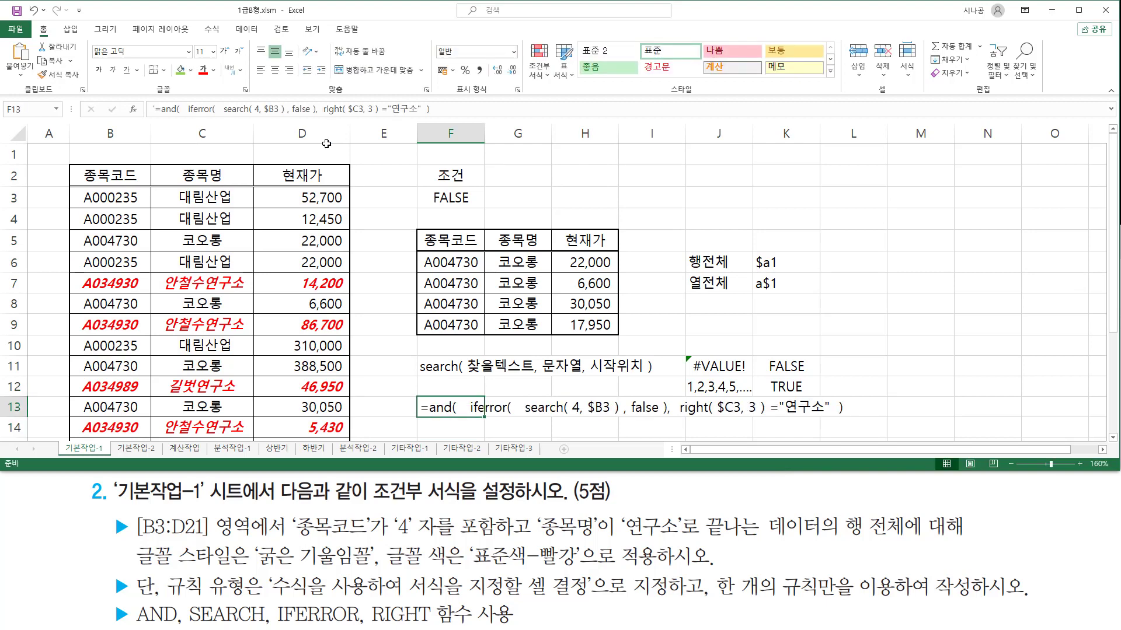
click(203, 69)
click(261, 70)
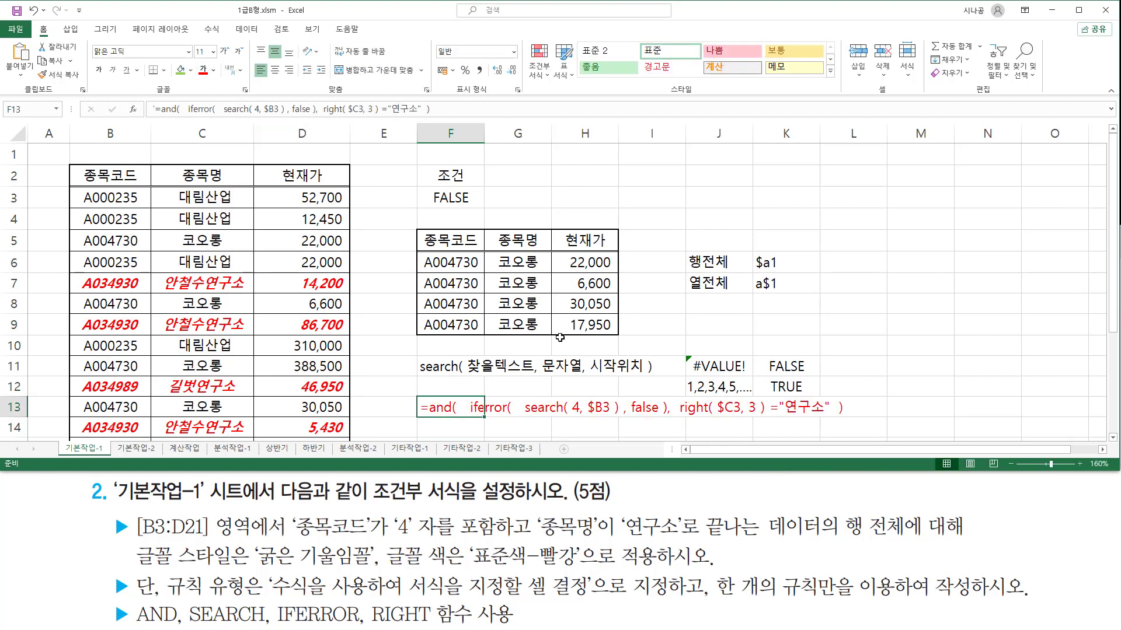
click(986, 323)
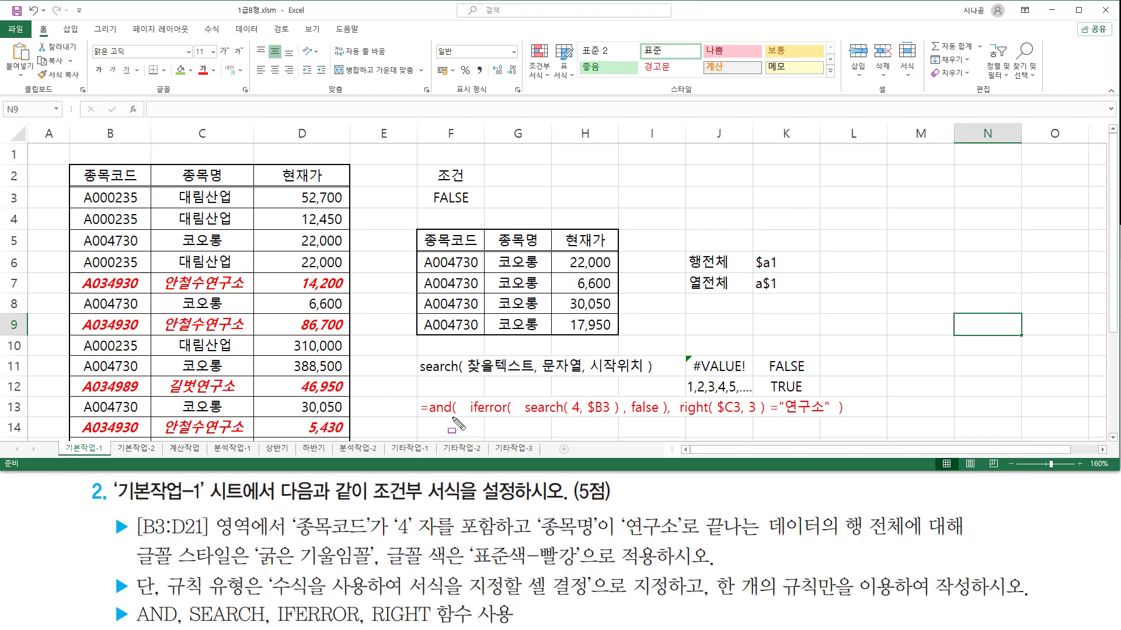
- Examine the two AND conditions in F13 and how IFERROR handles a SEARCH error for 종목코드 without a 4
drag(467, 417, 827, 418)
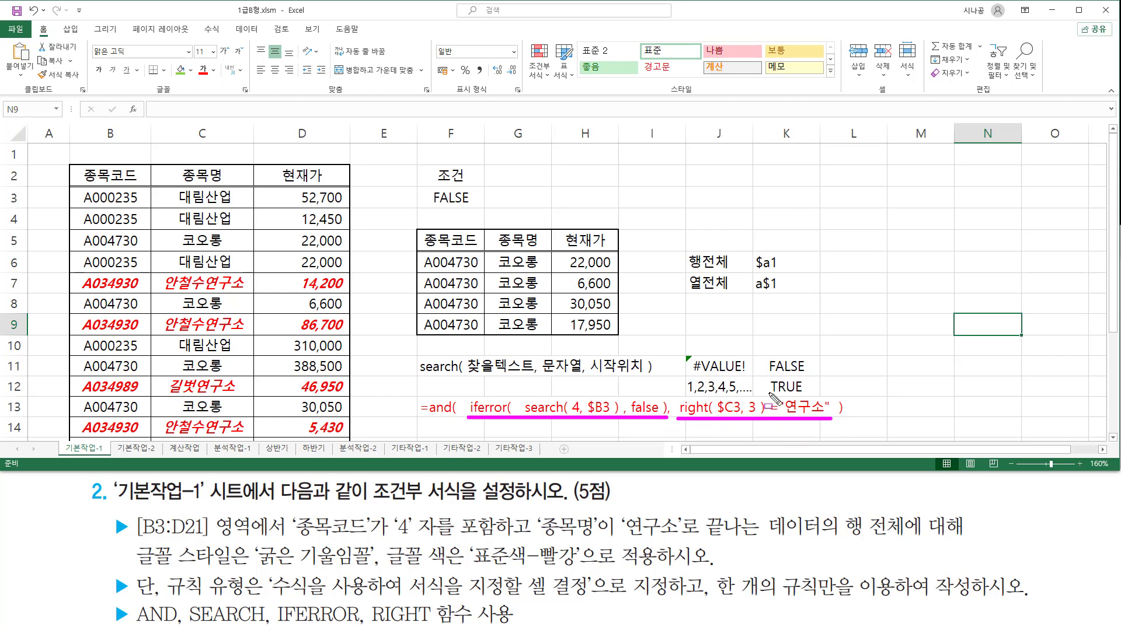
mouse_move(718, 399)
mouse_down()
mouse_move(738, 417)
mouse_move(833, 416)
mouse_up()
key(Escape)
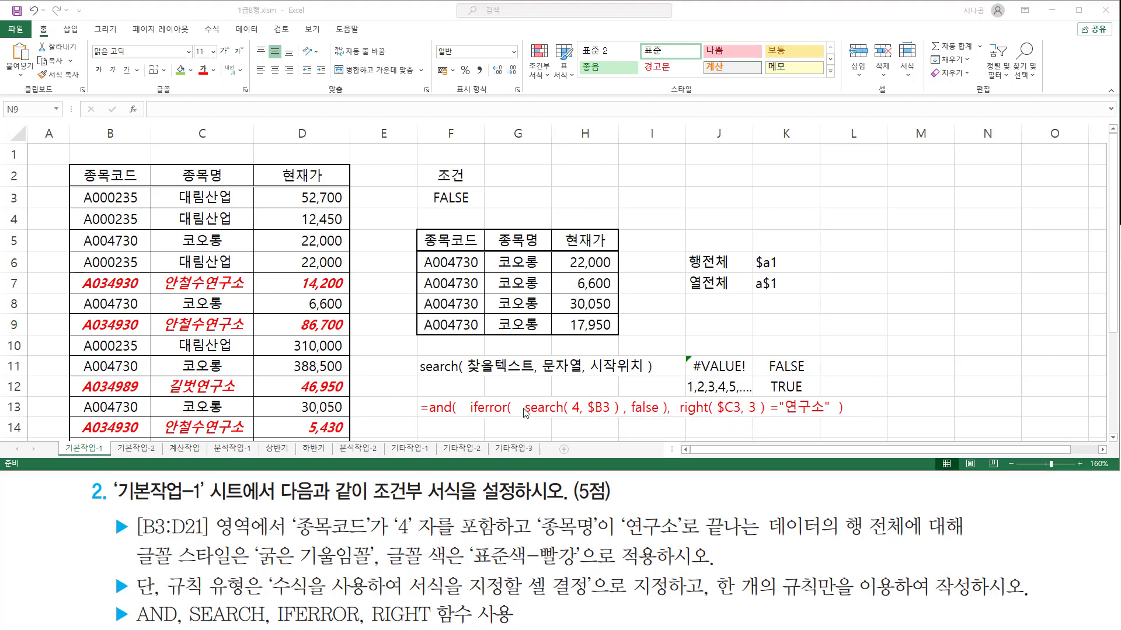
mouse_move(573, 398)
mouse_down()
mouse_move(577, 416)
mouse_move(612, 416)
mouse_up()
mouse_move(75, 188)
mouse_down()
mouse_move(76, 206)
mouse_move(140, 188)
mouse_up()
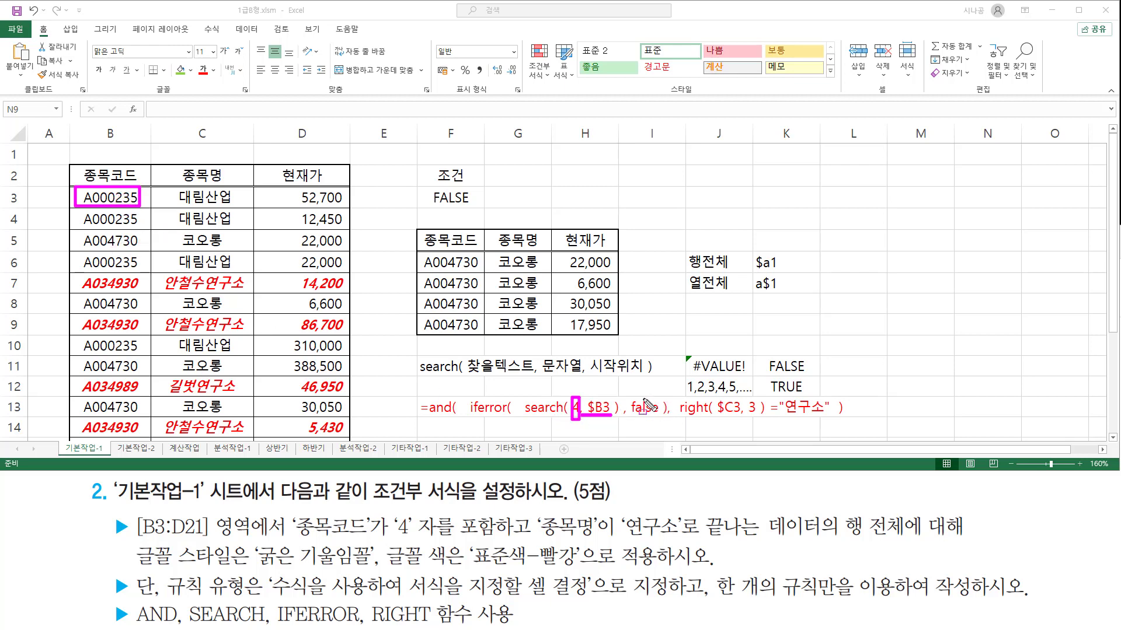
drag(690, 374, 753, 375)
drag(521, 394, 618, 421)
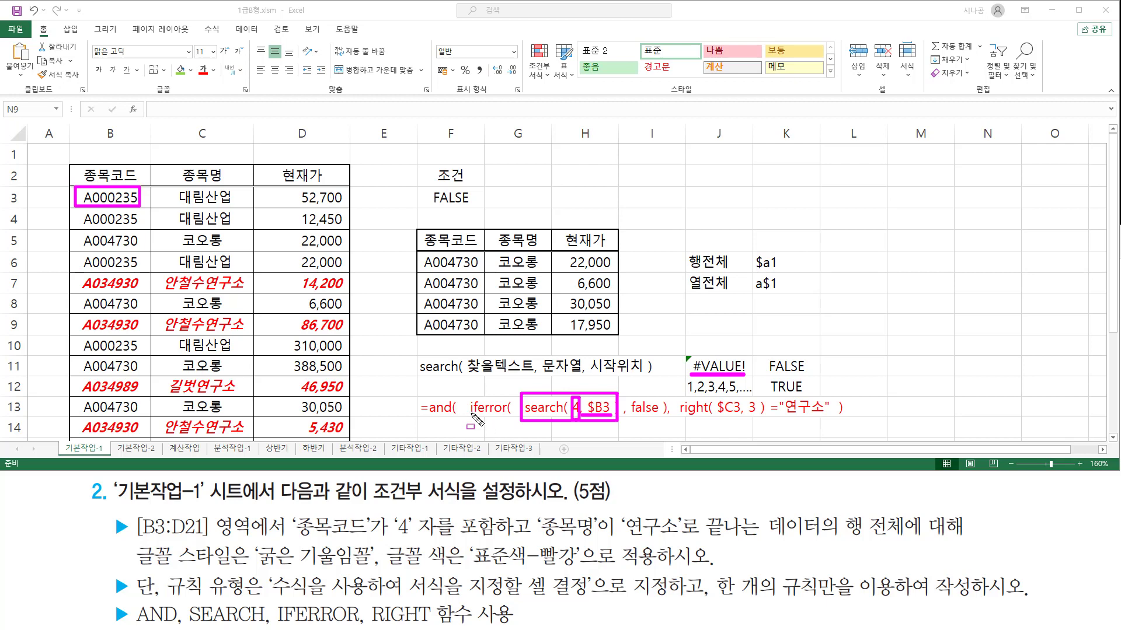
drag(470, 417, 509, 417)
drag(631, 417, 658, 417)
key(Escape)
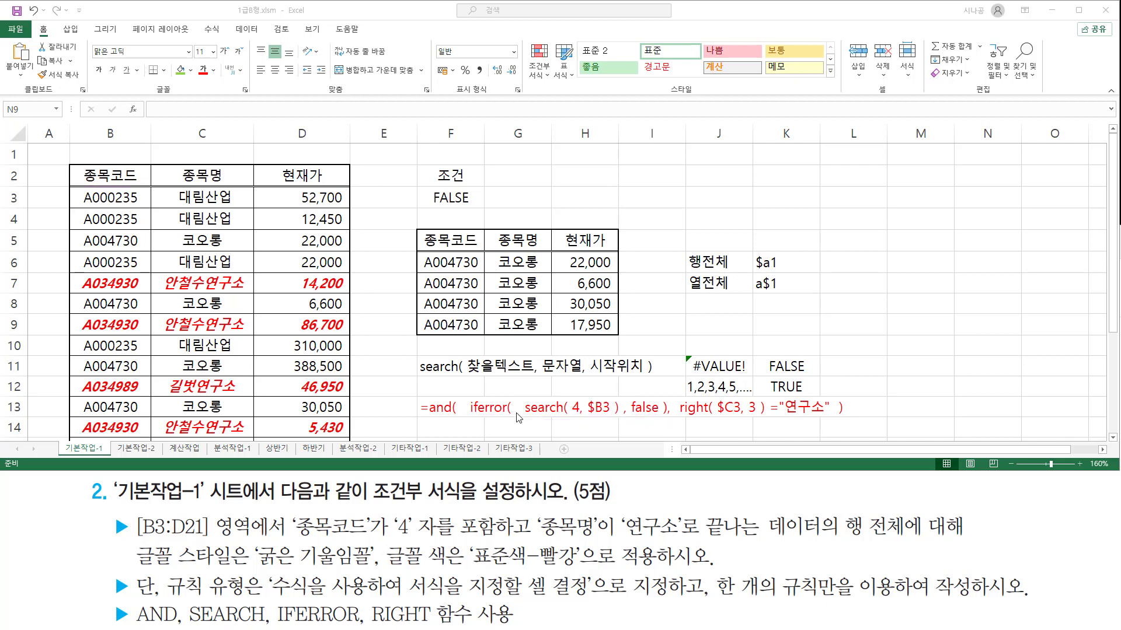
- Examine how numeric SEARCH results count as TRUE and why IFERROR returns false for the error case
mouse_move(524, 399)
mouse_down()
mouse_move(541, 418)
mouse_move(618, 420)
mouse_up()
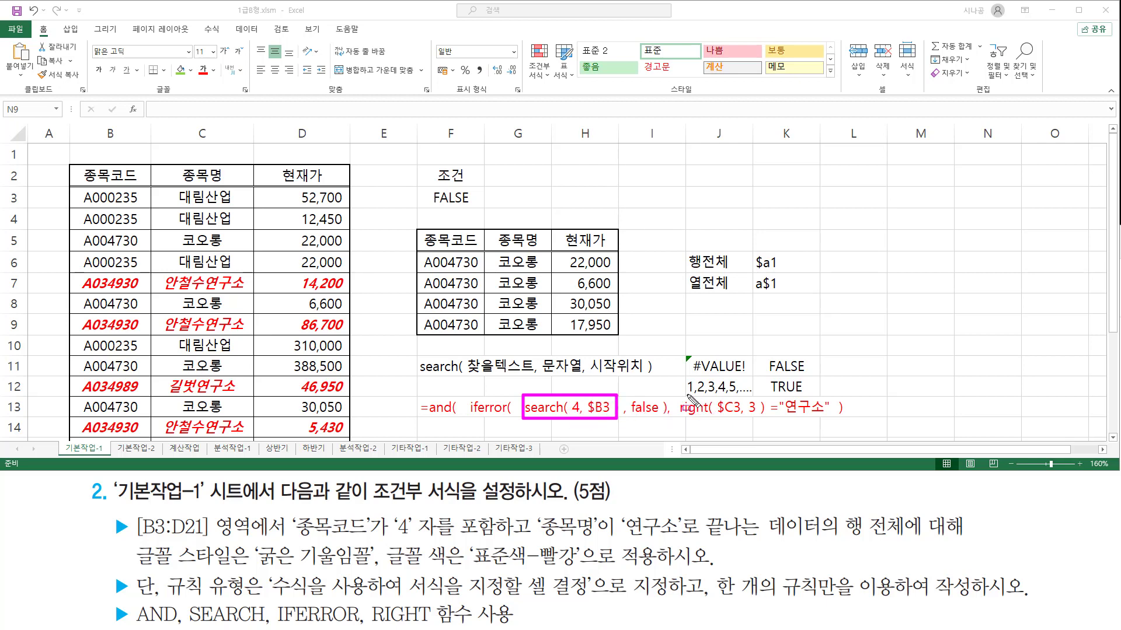
drag(685, 395, 753, 395)
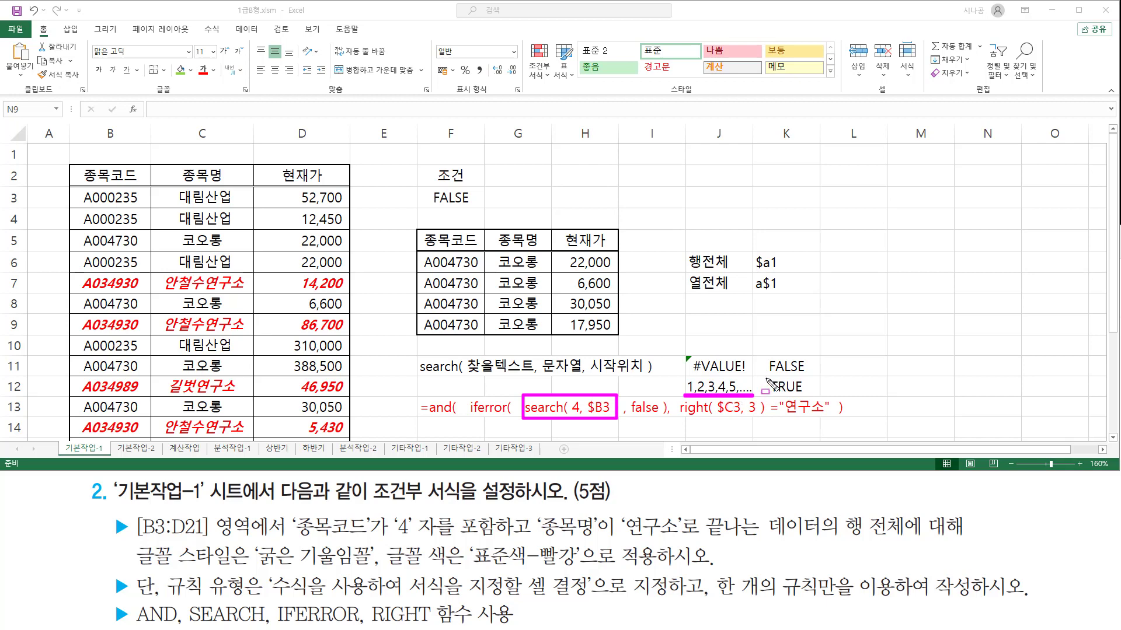
mouse_move(764, 376)
mouse_down()
mouse_move(787, 400)
mouse_move(812, 398)
mouse_up()
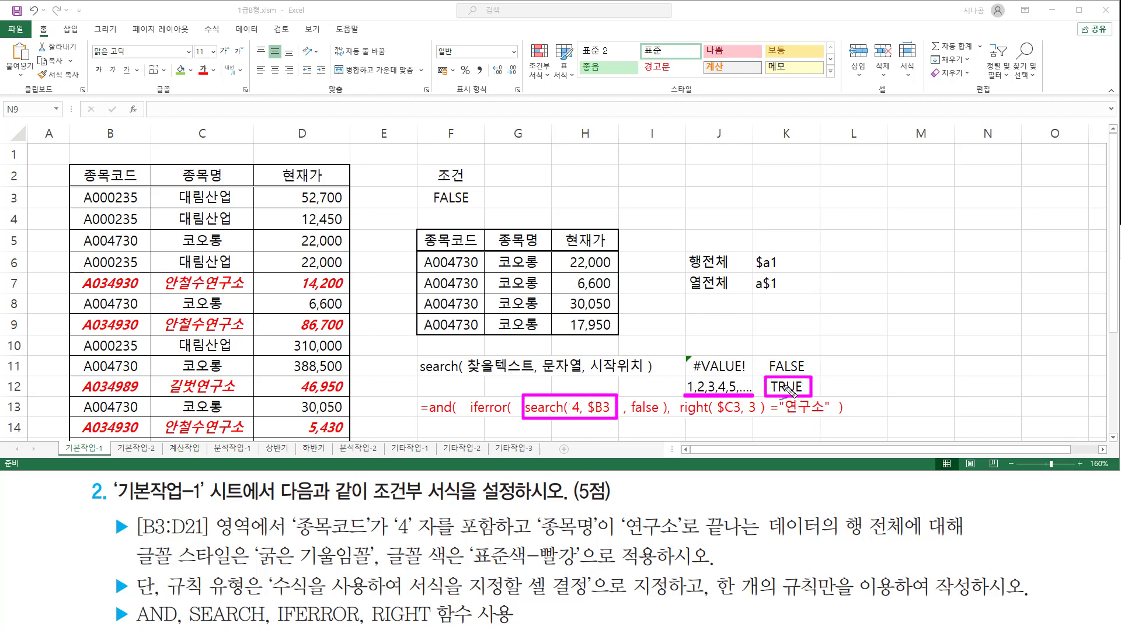
drag(808, 385, 824, 377)
drag(704, 357, 731, 340)
drag(467, 415, 503, 416)
drag(630, 416, 660, 416)
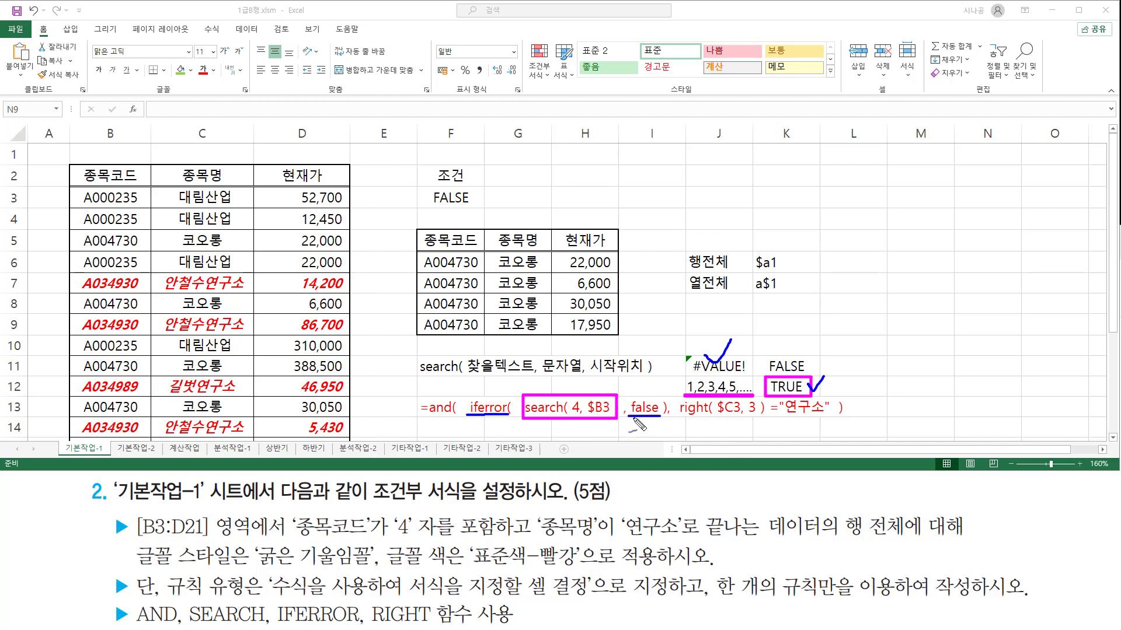
key(Escape)
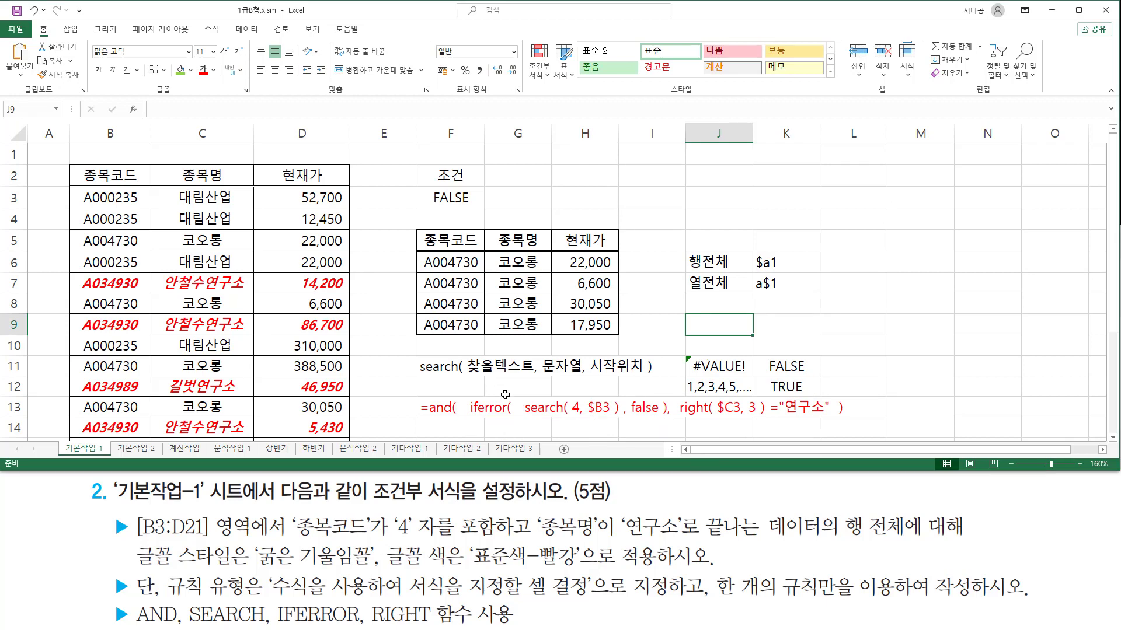
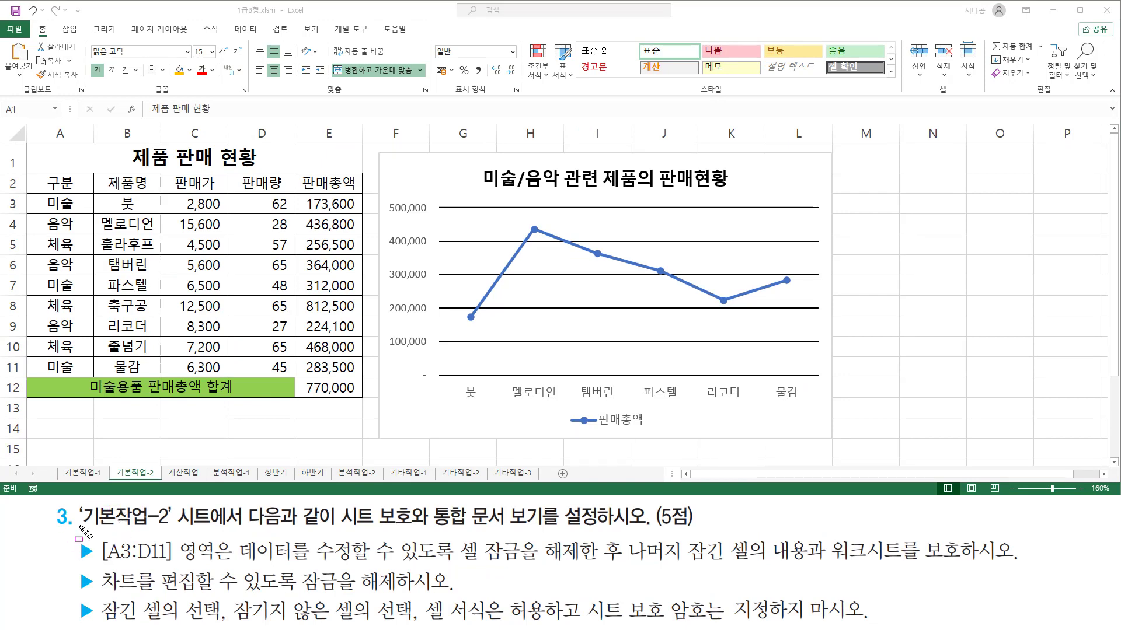
- Examine the sheet protection task for 기본작업-2, including its table, its chart and the A3:D11 range whose cells must be unlocked
mouse_move(79, 530)
mouse_down()
mouse_move(173, 529)
mouse_move(176, 503)
mouse_up()
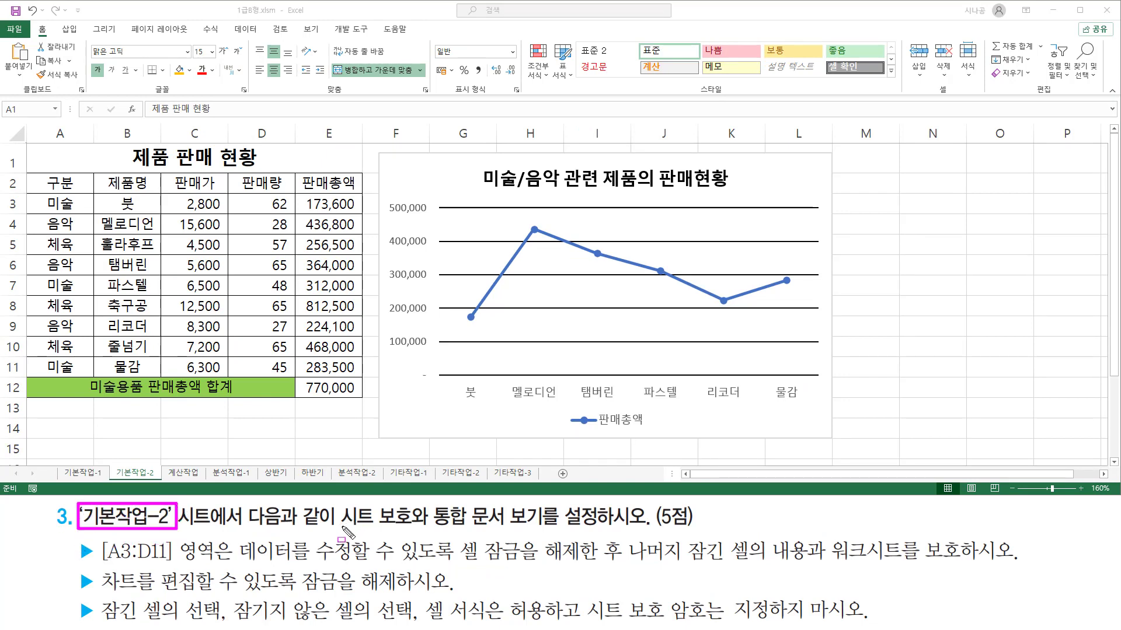
drag(343, 528, 540, 529)
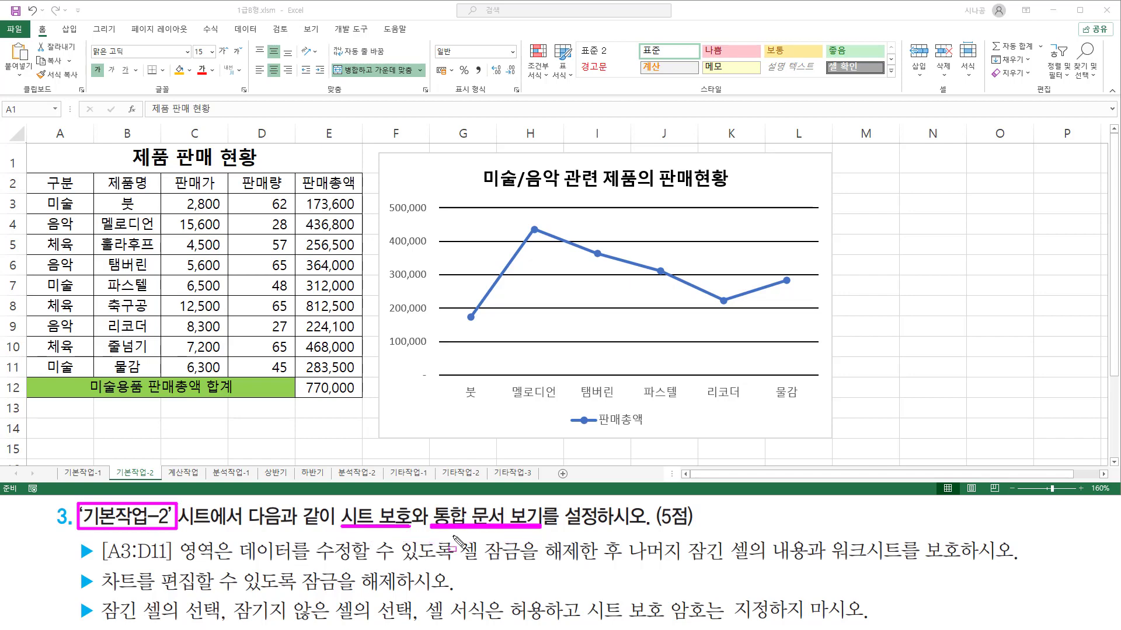
drag(109, 465, 155, 482)
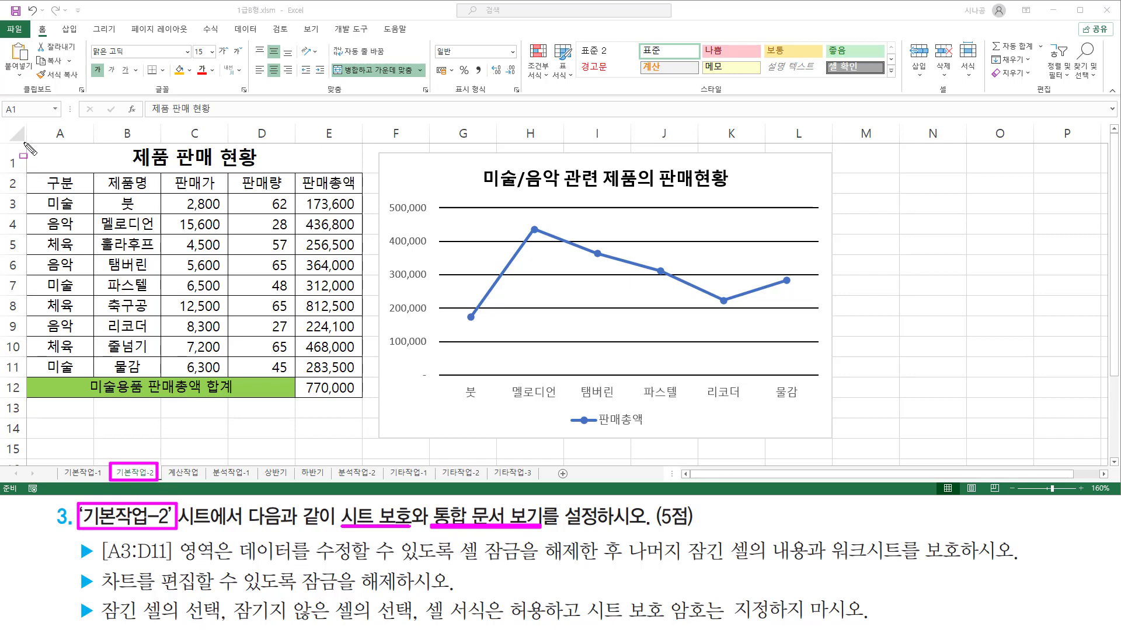
mouse_move(24, 142)
mouse_down()
mouse_move(271, 363)
mouse_move(363, 400)
mouse_up()
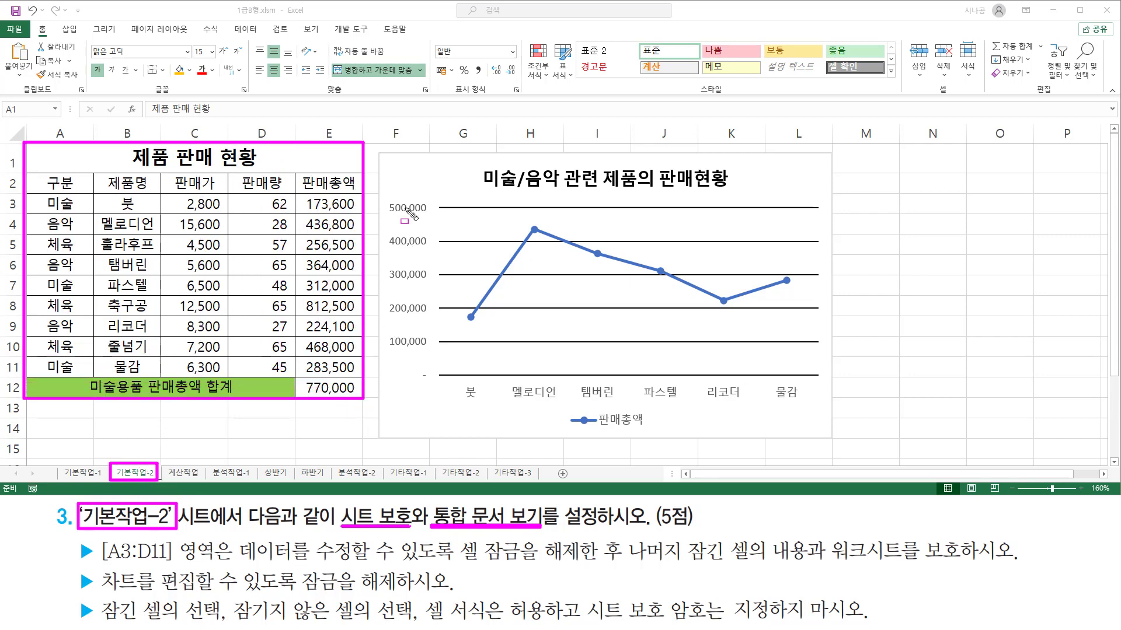
drag(382, 153, 382, 172)
drag(397, 225, 832, 440)
key(Escape)
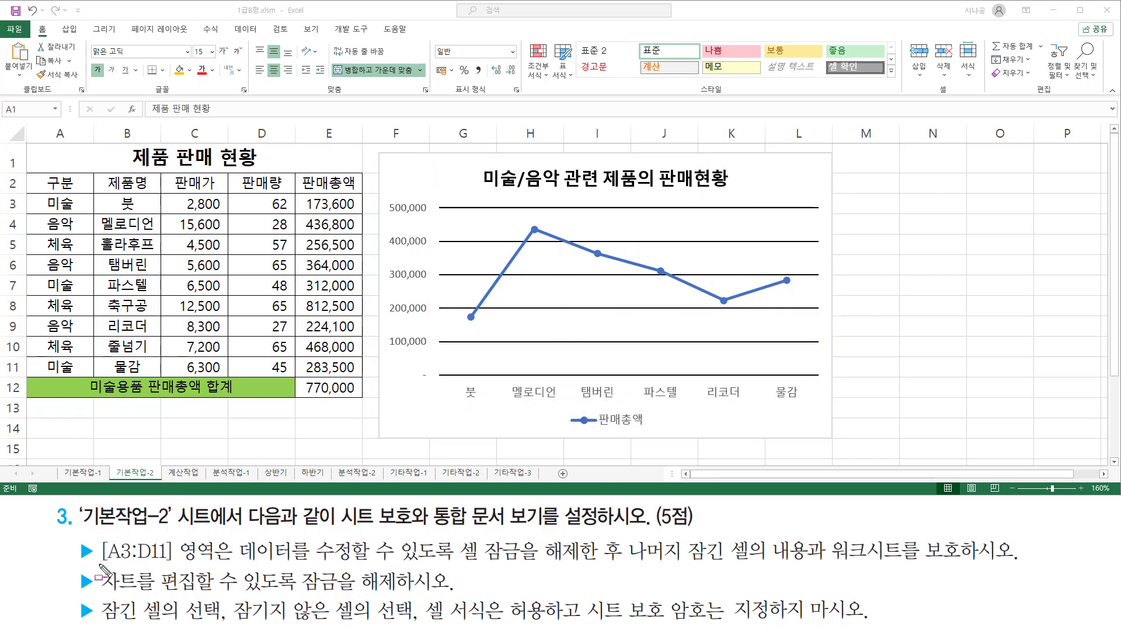
mouse_move(99, 565)
mouse_down()
mouse_move(230, 565)
mouse_move(234, 542)
mouse_up()
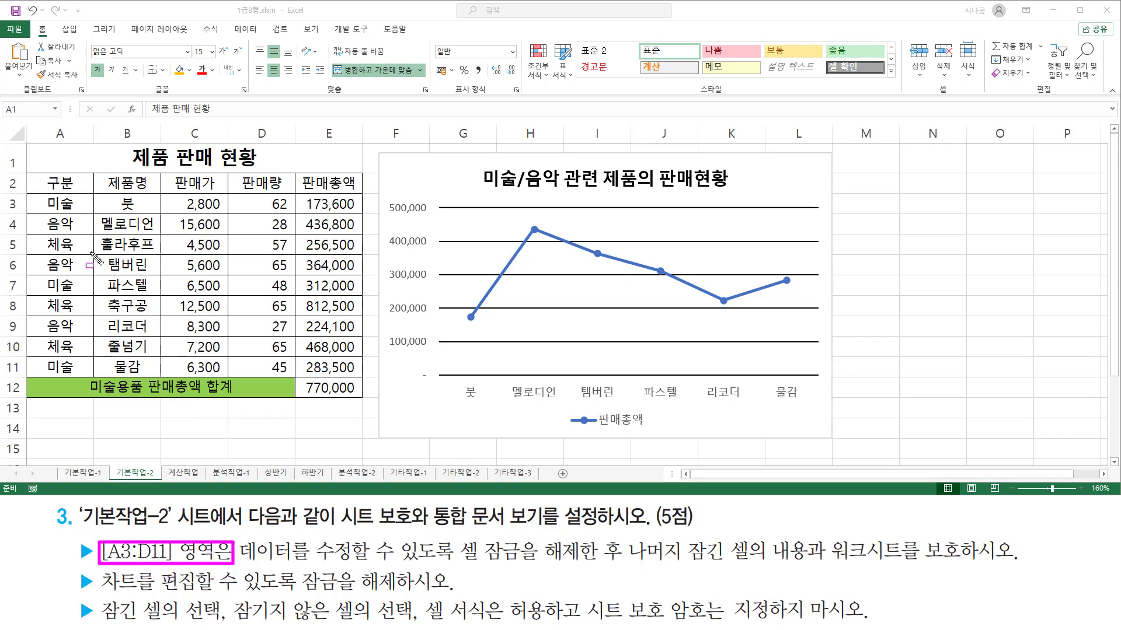
drag(67, 214, 79, 213)
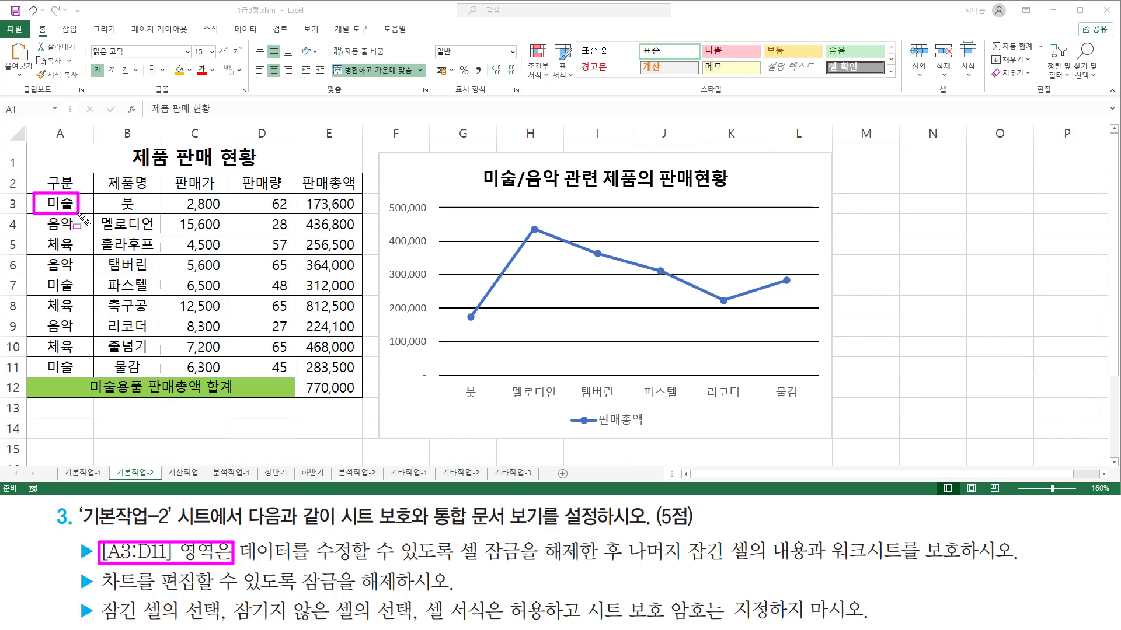
mouse_move(79, 214)
mouse_down()
mouse_move(122, 318)
mouse_move(325, 385)
mouse_move(291, 377)
mouse_up()
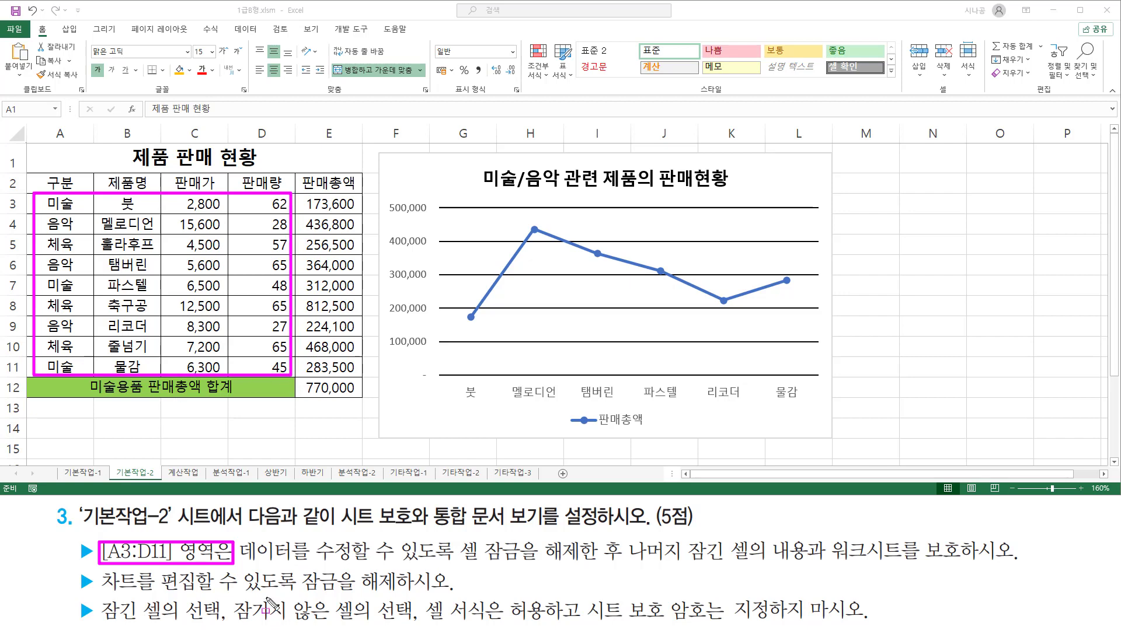
drag(241, 562, 624, 570)
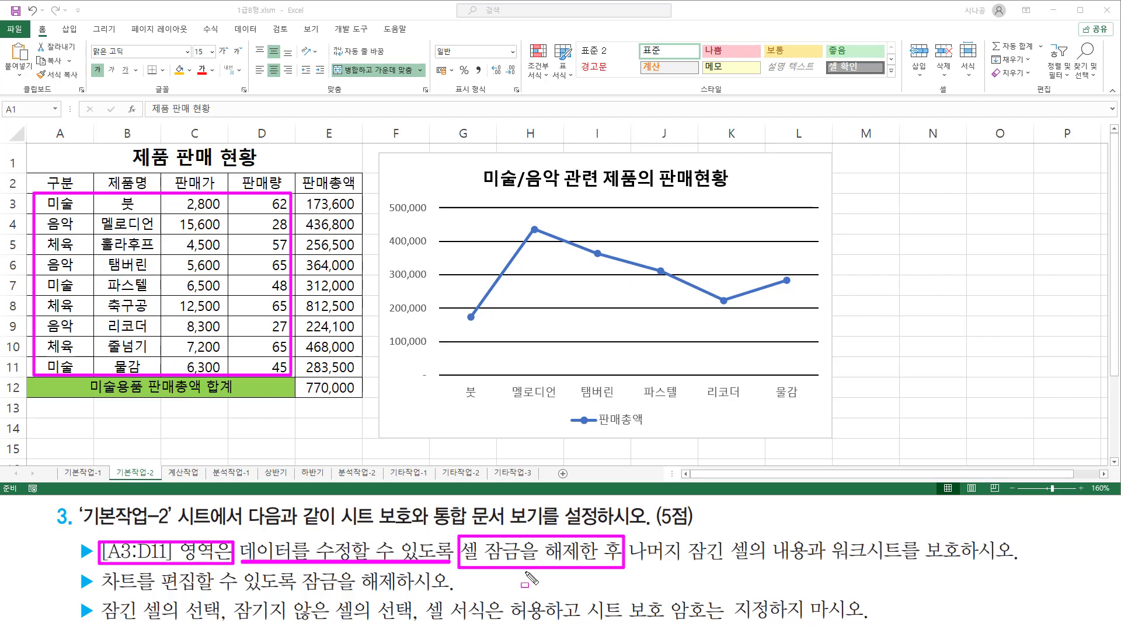
key(Escape)
- Unlock cells A3:D11 by turning off the 잠금 option in their cell format protection settings
drag(53, 203, 251, 361)
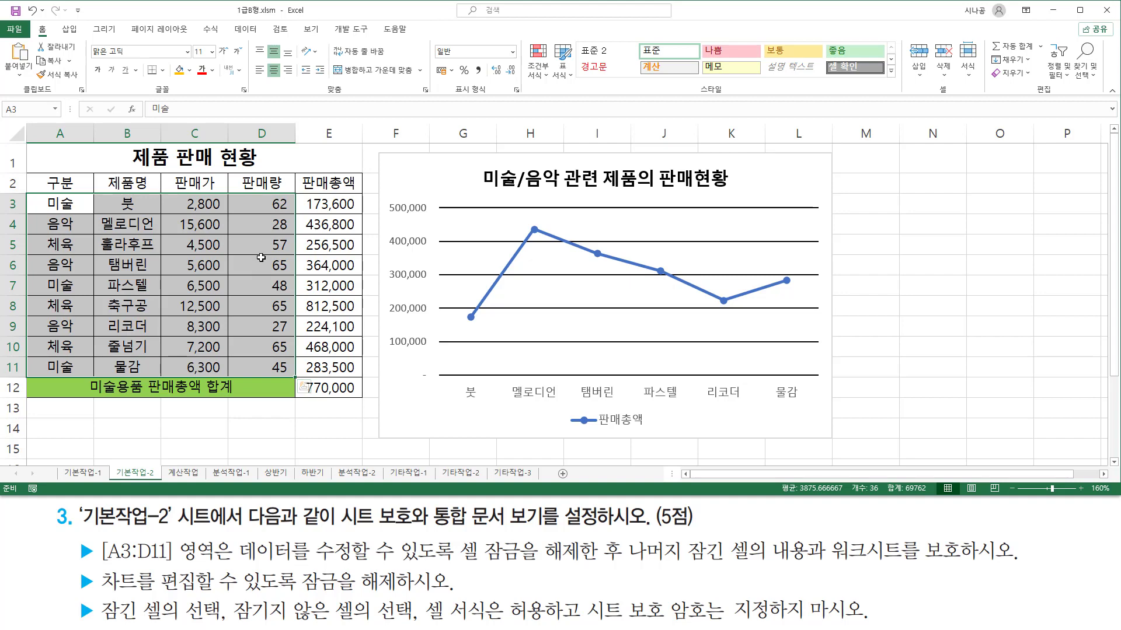
key(ctrl+1)
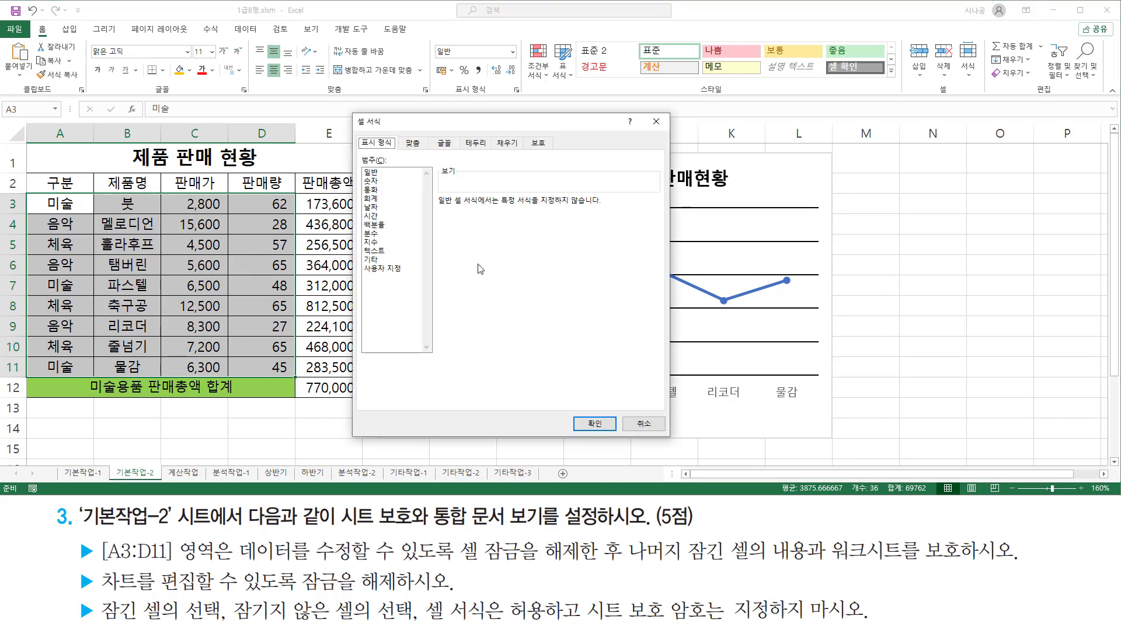
click(544, 144)
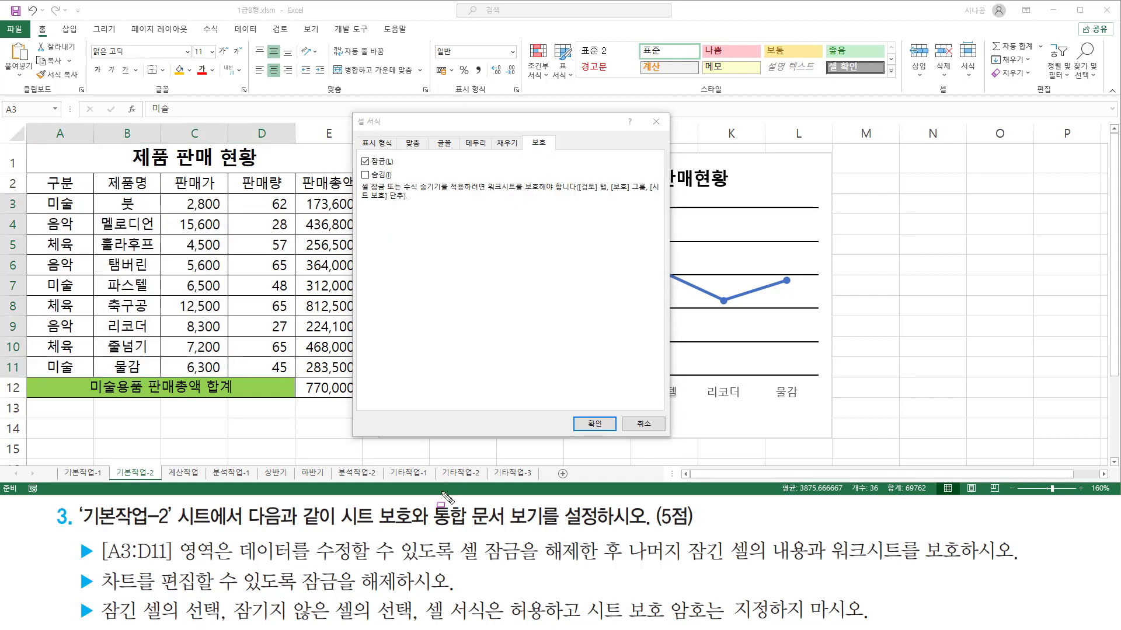
drag(100, 564, 587, 562)
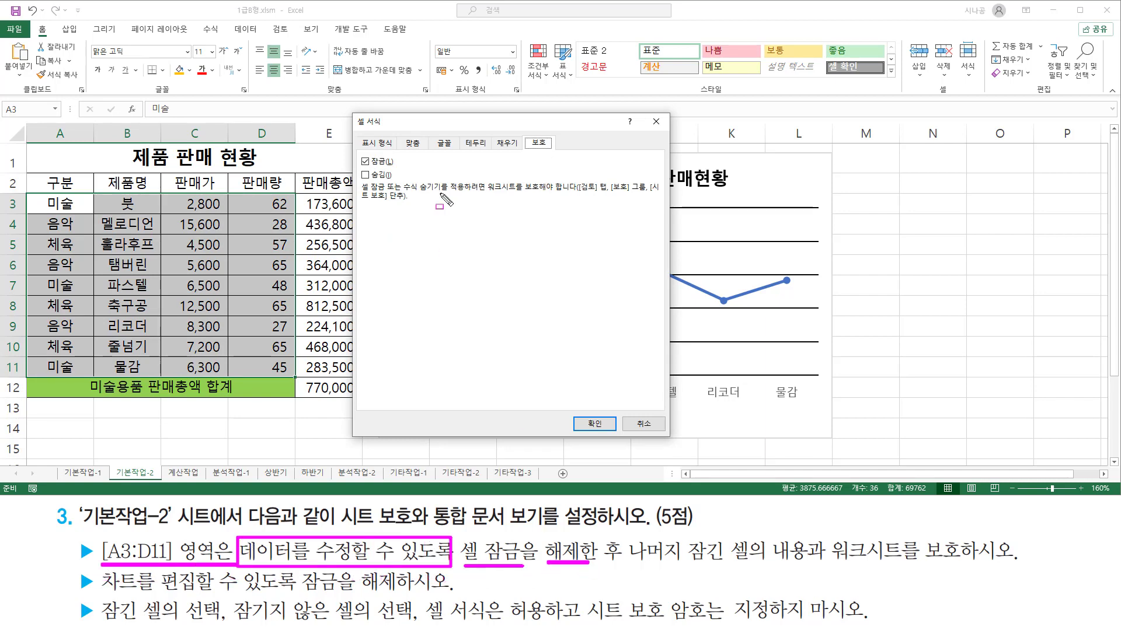
mouse_move(355, 152)
mouse_down()
mouse_move(367, 169)
mouse_move(402, 169)
mouse_up()
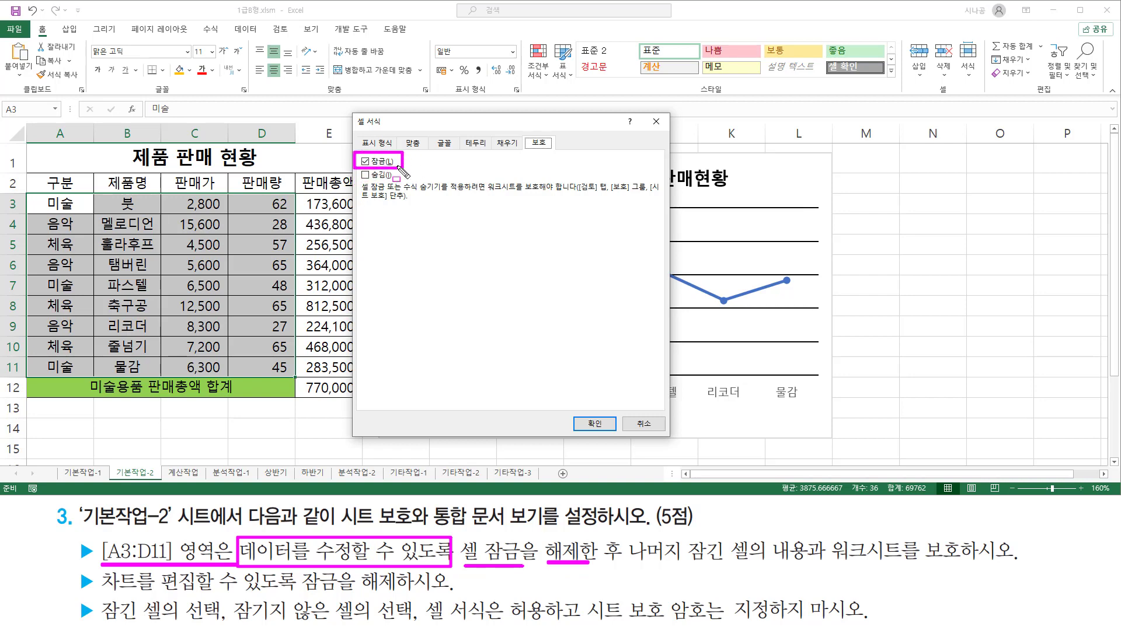
key(Escape)
click(373, 166)
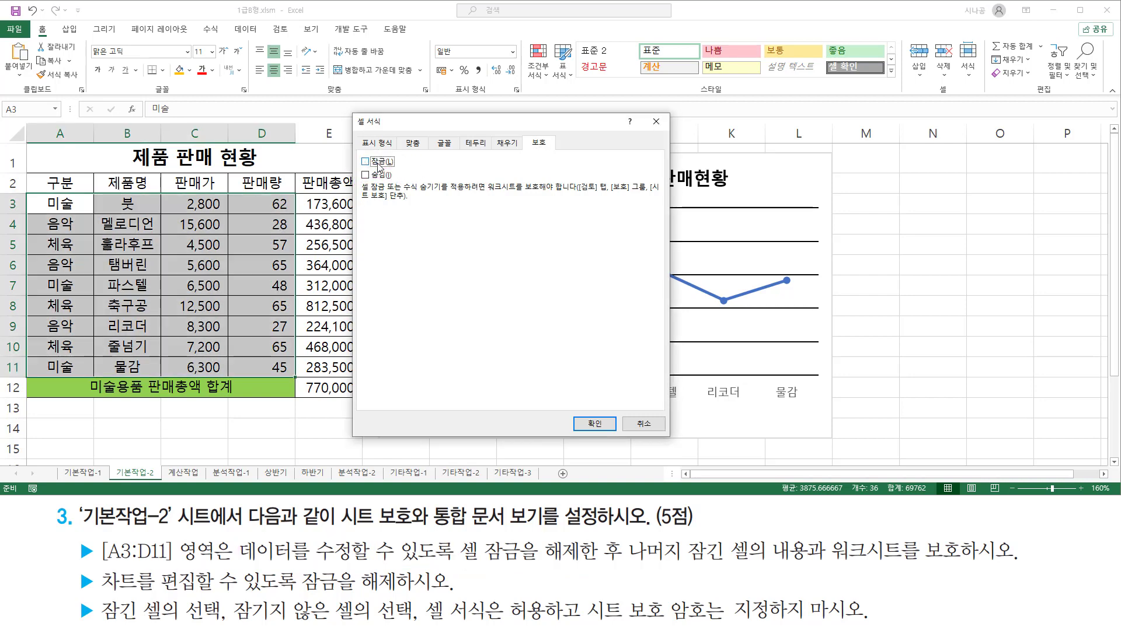
drag(359, 167, 396, 167)
drag(579, 412, 605, 439)
key(Escape)
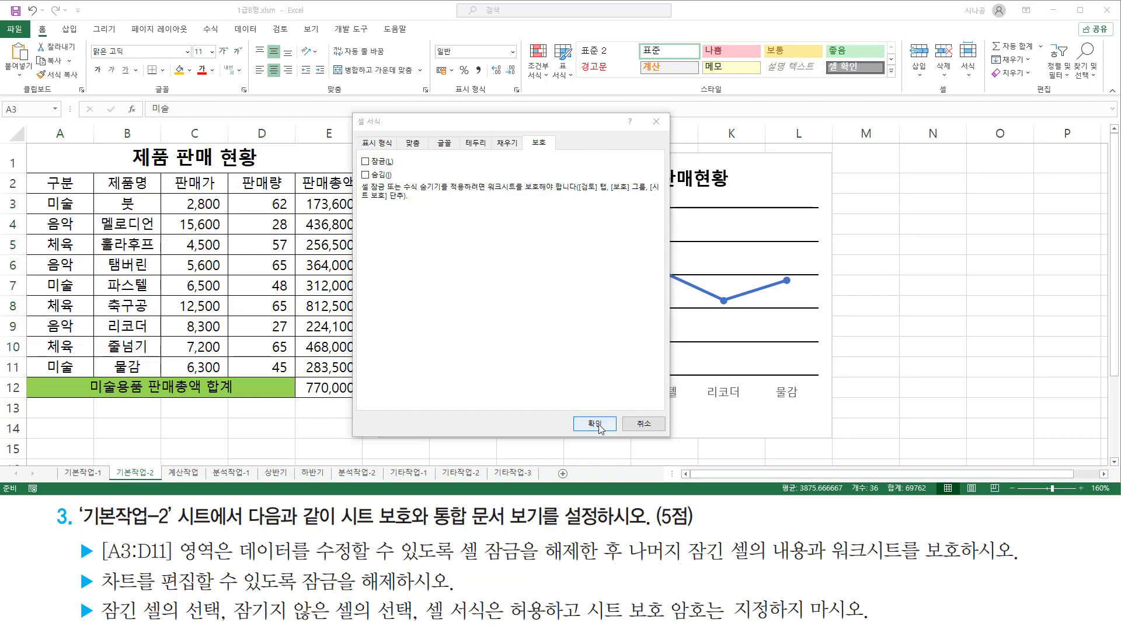
click(586, 418)
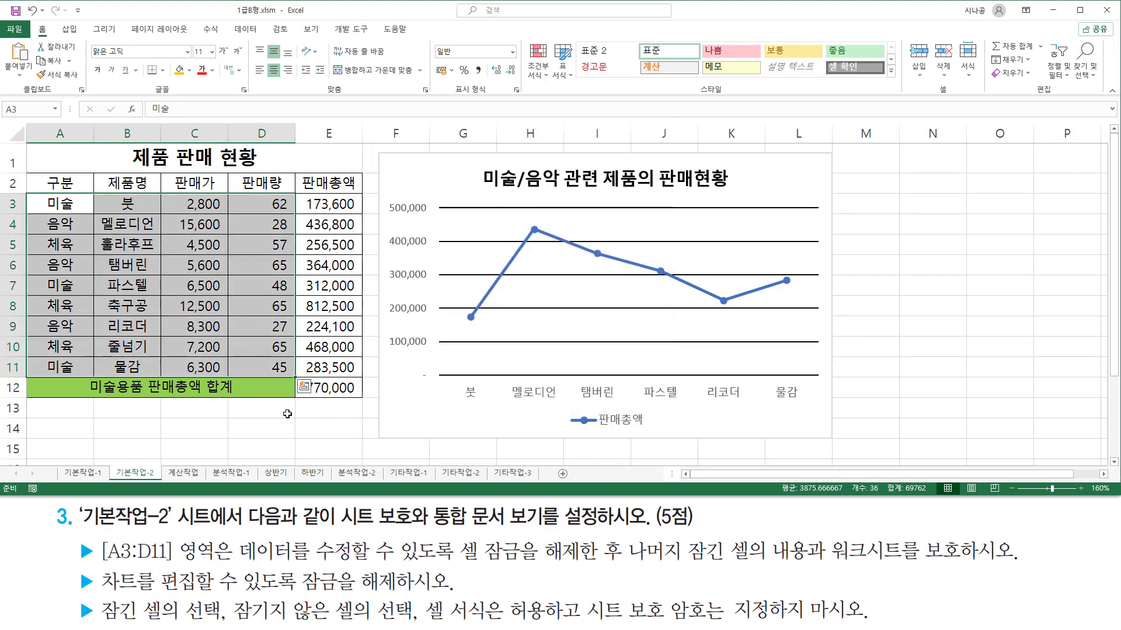
- Open the chart area formatting of the 미술/음악 관련 제품의 판매현황 chart and expand its 속성 settings
key(ctrl+2)
mouse_move(622, 533)
mouse_down()
mouse_move(621, 581)
mouse_move(690, 562)
mouse_move(963, 561)
mouse_up()
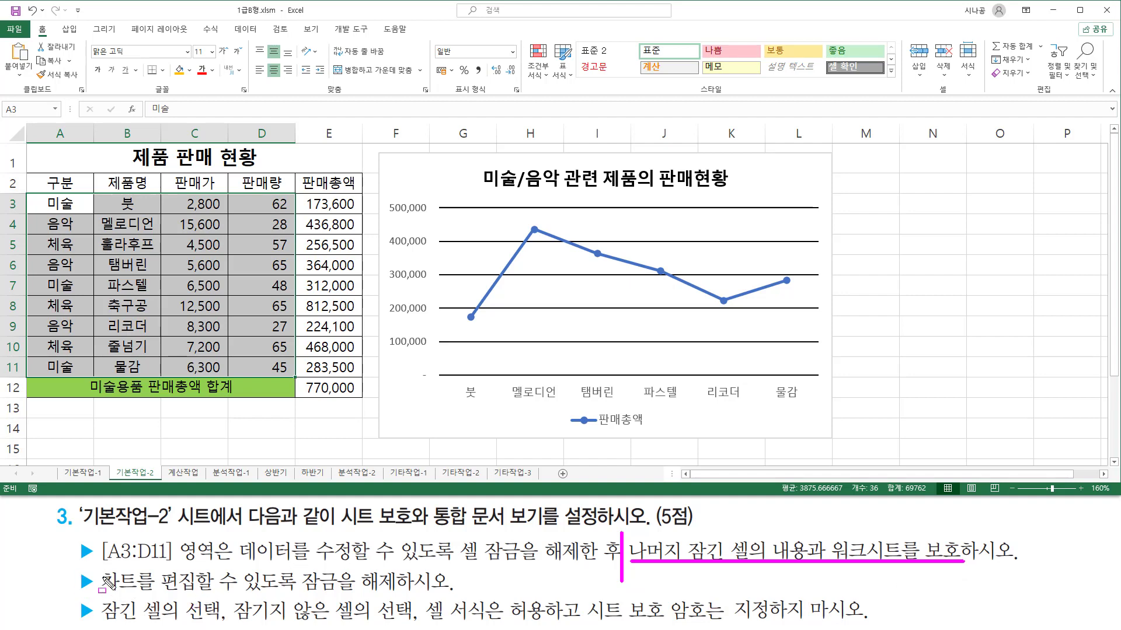
mouse_move(99, 568)
mouse_down()
mouse_move(112, 590)
mouse_move(142, 595)
mouse_move(405, 596)
mouse_up()
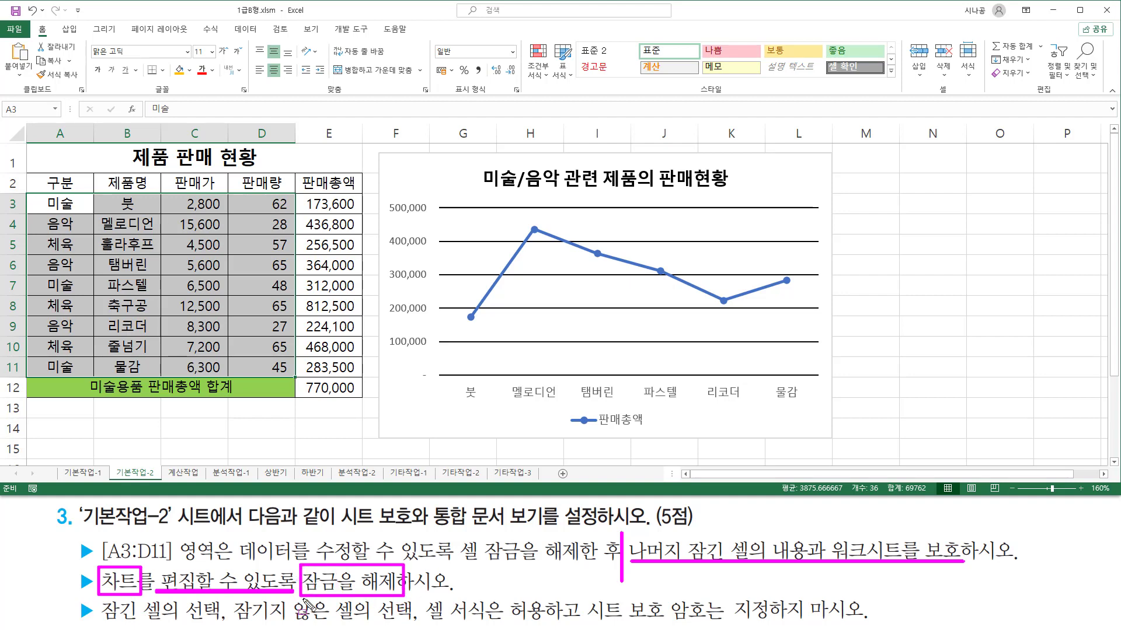
key(Escape)
click(791, 166)
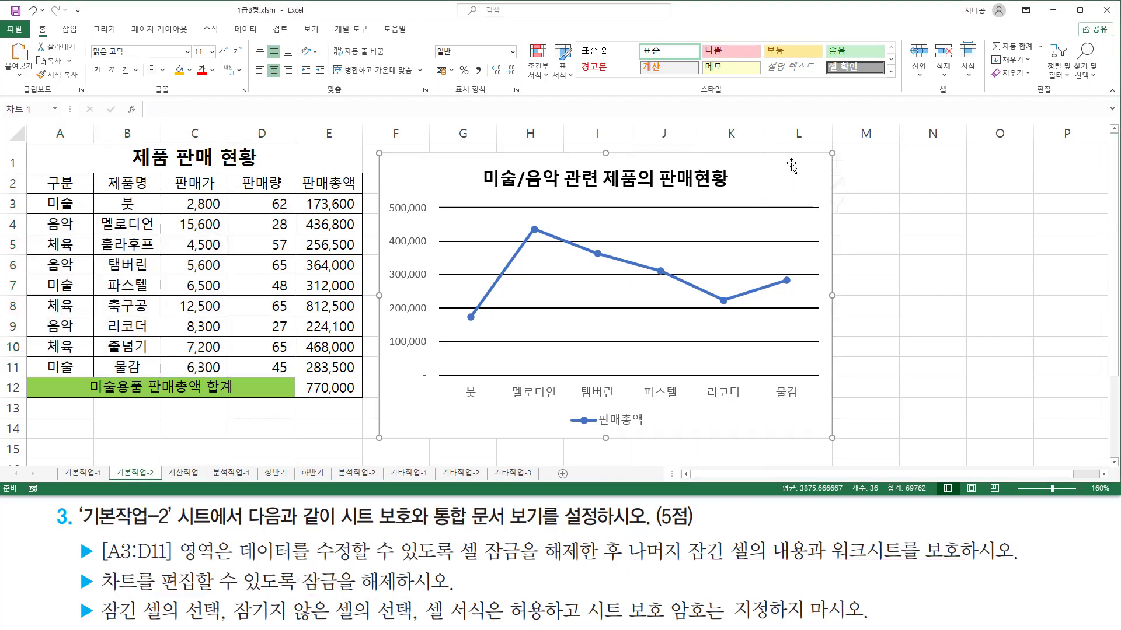
right_click(792, 166)
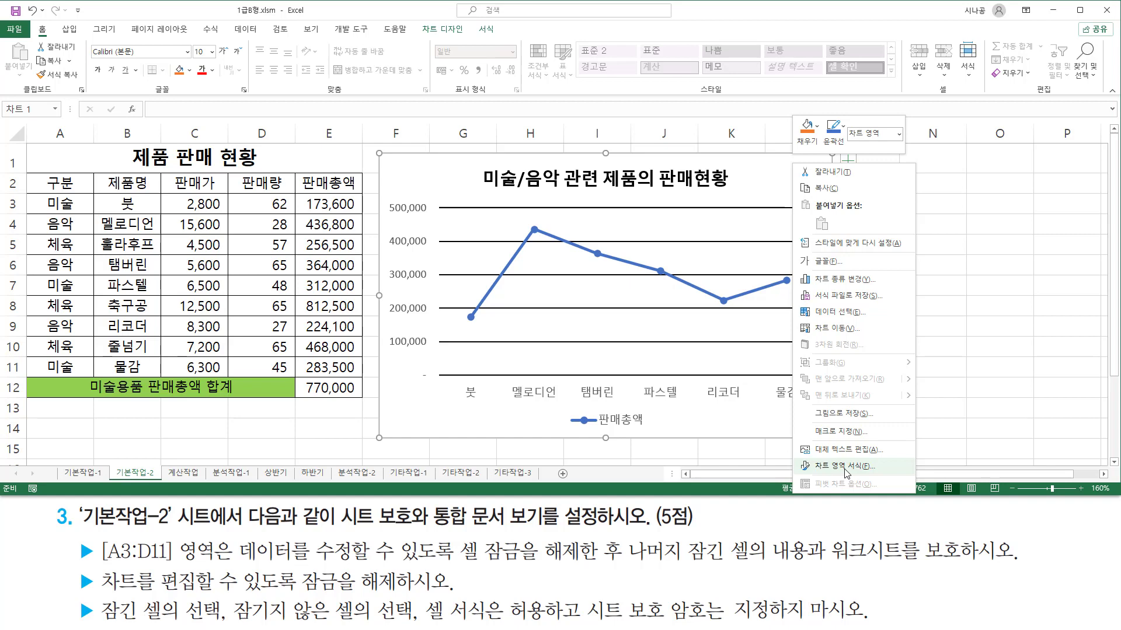
click(844, 466)
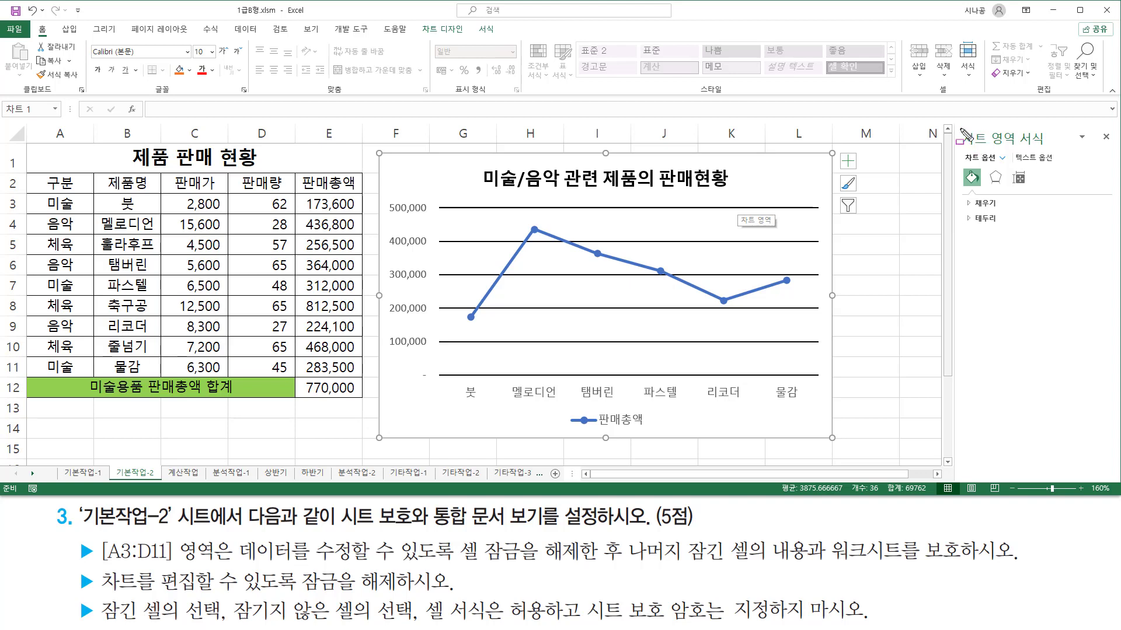
mouse_move(959, 128)
mouse_down()
mouse_move(1055, 150)
mouse_move(1027, 184)
mouse_move(1038, 191)
mouse_up()
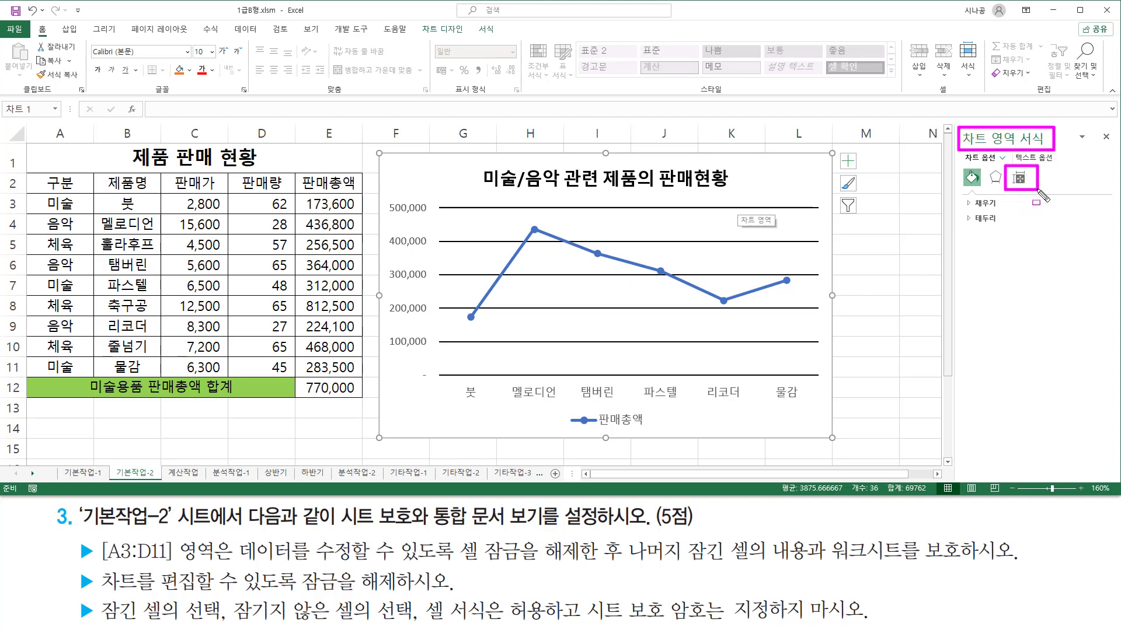
key(Escape)
click(1019, 178)
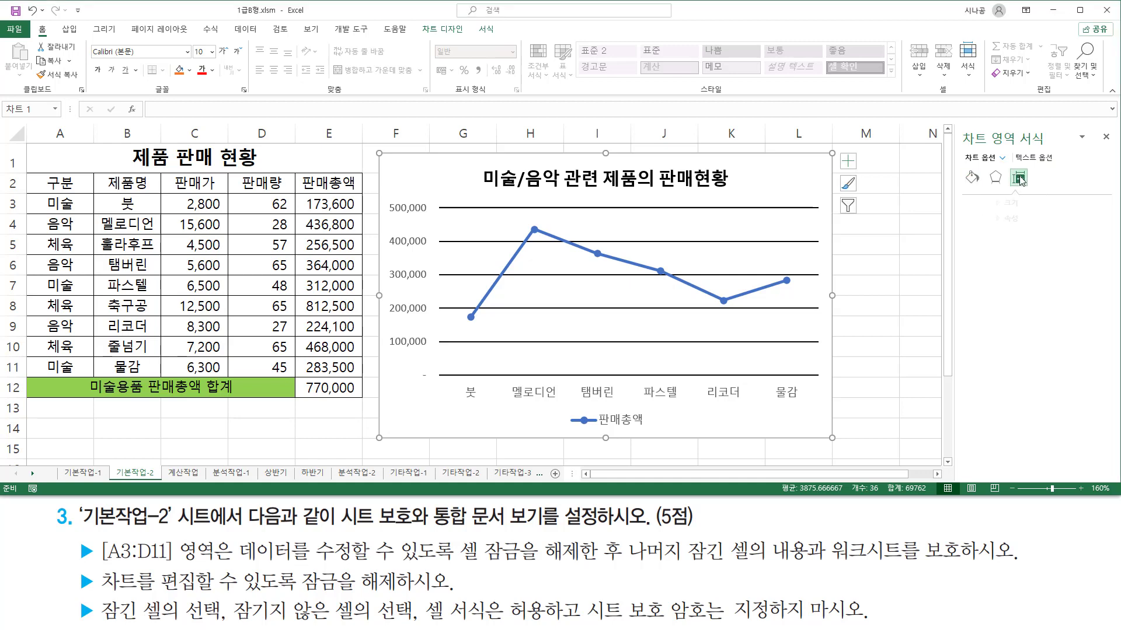
drag(958, 226, 1007, 226)
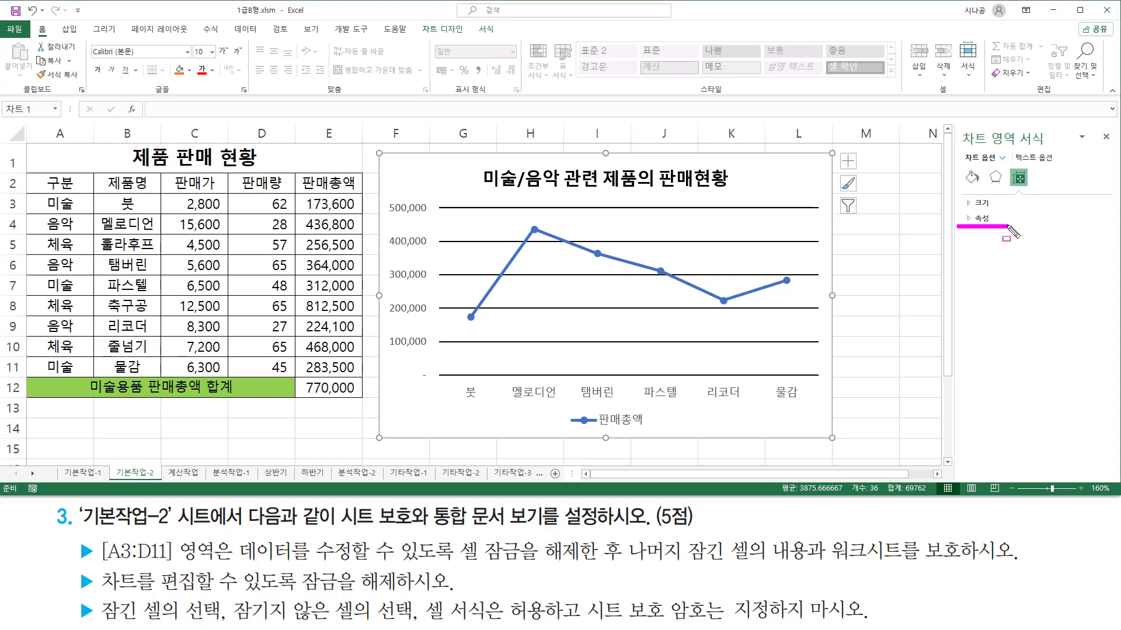
key(Escape)
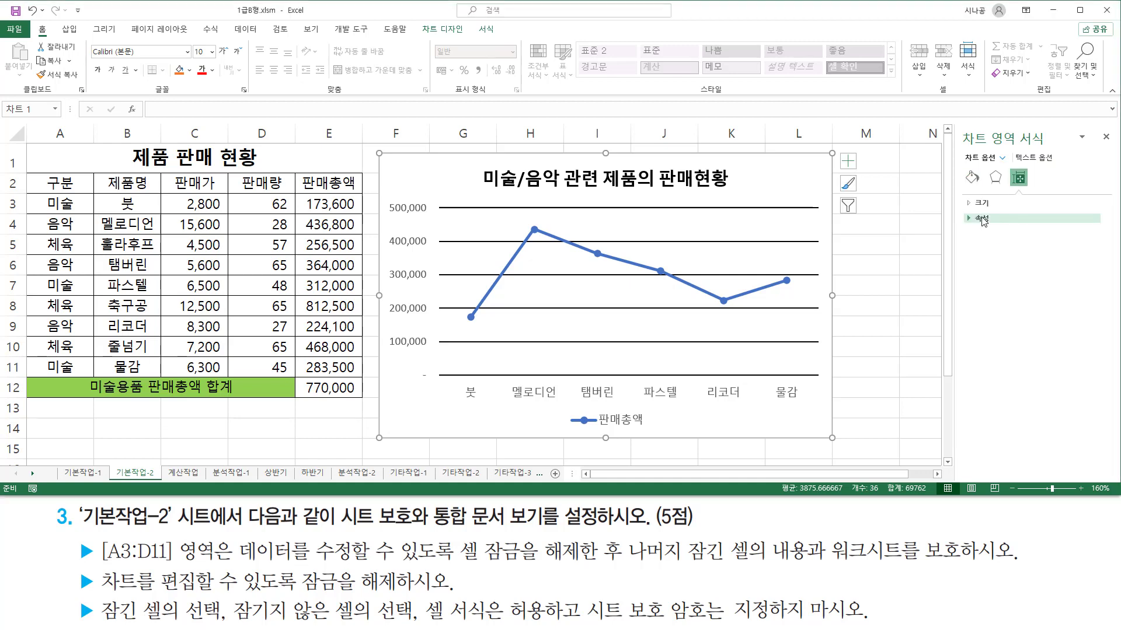
click(983, 219)
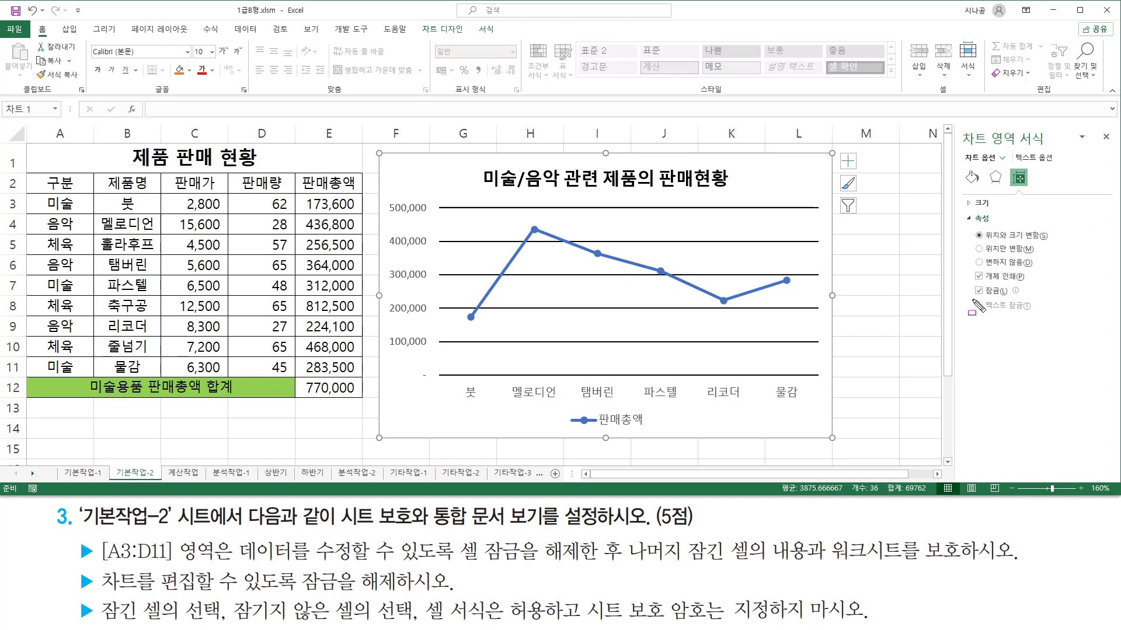
- Unlock the chart by turning off its 잠금 property, and close the chart area formatting
drag(970, 300, 1029, 283)
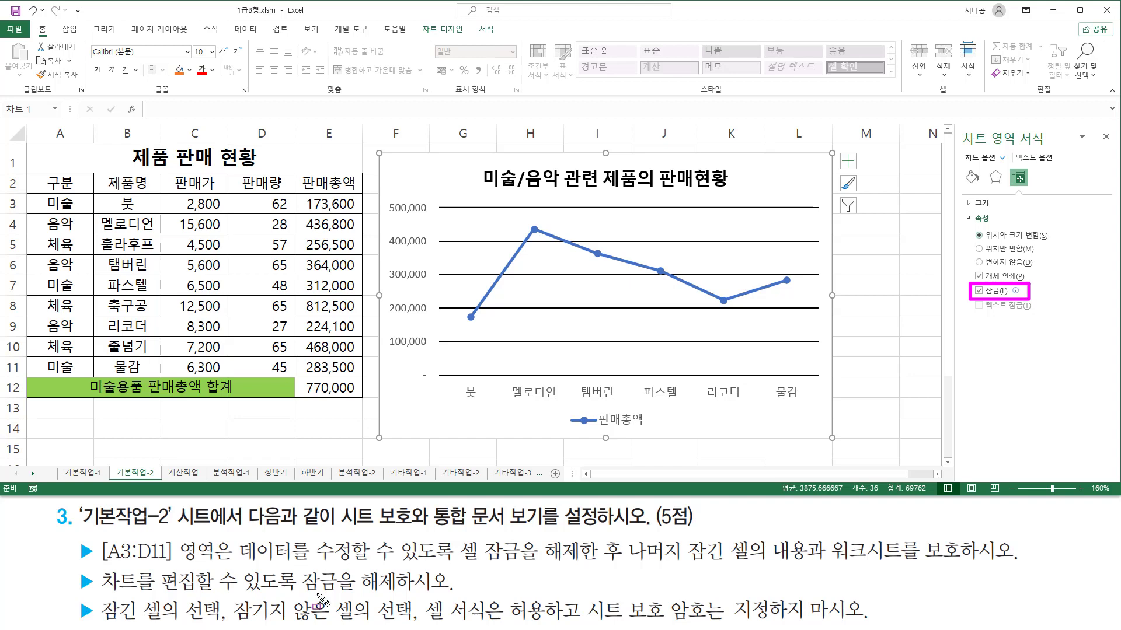
drag(98, 590, 402, 591)
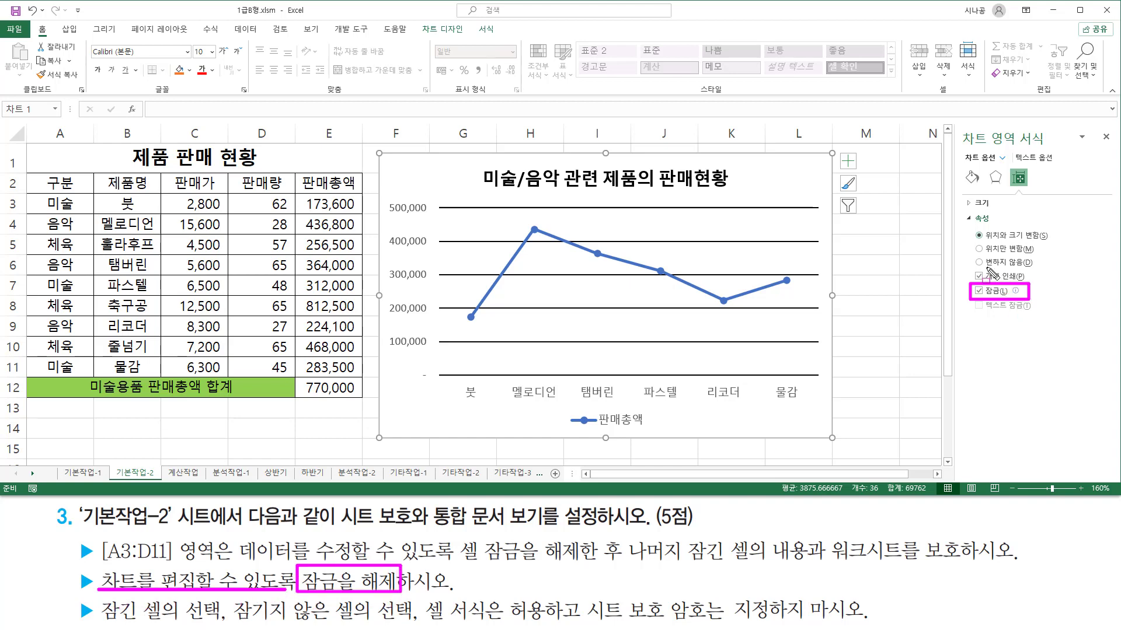
key(Escape)
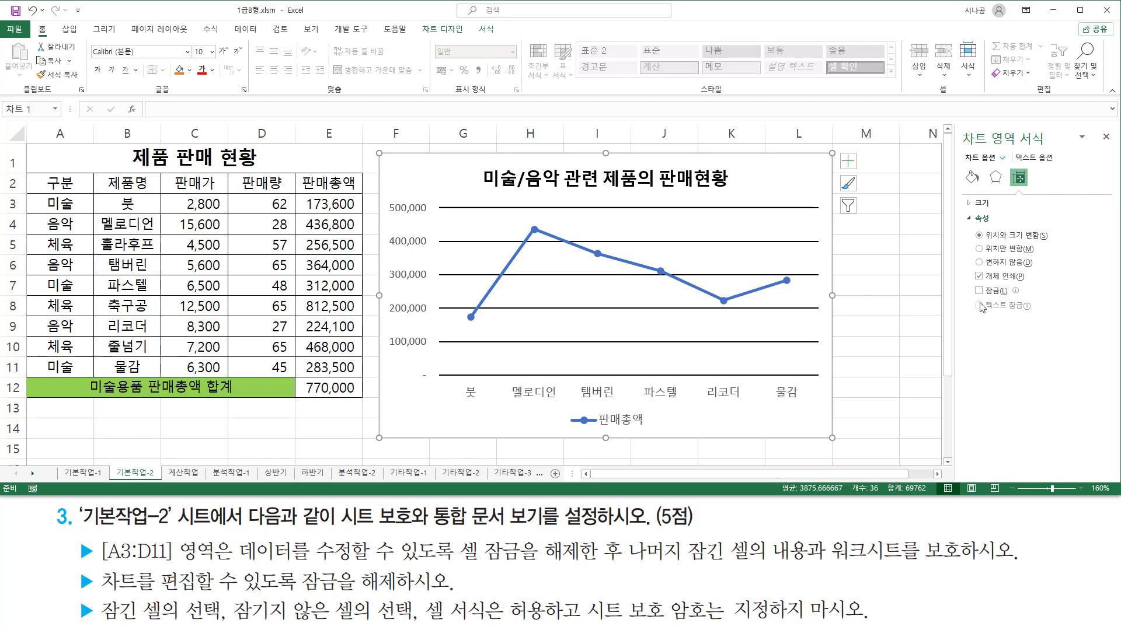
drag(969, 282, 1017, 300)
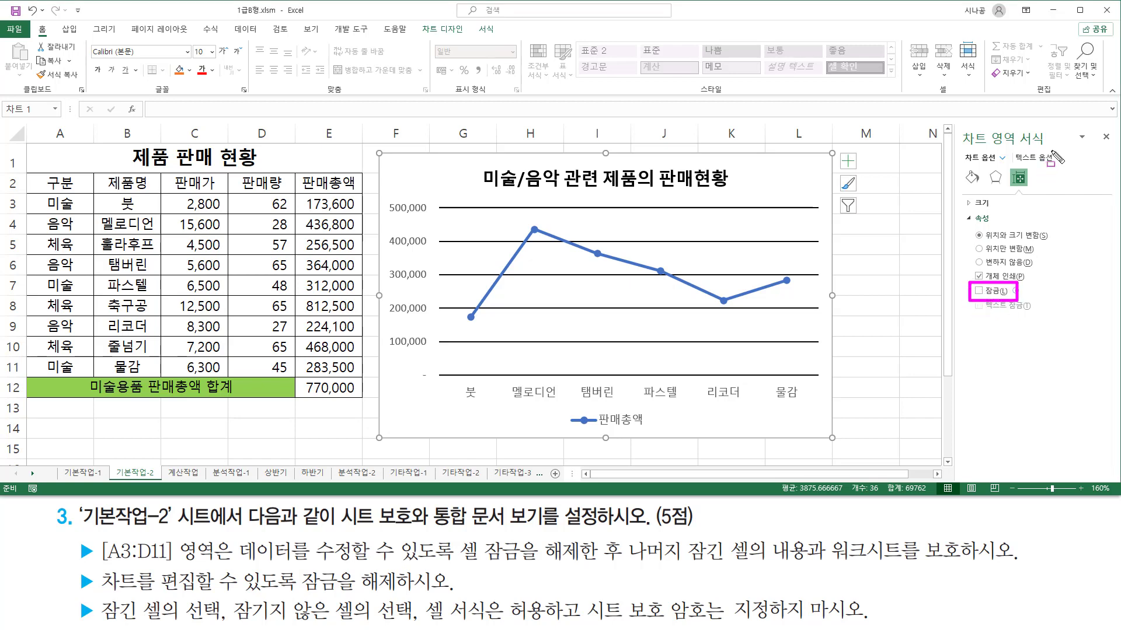
key(Escape)
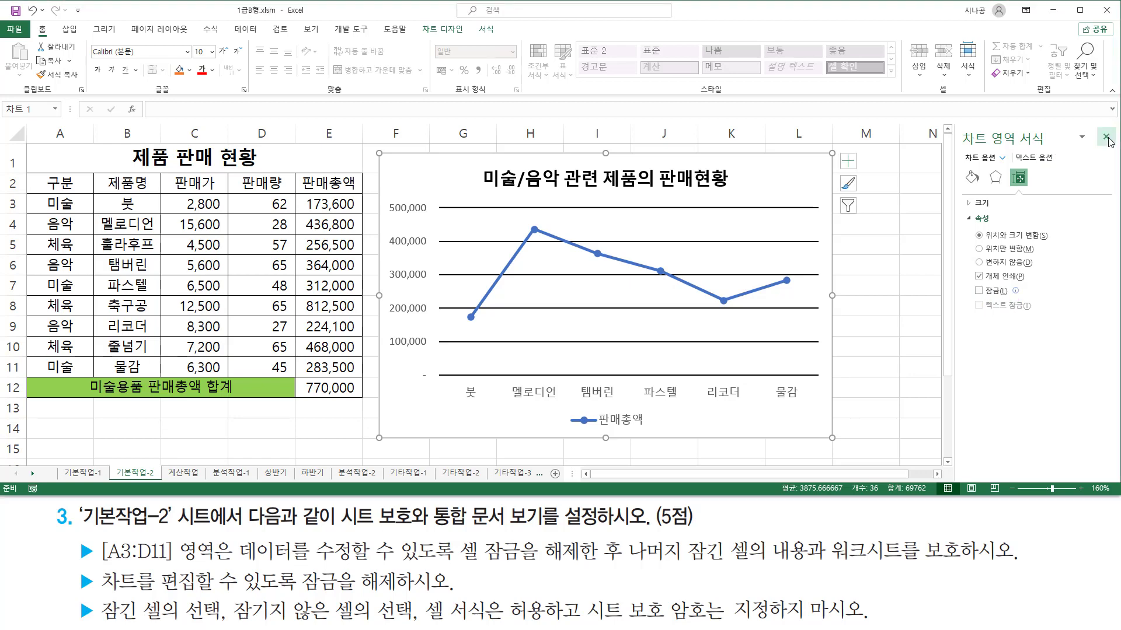
click(1107, 138)
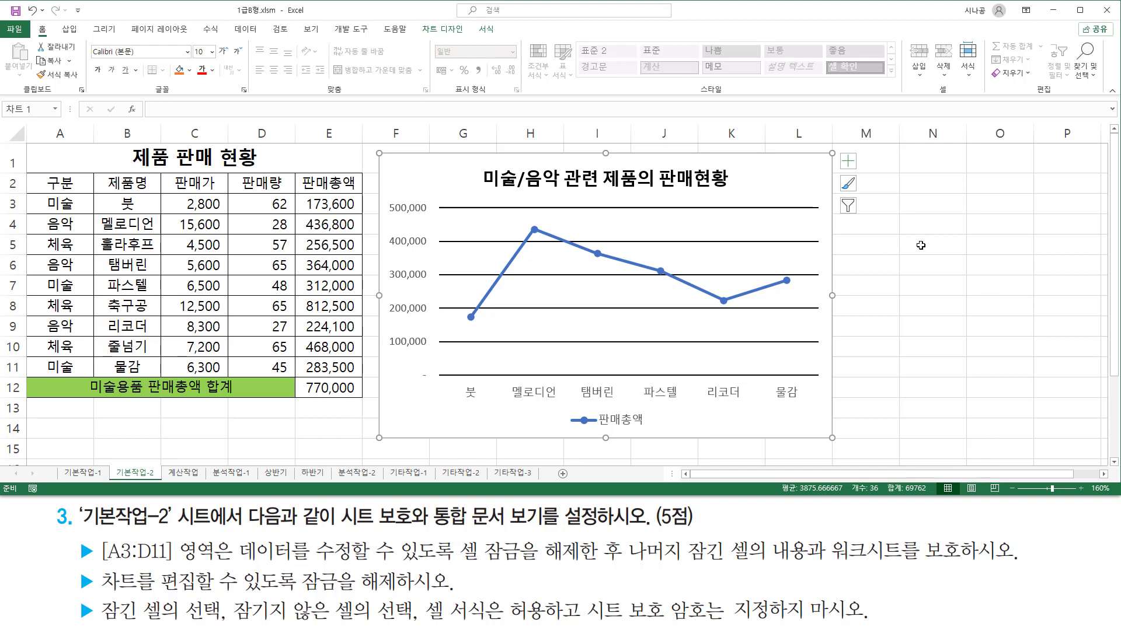
- Open the sheet protection settings for the 기본작업-2 worksheet
click(882, 233)
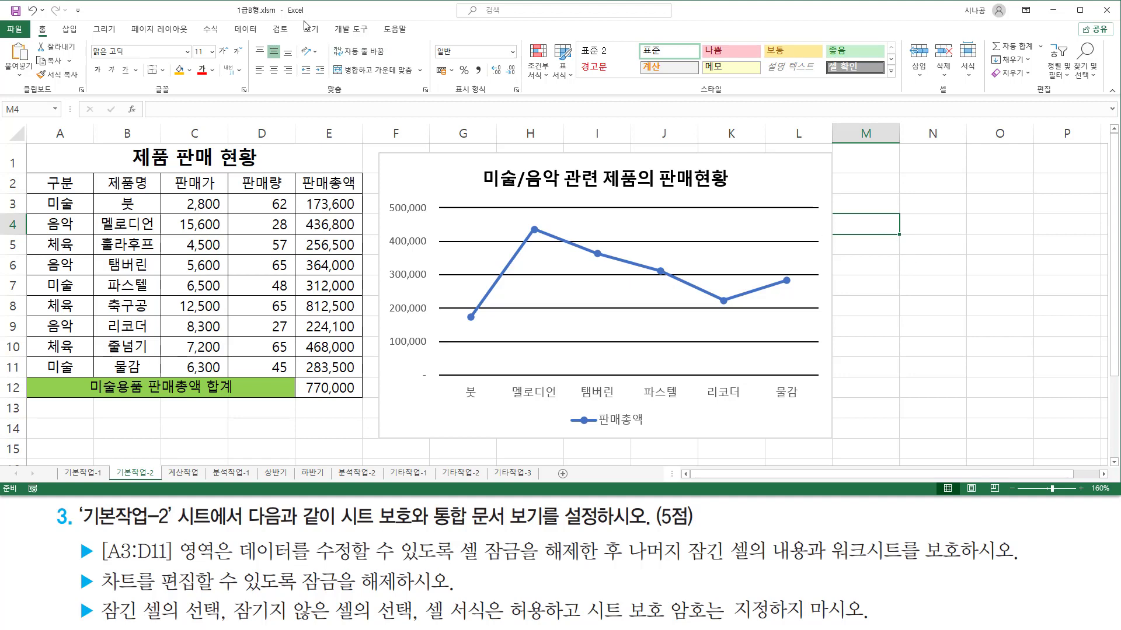
click(279, 32)
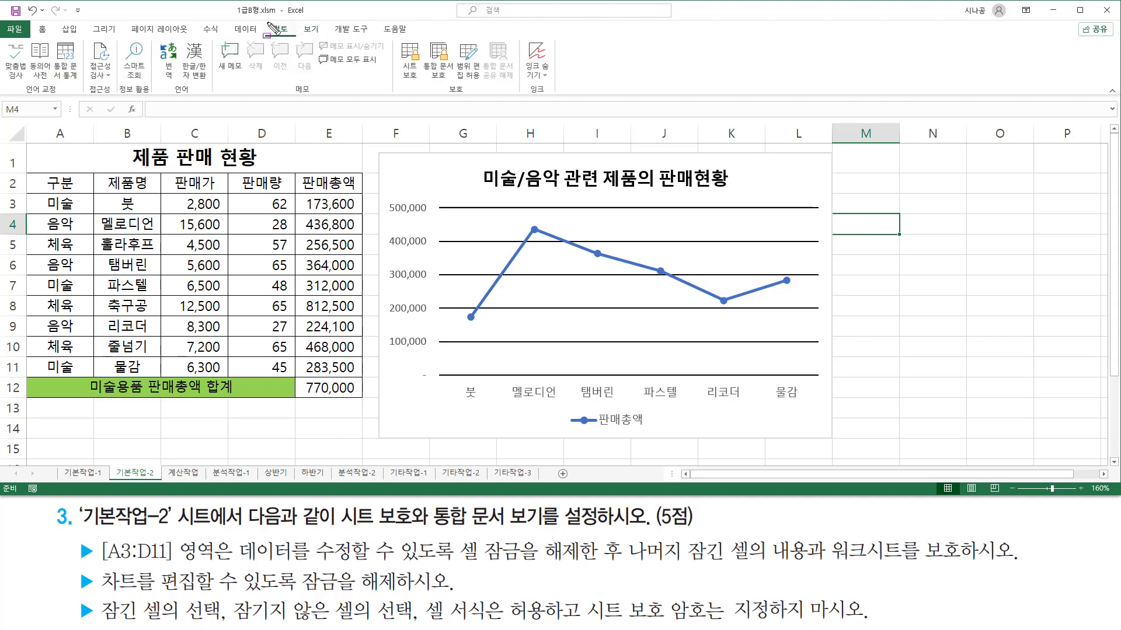
drag(267, 21, 295, 36)
drag(446, 94, 466, 94)
drag(399, 42, 422, 82)
key(Escape)
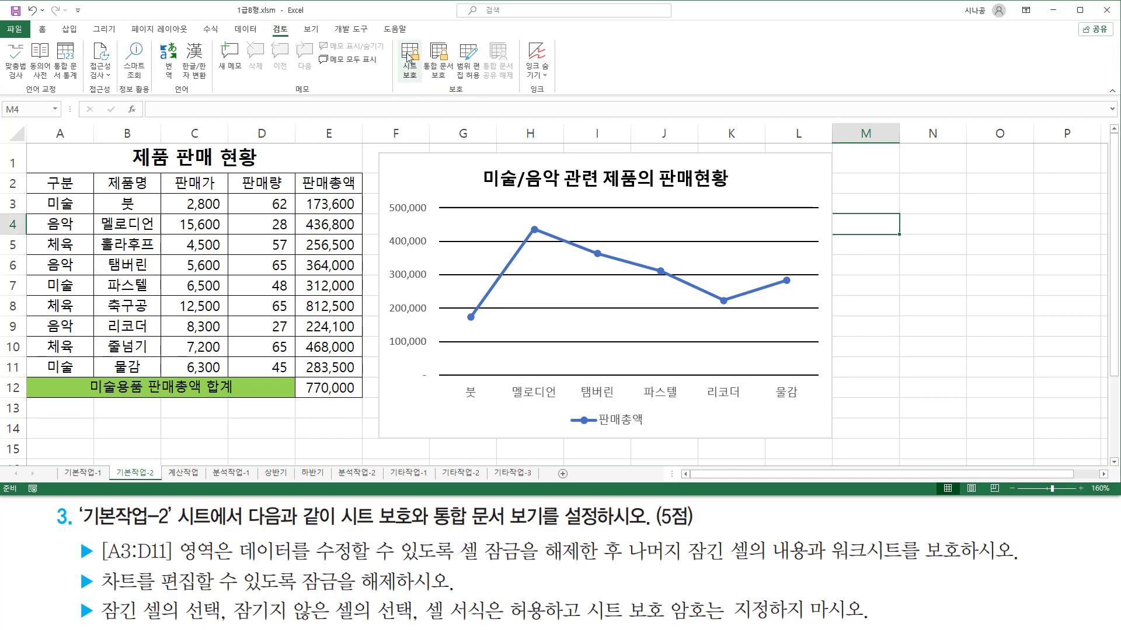
click(409, 56)
mouse_move(442, 188)
mouse_down()
mouse_move(455, 359)
mouse_move(593, 373)
mouse_up()
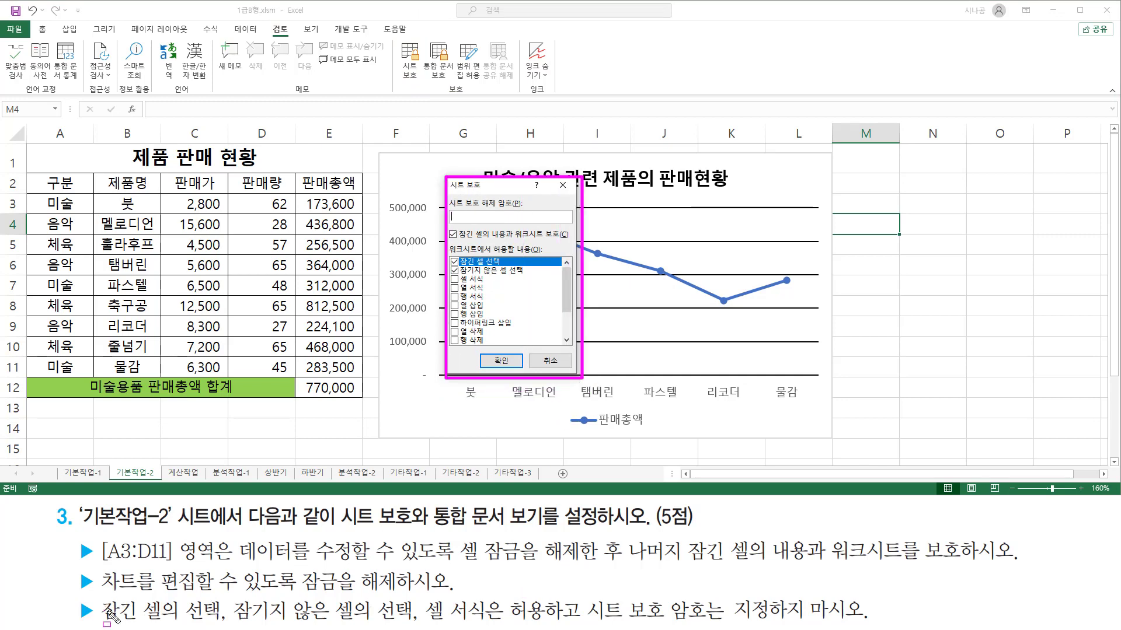
- Protect the sheet without a password, allowing 잠긴 셀 선택, 잠기지 않은 셀 선택 and 셀 서식
drag(98, 622, 554, 627)
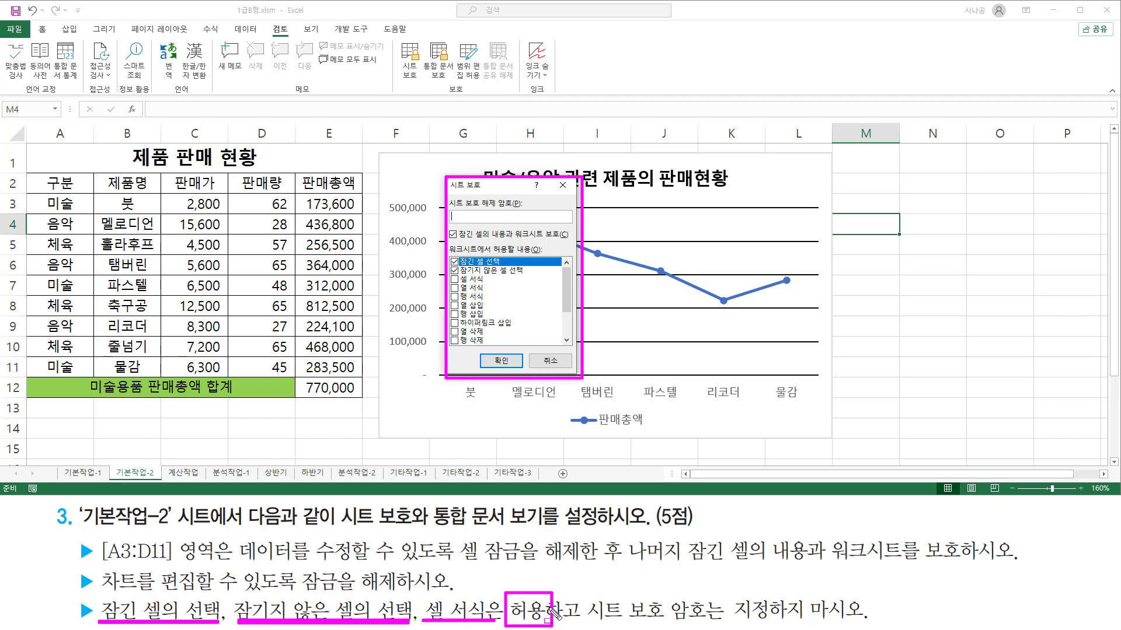
drag(585, 622, 872, 623)
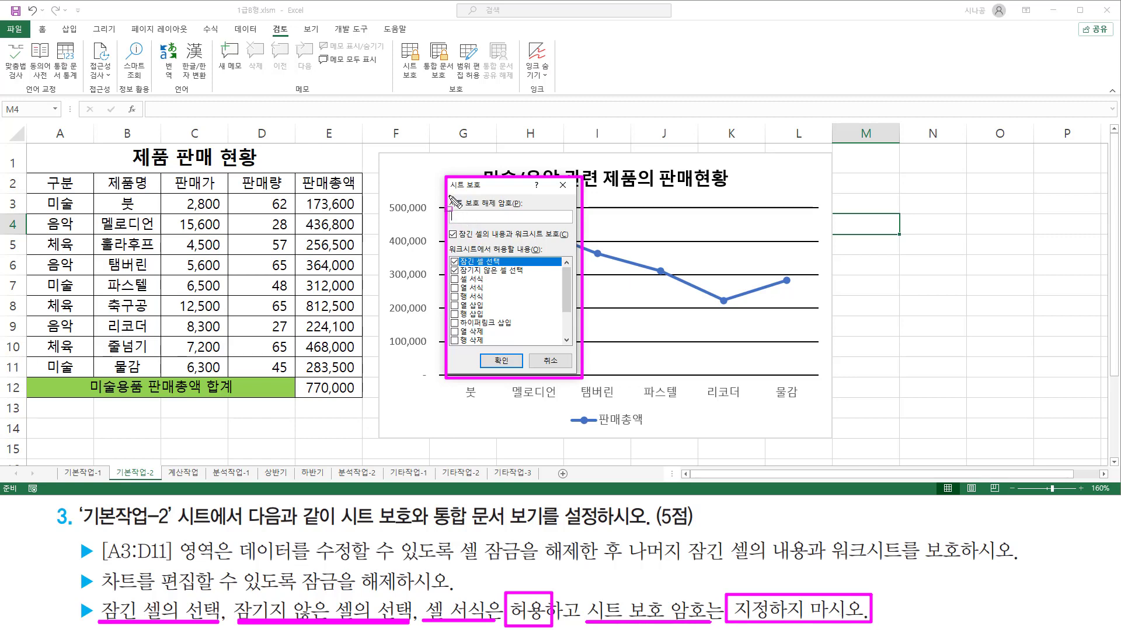
drag(451, 200, 544, 225)
key(Escape)
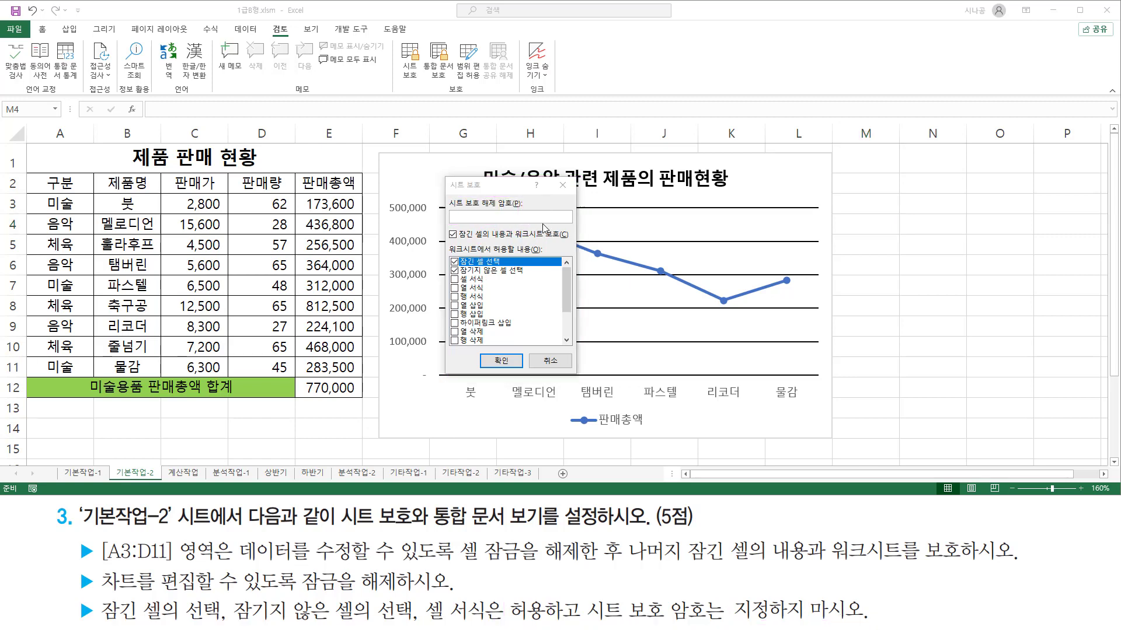
drag(447, 253, 531, 275)
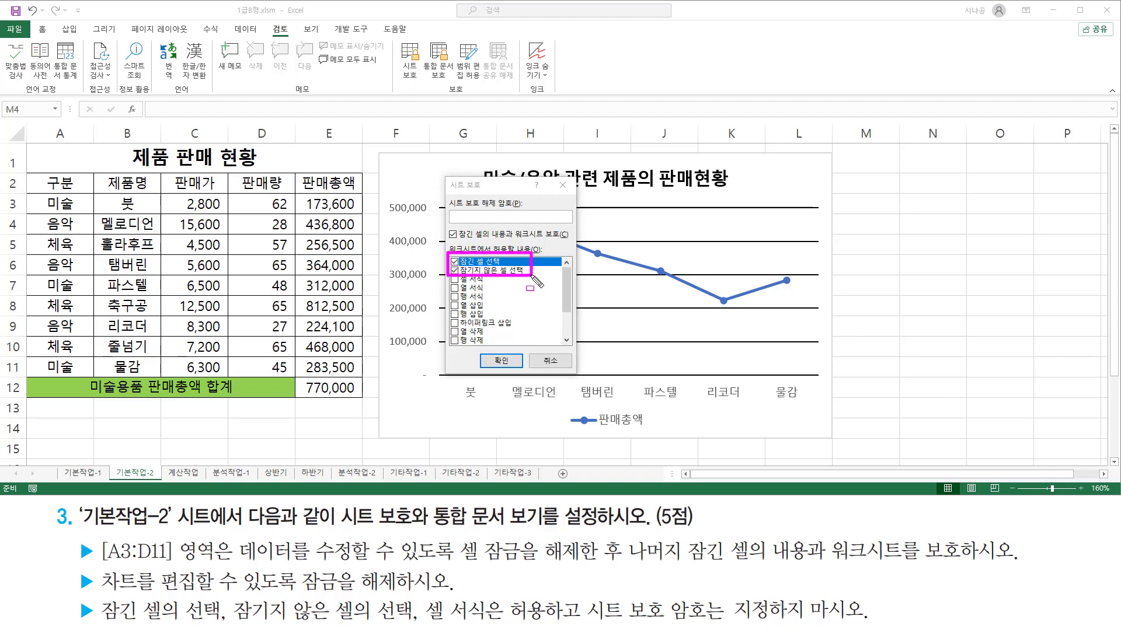
key(Escape)
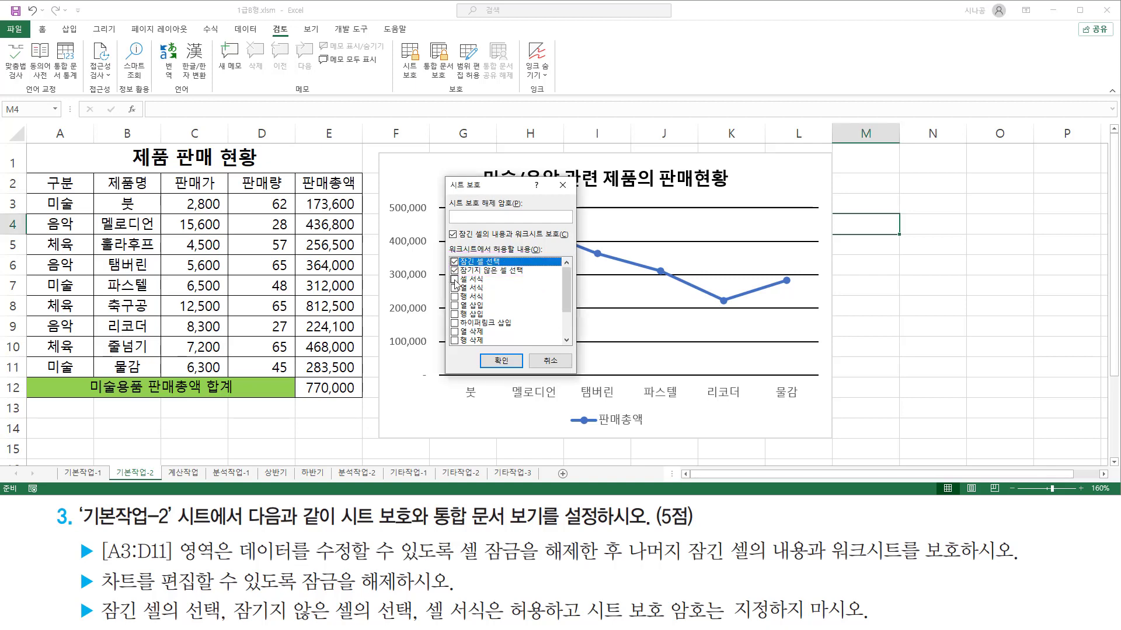
click(455, 279)
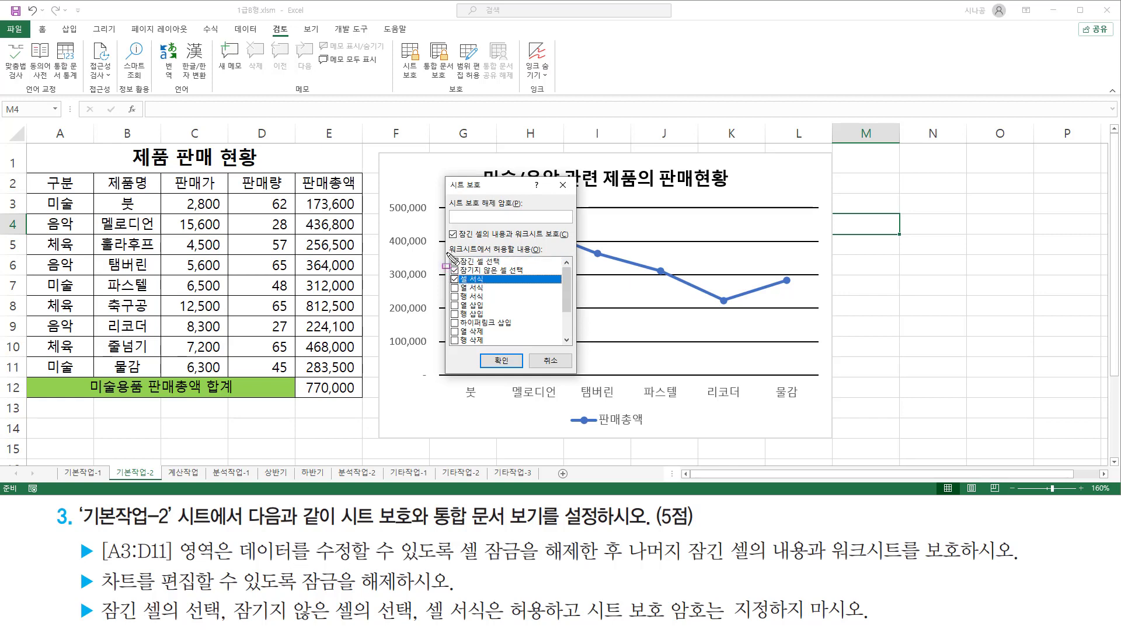
mouse_move(447, 253)
mouse_down()
mouse_move(467, 285)
mouse_move(533, 285)
mouse_up()
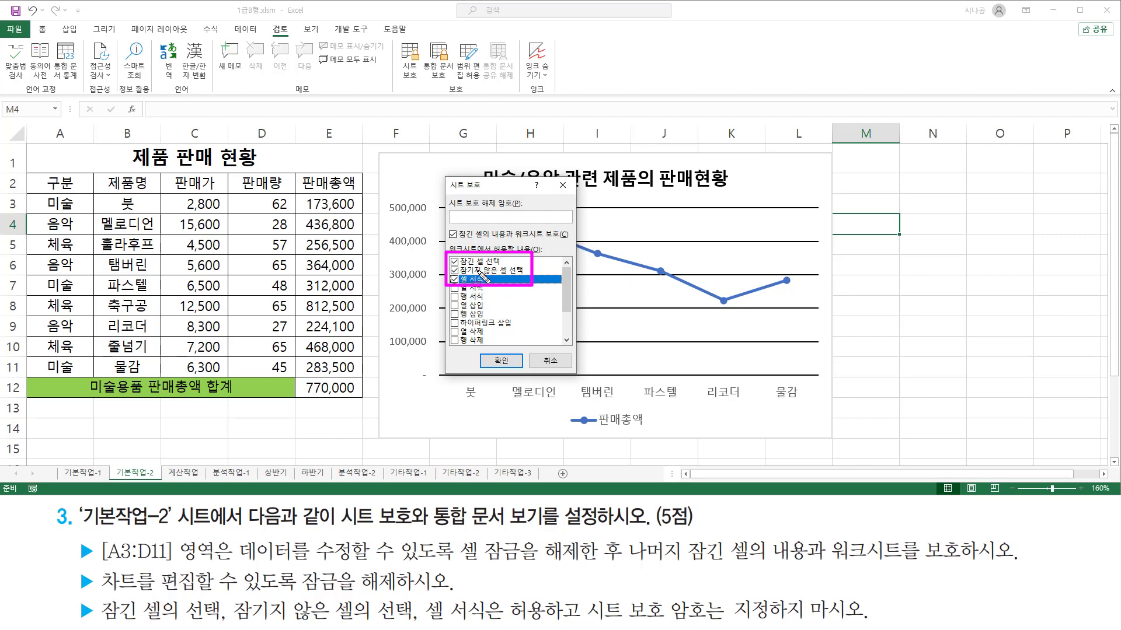
drag(480, 352, 534, 388)
key(Escape)
click(504, 363)
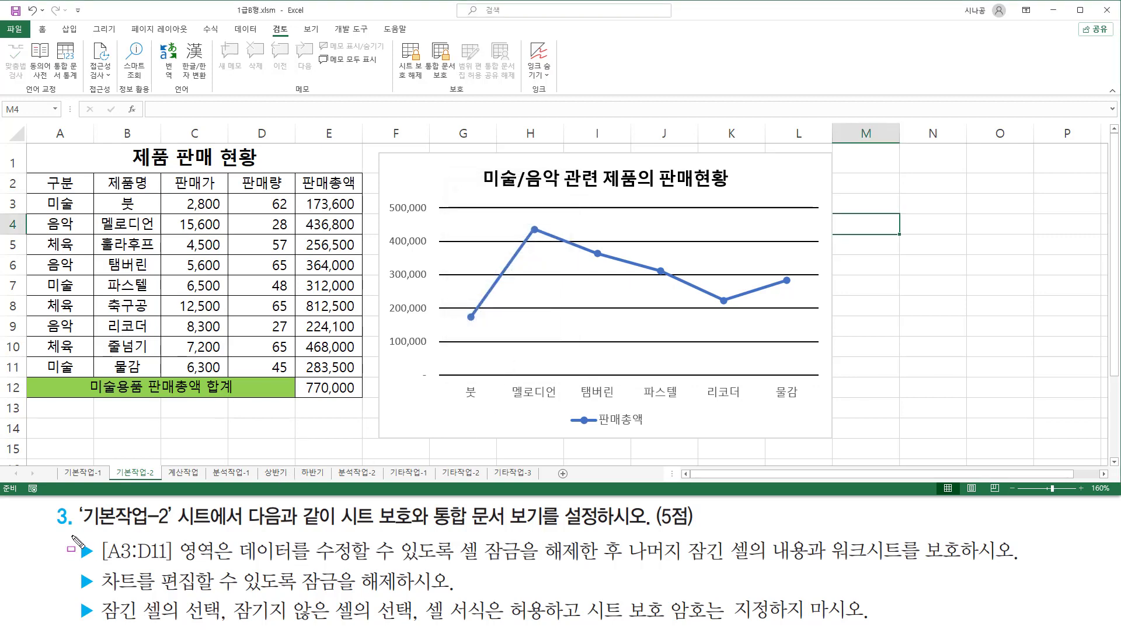
mouse_move(70, 536)
mouse_down()
mouse_move(447, 604)
mouse_move(1014, 617)
mouse_up()
key(Escape)
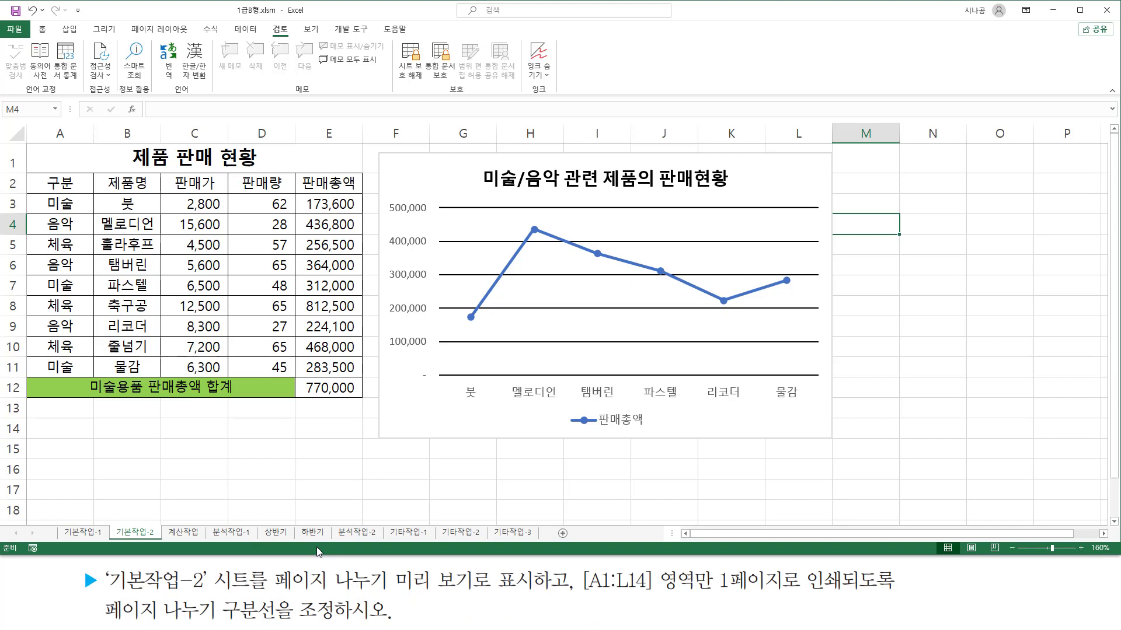
- Display the 기본작업-2 sheet in 페이지 나누기 미리 보기 (page break preview)
key(ctrl+2)
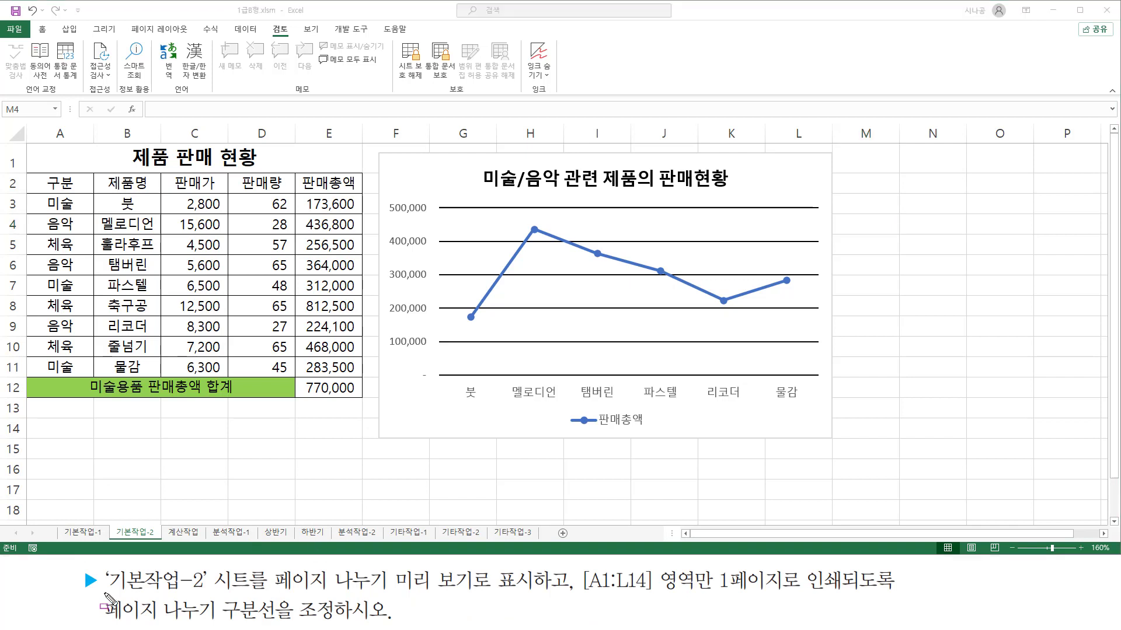
mouse_move(104, 593)
mouse_down()
mouse_move(207, 592)
mouse_move(209, 566)
mouse_up()
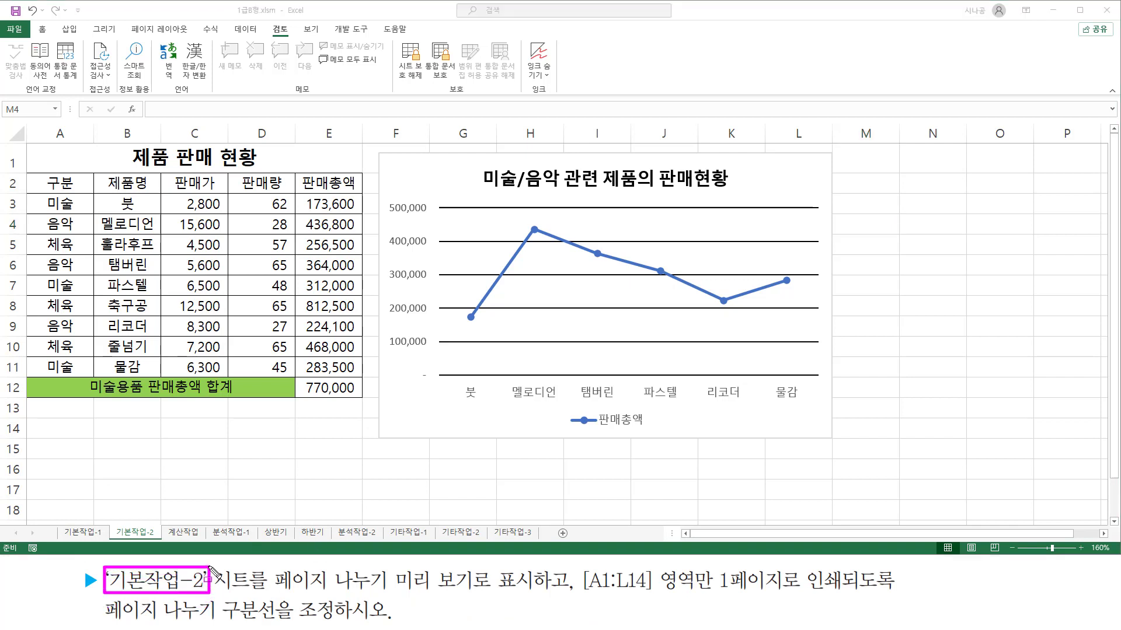
drag(266, 587, 542, 598)
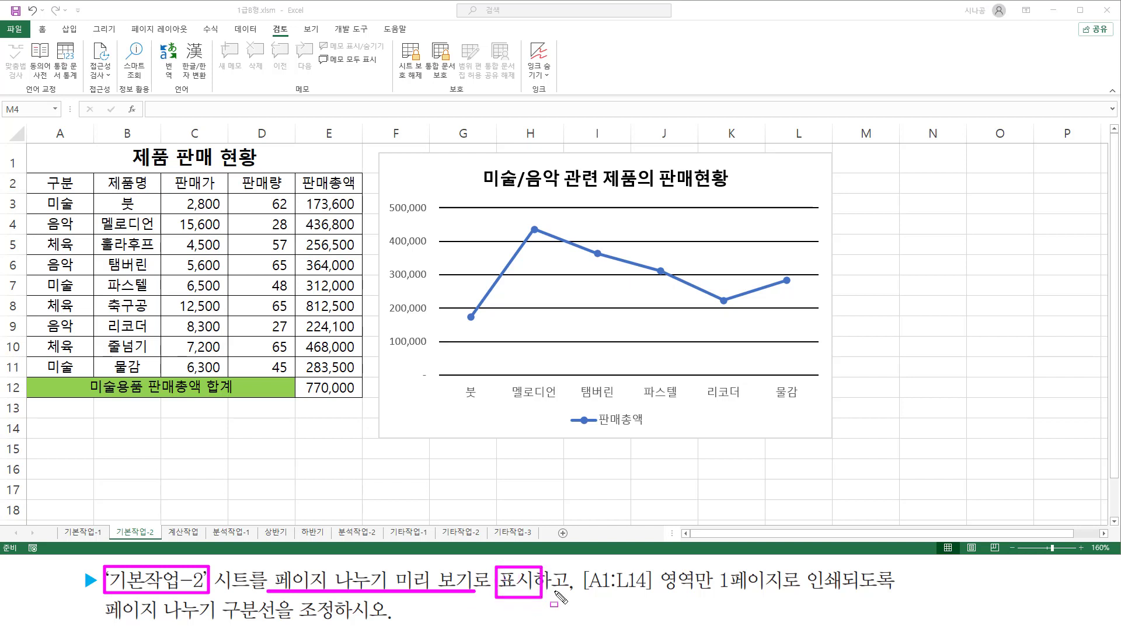
drag(567, 561, 568, 611)
drag(297, 16, 326, 41)
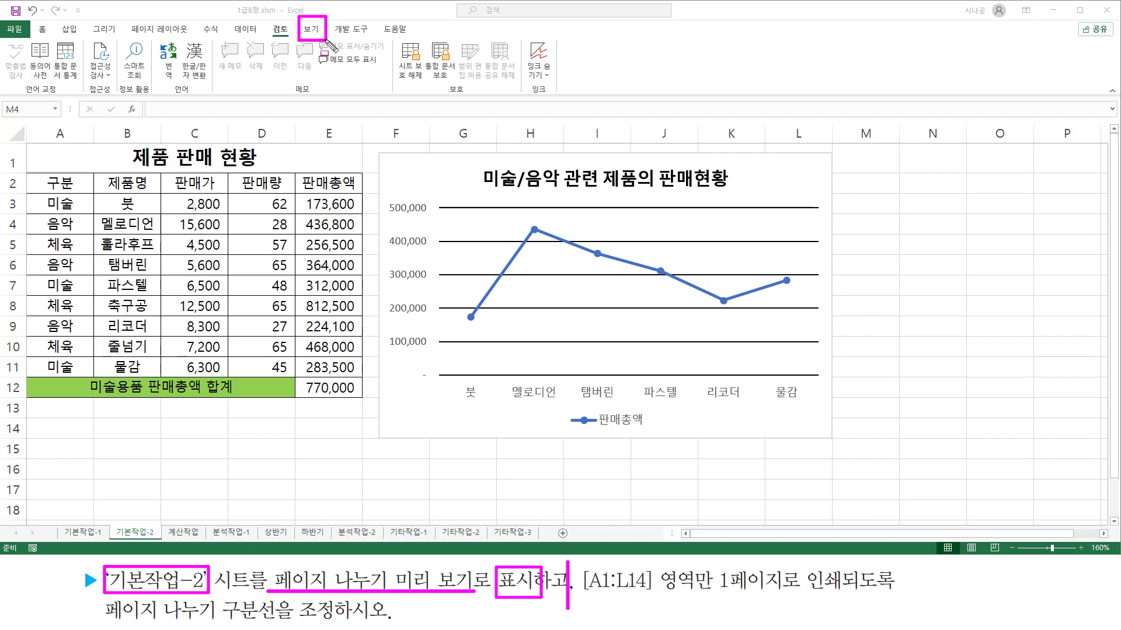
click(313, 32)
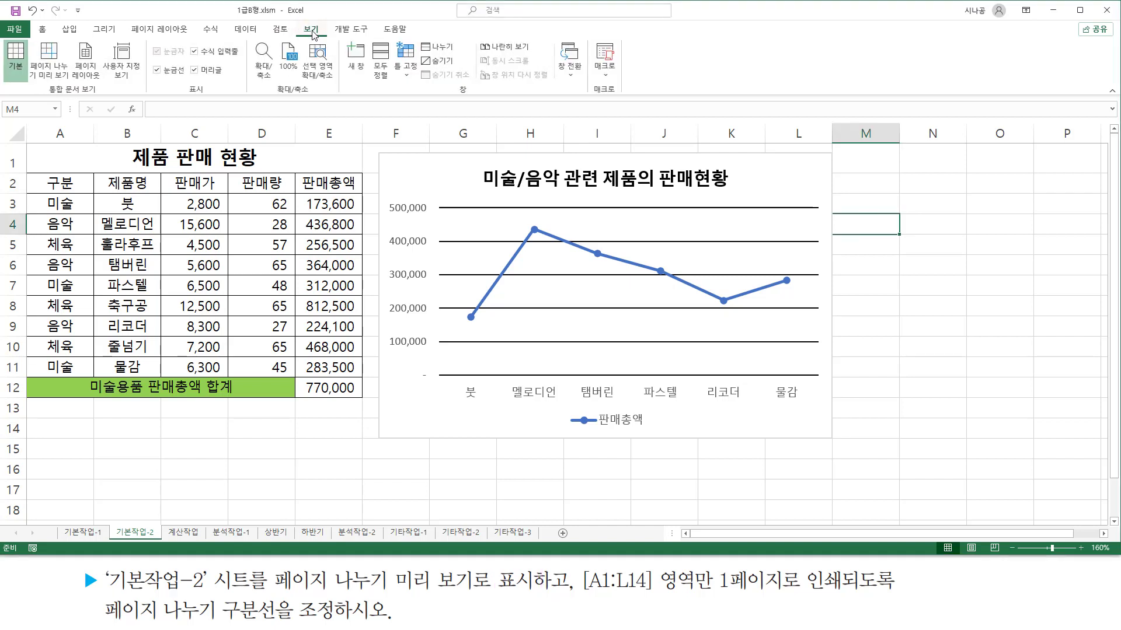
drag(42, 96, 97, 96)
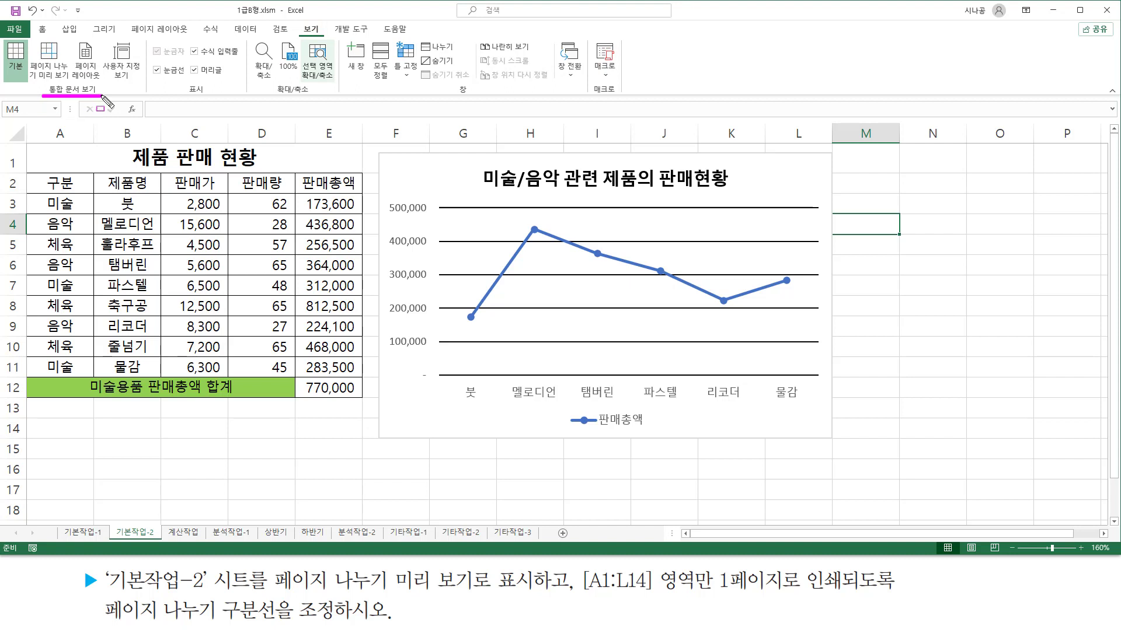
mouse_move(29, 39)
mouse_down()
mouse_move(57, 81)
mouse_move(71, 81)
mouse_up()
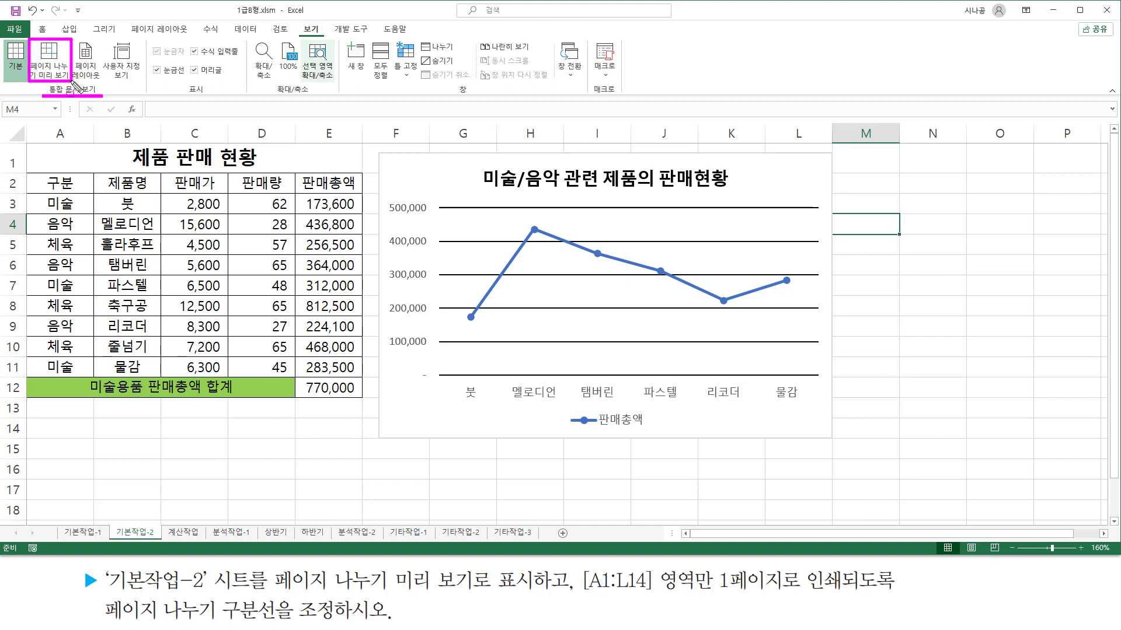
key(Escape)
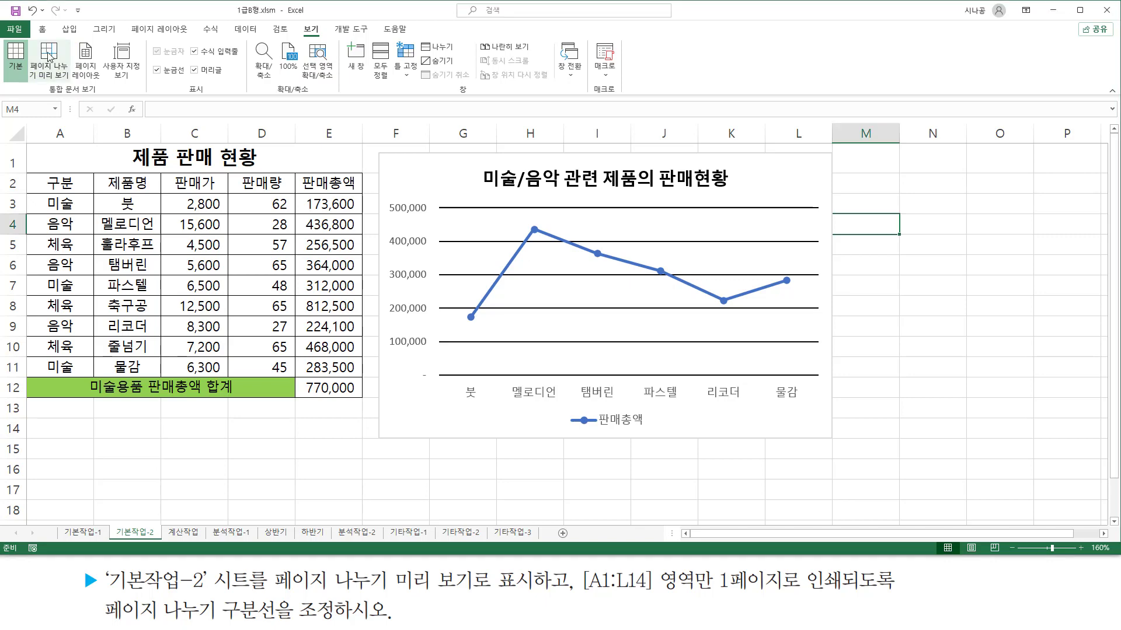
click(49, 56)
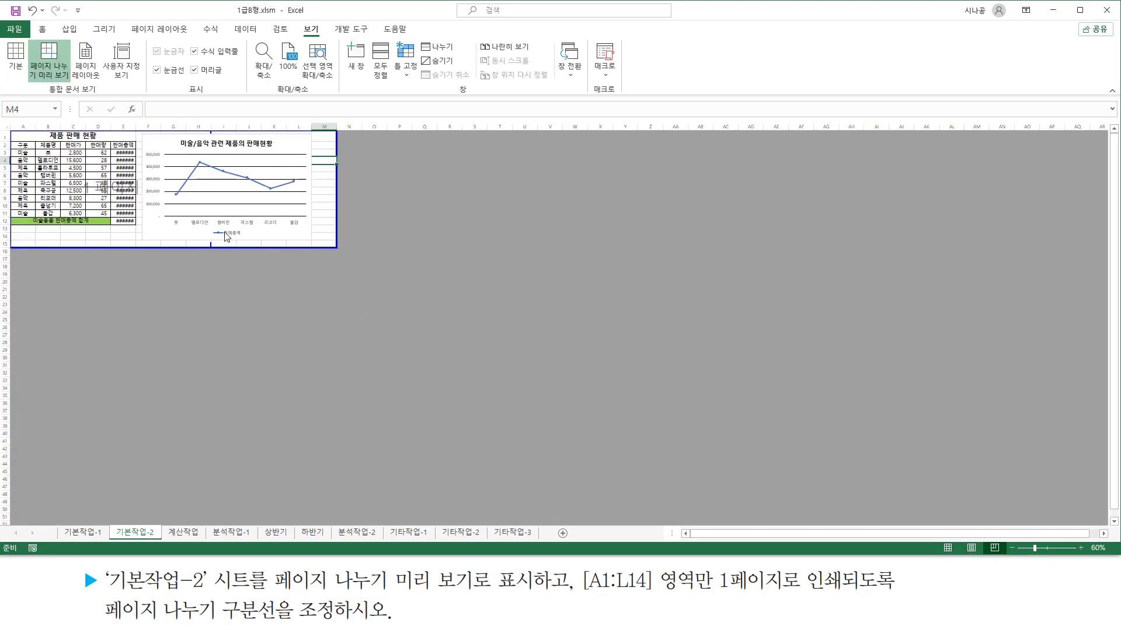
scroll(192, 248, up, 7)
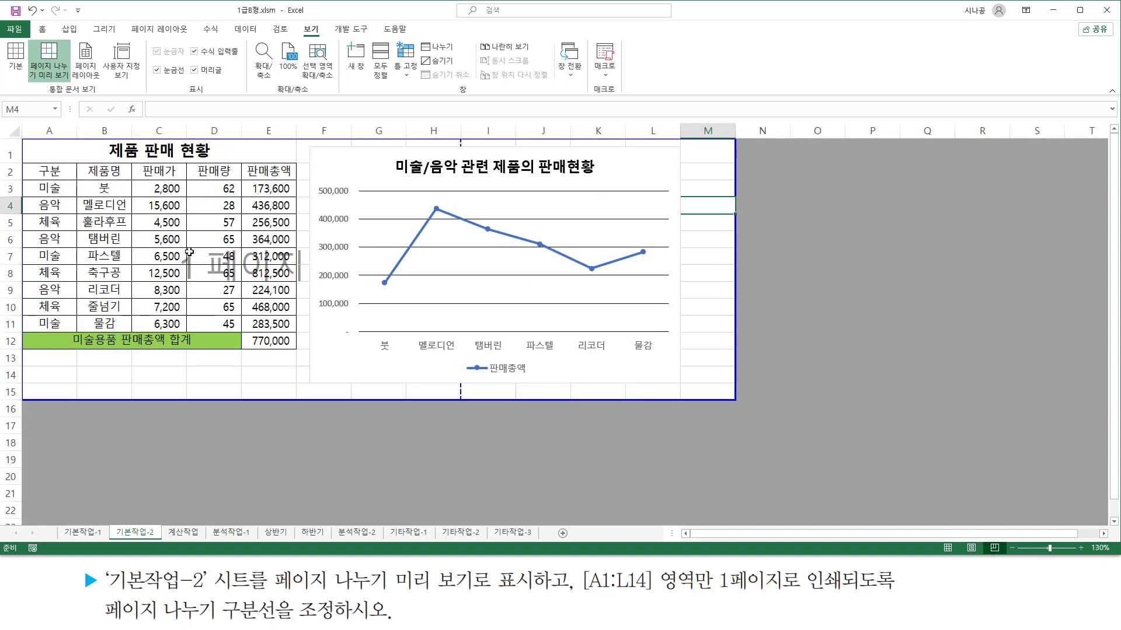
scroll(214, 246, up, 3)
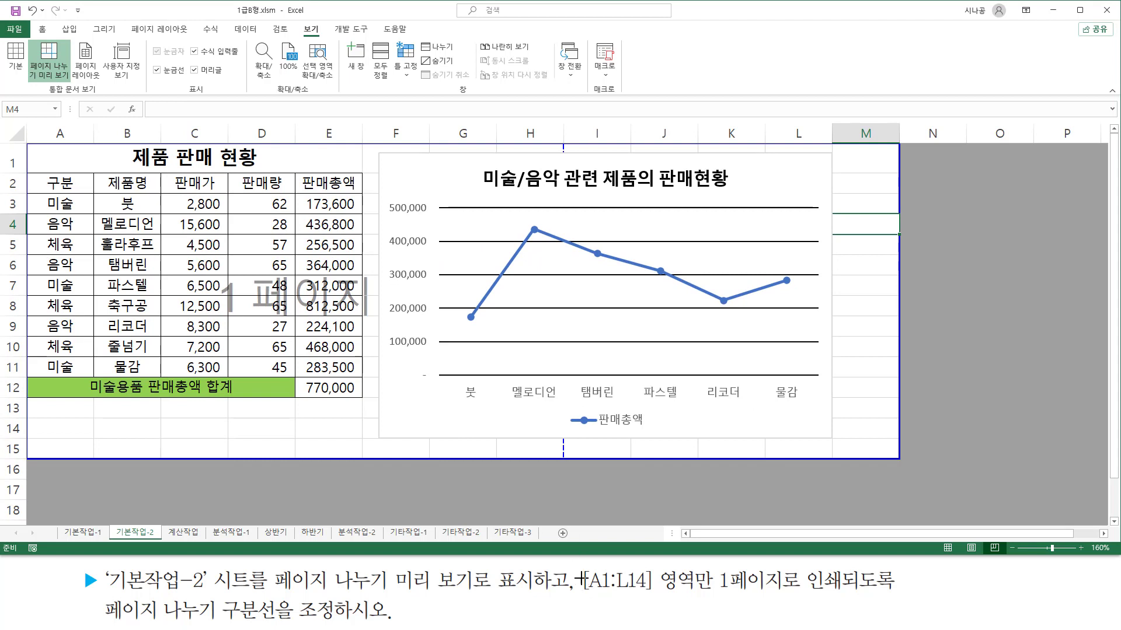
- Examine the A1:L14 print range against the page boundaries around column M and row 15 and the dashed break between columns H and I
mouse_move(572, 569)
mouse_down()
mouse_move(572, 604)
mouse_move(654, 595)
mouse_up()
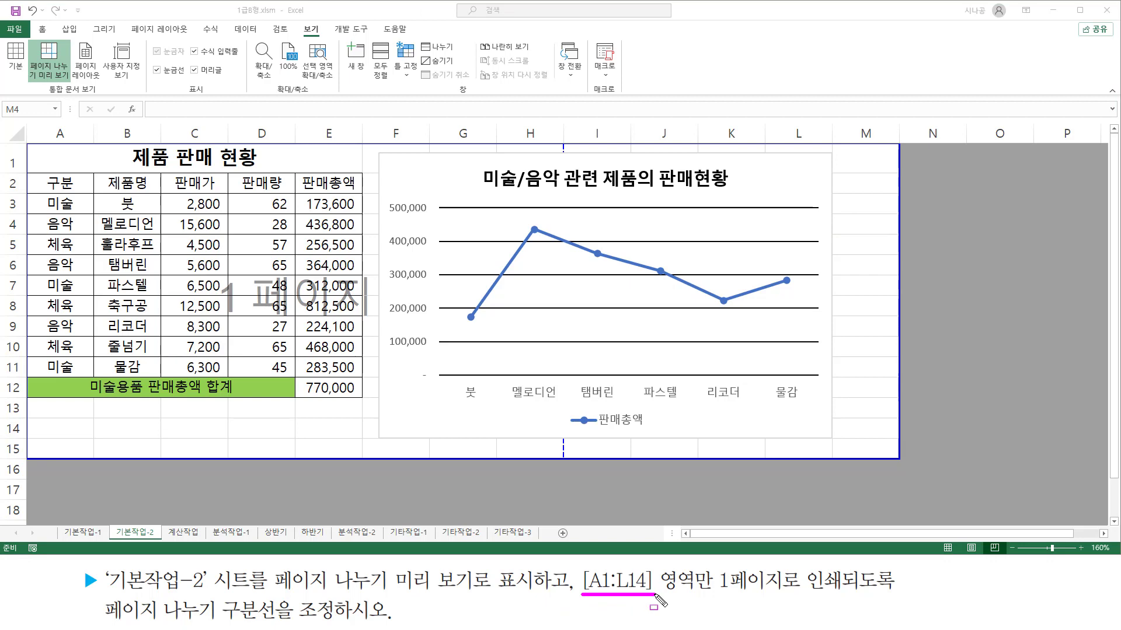
mouse_move(29, 147)
mouse_down()
mouse_move(85, 170)
mouse_move(153, 316)
mouse_move(727, 454)
mouse_move(827, 451)
mouse_move(832, 438)
mouse_up()
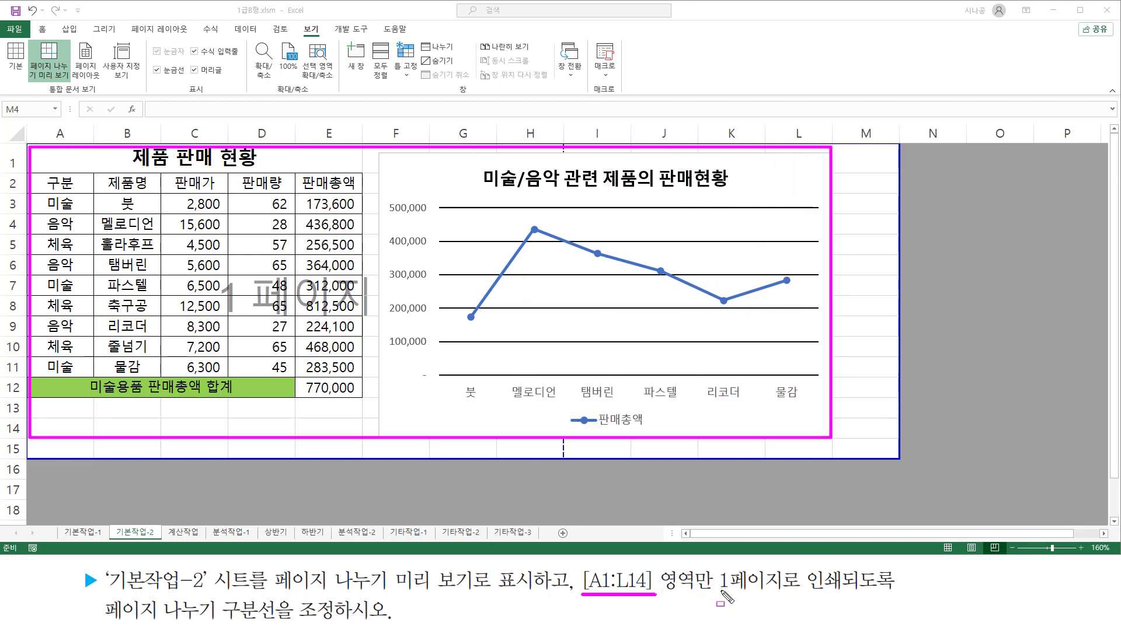
drag(720, 592, 894, 592)
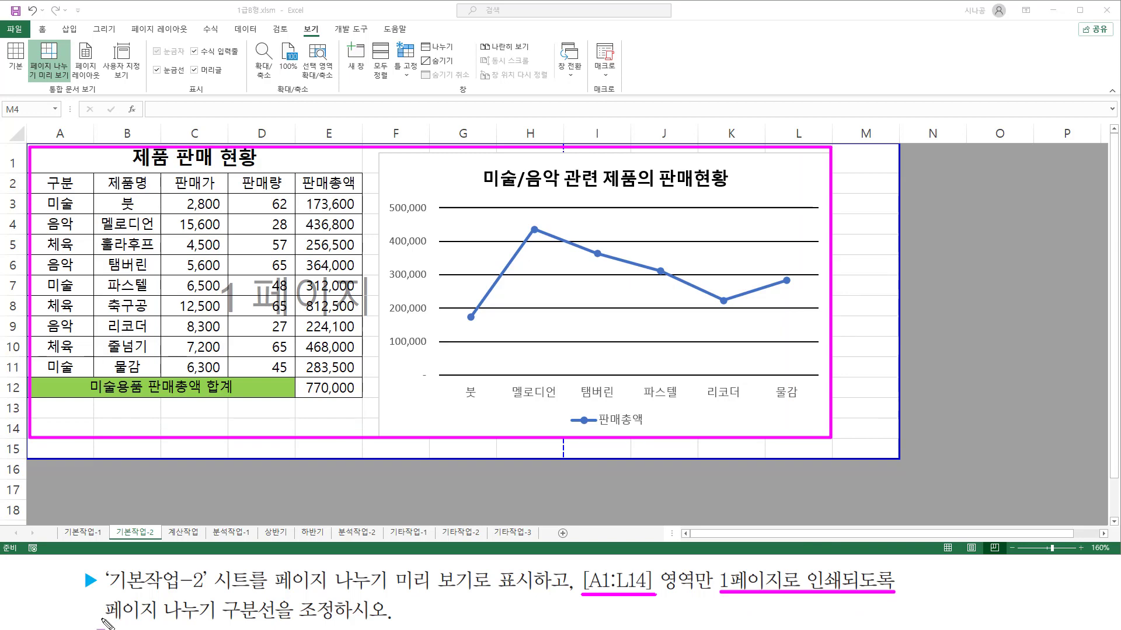
drag(101, 618, 390, 620)
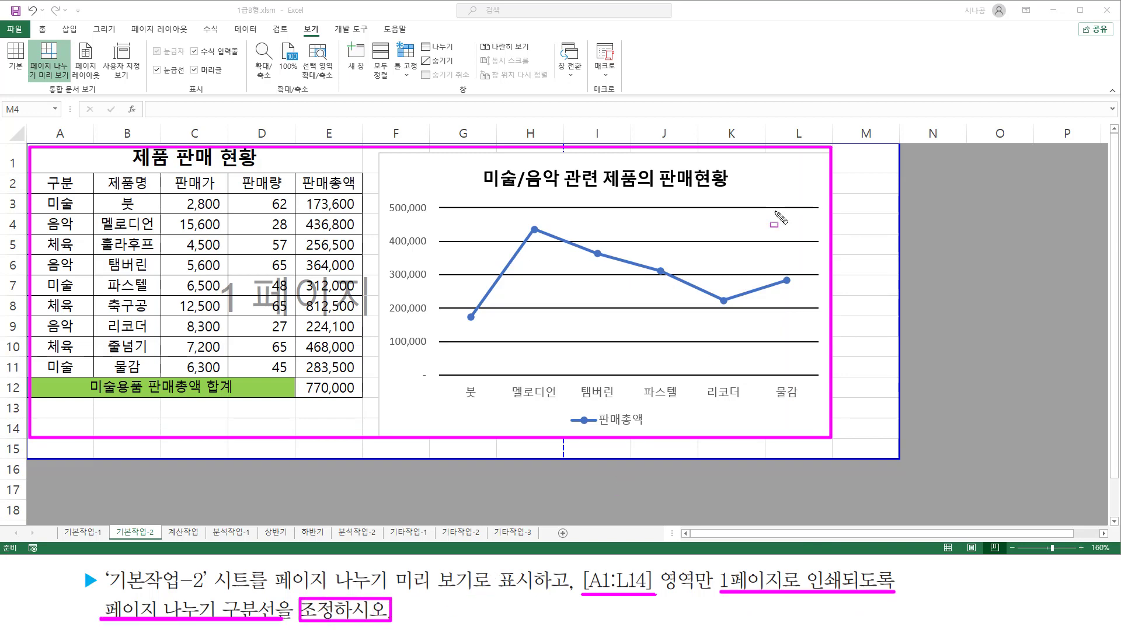
mouse_move(854, 118)
mouse_down()
mouse_move(876, 143)
mouse_move(888, 388)
mouse_move(876, 481)
mouse_up()
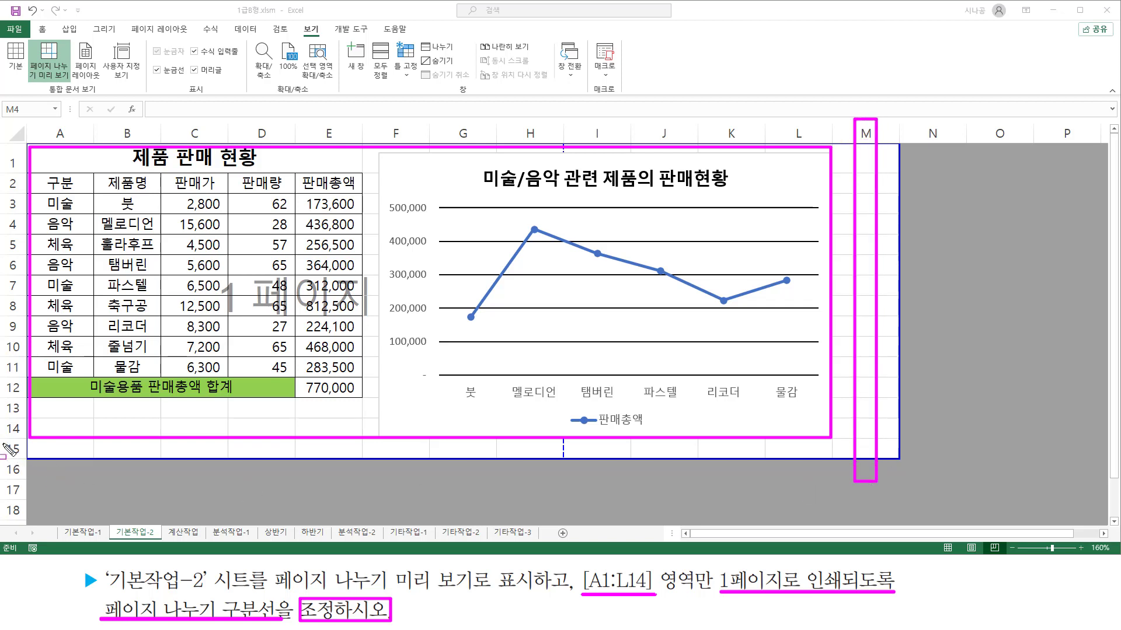
mouse_move(2, 442)
mouse_down()
mouse_move(24, 461)
mouse_move(490, 469)
mouse_move(921, 457)
mouse_up()
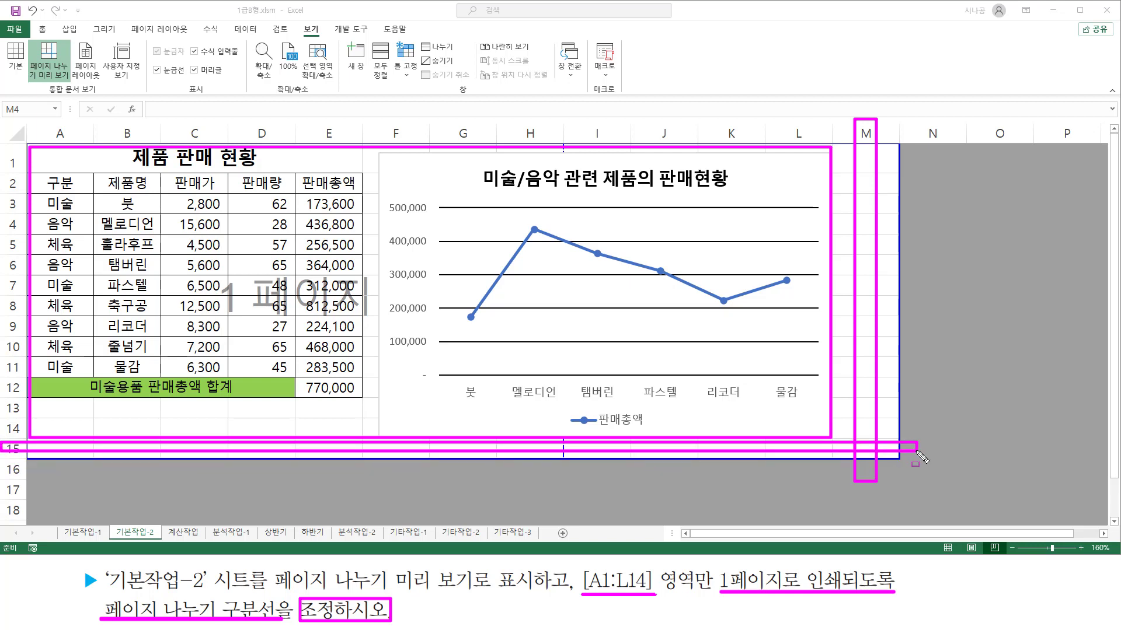
key(e)
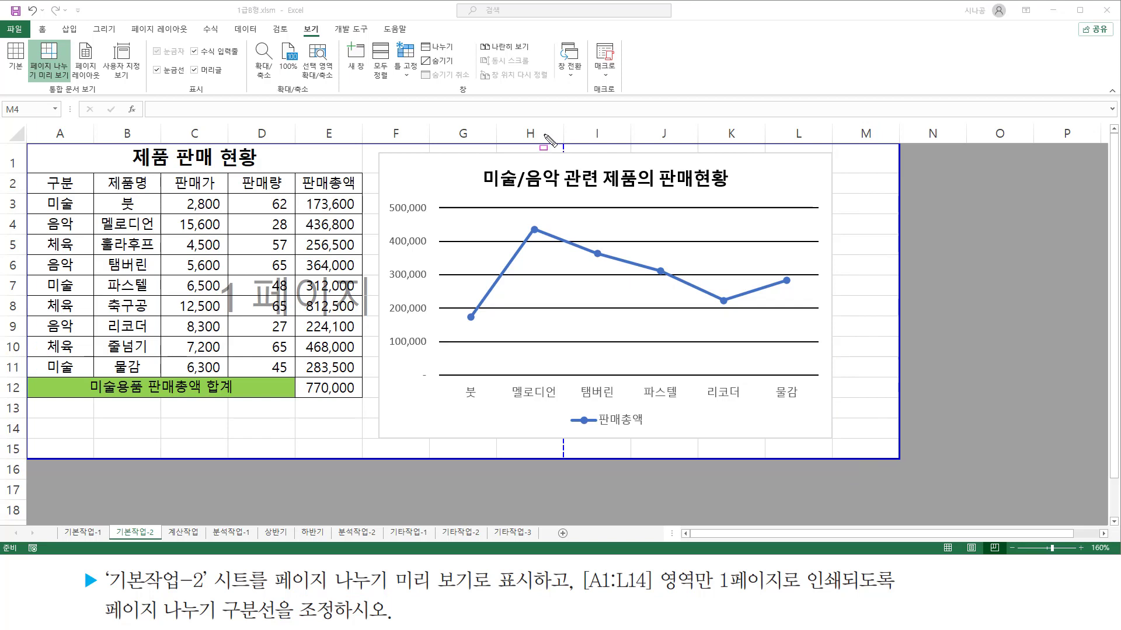
mouse_move(558, 138)
mouse_down()
mouse_move(575, 470)
mouse_move(570, 462)
mouse_up()
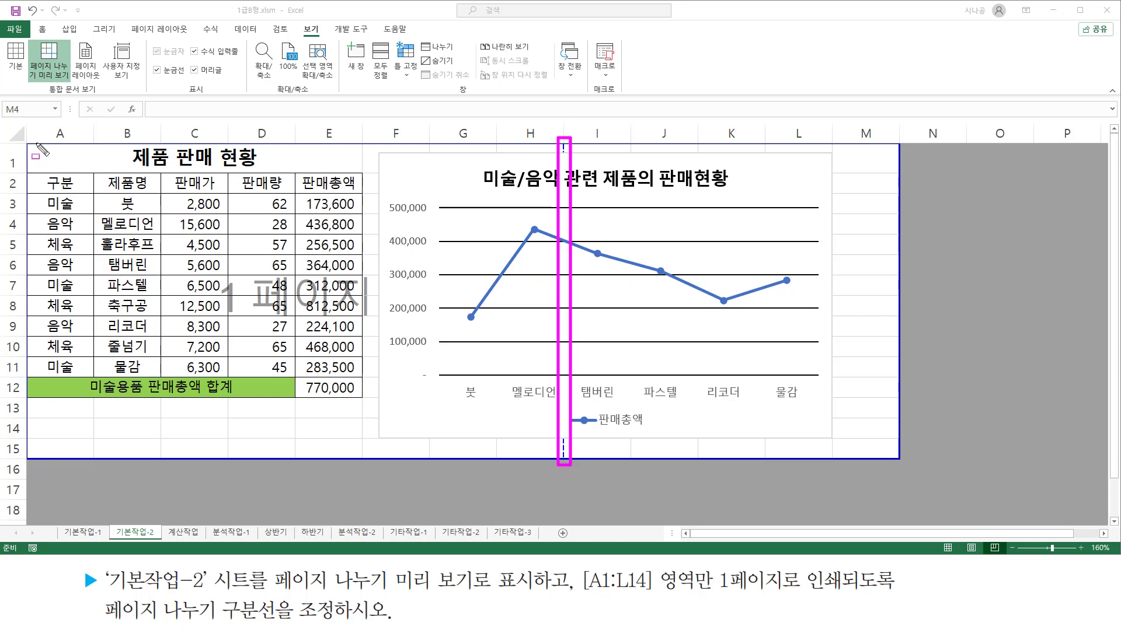
drag(34, 143, 257, 445)
drag(357, 465, 549, 462)
mouse_move(582, 146)
mouse_down()
mouse_move(828, 431)
mouse_move(889, 460)
mouse_up()
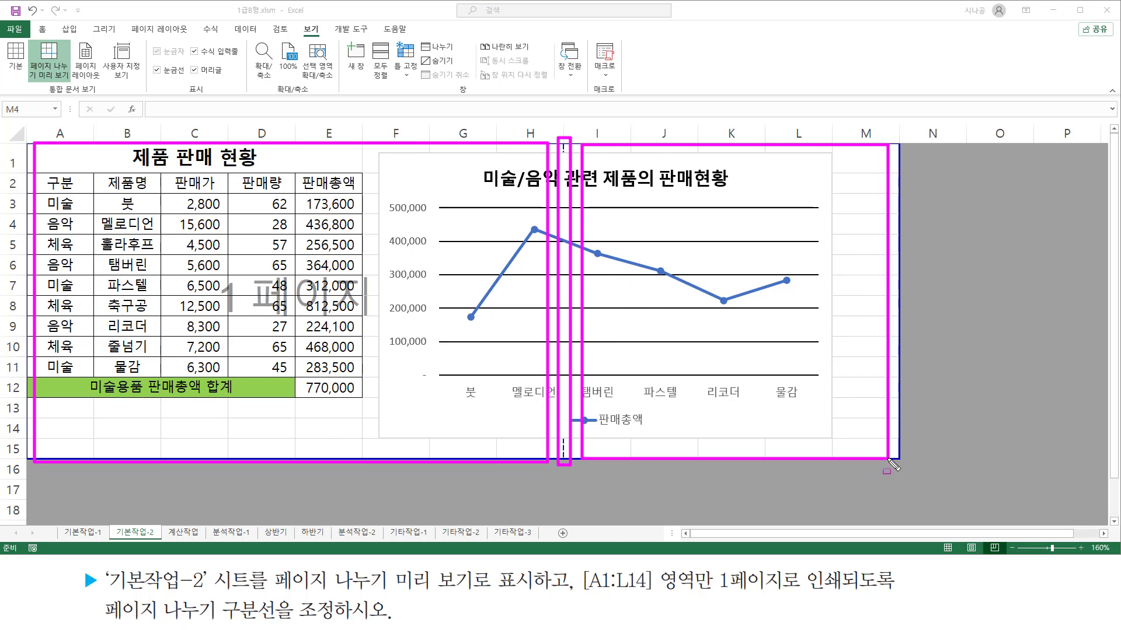
drag(209, 318, 376, 319)
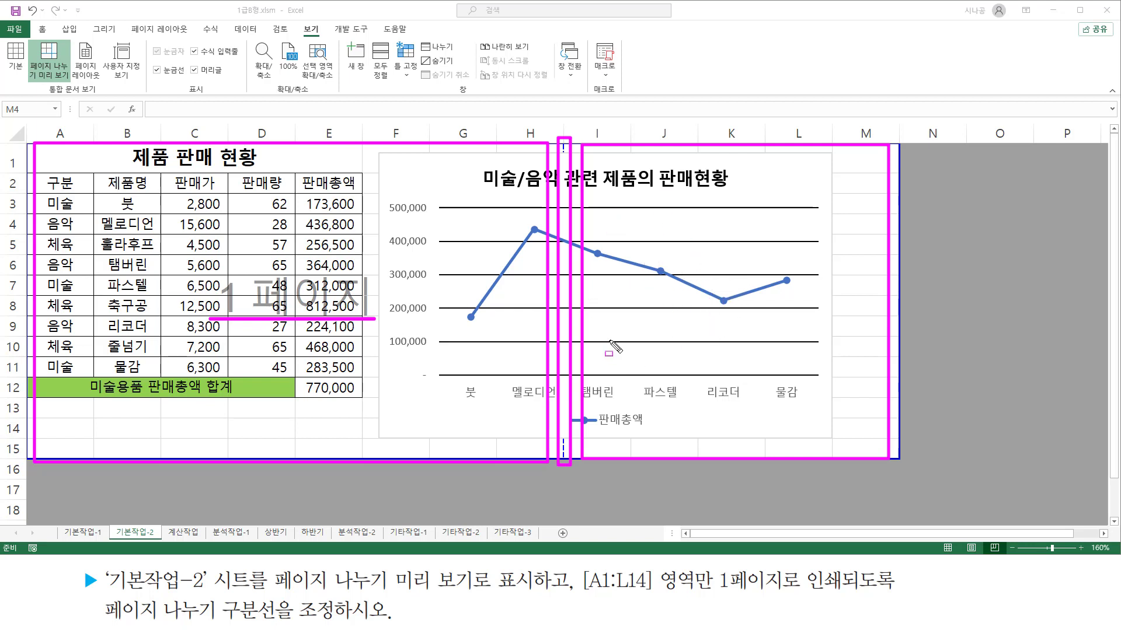
key(Escape)
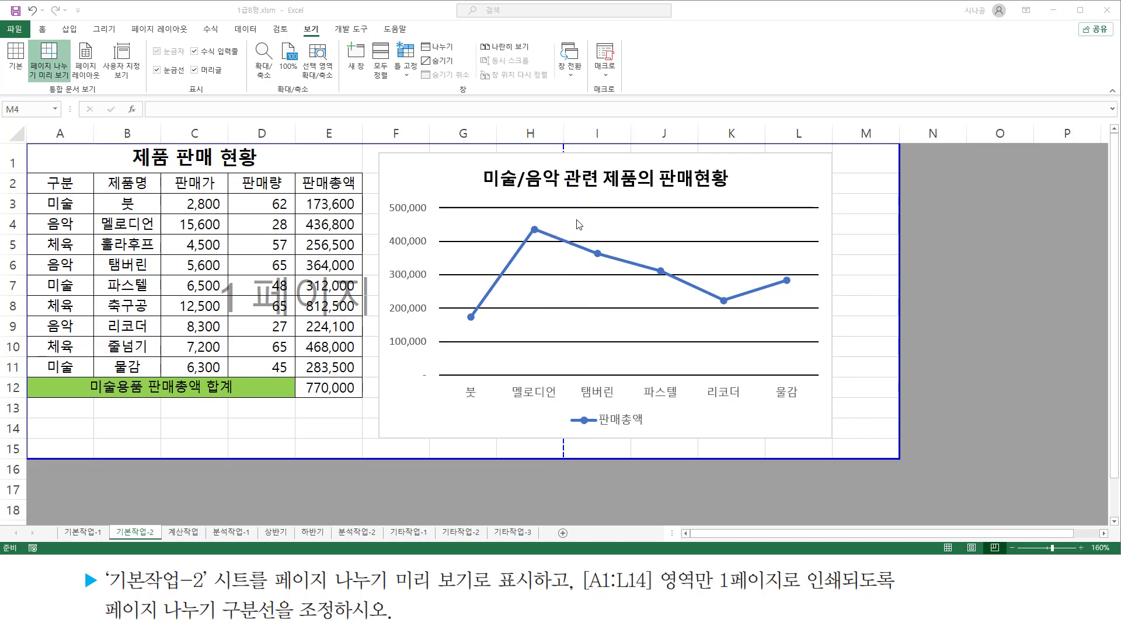
- Move the dashed vertical page break between columns H and I to the boundary between columns L and M
key(ctrl+shift+d)
mouse_move(555, 137)
mouse_down()
mouse_move(558, 330)
mouse_move(577, 487)
mouse_up()
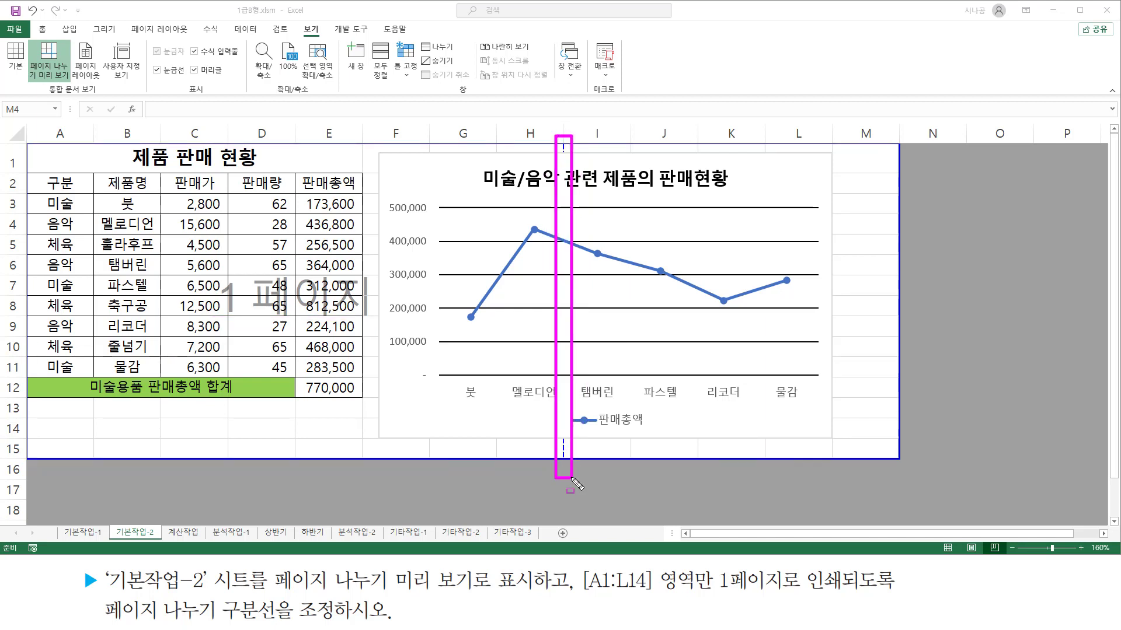
key(Escape)
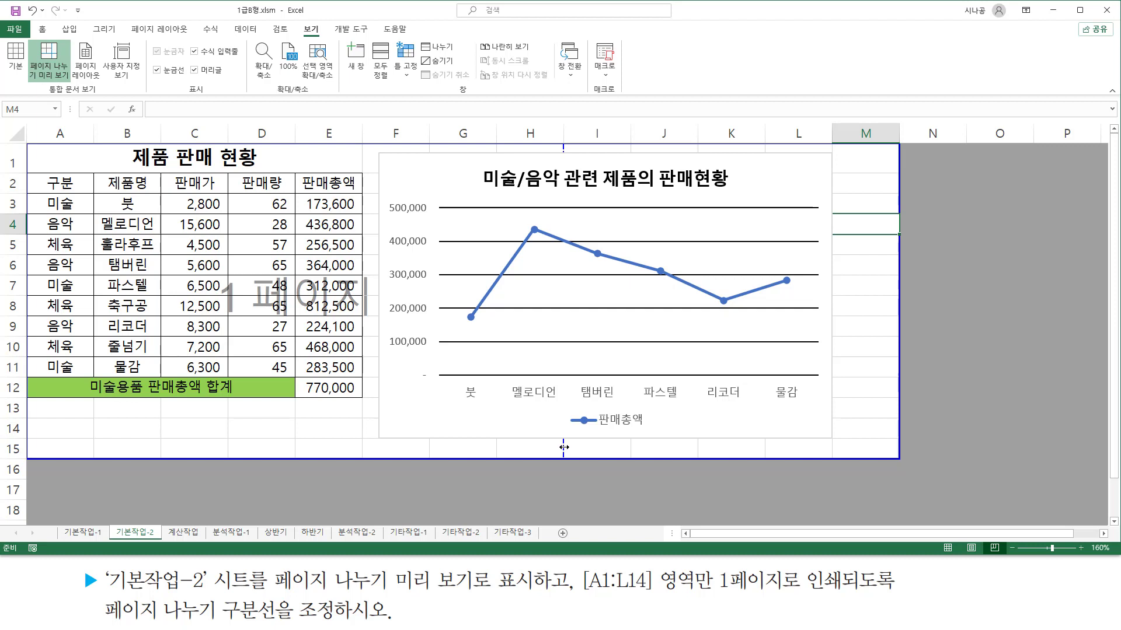
drag(564, 447, 816, 447)
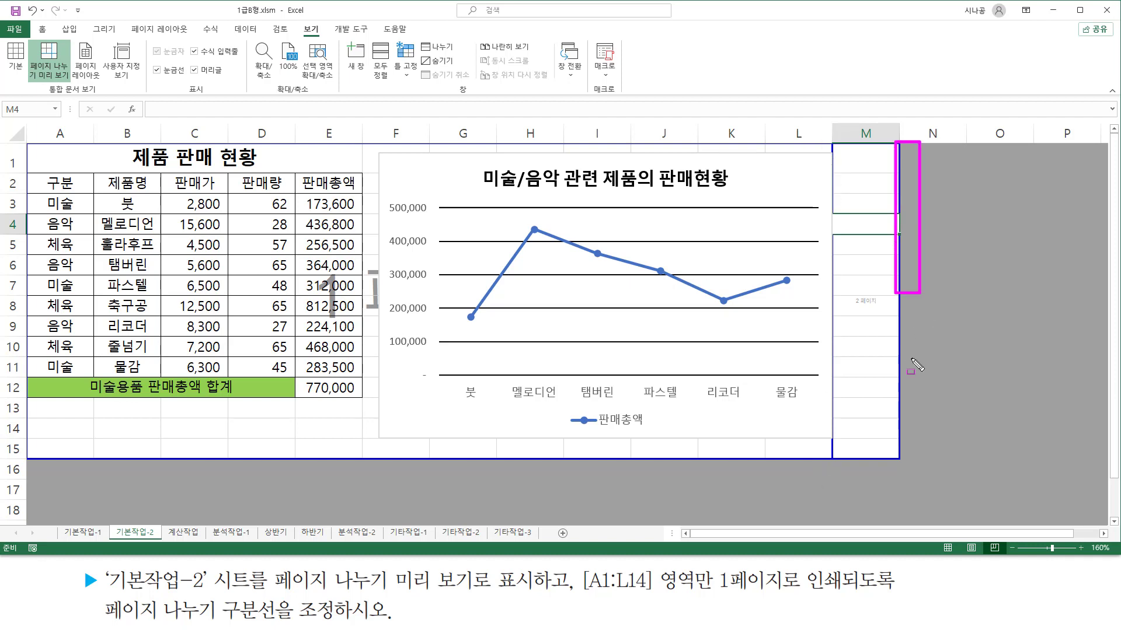
- Pull the outer vertical print boundary beyond column M back to the edge of column L
drag(913, 360, 907, 460)
key(Escape)
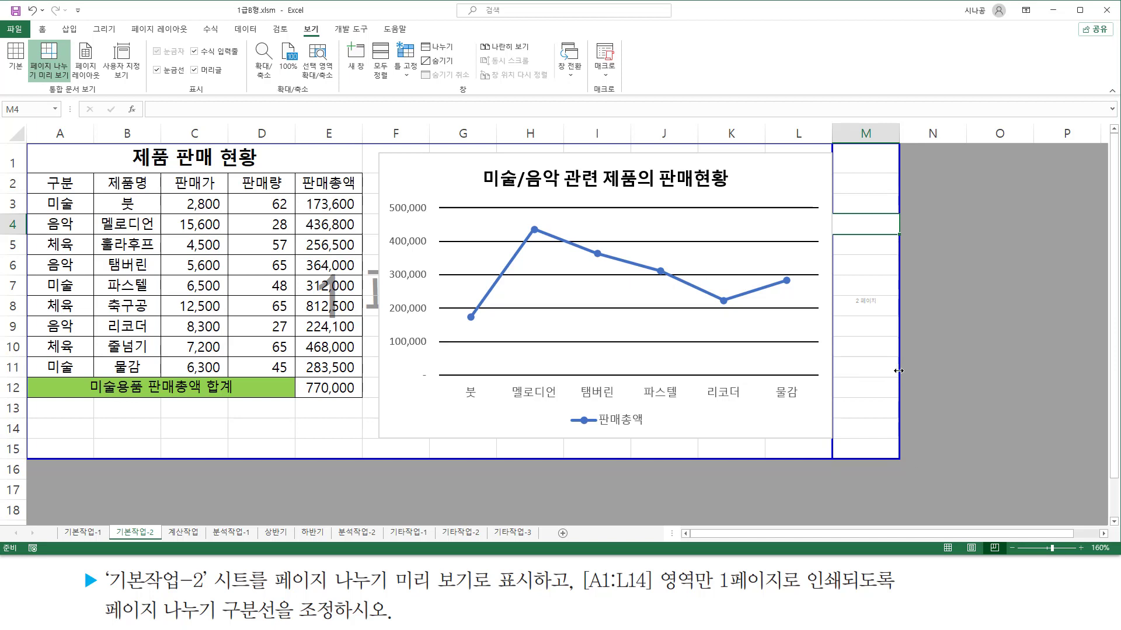
drag(898, 371, 898, 371)
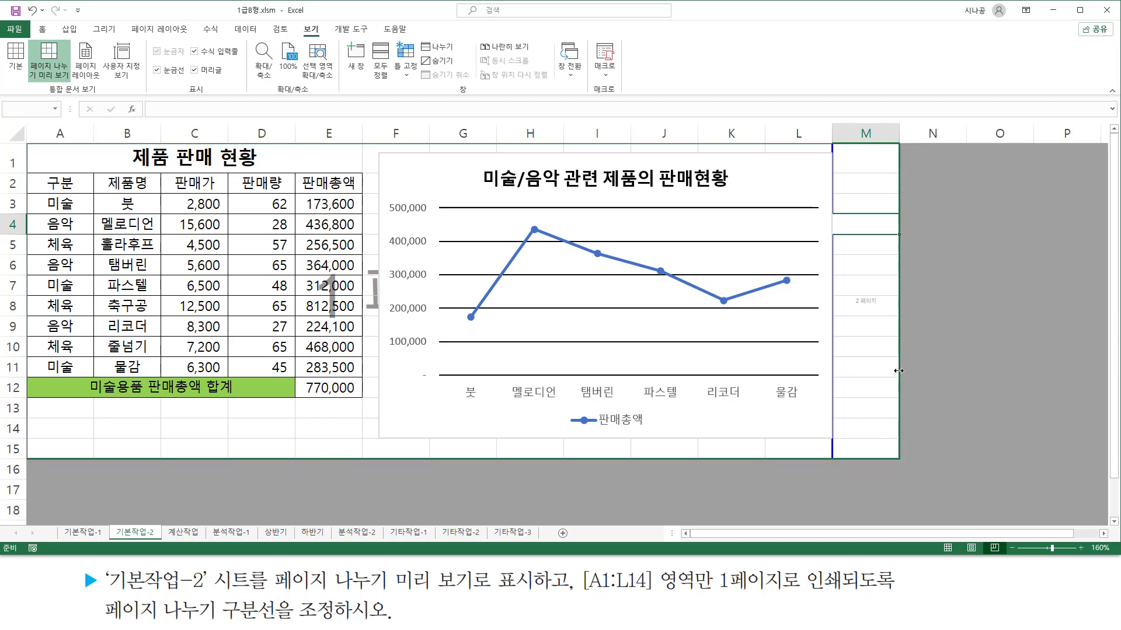
drag(868, 374, 833, 385)
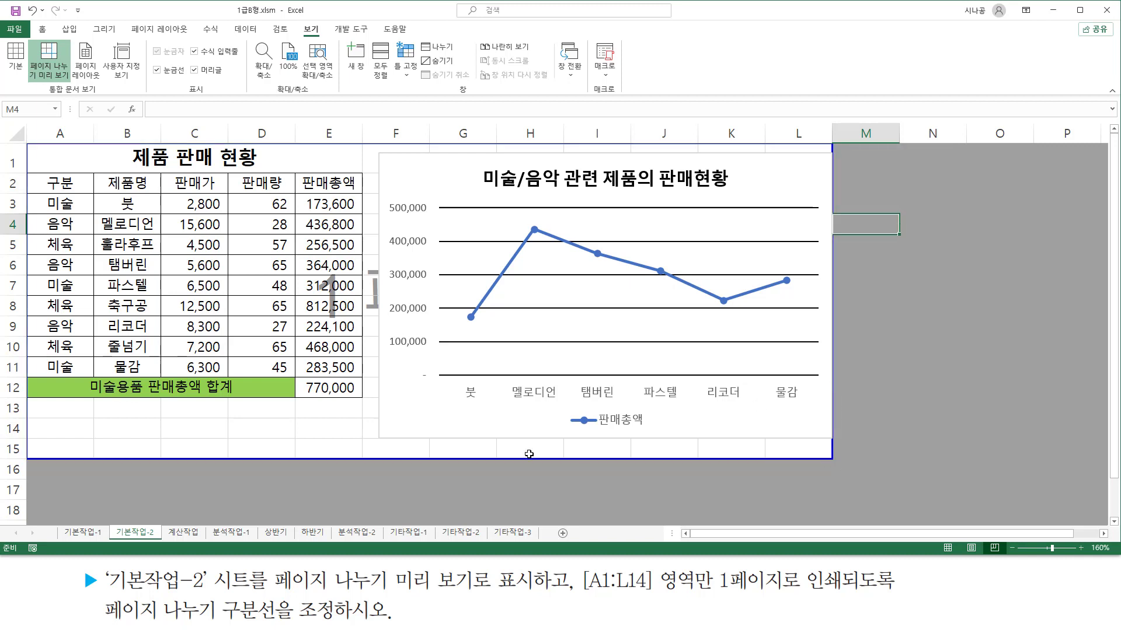
- Move the horizontal print boundary below row 15 up to the lower edge of row 14
drag(25, 452, 844, 469)
key(Escape)
drag(342, 458, 343, 459)
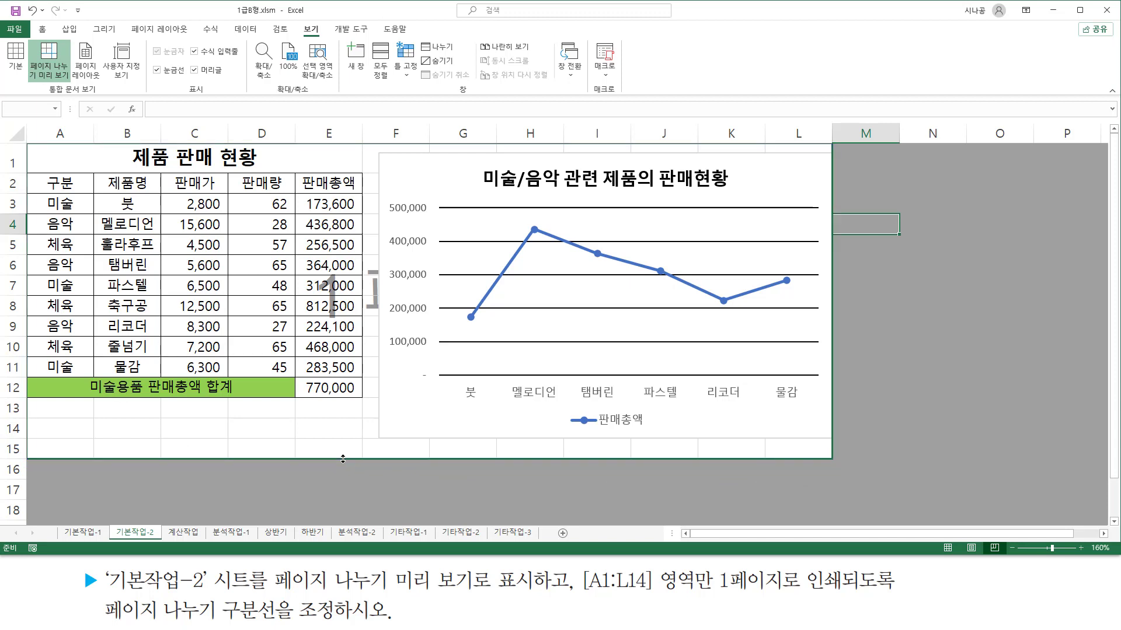
drag(343, 459, 343, 442)
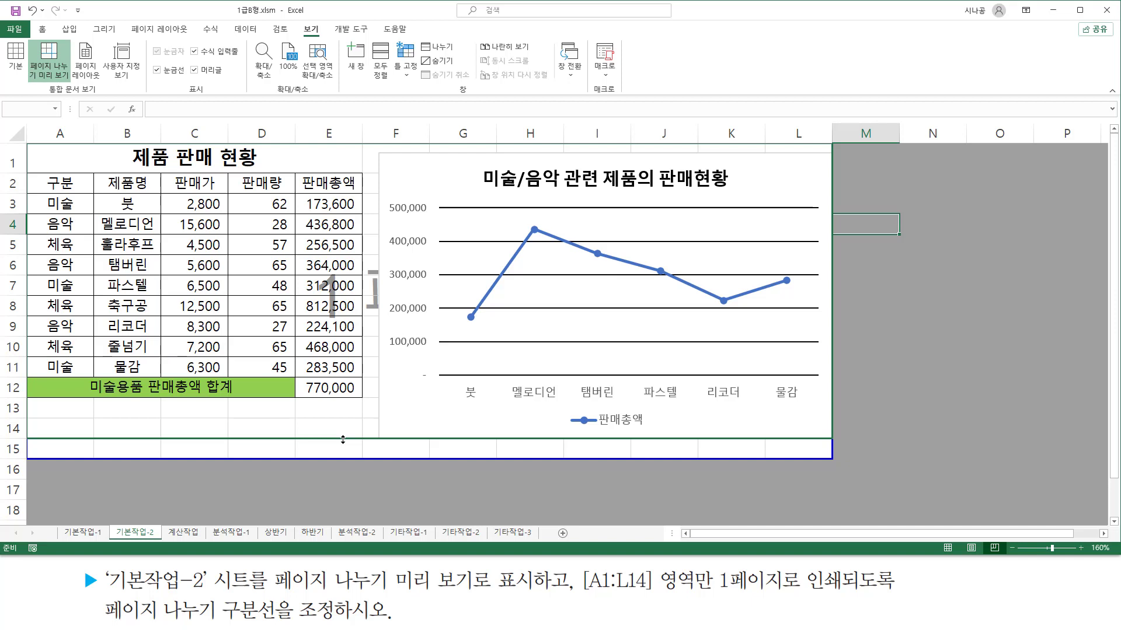
drag(342, 440, 342, 440)
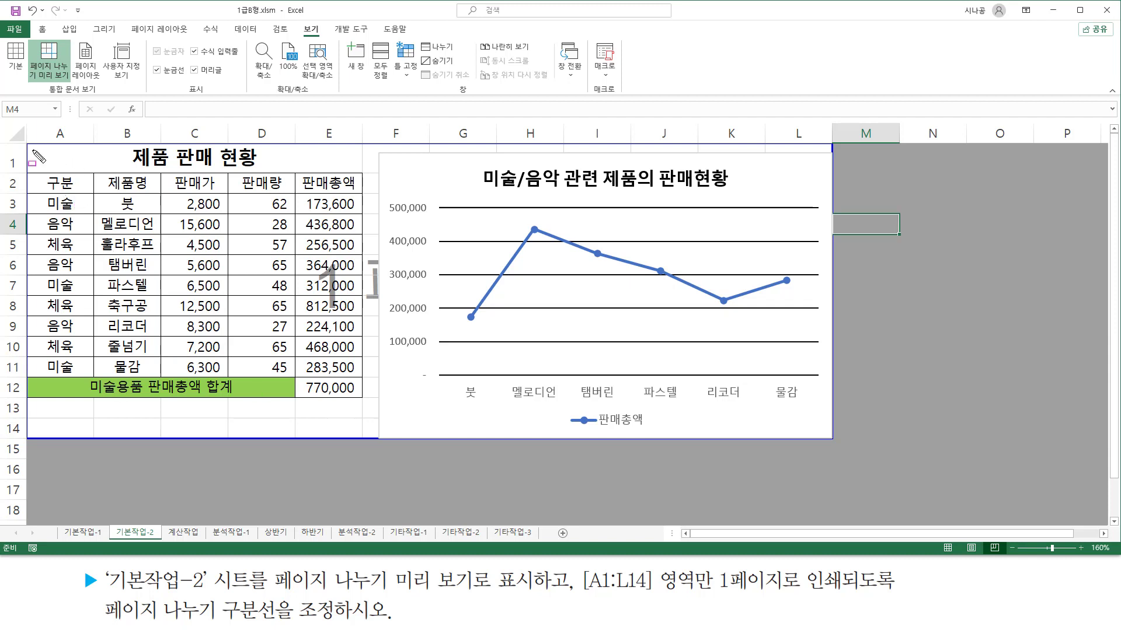
- Check the A1:L14 range in the print preview, return to the worksheet and select cell C17
drag(27, 145, 832, 438)
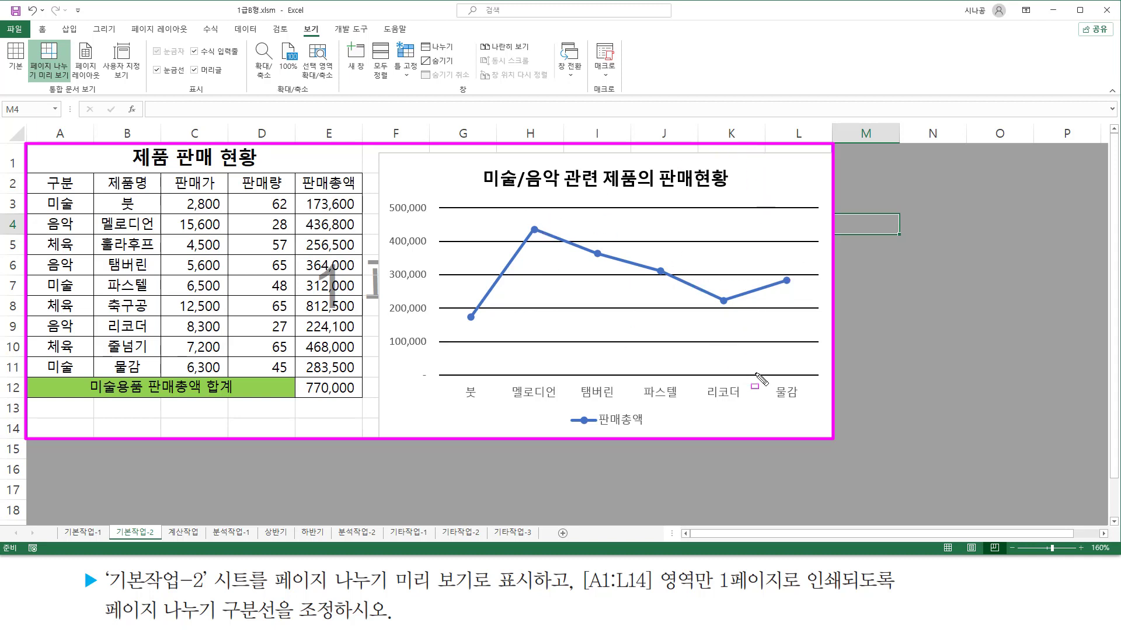
key(Escape)
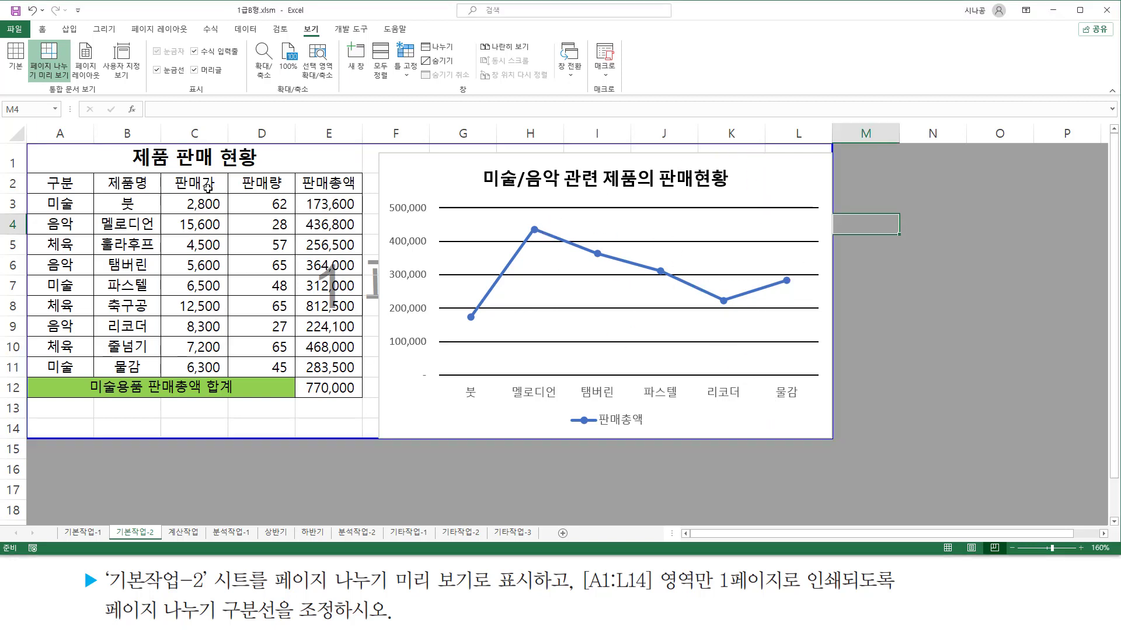
click(14, 34)
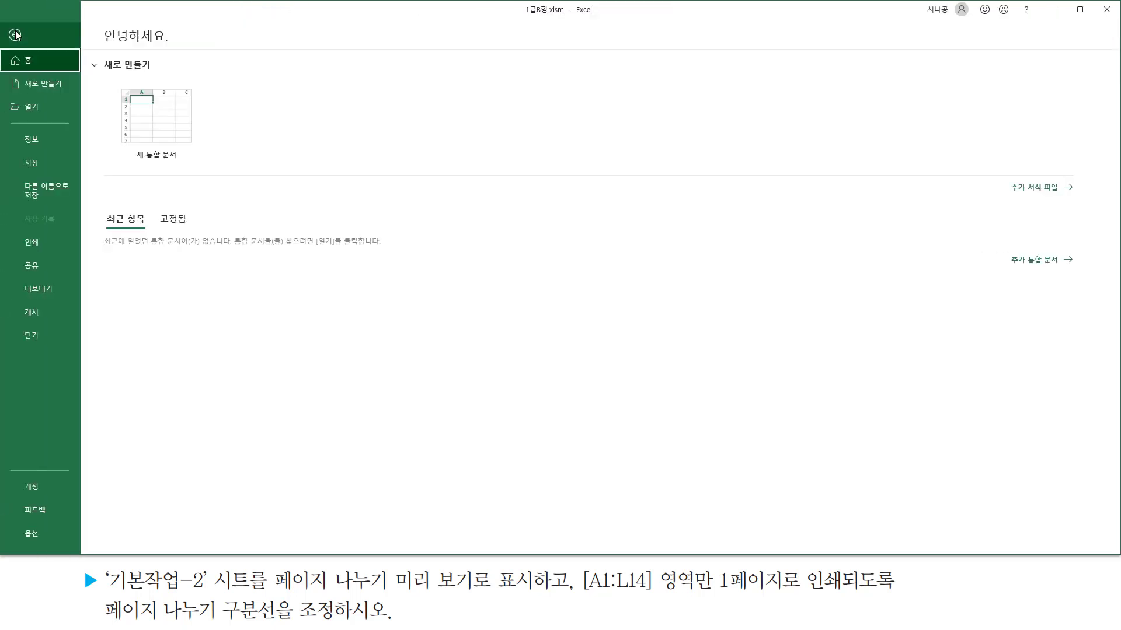
click(30, 243)
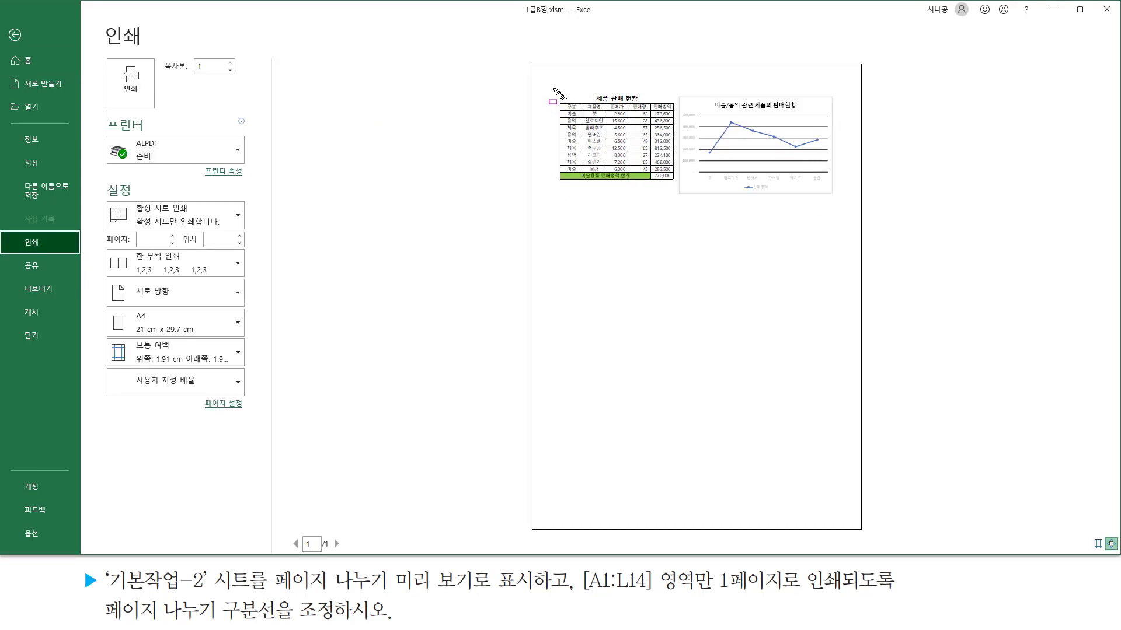
drag(551, 87, 839, 199)
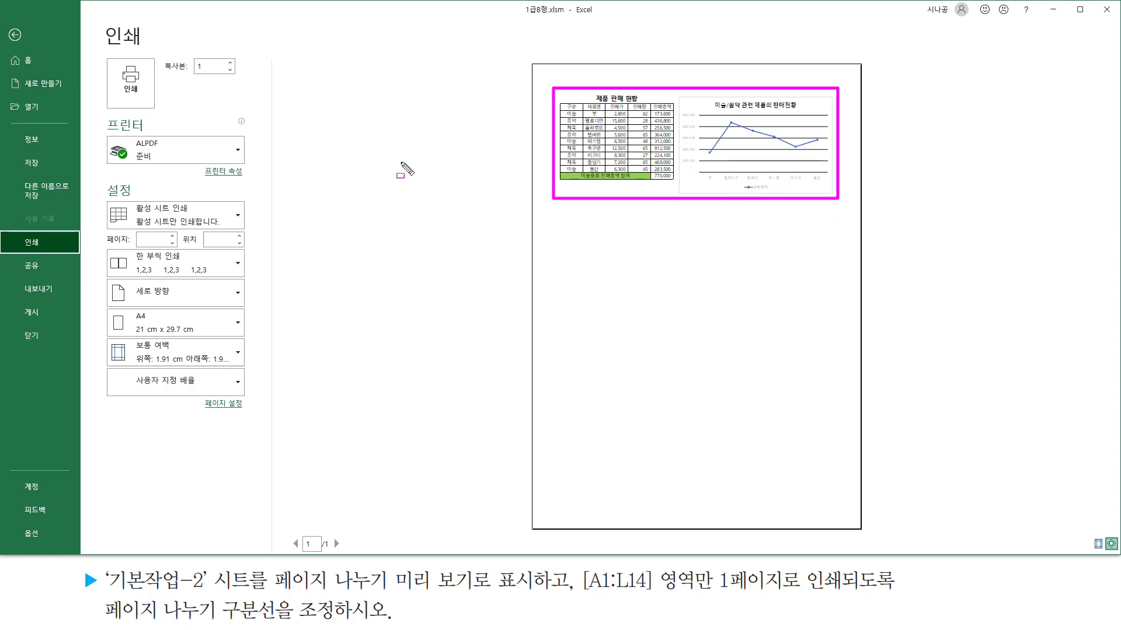
key(Escape)
key(Escape)
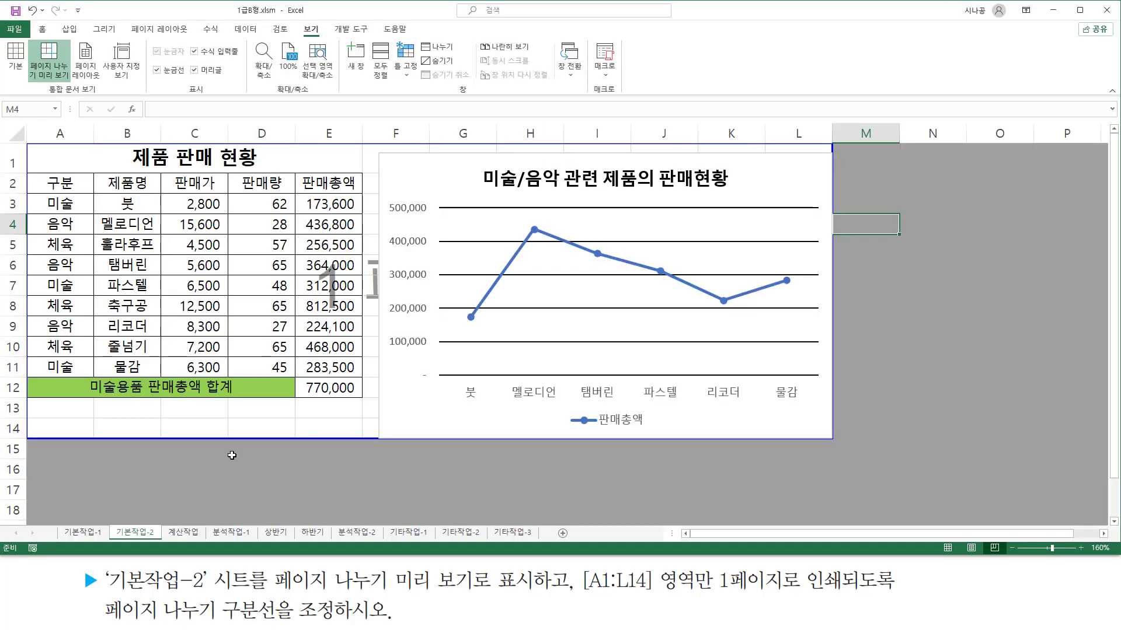
click(224, 488)
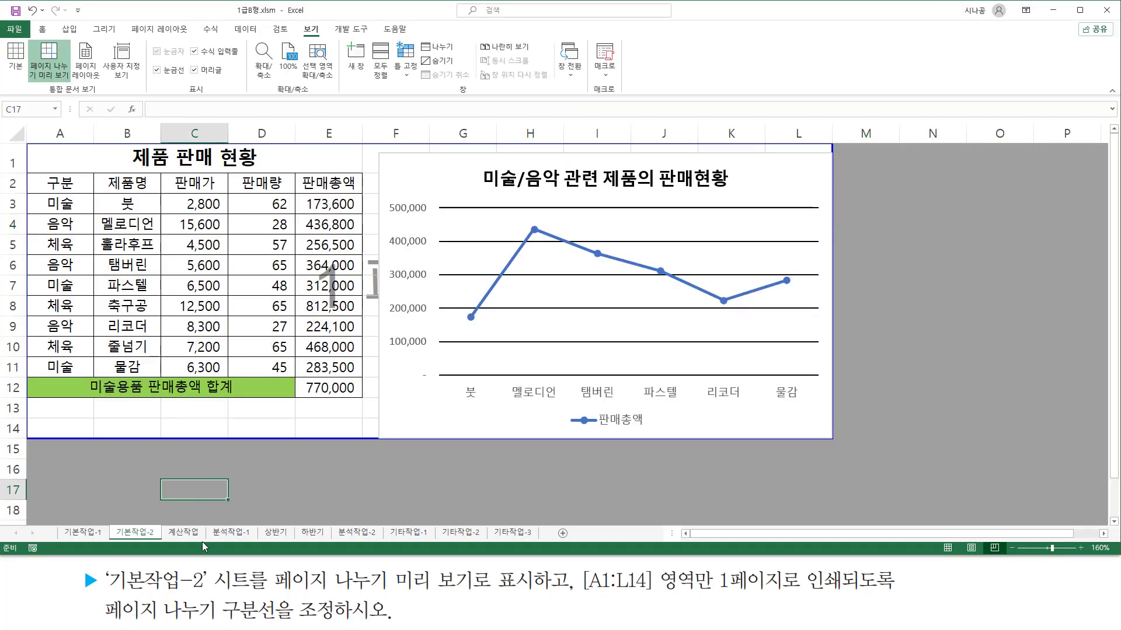